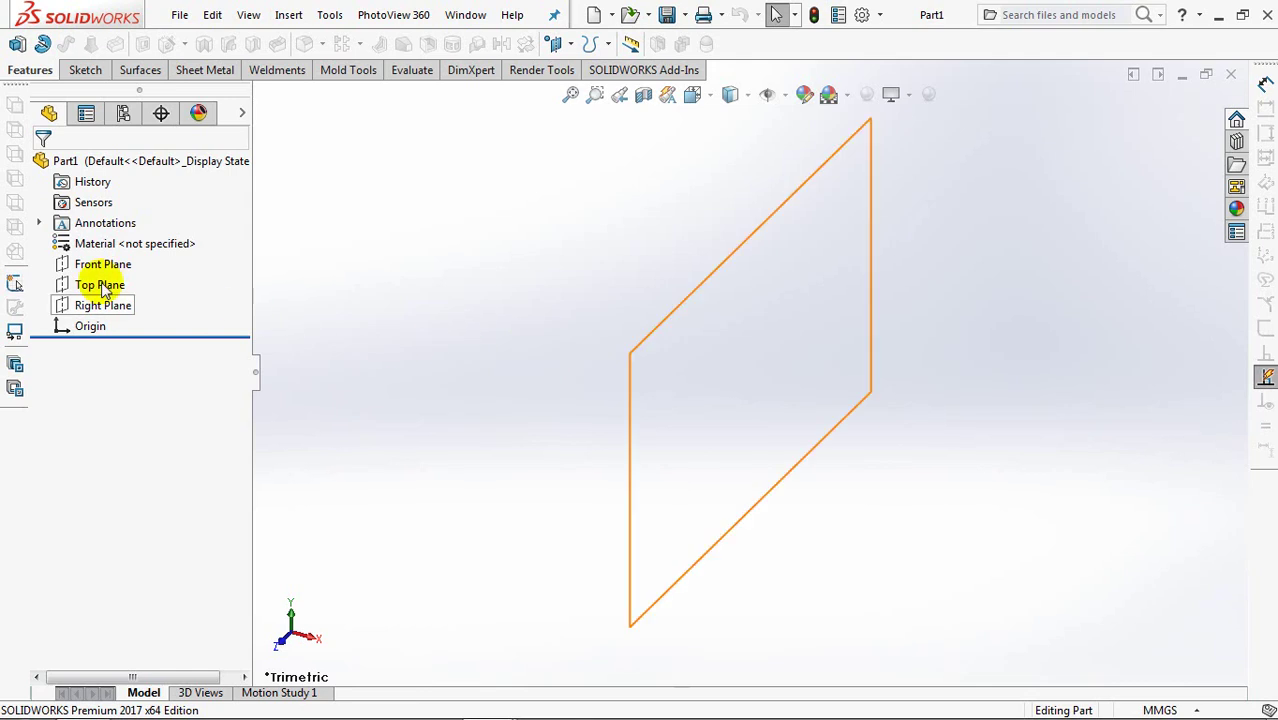
# On the Top Plane, draw a construction center rectangle centred on the origin.
pyautogui.click(103, 251)
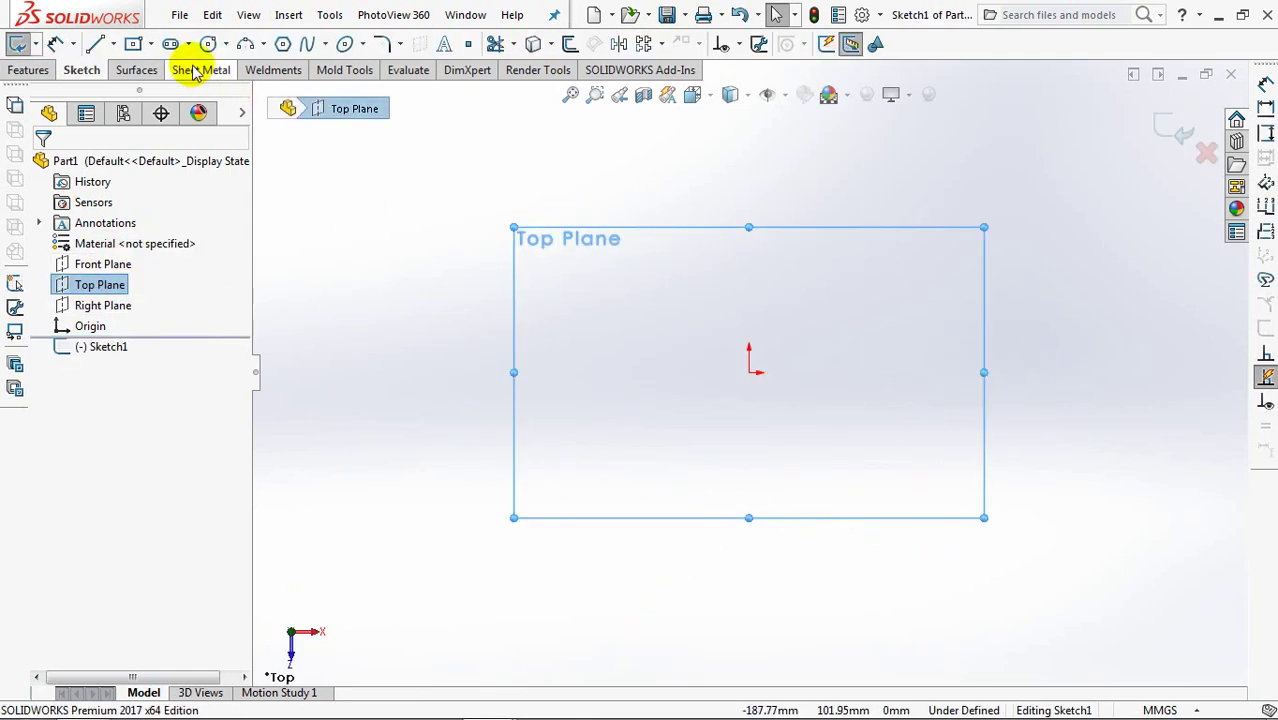
pyautogui.click(137, 44)
pyautogui.click(748, 372)
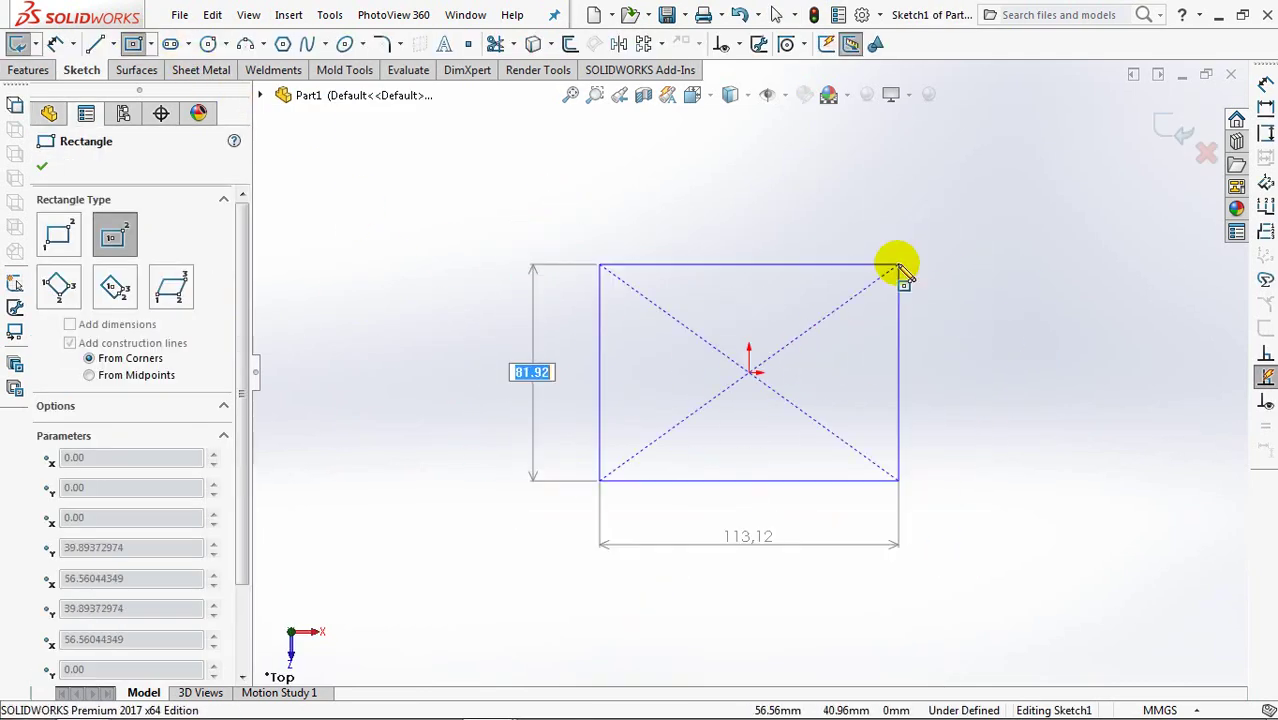
pyautogui.click(908, 276)
pyautogui.moveTo(245, 337); pyautogui.dragTo(250, 515)
pyautogui.click(70, 431)
pyautogui.click(42, 166)
# Dimension the rectangle 40 wide and 16 tall.
pyautogui.click(783, 275)
pyautogui.click(757, 232)
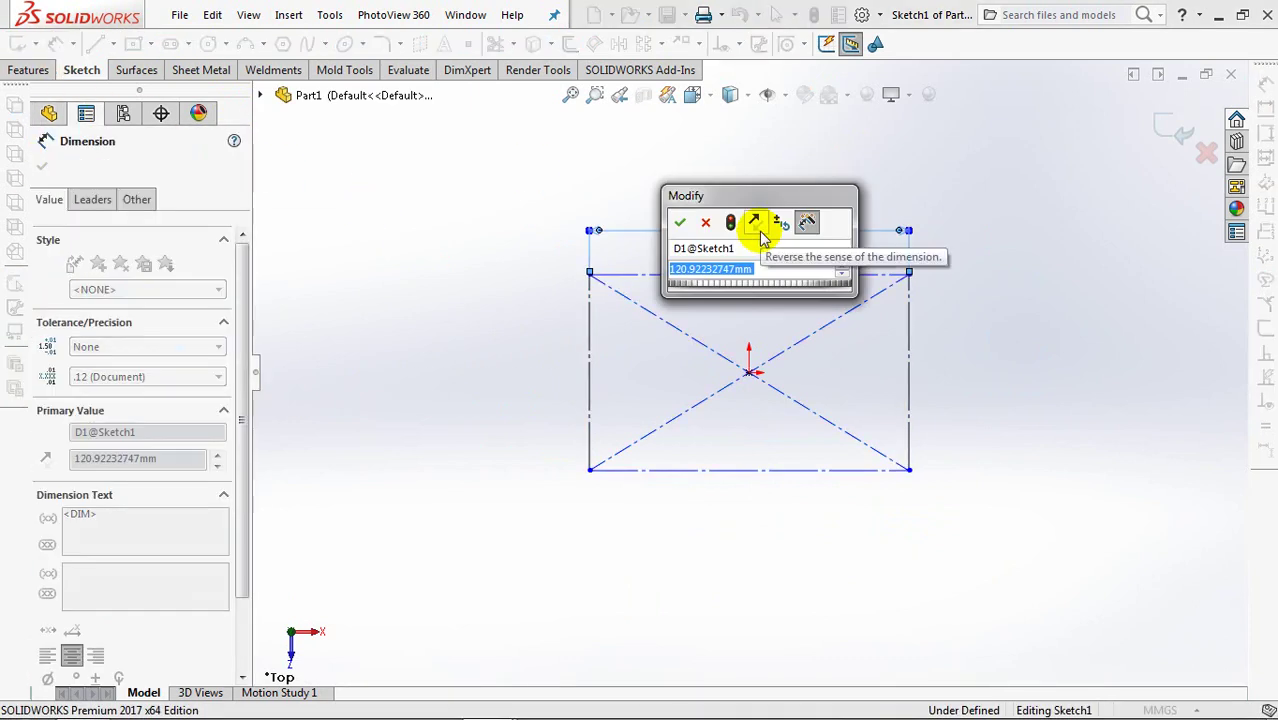
pyautogui.write('4')
pyautogui.click(680, 222)
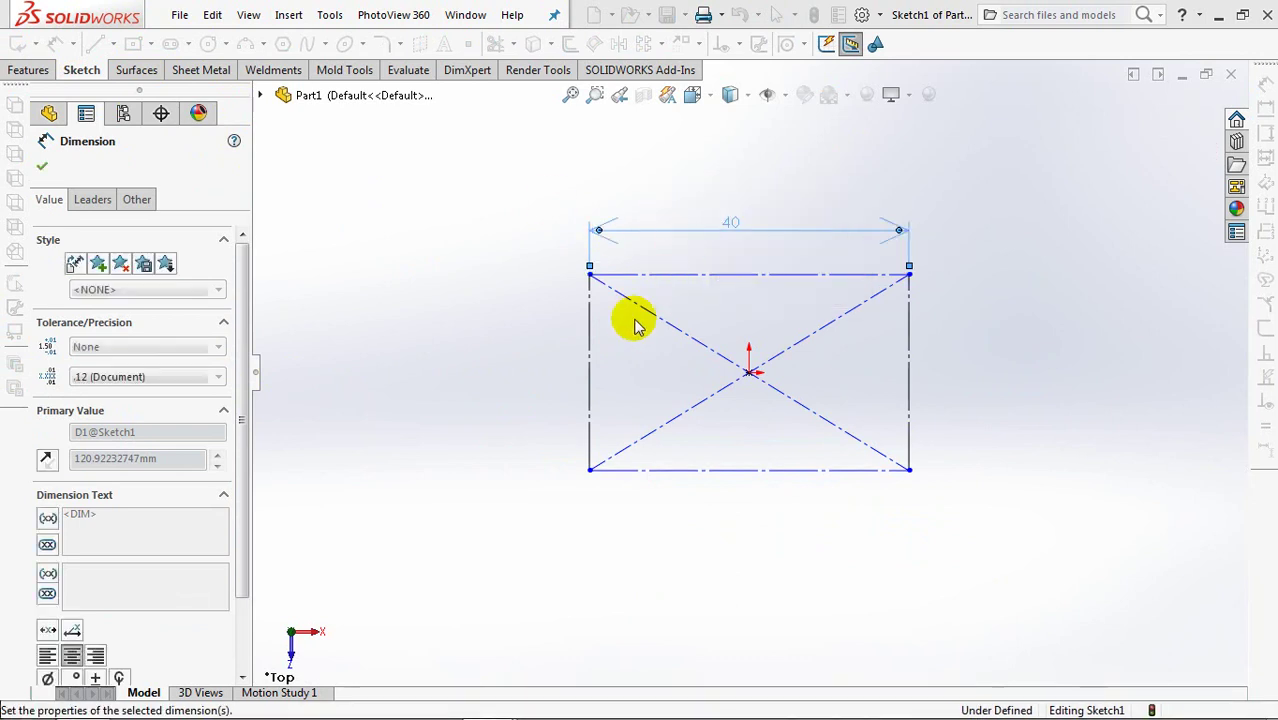
pyautogui.click(590, 363)
pyautogui.click(550, 370)
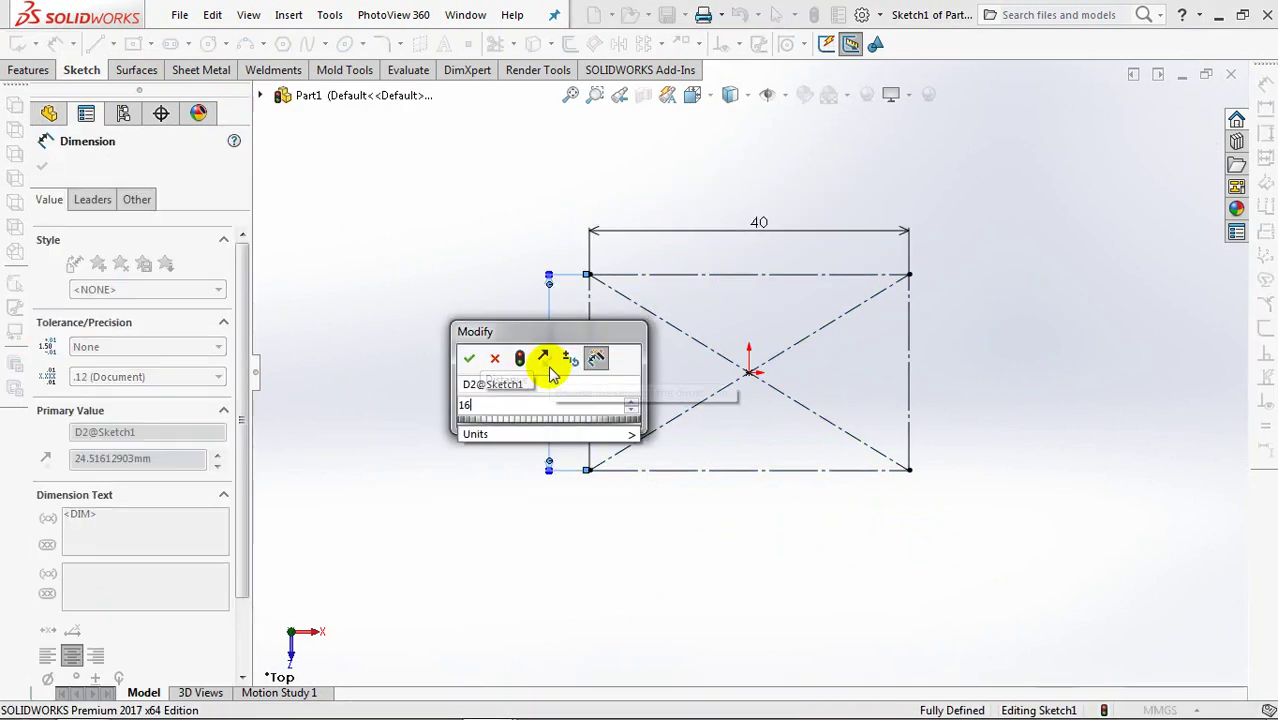
pyautogui.click(466, 355)
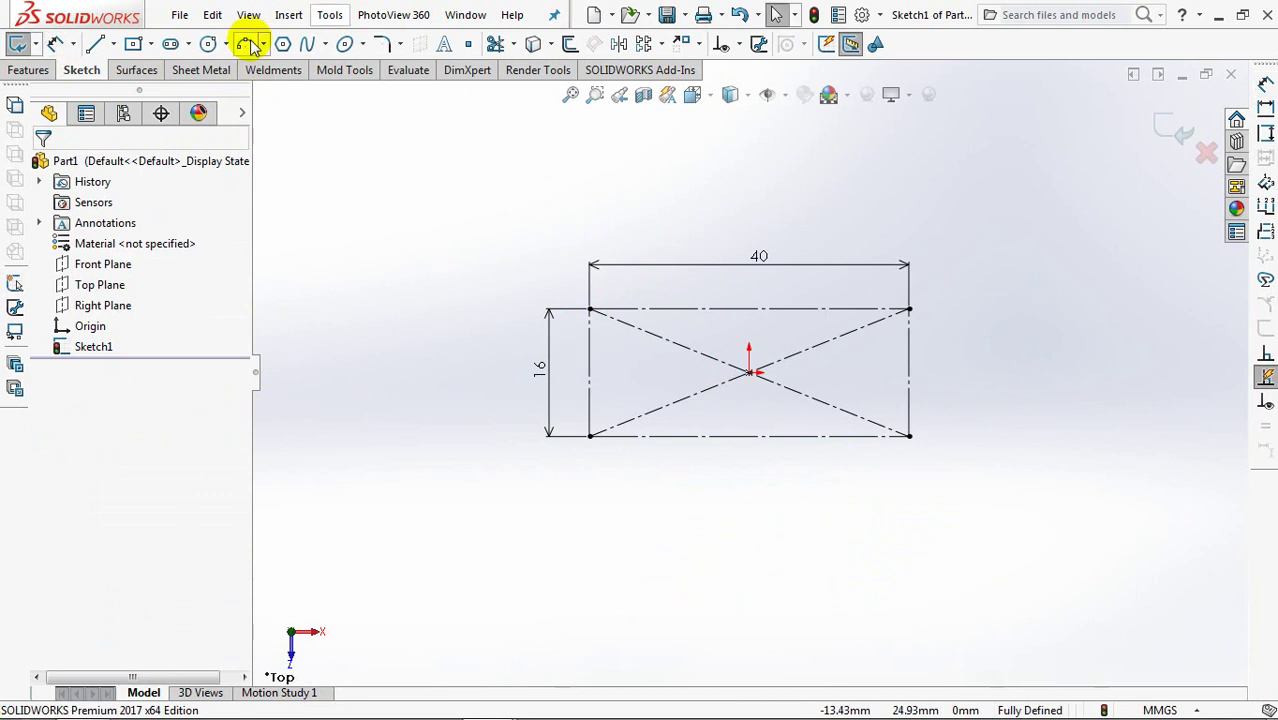
pyautogui.click(245, 43)
# Draw four three-point arcs (top, bottom, left, right) through the rectangle corners, bulging outward.
pyautogui.click(590, 309)
pyautogui.click(909, 309)
pyautogui.click(749, 272)
pyautogui.click(591, 437)
pyautogui.click(908, 436)
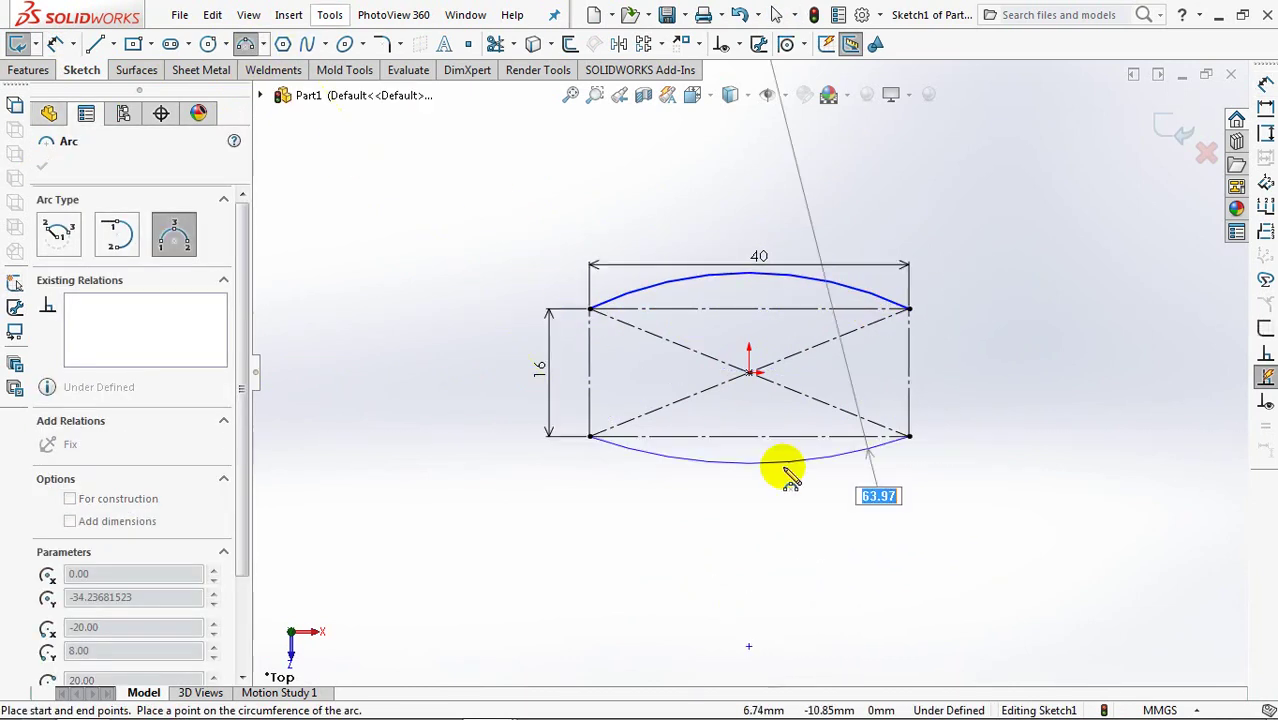
pyautogui.click(590, 309)
pyautogui.click(572, 372)
pyautogui.click(909, 309)
pyautogui.click(909, 437)
pyautogui.click(920, 372)
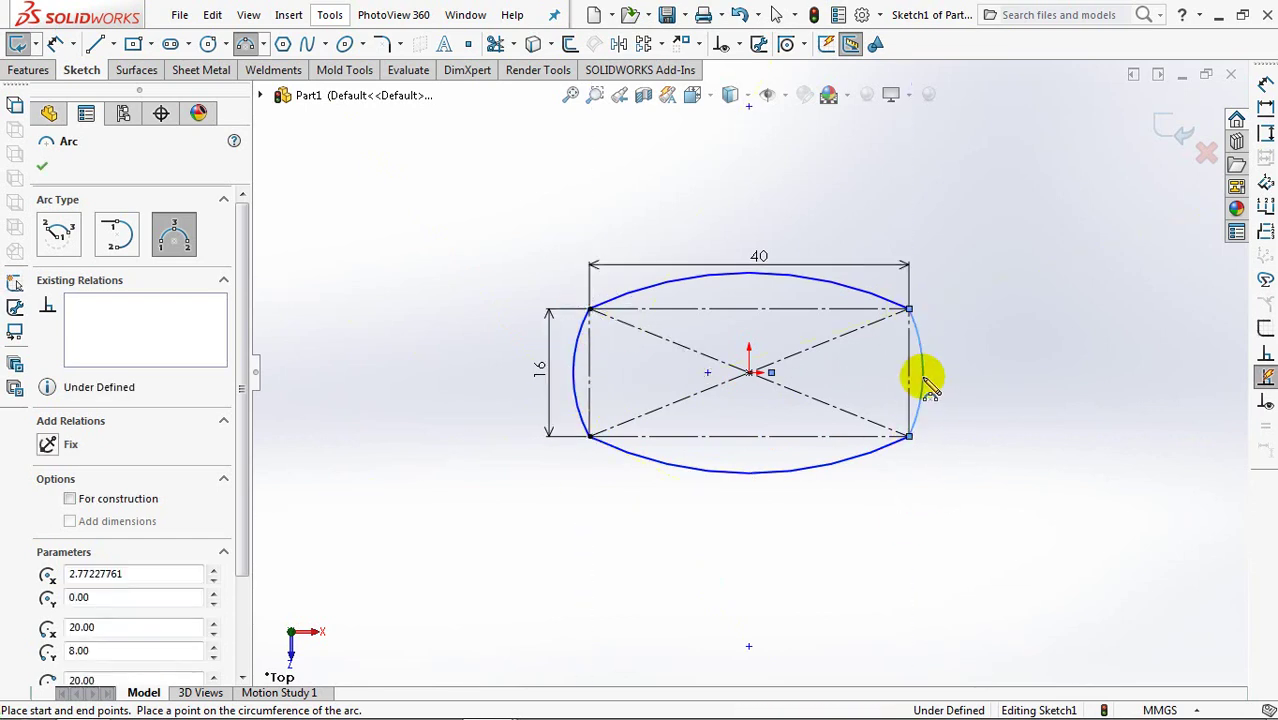
pyautogui.rightClick(970, 365)
pyautogui.click(1010, 381)
# Make the left and right arcs equal, and the top and bottom arcs equal.
pyautogui.click(731, 43)
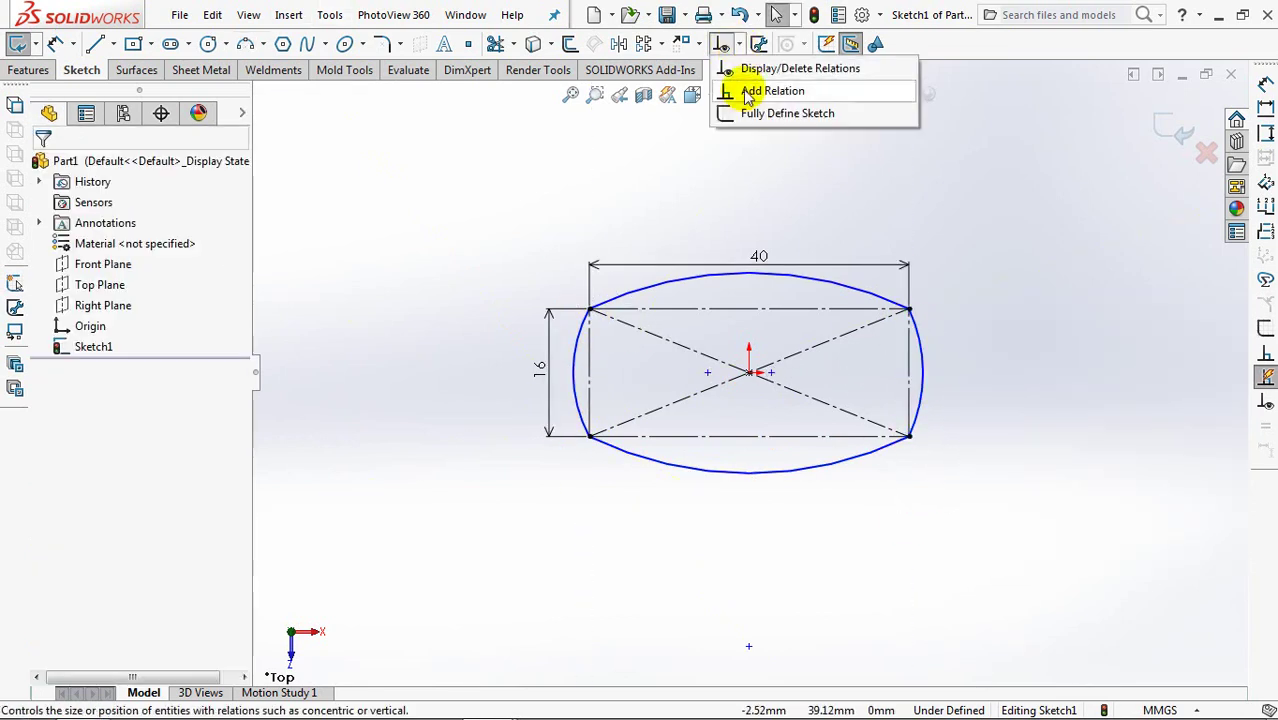
pyautogui.click(750, 88)
pyautogui.click(577, 395)
pyautogui.click(577, 395)
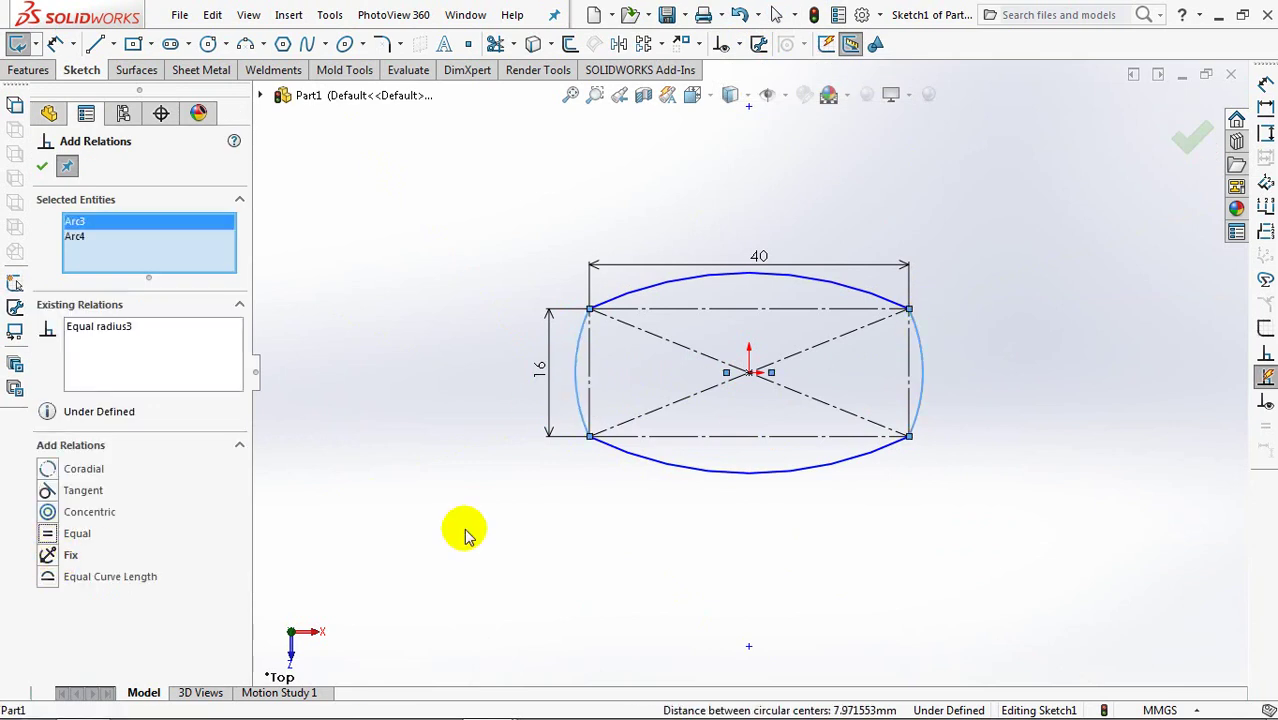
pyautogui.click(630, 465)
pyautogui.click(628, 298)
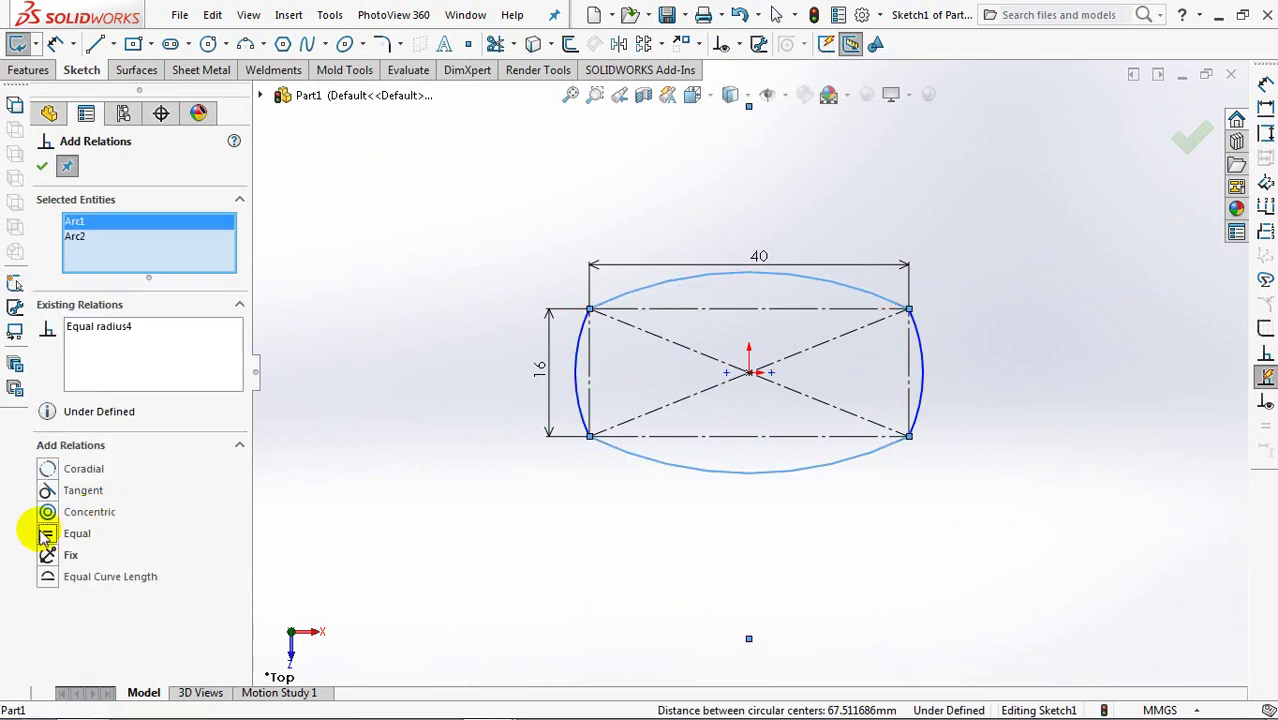
pyautogui.click(40, 168)
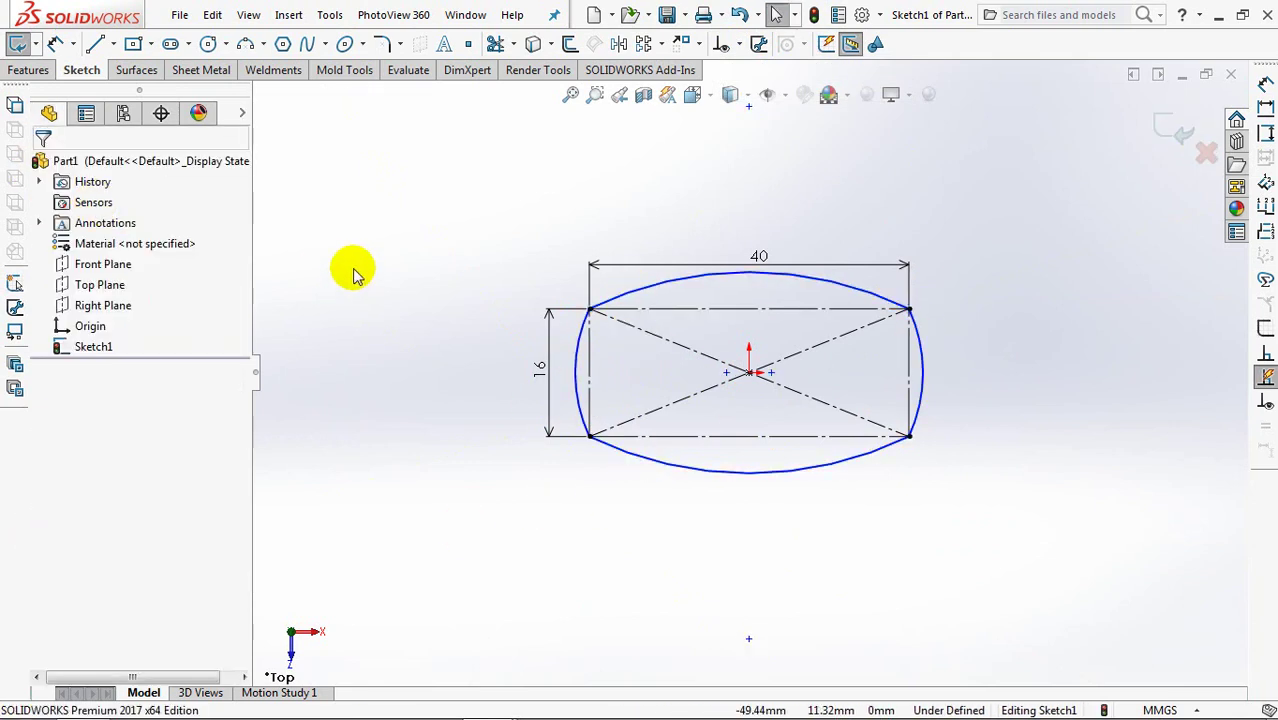
pyautogui.click(590, 390)
# Dimension the left-to-right arcs at their outermost points to an overall width of 44.
pyautogui.click(924, 398)
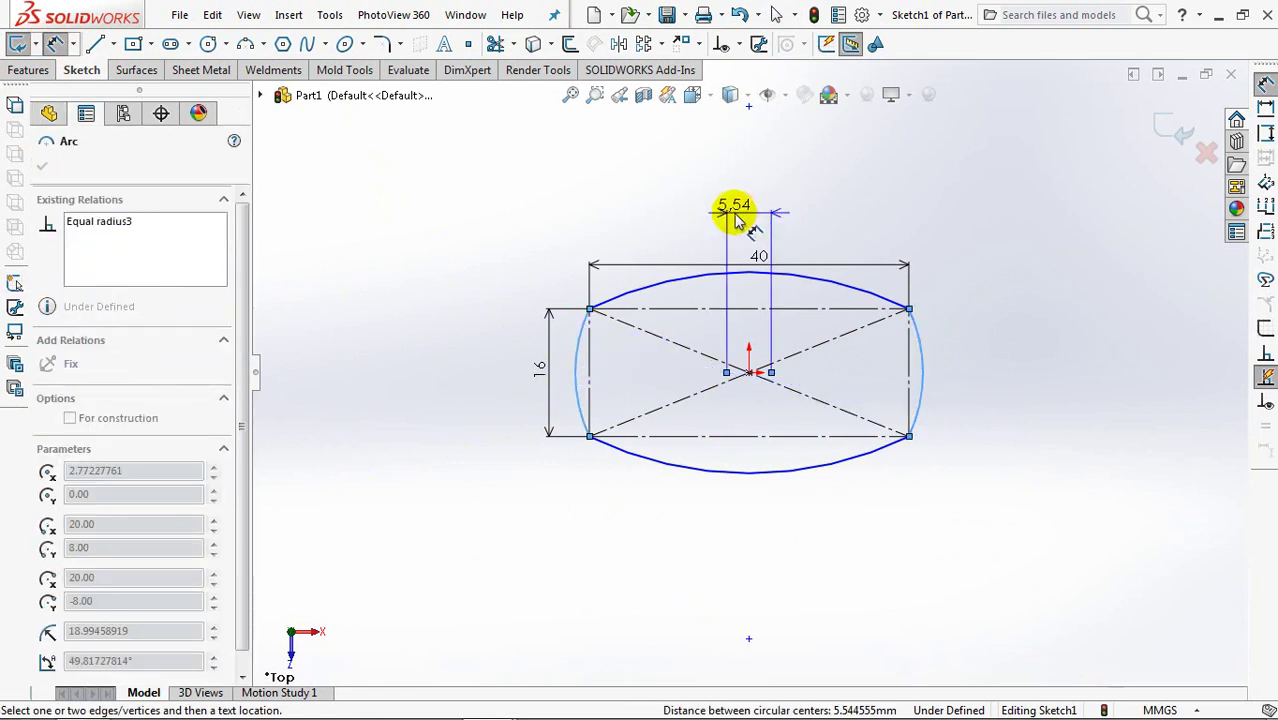
pyautogui.click(745, 216)
pyautogui.click(665, 206)
pyautogui.click(90, 199)
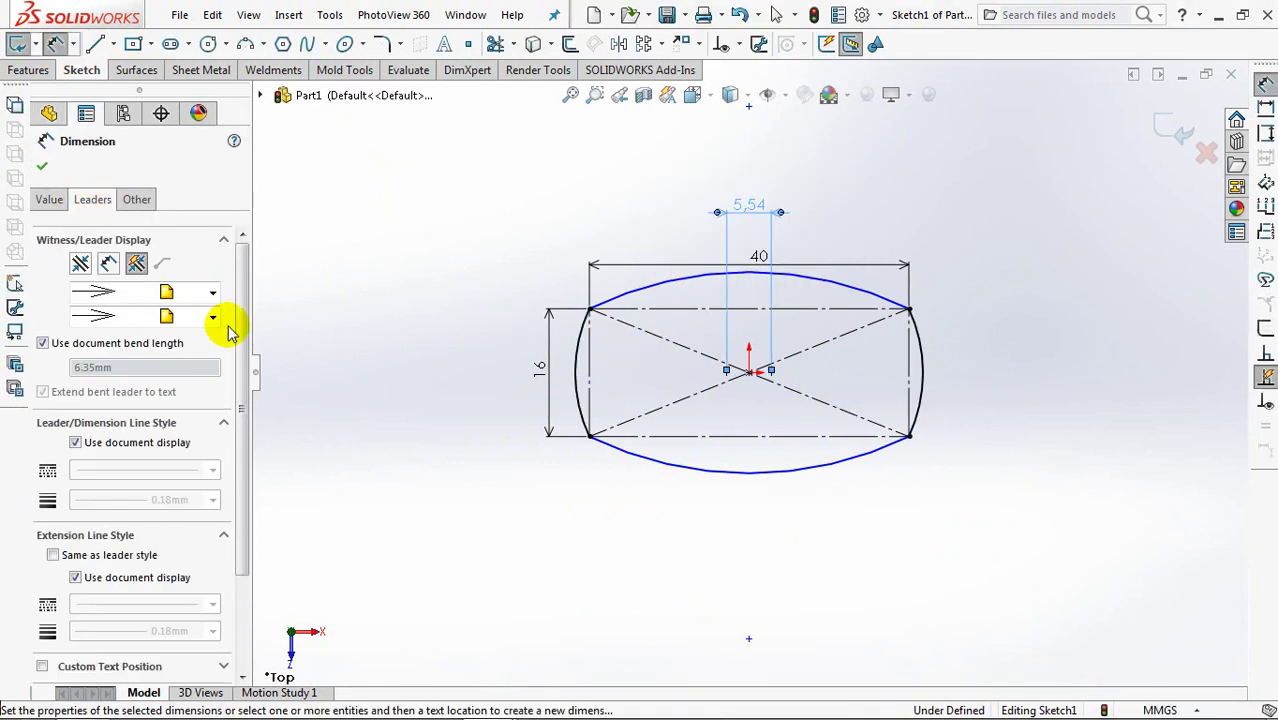
pyautogui.moveTo(242, 435); pyautogui.dragTo(242, 528)
pyautogui.click(178, 606)
pyautogui.click(747, 213)
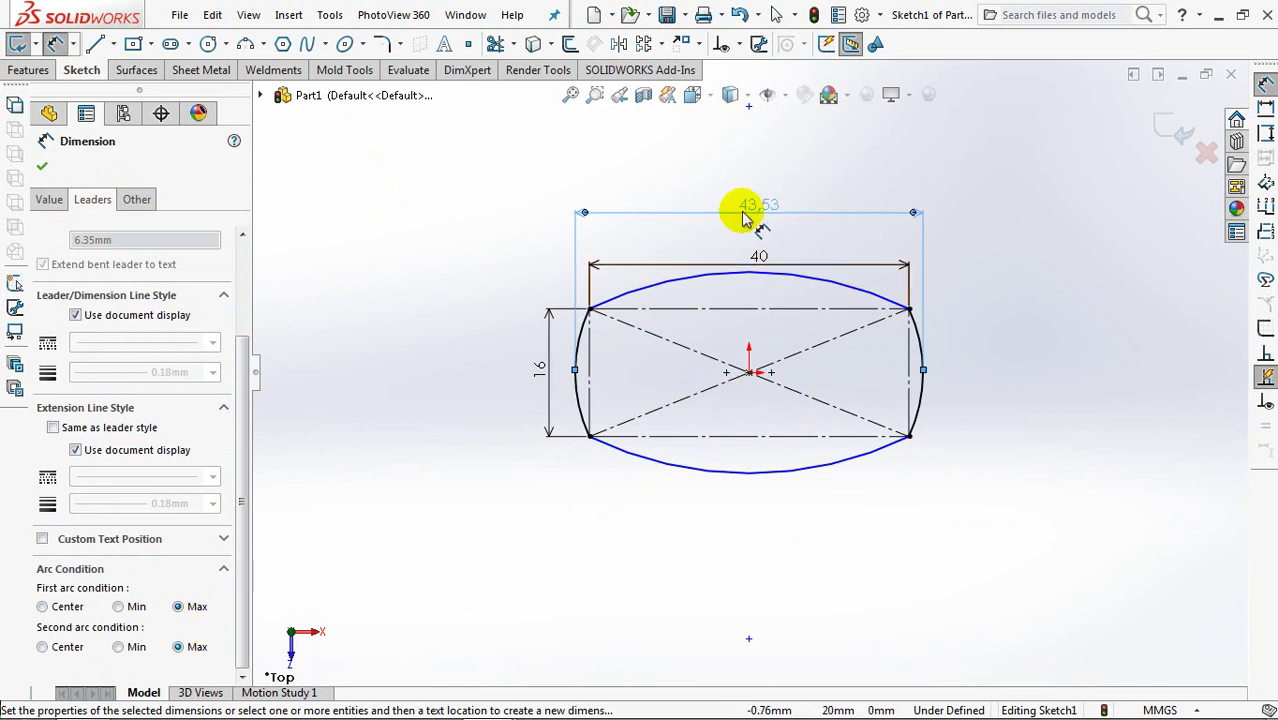
pyautogui.write('44')
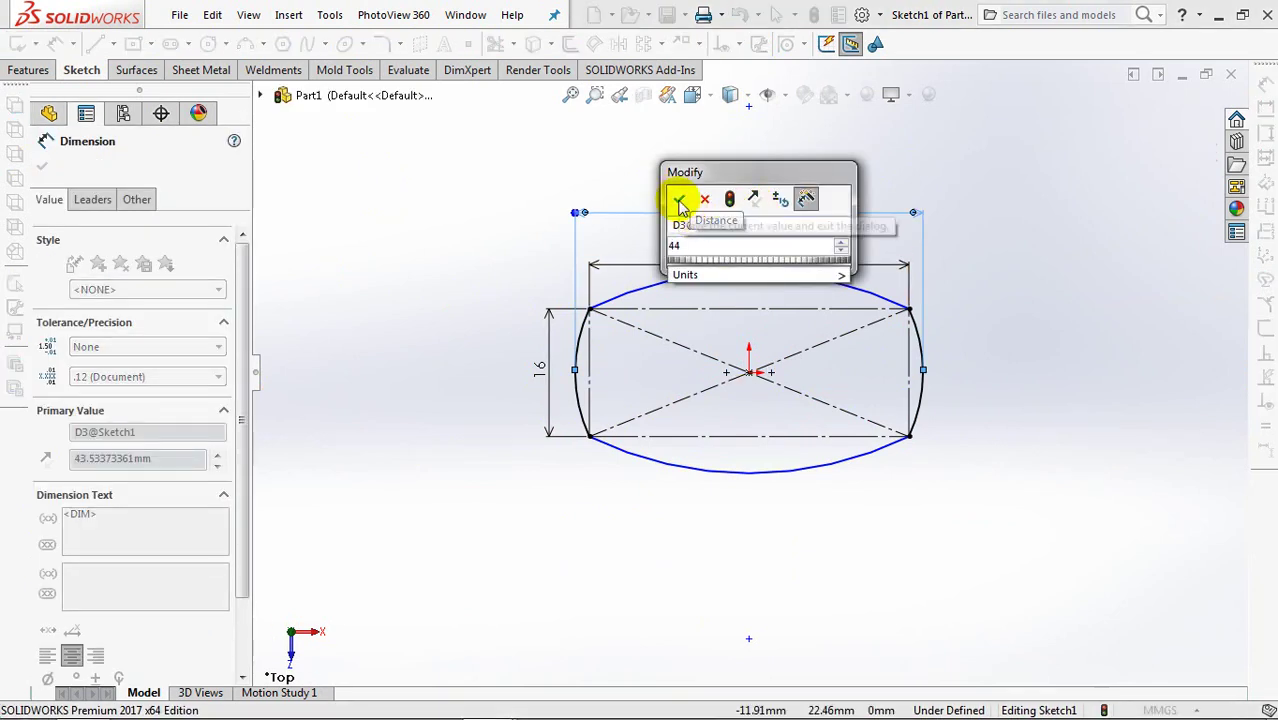
pyautogui.click(679, 199)
pyautogui.press('Escape')
# Dimension the top-to-bottom arcs between their extreme points to an overall height of 30.
pyautogui.click(693, 272)
pyautogui.click(707, 462)
pyautogui.click(499, 371)
pyautogui.press('Return')
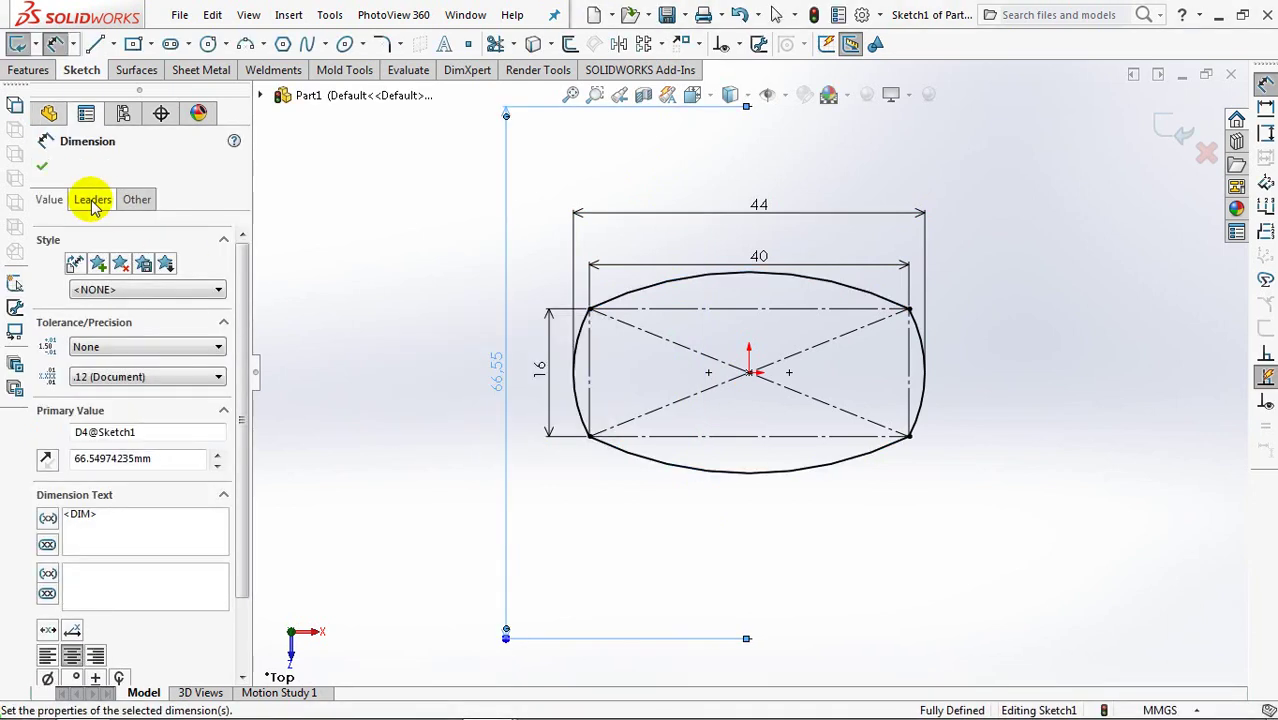
pyautogui.click(93, 199)
pyautogui.scroll(-2, 245, 348)
pyautogui.click(120, 647)
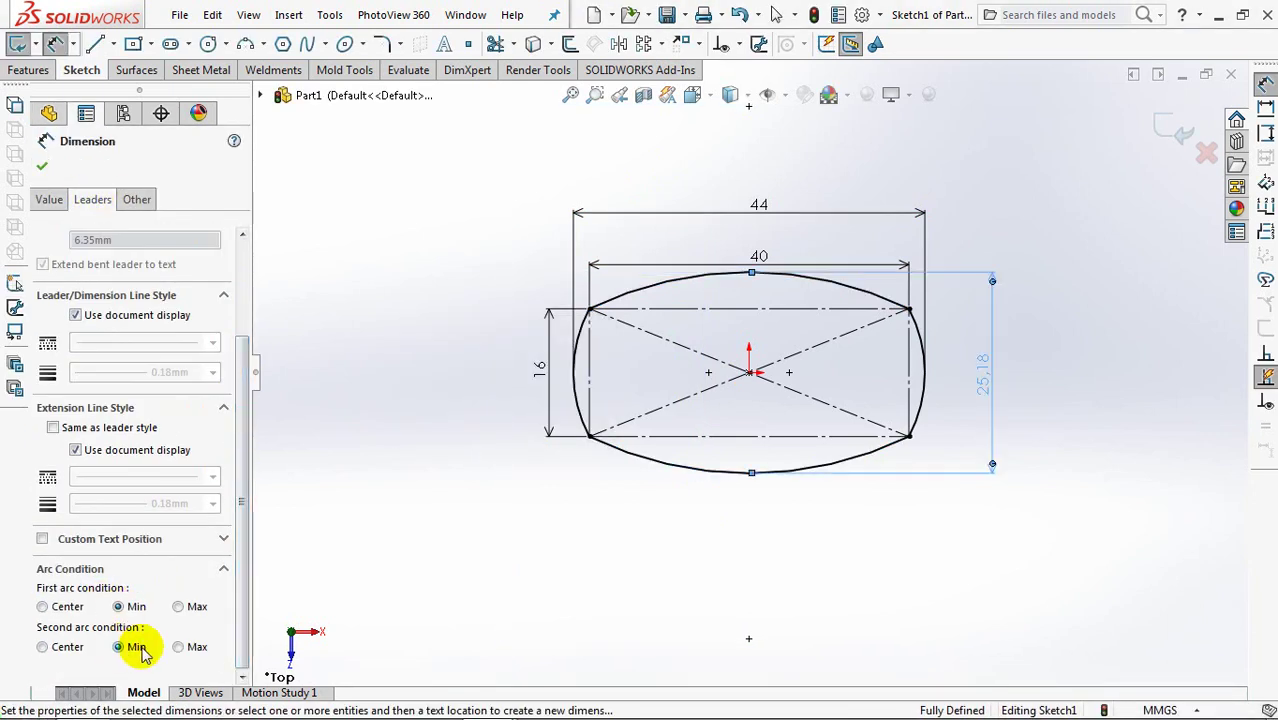
pyautogui.click(980, 381)
pyautogui.write('30')
pyautogui.click(906, 370)
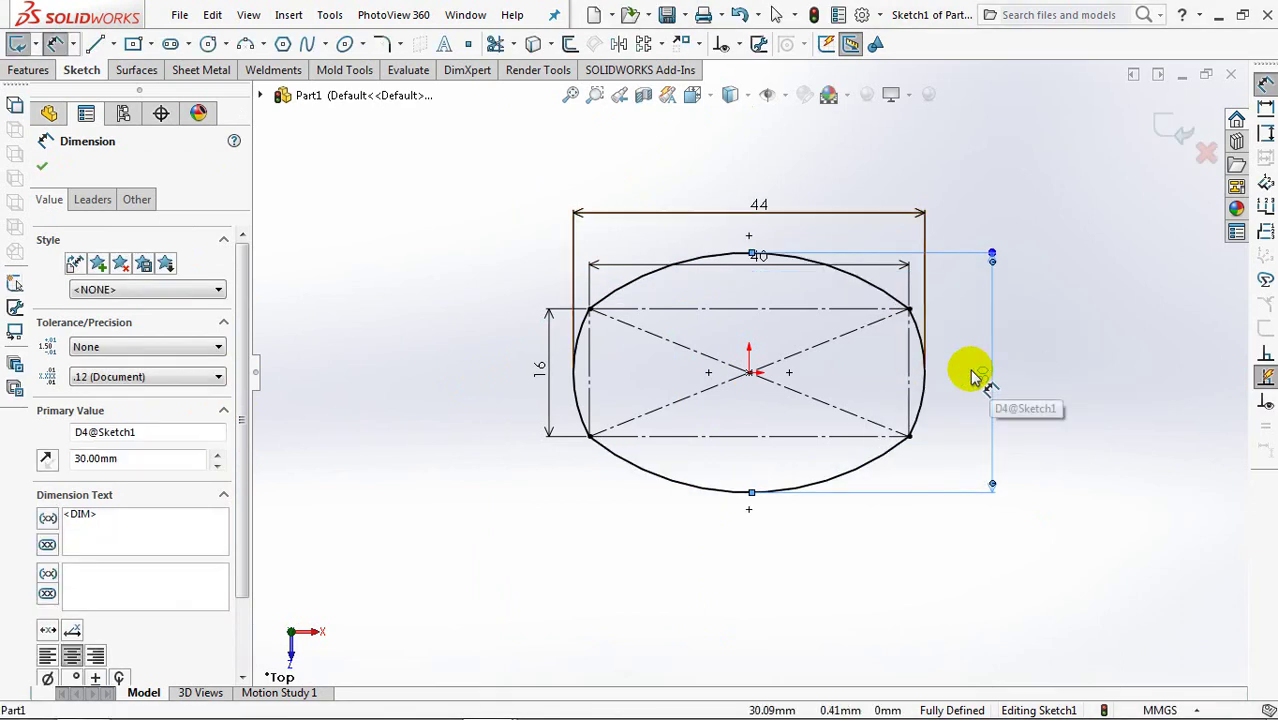
# Move the 30 dimension to the left and the 44 and 40 dimensions above the oval.
pyautogui.moveTo(975, 376); pyautogui.dragTo(505, 373)
pyautogui.moveTo(775, 218); pyautogui.dragTo(775, 174)
pyautogui.moveTo(758, 260); pyautogui.dragTo(756, 214)
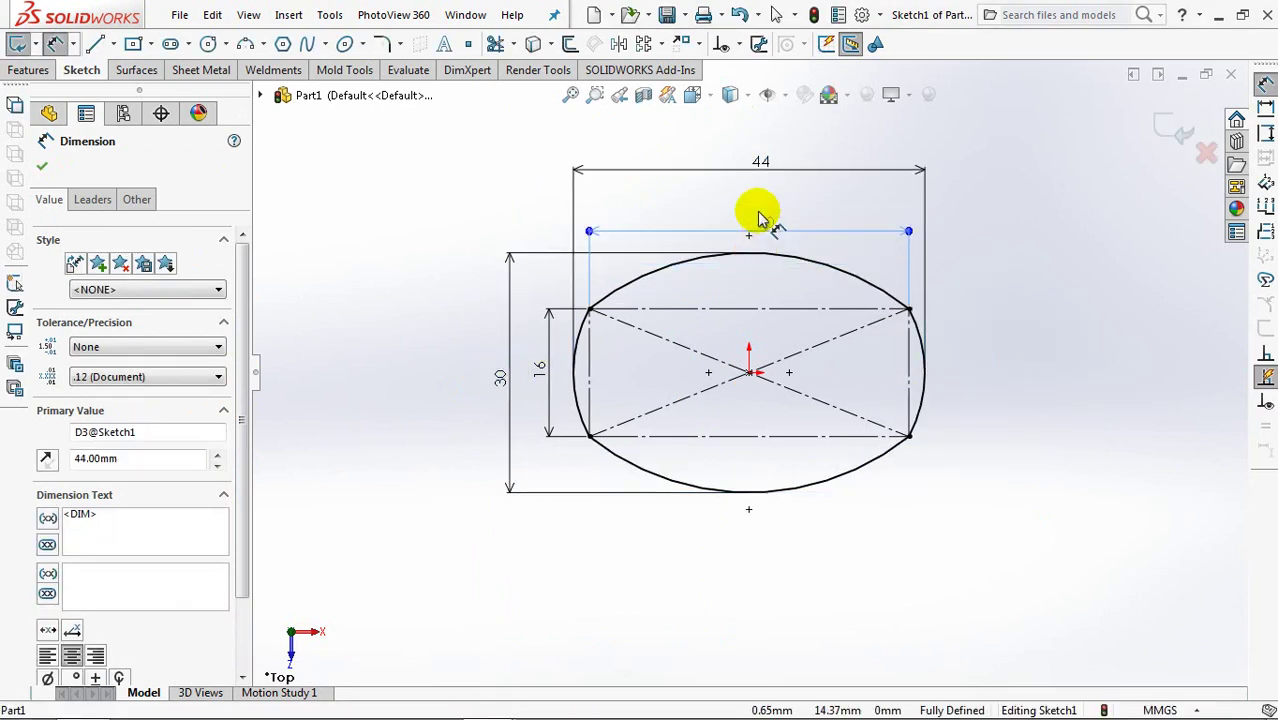
pyautogui.click(1013, 277)
pyautogui.click(381, 43)
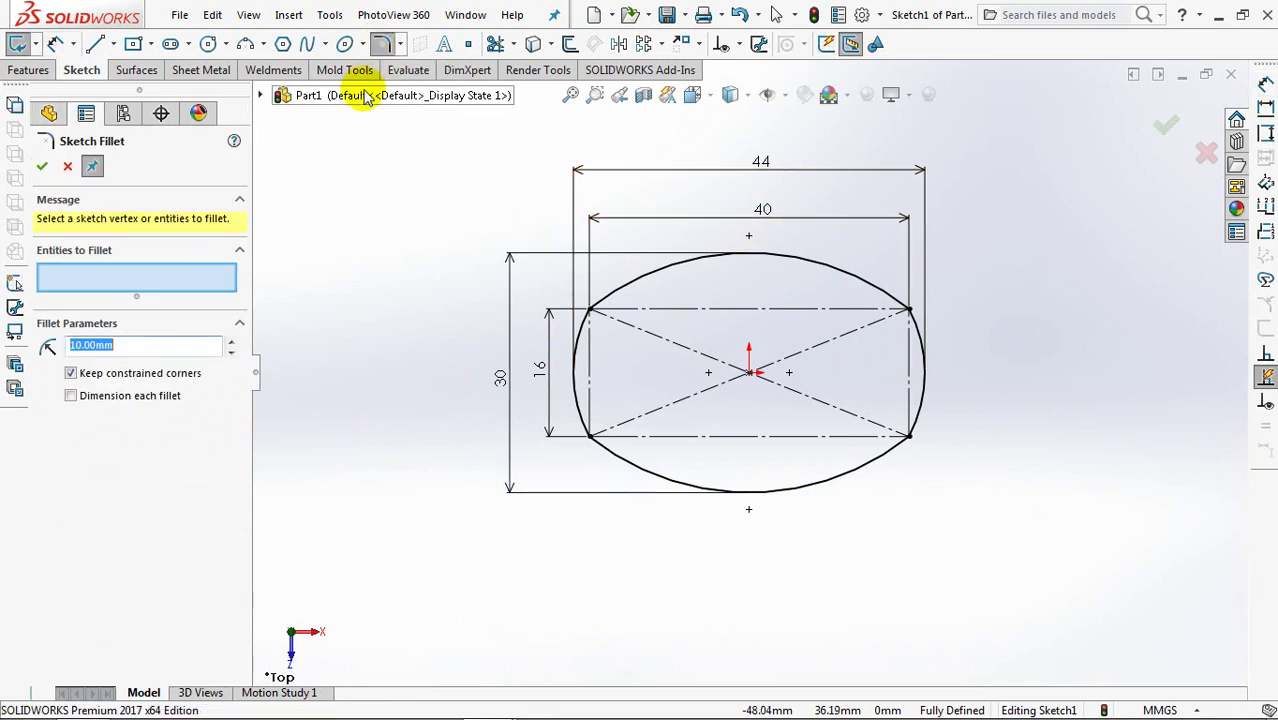
# Apply 7 mm sketch fillets at all four arc junctions, accepting the warnings, and exit Sketch1.
pyautogui.click(590, 310)
pyautogui.click(665, 372)
pyautogui.click(590, 435)
pyautogui.press('Return')
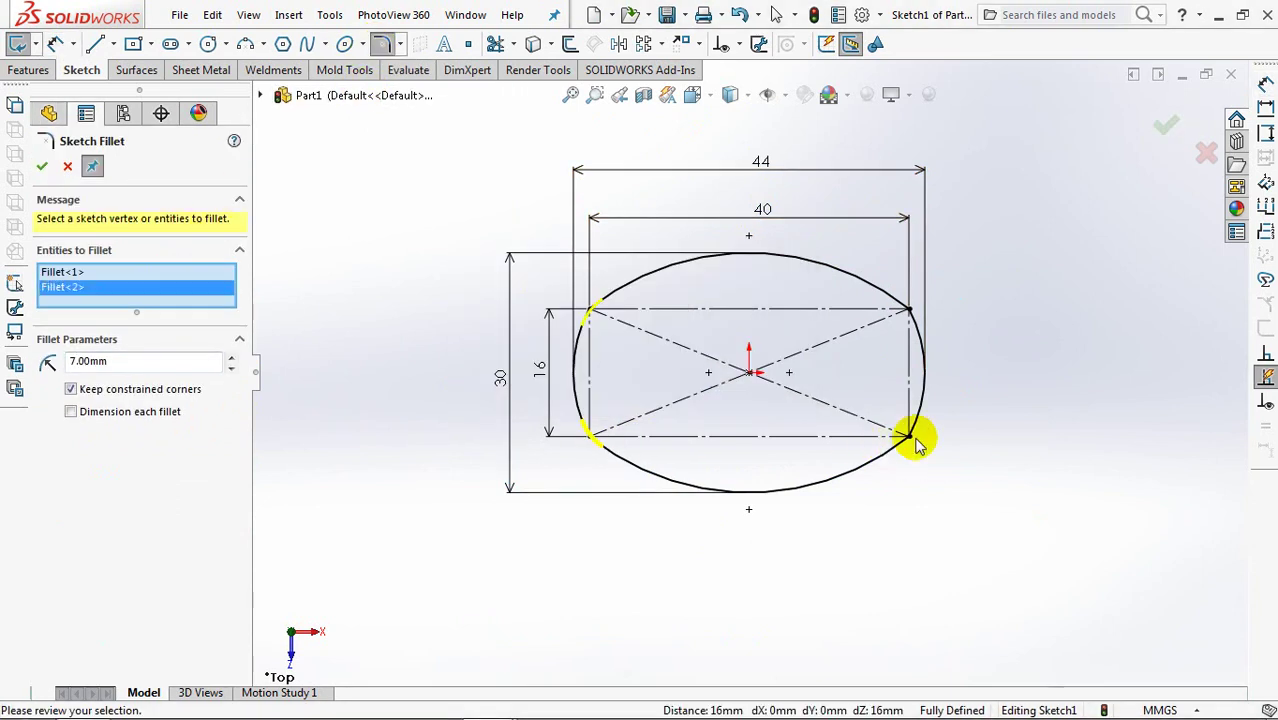
pyautogui.click(910, 437)
pyautogui.click(686, 384)
pyautogui.click(909, 311)
pyautogui.click(686, 384)
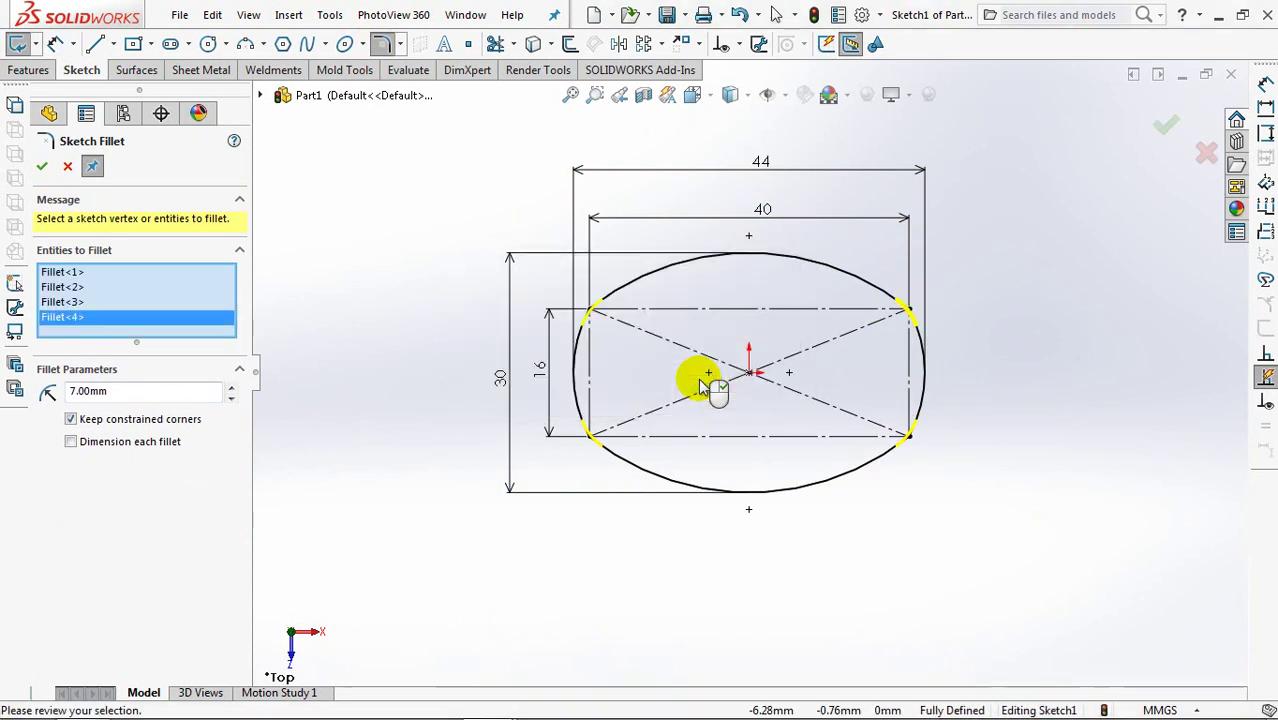
pyautogui.click(1160, 133)
pyautogui.click(1160, 133)
pyautogui.click(1157, 130)
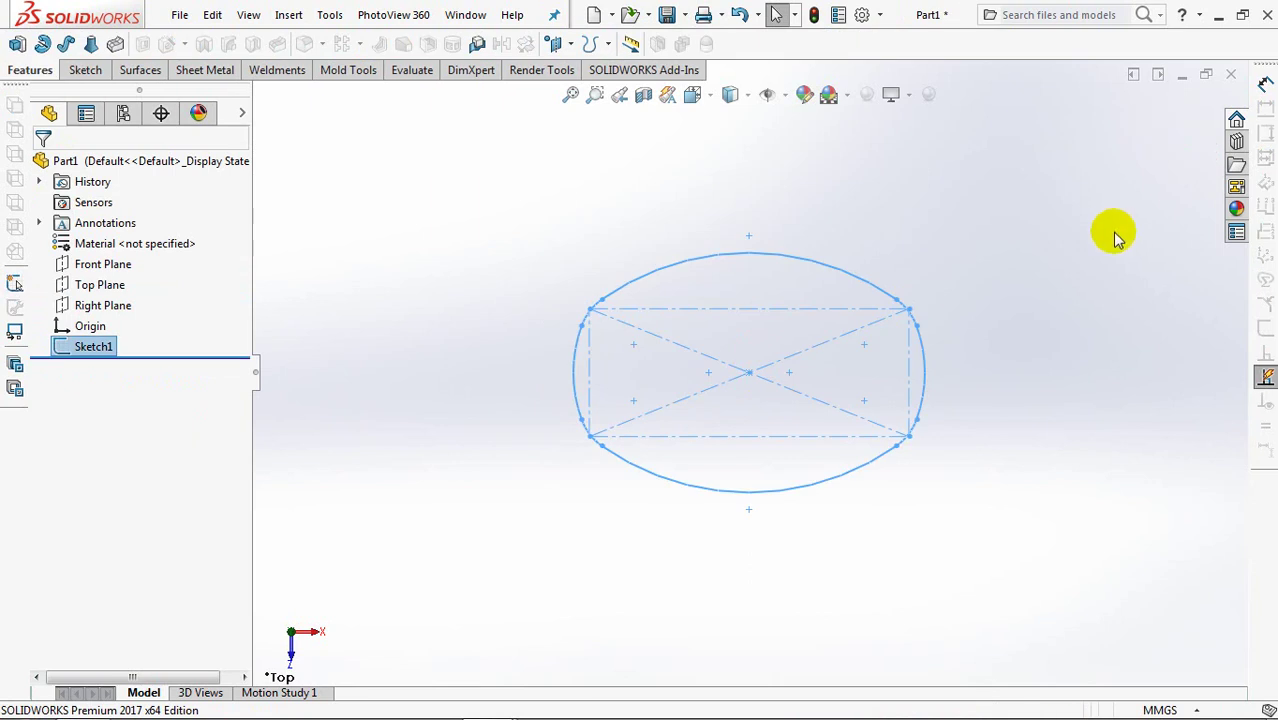
# Create Plane1 offset 100 mm above the Top Plane and open a sketch on it.
pyautogui.hotkey('ctrl', '7')
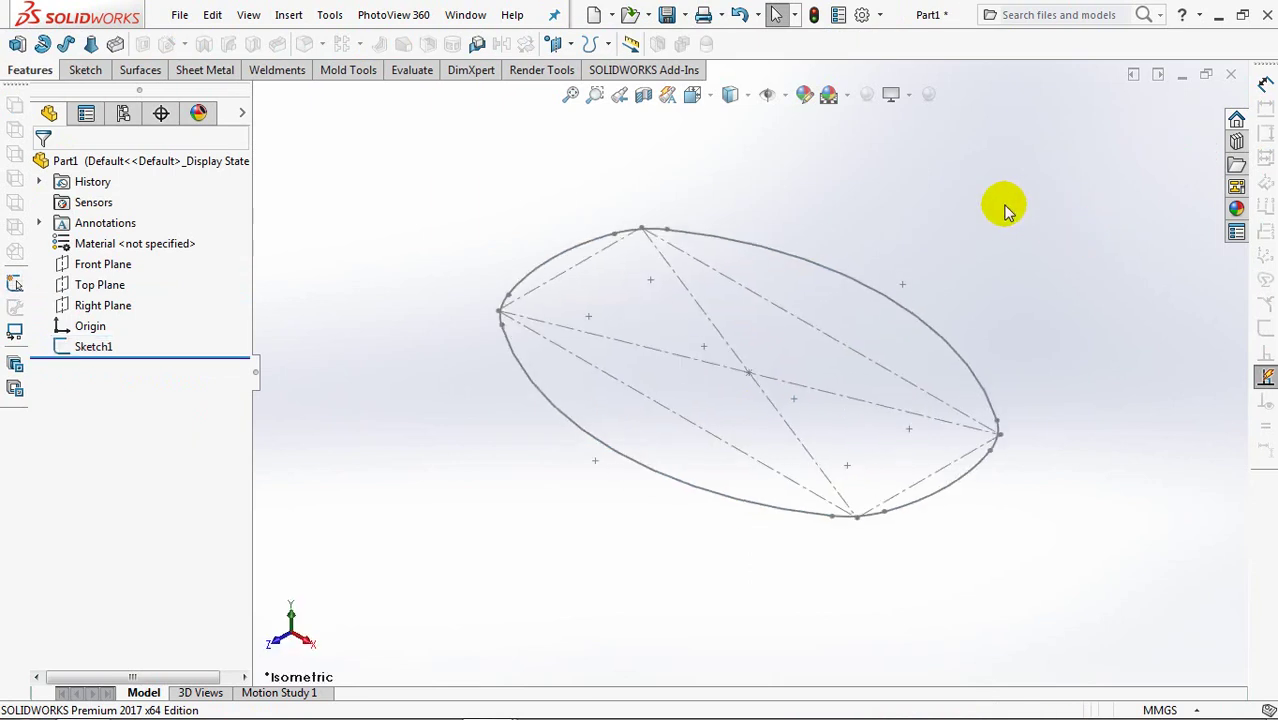
pyautogui.scroll(4, 1000, 240)
pyautogui.scroll(1, 950, 330)
pyautogui.scroll(-1, 760, 420)
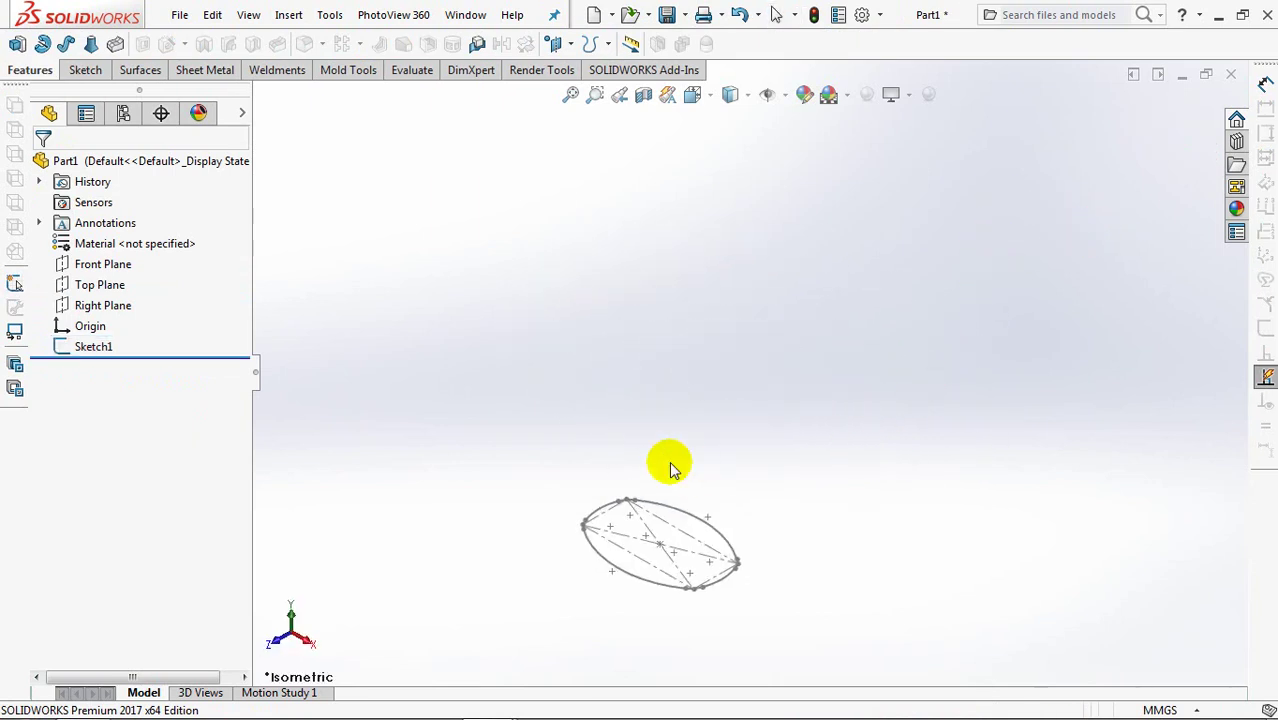
pyautogui.click(100, 289)
pyautogui.click(571, 46)
pyautogui.click(608, 68)
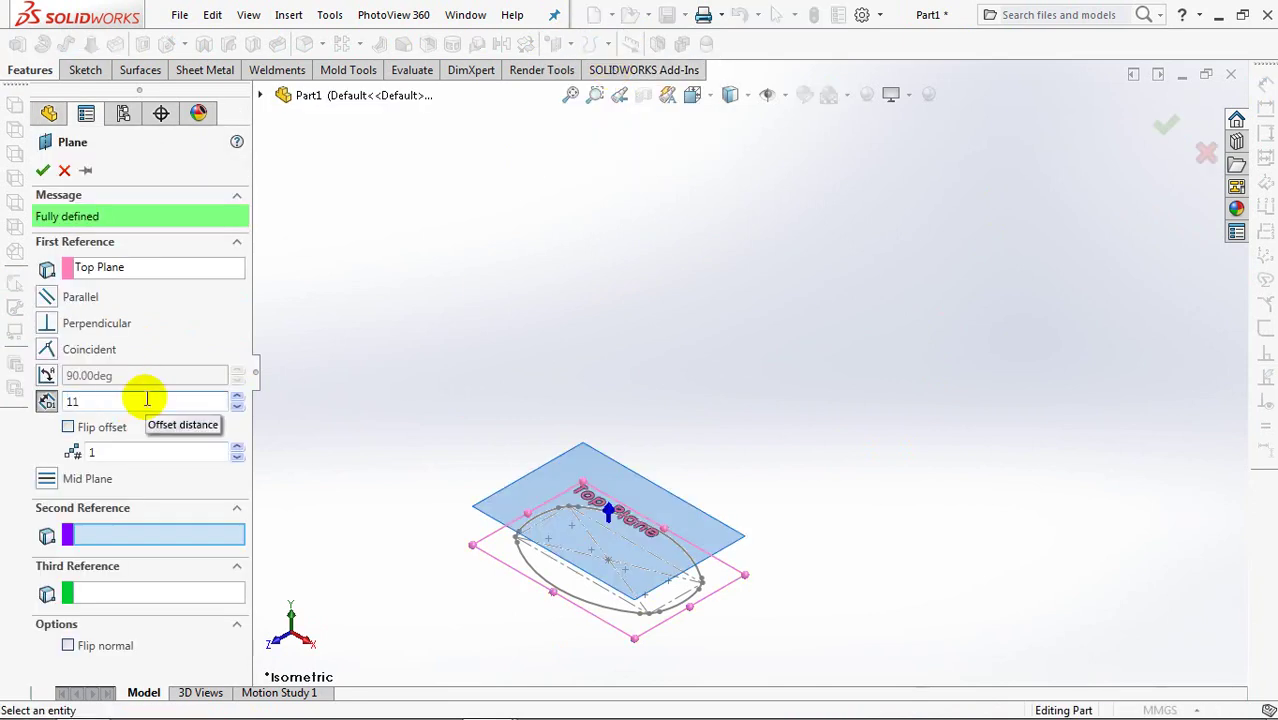
pyautogui.write('100')
pyautogui.press('Return')
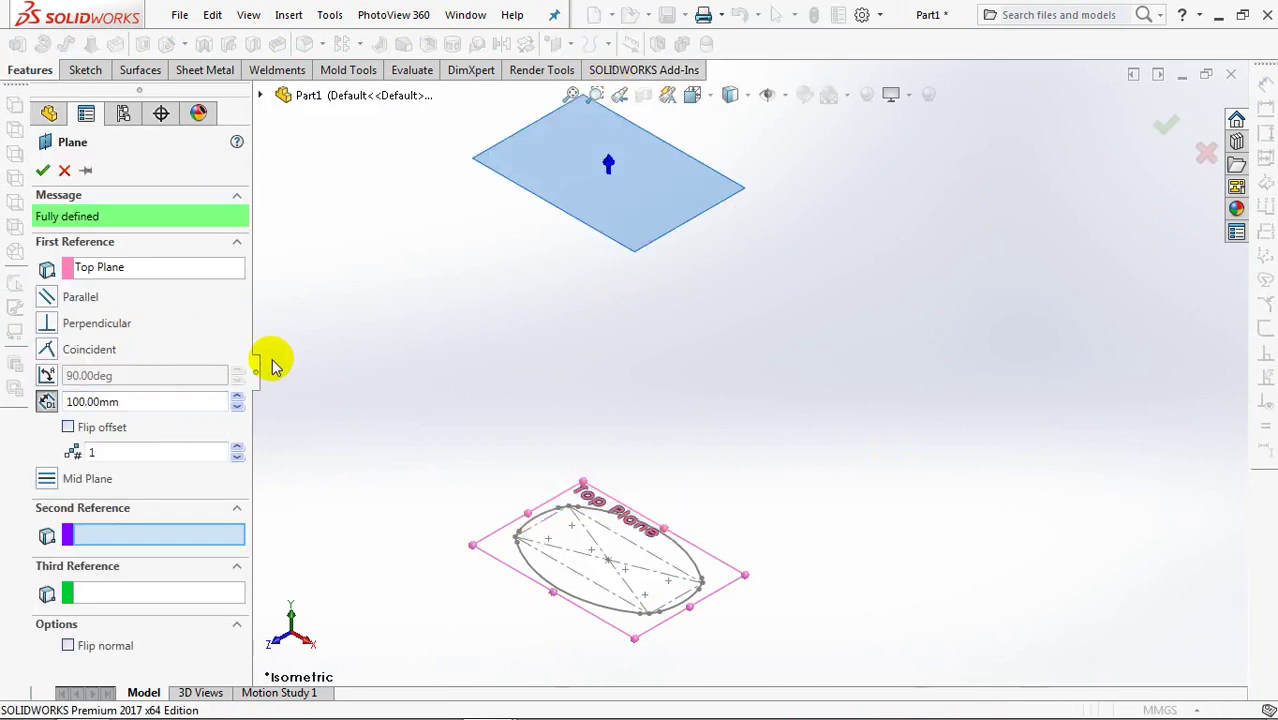
pyautogui.click(41, 172)
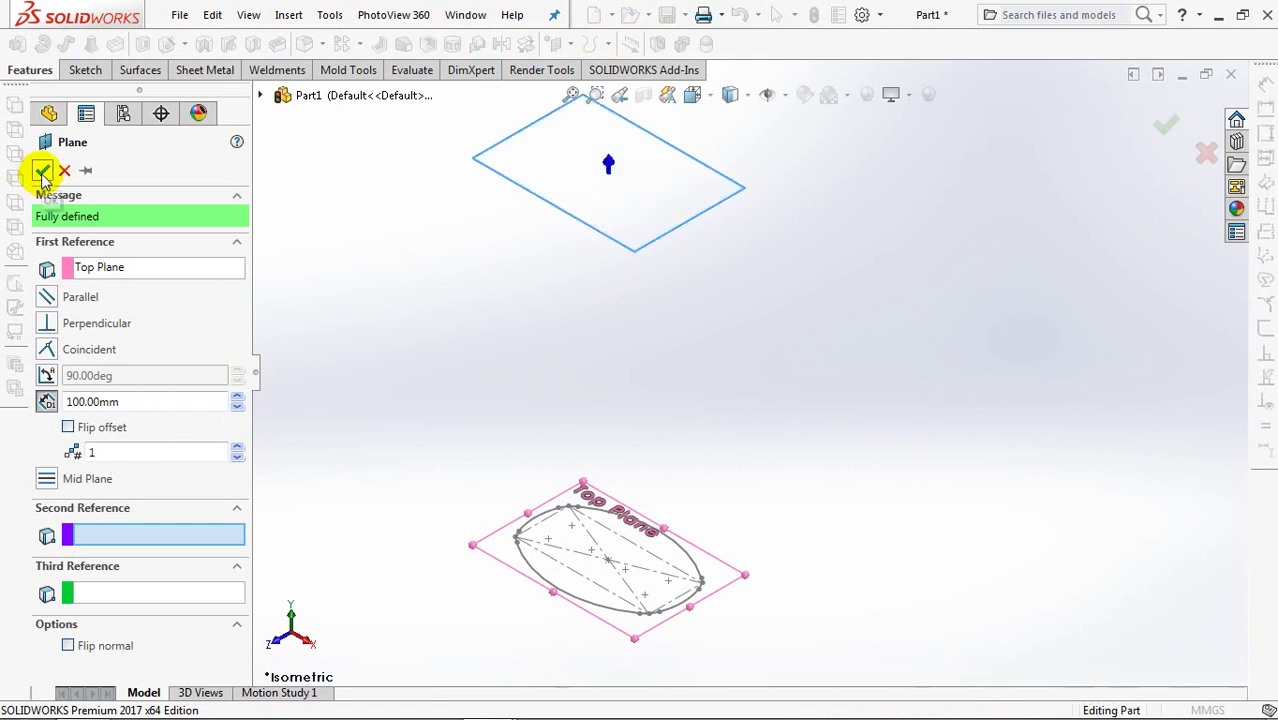
pyautogui.click(590, 208)
pyautogui.click(665, 145)
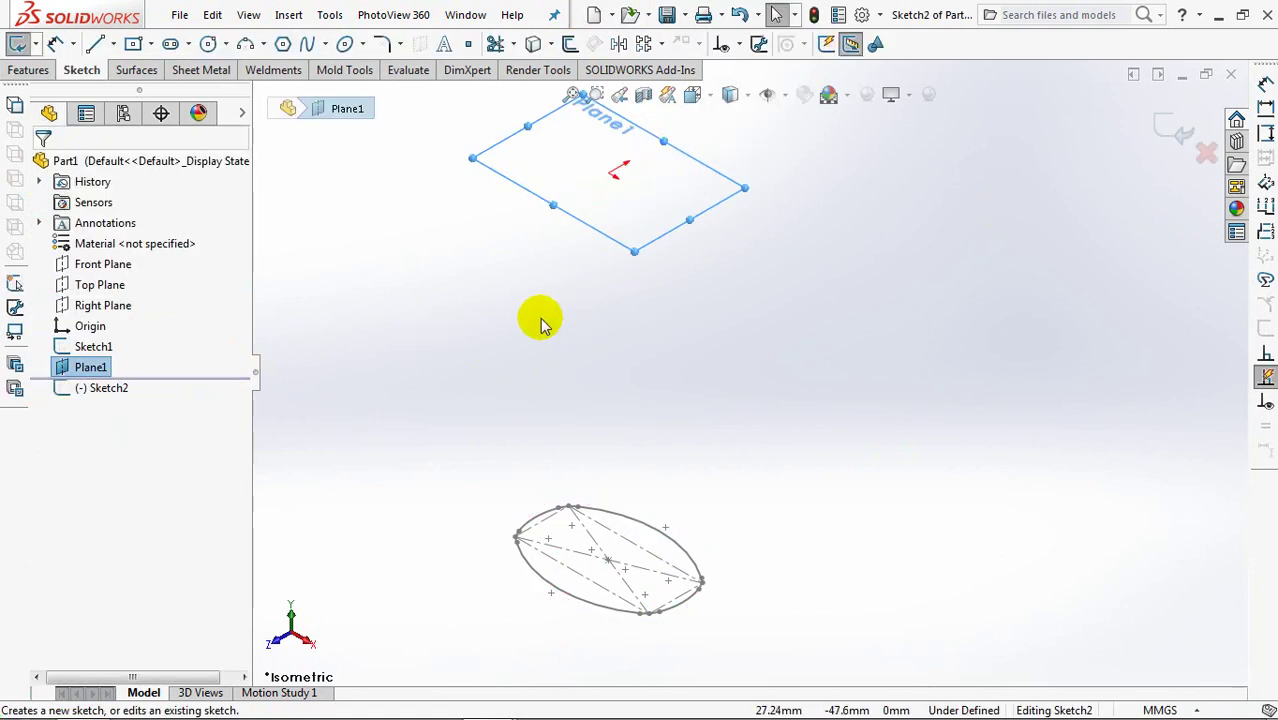
# Draw an ellipse centred on the origin on Plane1.
pyautogui.click(362, 44)
pyautogui.click(380, 67)
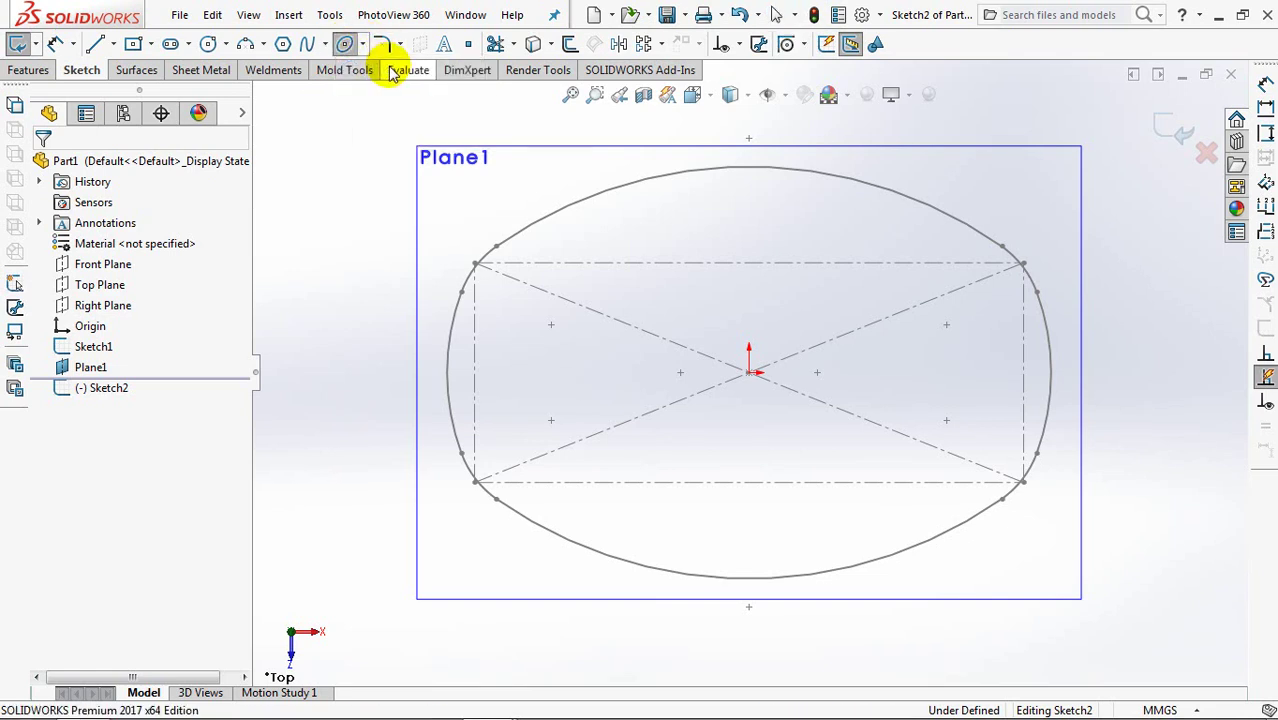
pyautogui.click(750, 372)
pyautogui.click(749, 577)
pyautogui.click(385, 385)
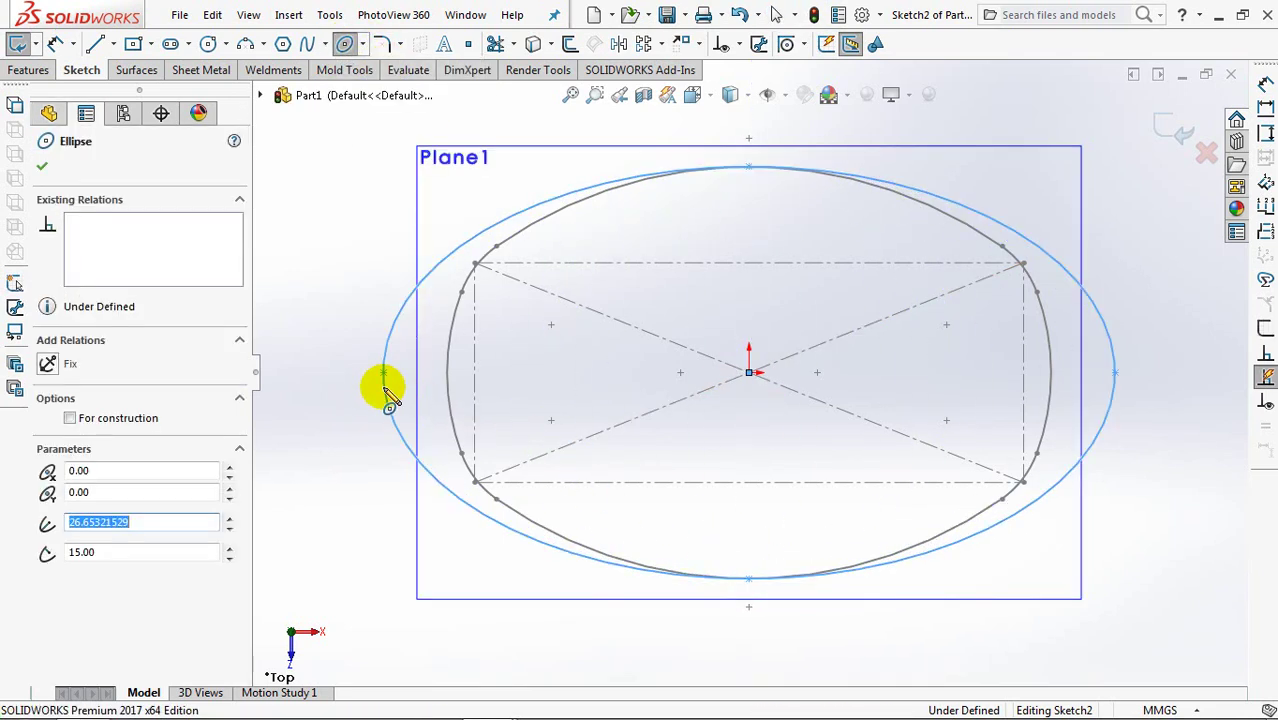
pyautogui.click(36, 170)
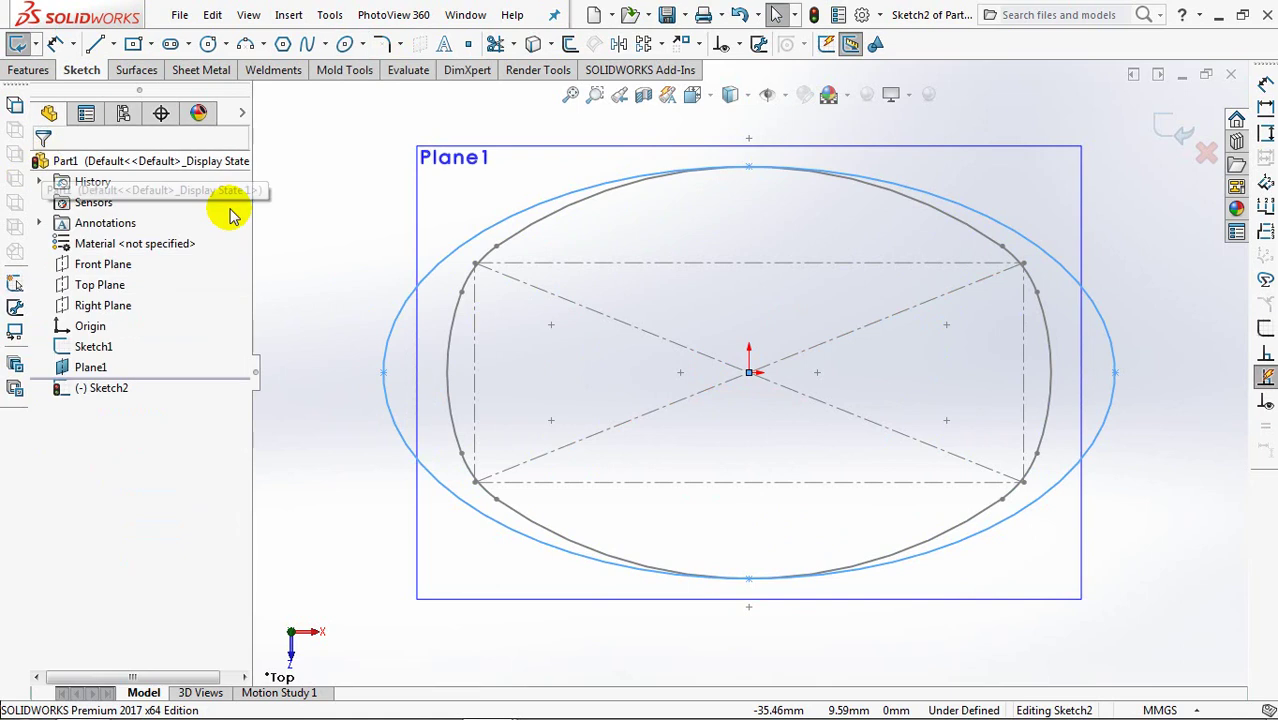
# Dimension the ellipse width to 48 mm, exit the sketch, and select Plane1 in 3D view.
pyautogui.click(57, 44)
pyautogui.click(384, 372)
pyautogui.click(1115, 372)
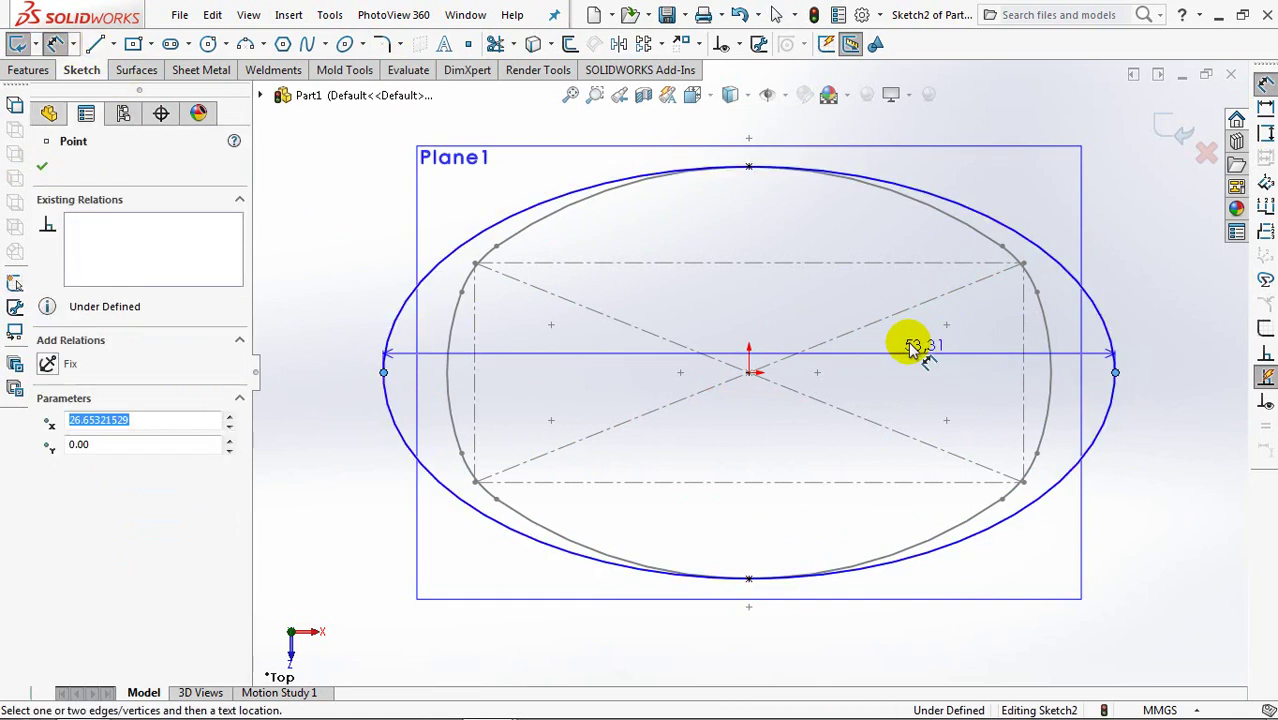
pyautogui.click(750, 203)
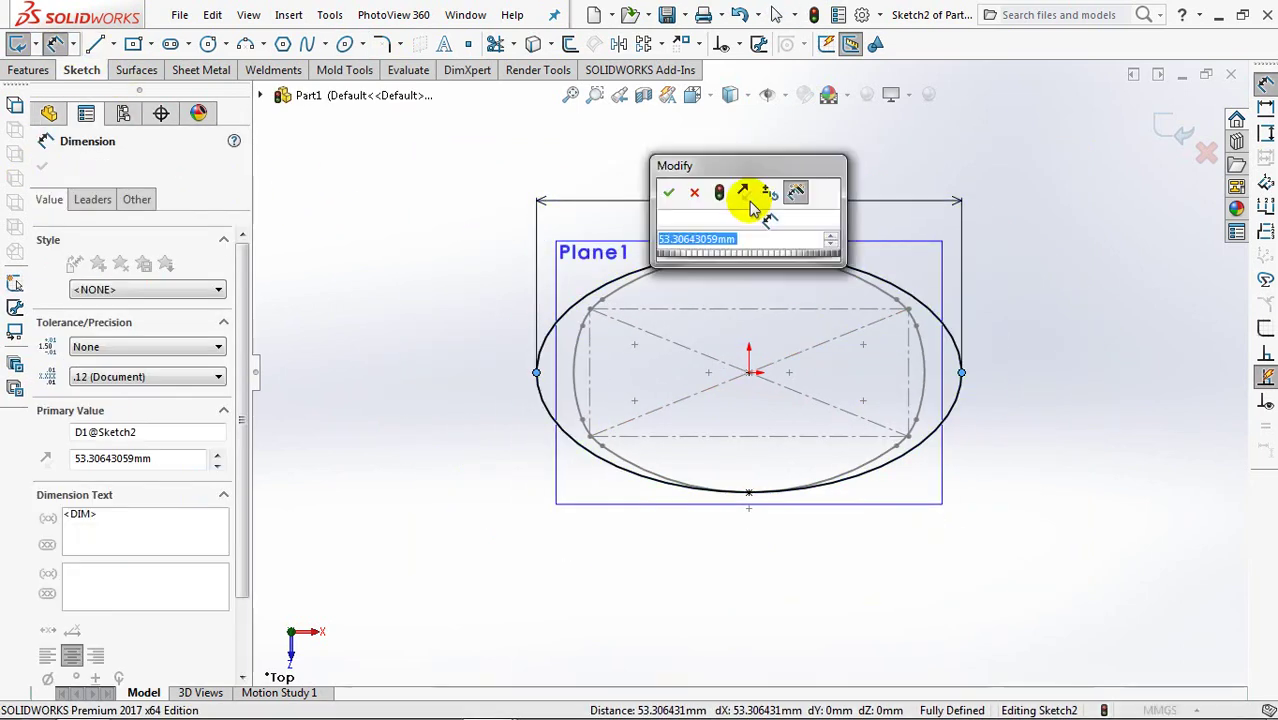
pyautogui.write('48')
pyautogui.click(668, 192)
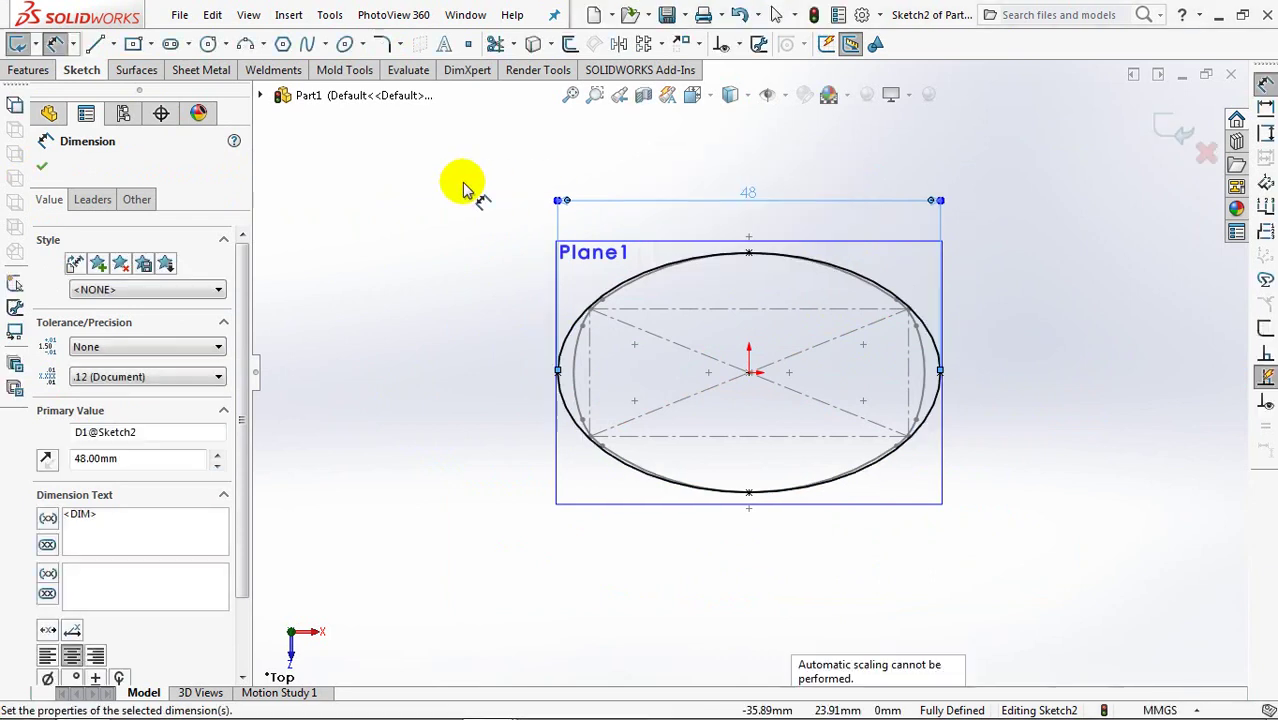
pyautogui.click(463, 185)
pyautogui.click(1183, 130)
pyautogui.moveTo(1050, 400)
pyautogui.mouseDown(button='middle')
pyautogui.moveTo(1070, 294)
pyautogui.moveTo(1057, 283)
pyautogui.moveTo(921, 399)
pyautogui.moveTo(907, 356)
pyautogui.moveTo(830, 290)
pyautogui.mouseUp(button='middle')
pyautogui.click(830, 290)
# Hide Plane1 and draw a vertical centerline from the origin in a Front Plane sketch.
pyautogui.click(944, 225)
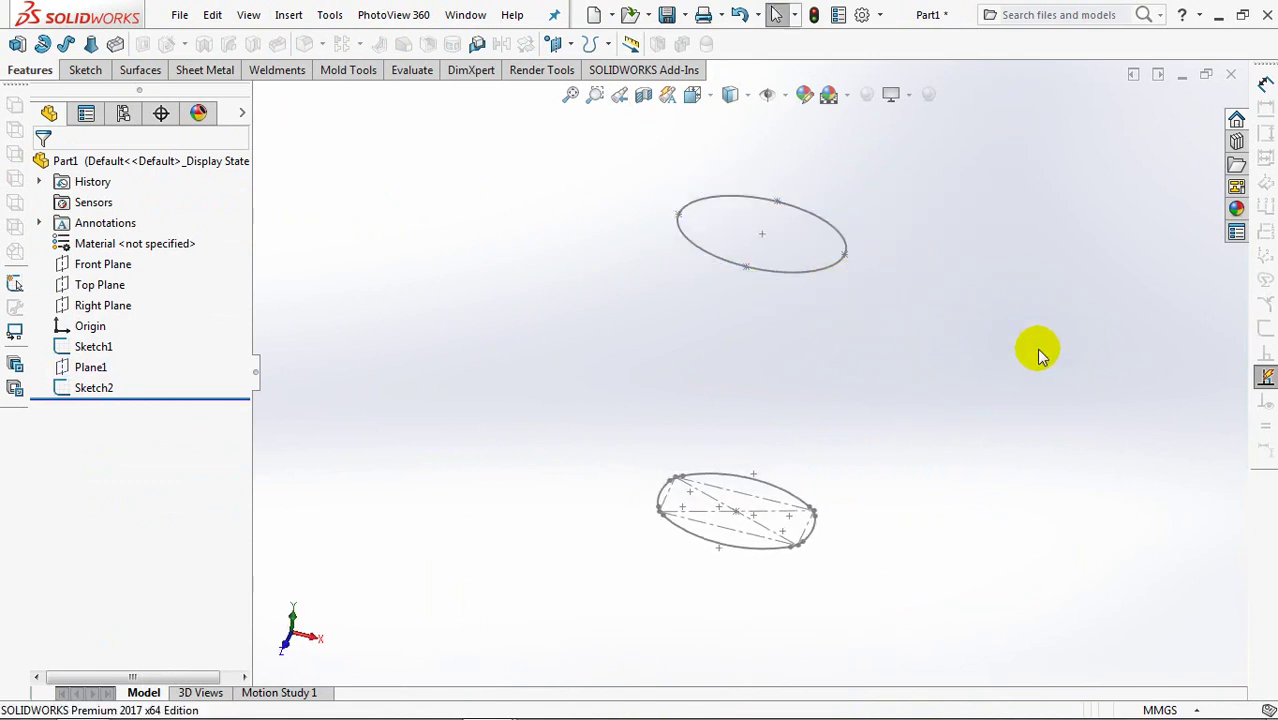
pyautogui.click(103, 264)
pyautogui.click(160, 240)
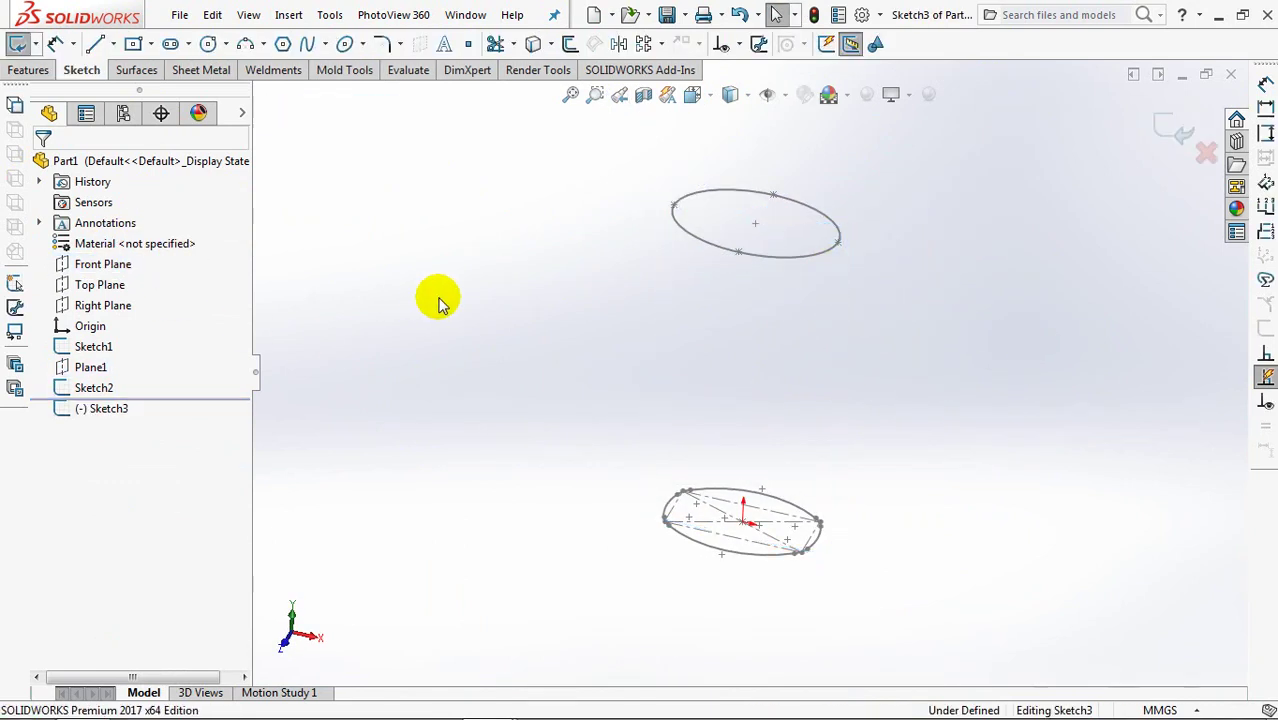
pyautogui.click(113, 44)
pyautogui.click(140, 90)
pyautogui.moveTo(748, 557); pyautogui.dragTo(749, 189)
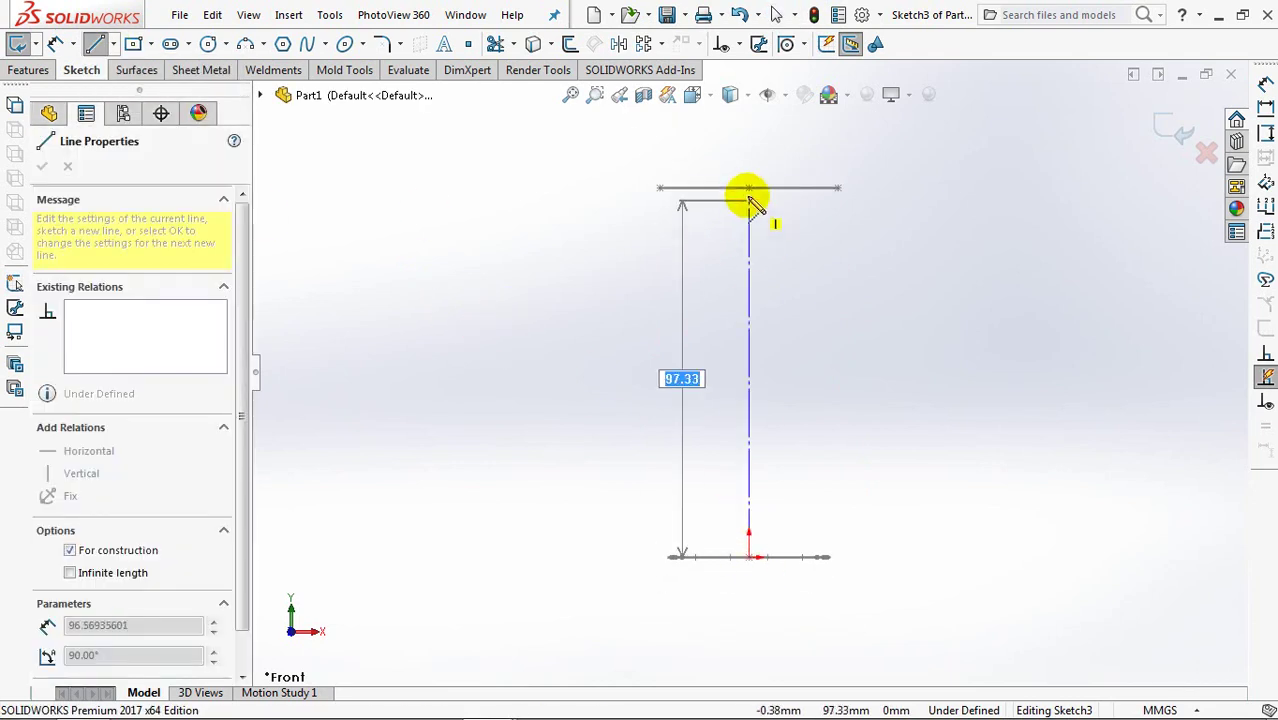
pyautogui.rightClick(752, 192)
pyautogui.click(780, 203)
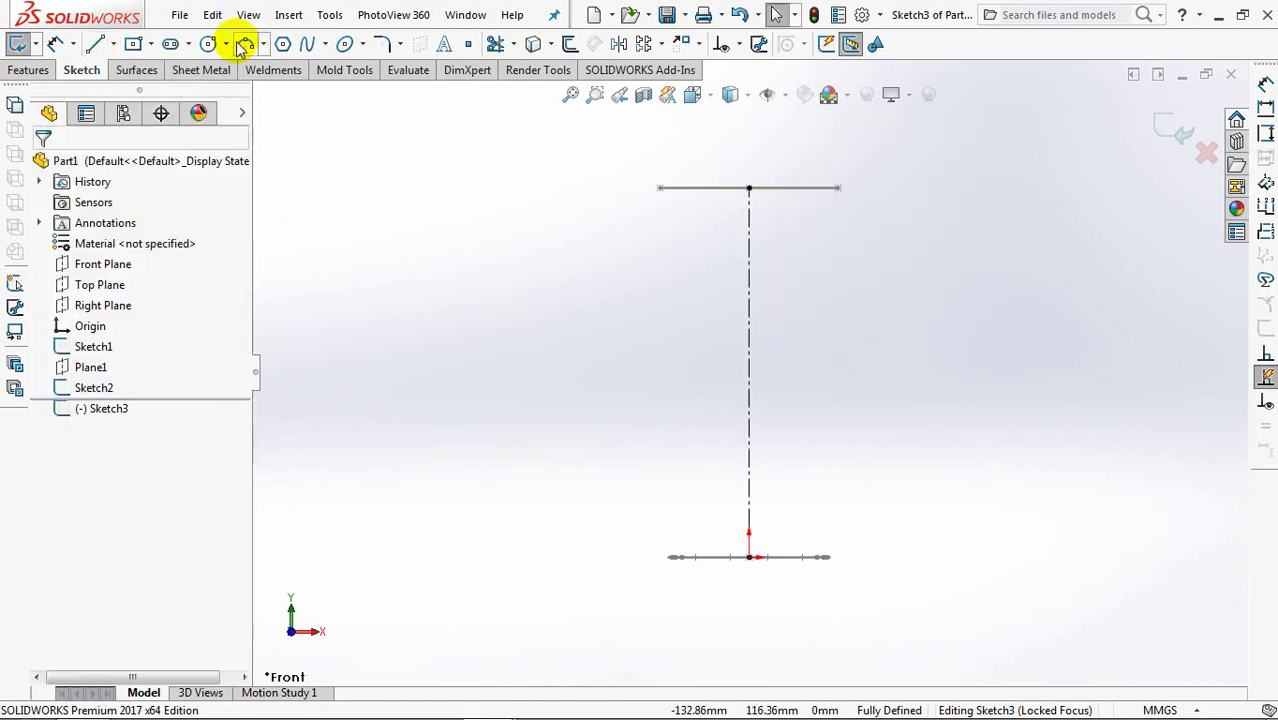
# Draw two three-point arcs from the ellipse's right end down to the base profile.
pyautogui.click(243, 44)
pyautogui.click(838, 188)
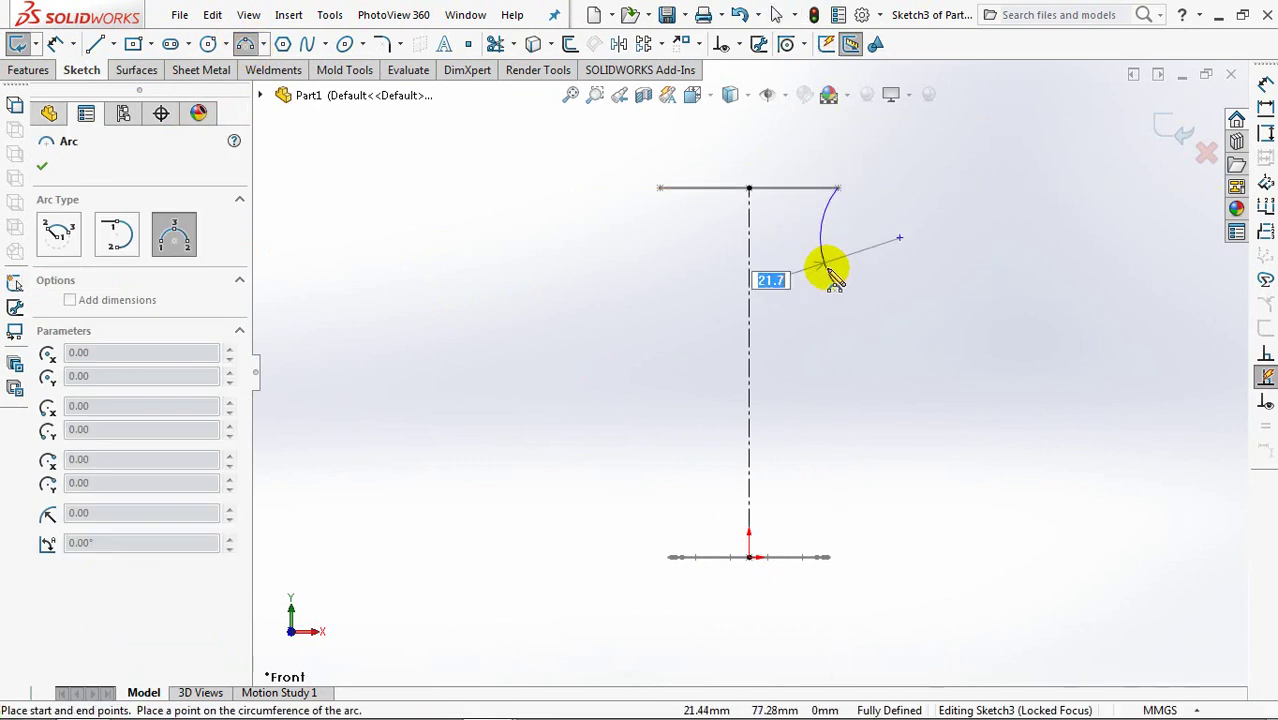
pyautogui.click(829, 268)
pyautogui.click(831, 557)
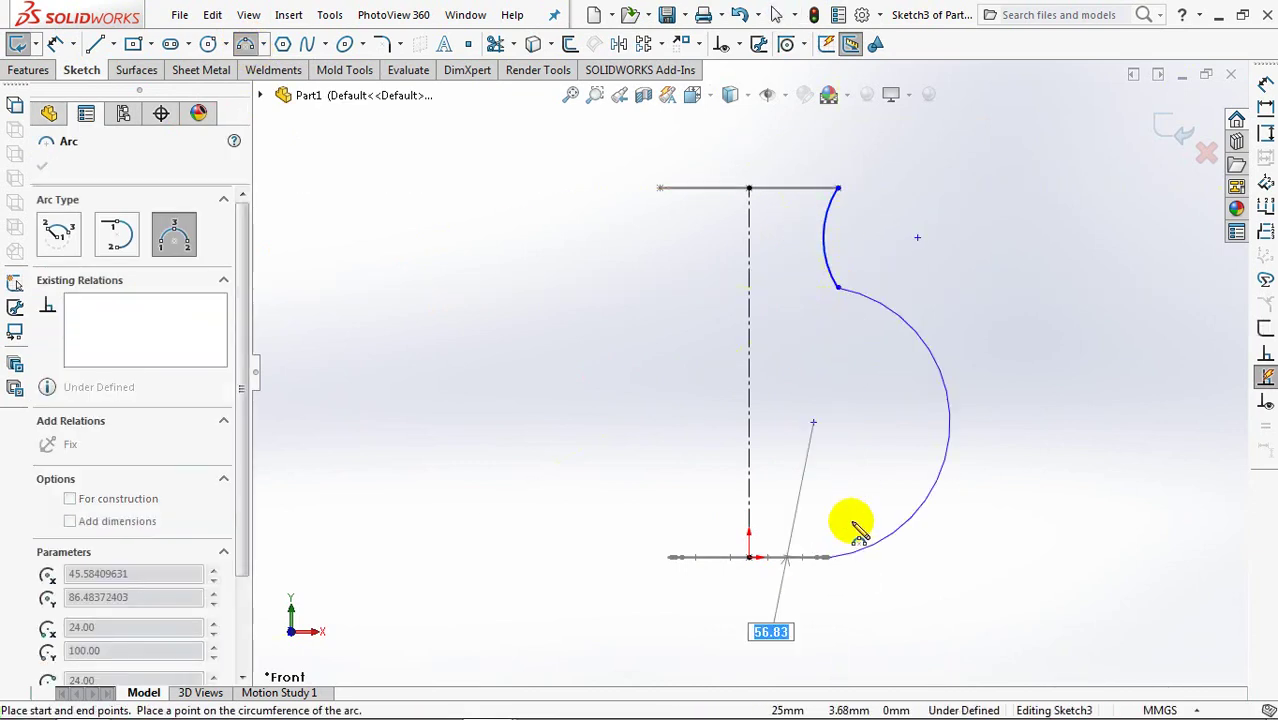
pyautogui.click(849, 456)
pyautogui.press('Escape')
# Make the two side arcs tangent to each other.
pyautogui.click(735, 44)
pyautogui.click(745, 91)
pyautogui.click(845, 318)
pyautogui.click(845, 318)
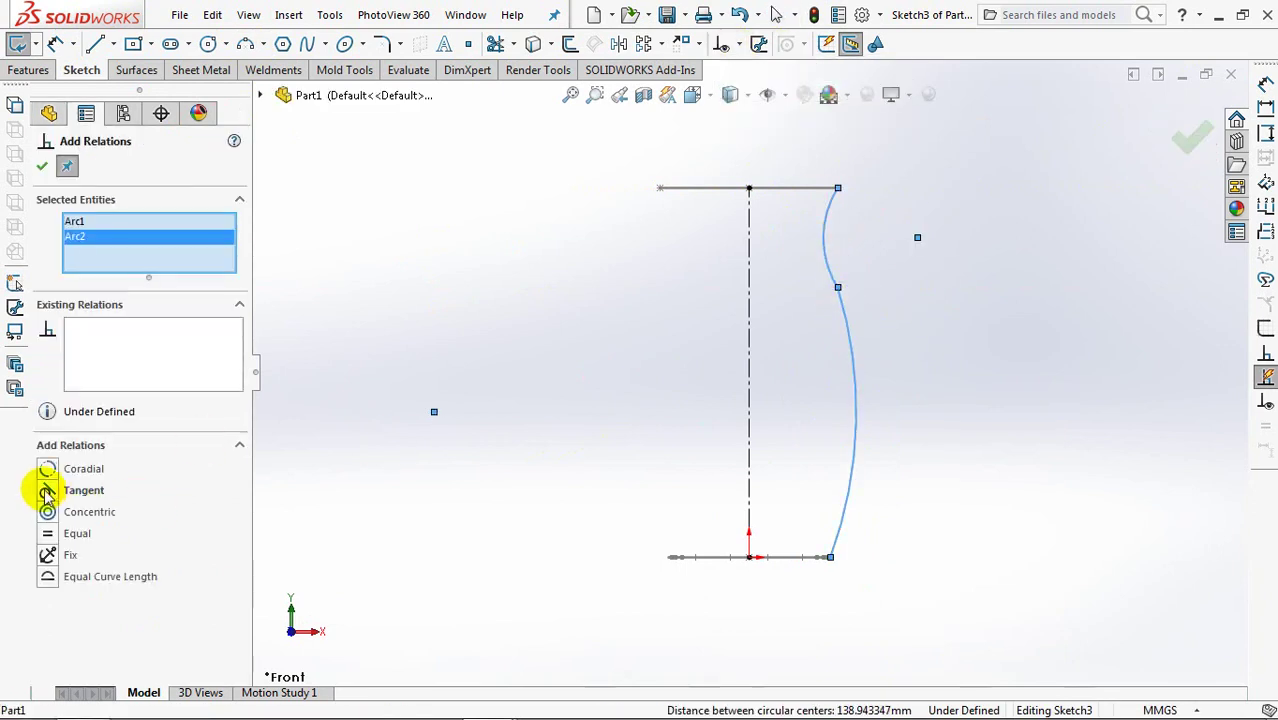
pyautogui.moveTo(487, 396); pyautogui.dragTo(460, 493, button='middle')
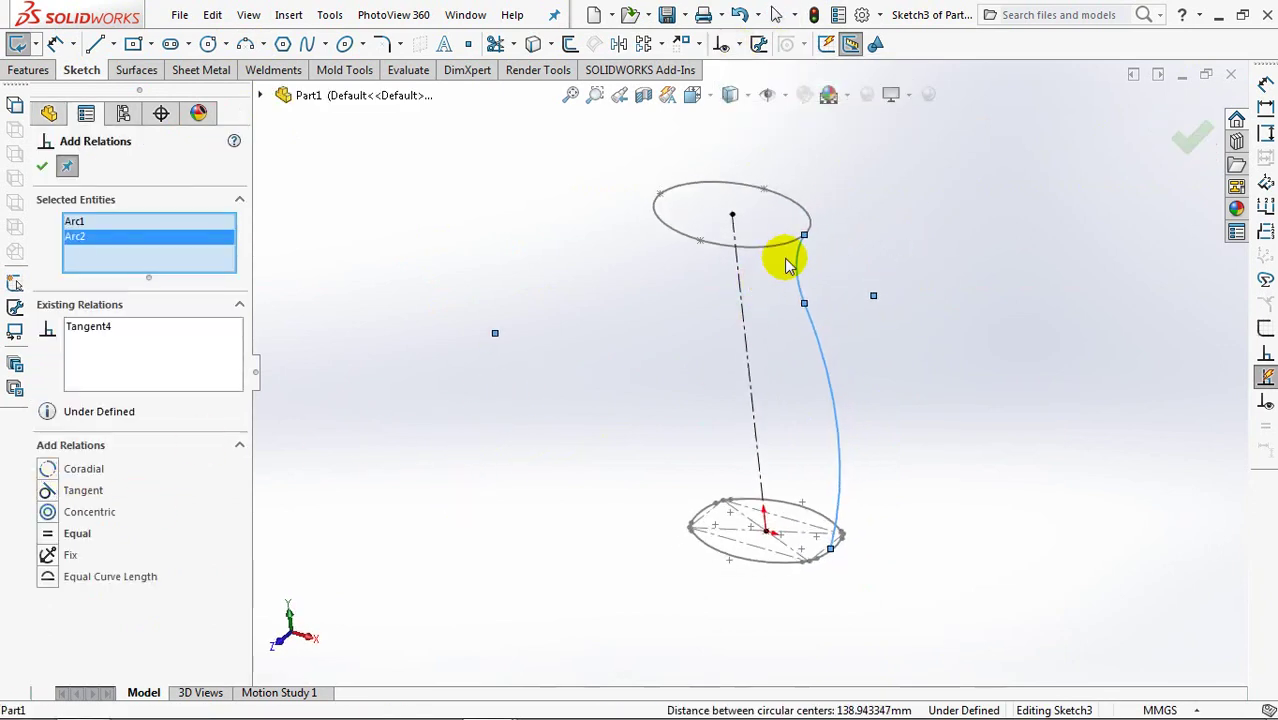
pyautogui.moveTo(783, 267)
pyautogui.mouseDown(button='middle')
pyautogui.moveTo(773, 251)
pyautogui.moveTo(762, 297)
pyautogui.moveTo(779, 191)
pyautogui.mouseUp(button='middle')
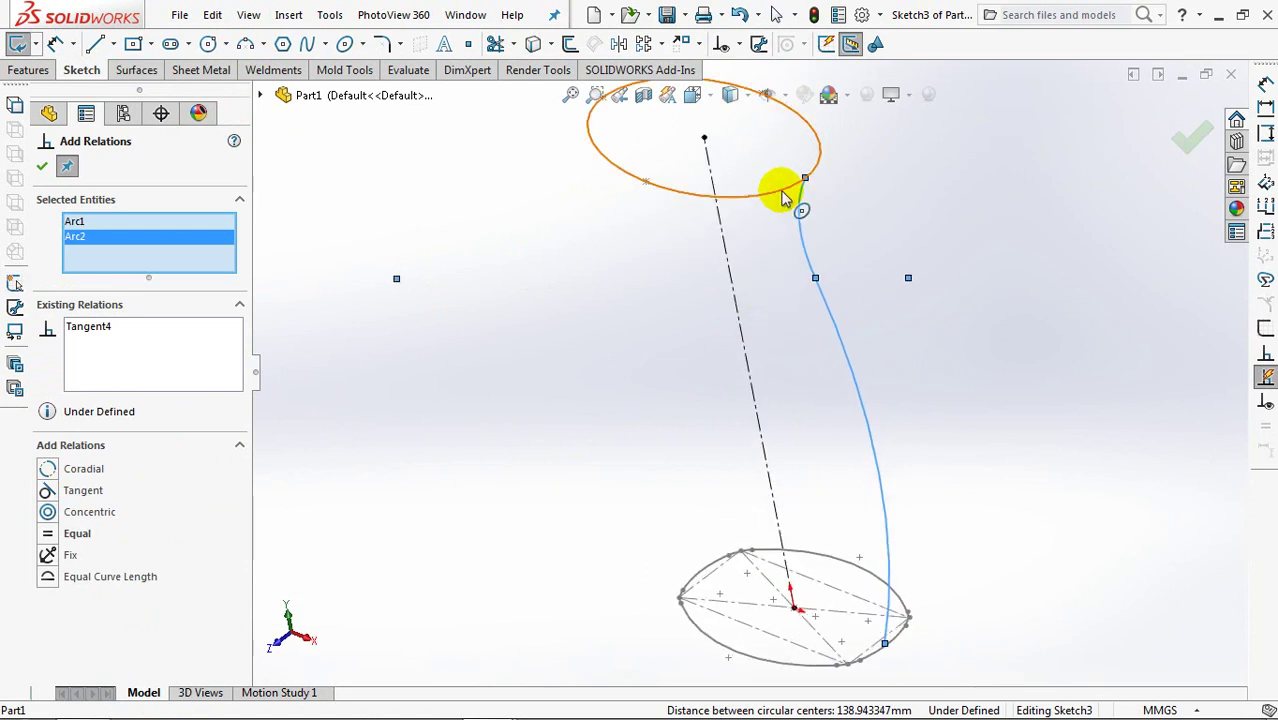
# Pierce the curve's top end to the ellipse and attach its bottom end to the base profile.
pyautogui.click(805, 178)
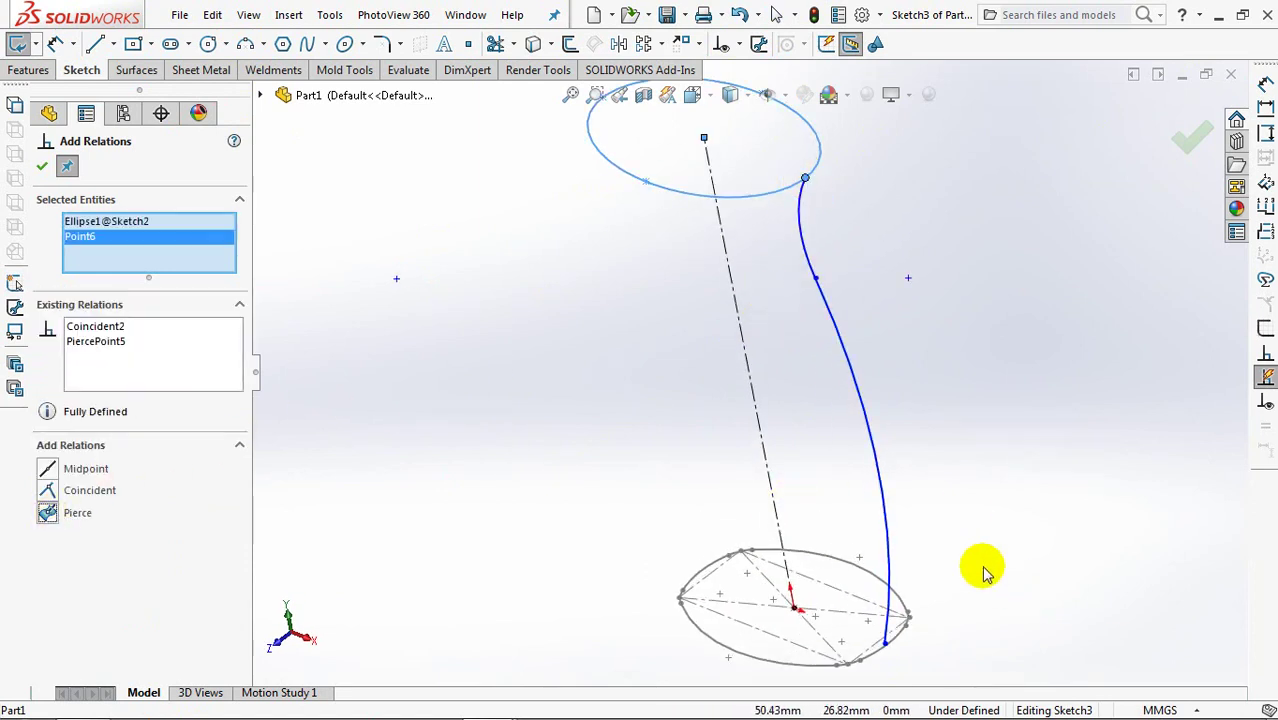
pyautogui.keyDown('ctrl'); pyautogui.moveTo(985, 499); pyautogui.dragTo(985, 415, button='middle'); pyautogui.keyUp('ctrl')
pyautogui.click(898, 494)
pyautogui.click(910, 486)
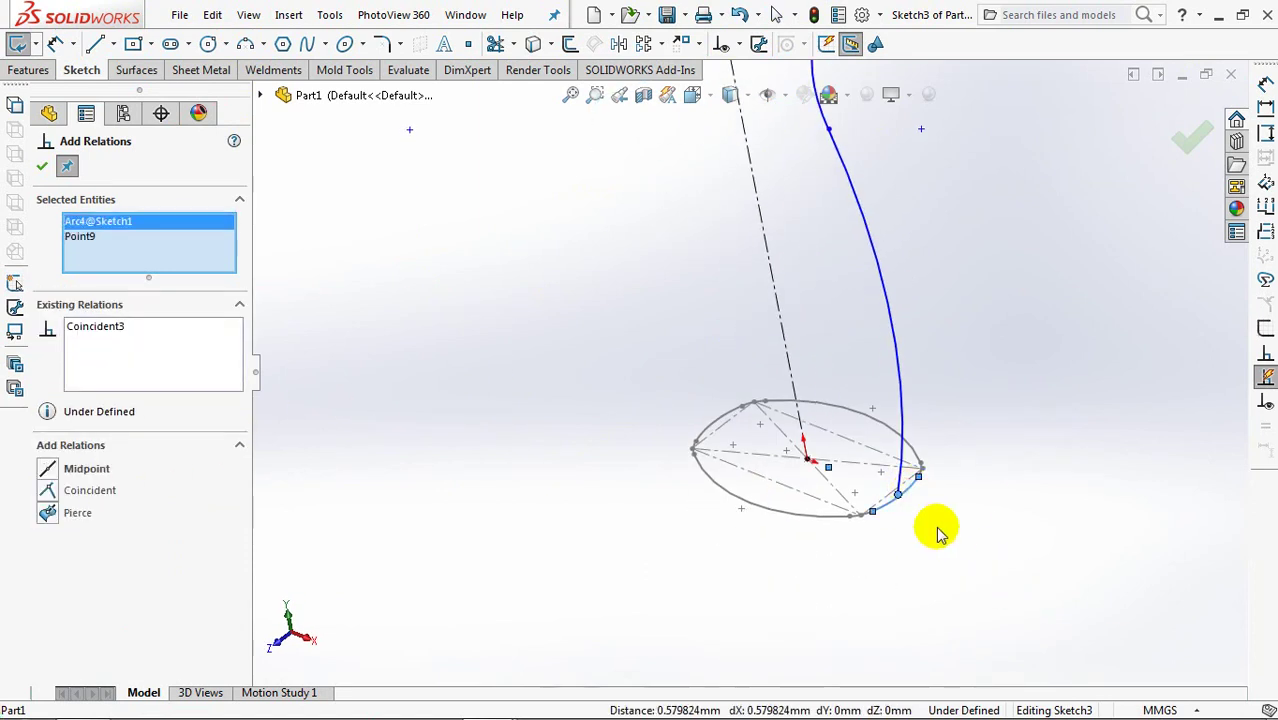
pyautogui.click(40, 163)
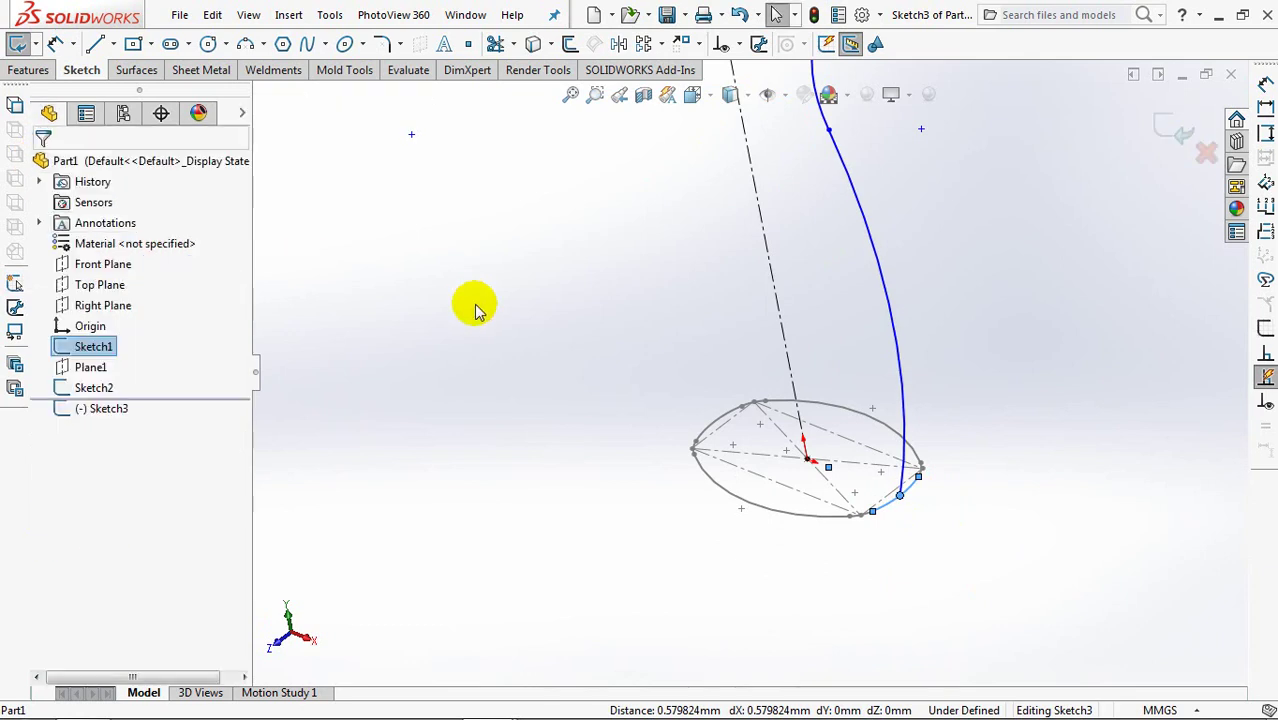
pyautogui.moveTo(536, 308); pyautogui.dragTo(530, 367, button='middle')
pyautogui.hotkey('ctrl', '1')
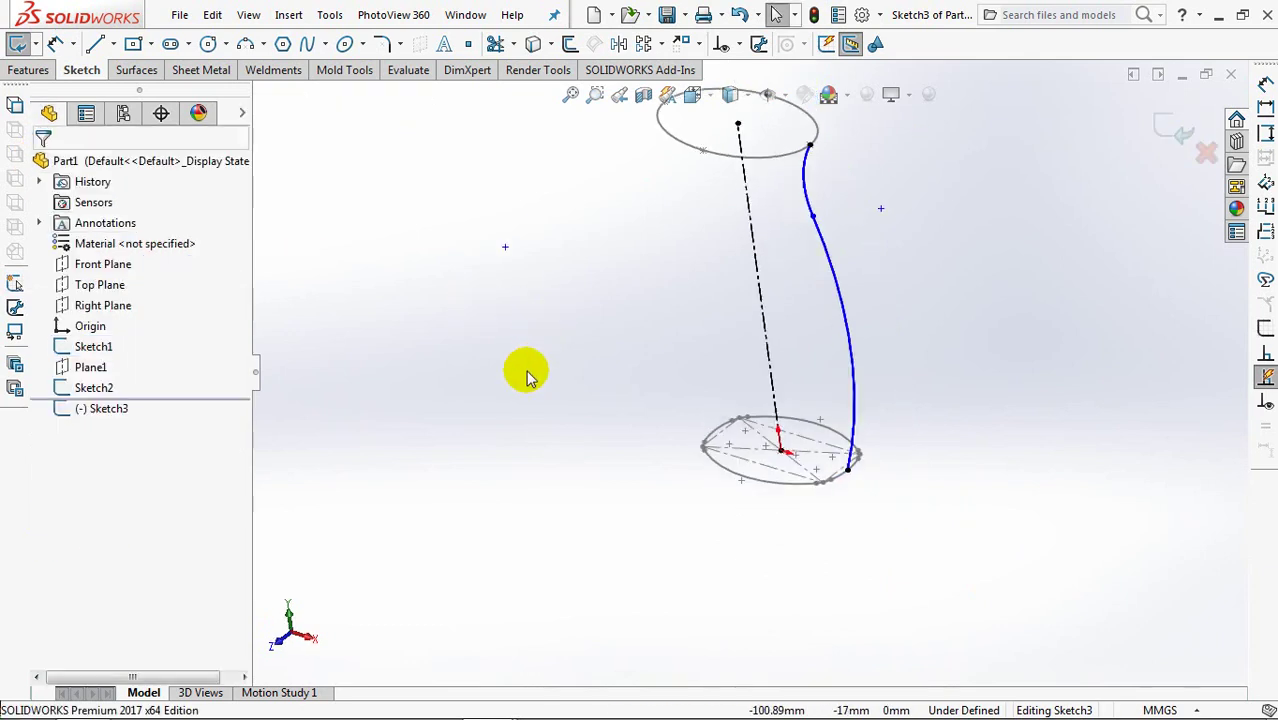
# Dimension the side curve from the top line to its nearest point, set to 46.
pyautogui.press('z')
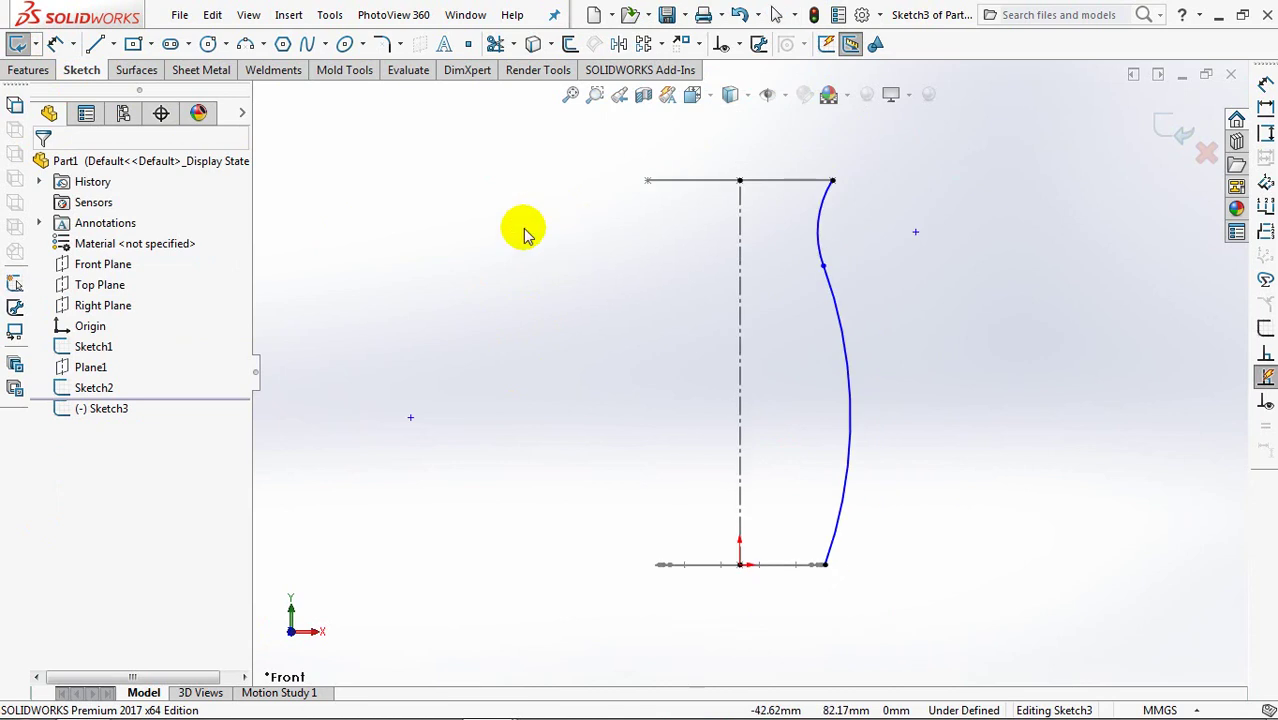
pyautogui.click(814, 234)
pyautogui.click(738, 180)
pyautogui.click(736, 150)
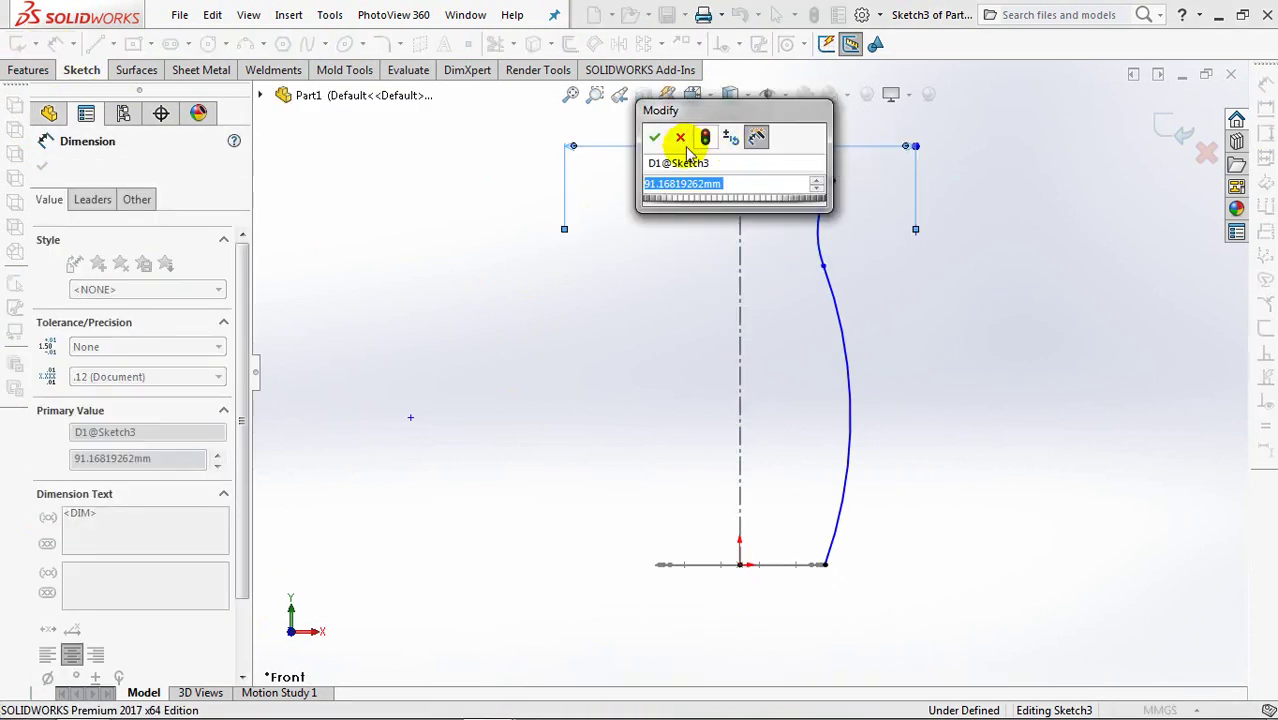
pyautogui.click(654, 137)
pyautogui.click(93, 201)
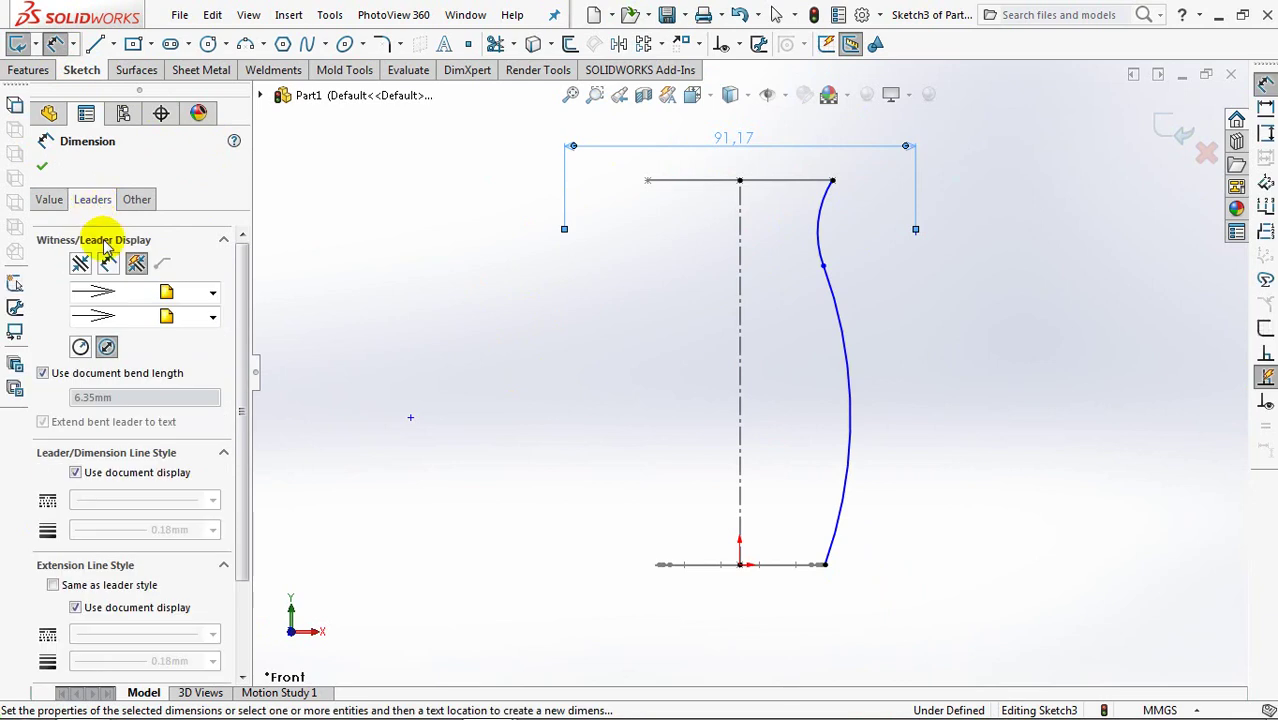
pyautogui.scroll(-3, 240, 480)
pyautogui.click(118, 647)
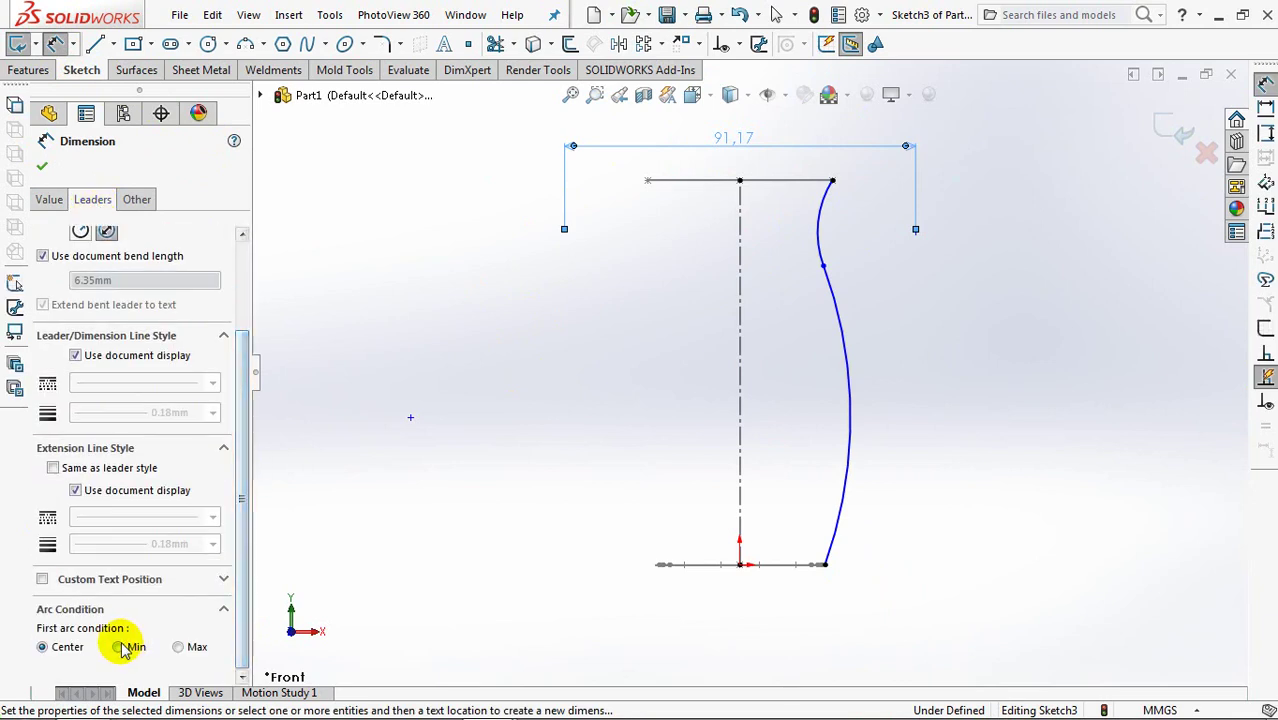
pyautogui.press('Escape')
pyautogui.doubleClick(744, 146)
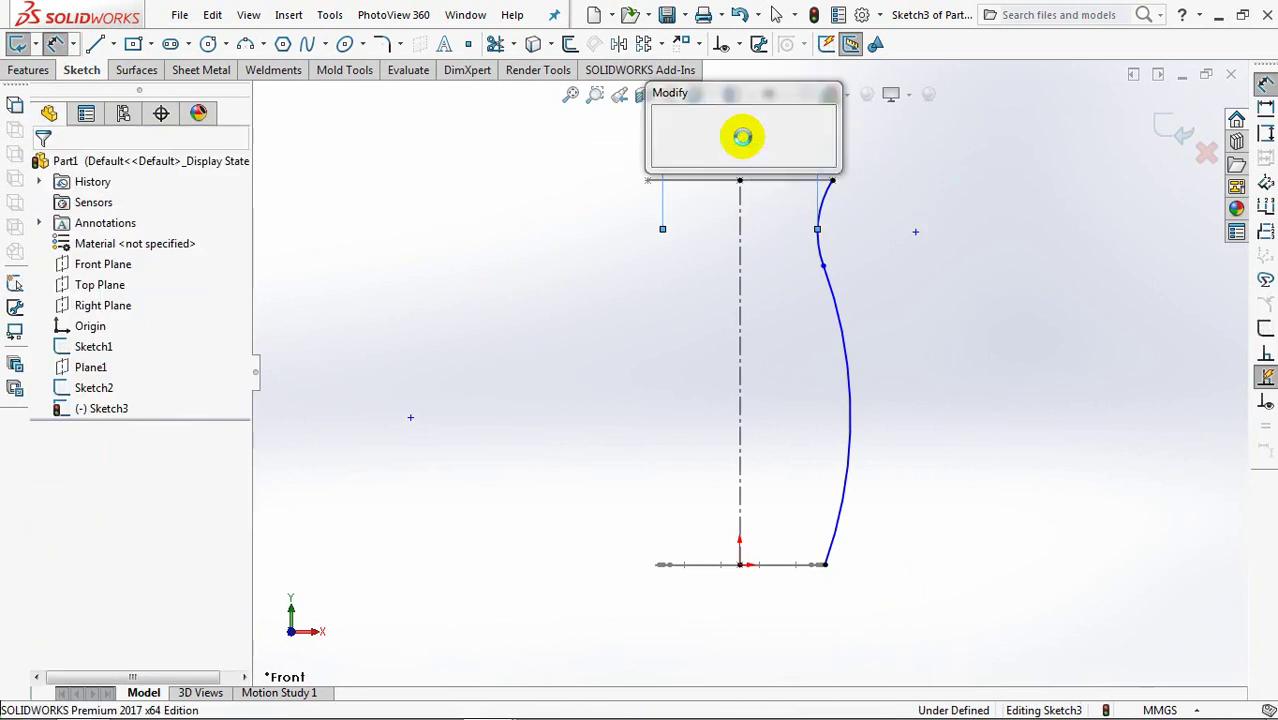
pyautogui.write('46')
pyautogui.click(663, 130)
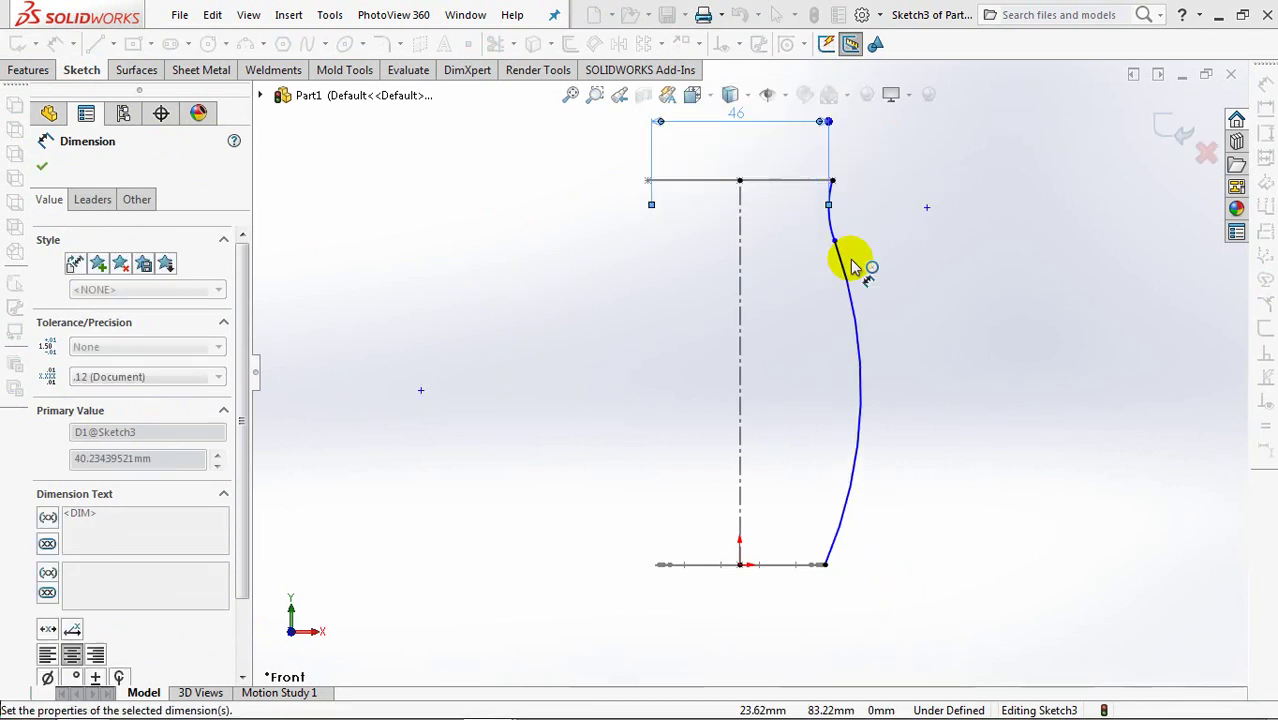
# Add a doubled width dimension across the centerline with arc condition Min, set to 59.
pyautogui.click(856, 385)
pyautogui.click(738, 440)
pyautogui.scroll(1, 761, 333)
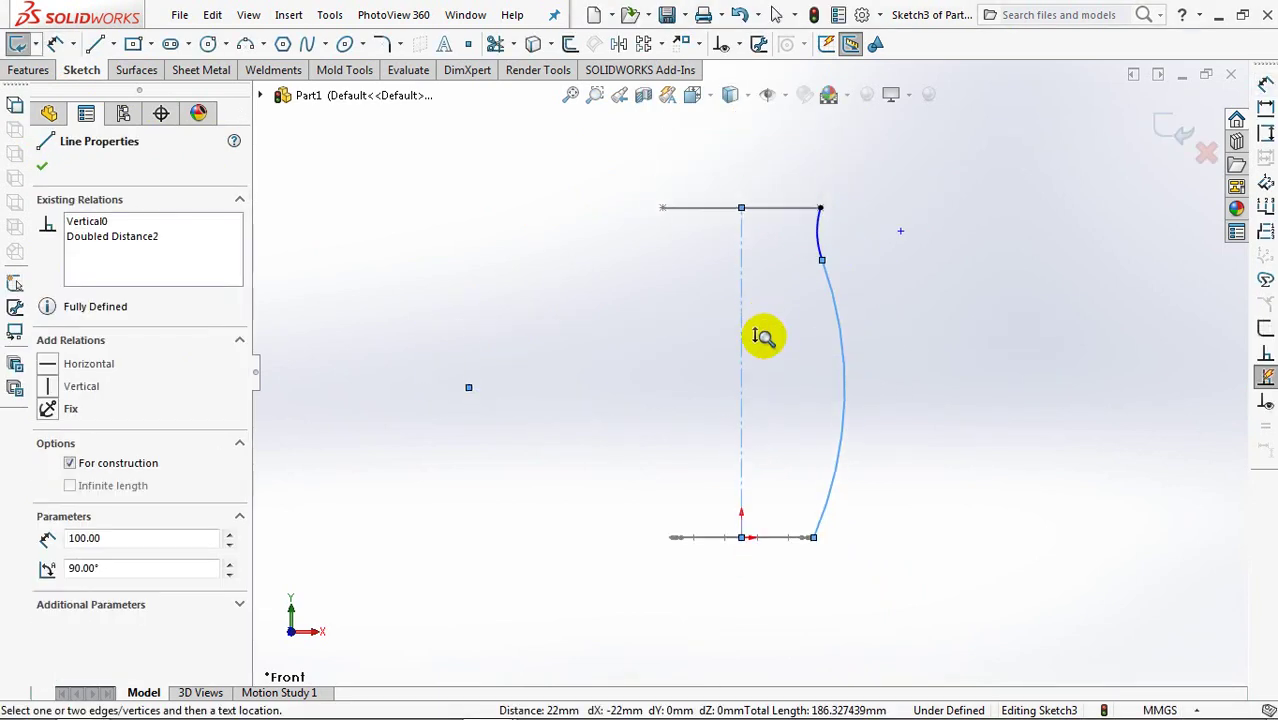
pyautogui.scroll(-2, 740, 230)
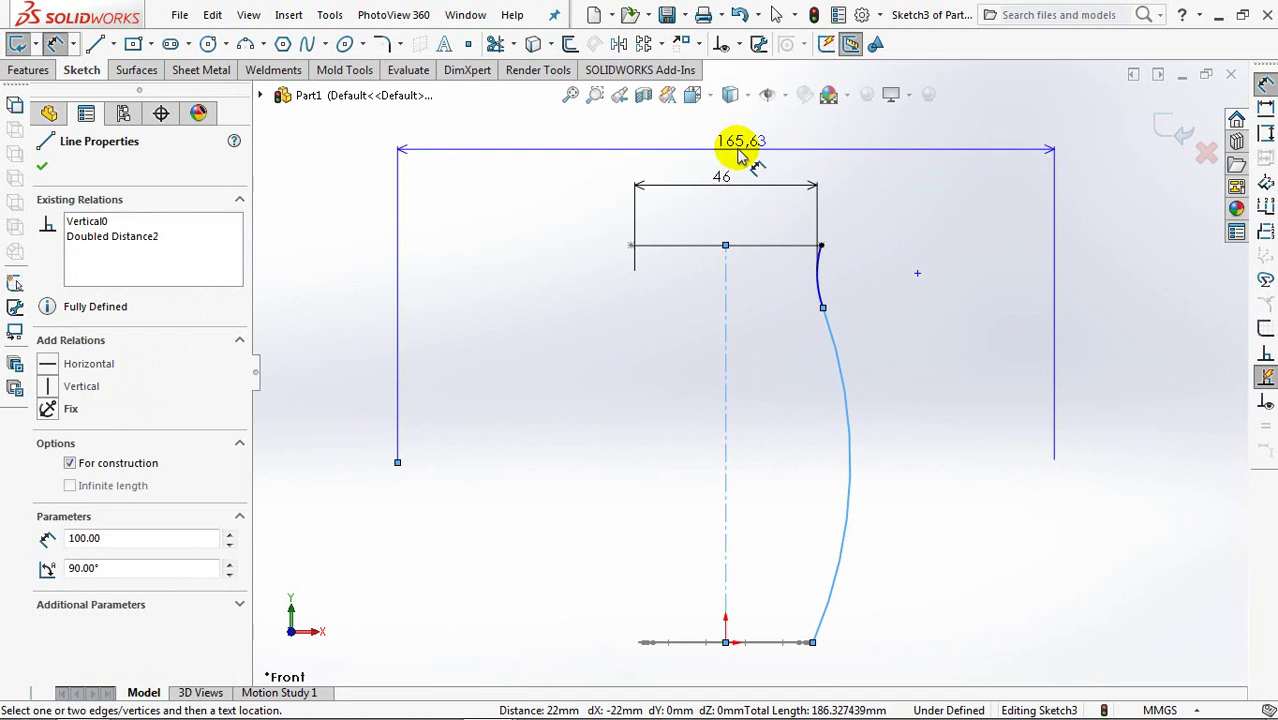
pyautogui.click(738, 150)
pyautogui.click(640, 157)
pyautogui.click(92, 199)
pyautogui.moveTo(242, 260); pyautogui.dragTo(242, 394)
pyautogui.click(120, 651)
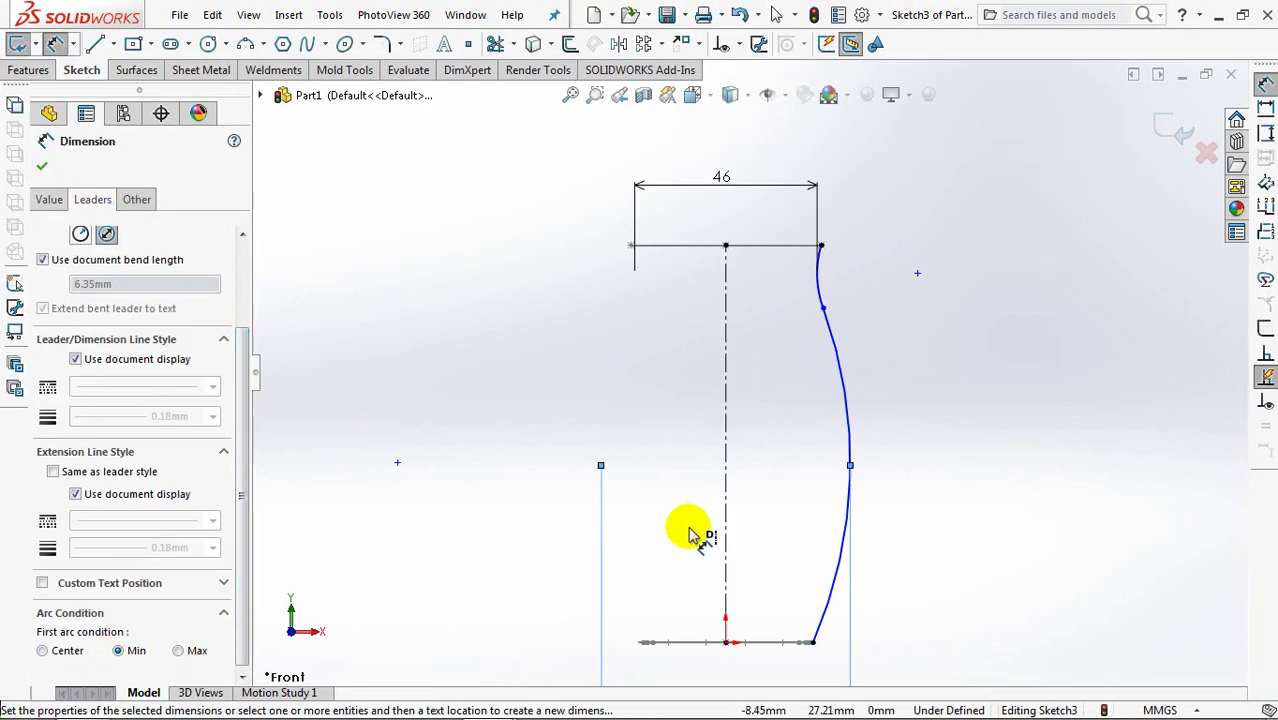
pyautogui.scroll(2, 697, 500)
pyautogui.moveTo(727, 651); pyautogui.dragTo(713, 317)
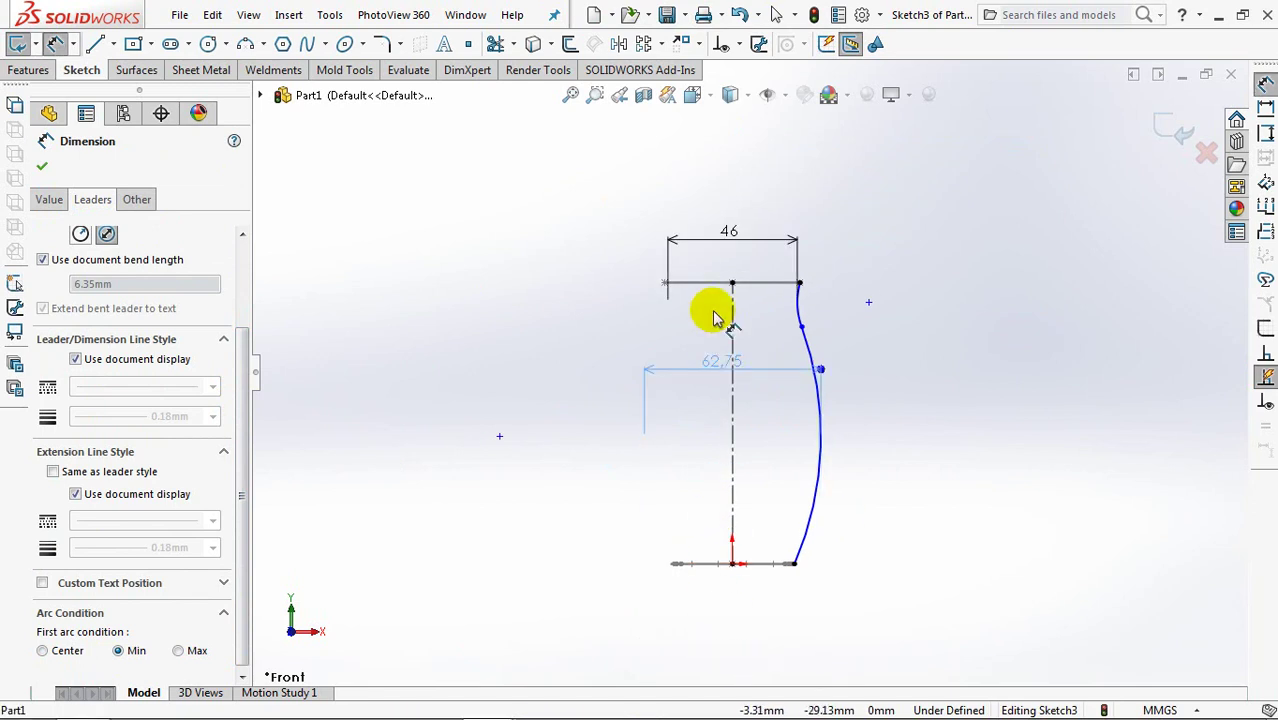
pyautogui.click(733, 207)
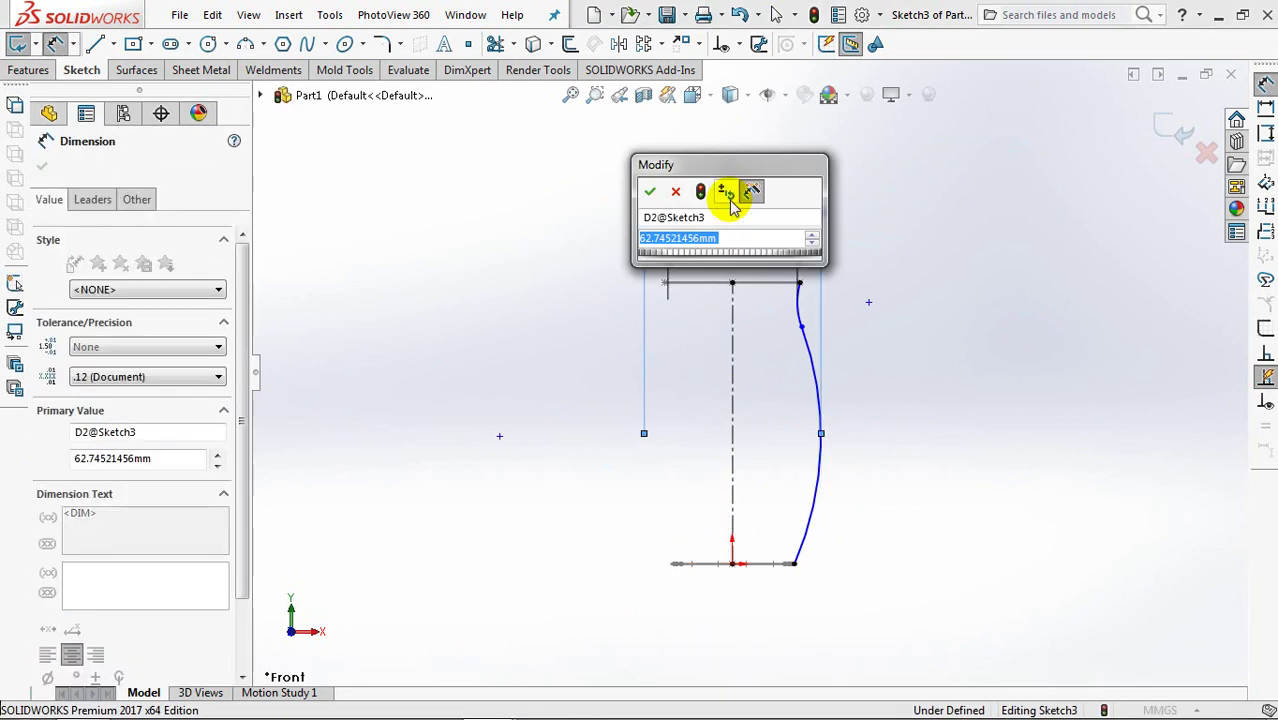
pyautogui.write('59')
pyautogui.click(651, 192)
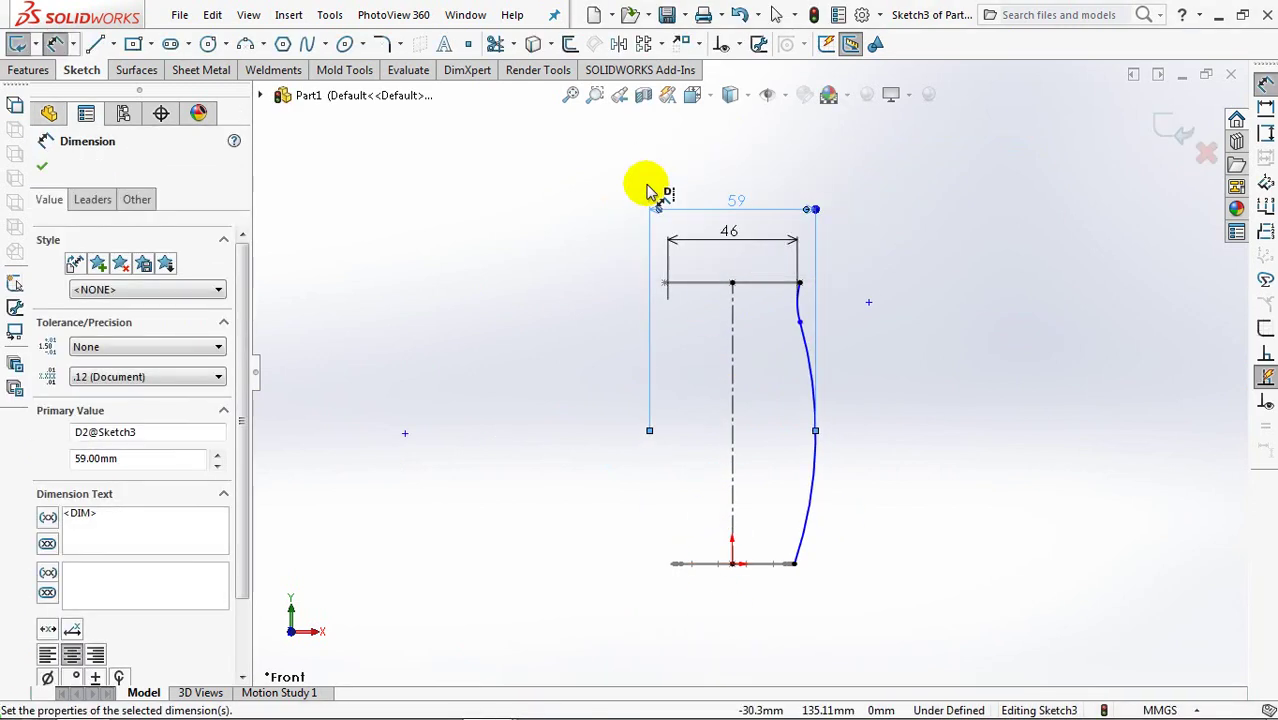
# Dimension the curve's height from its upper point to the origin as 68.
pyautogui.click(799, 322)
pyautogui.click(732, 563)
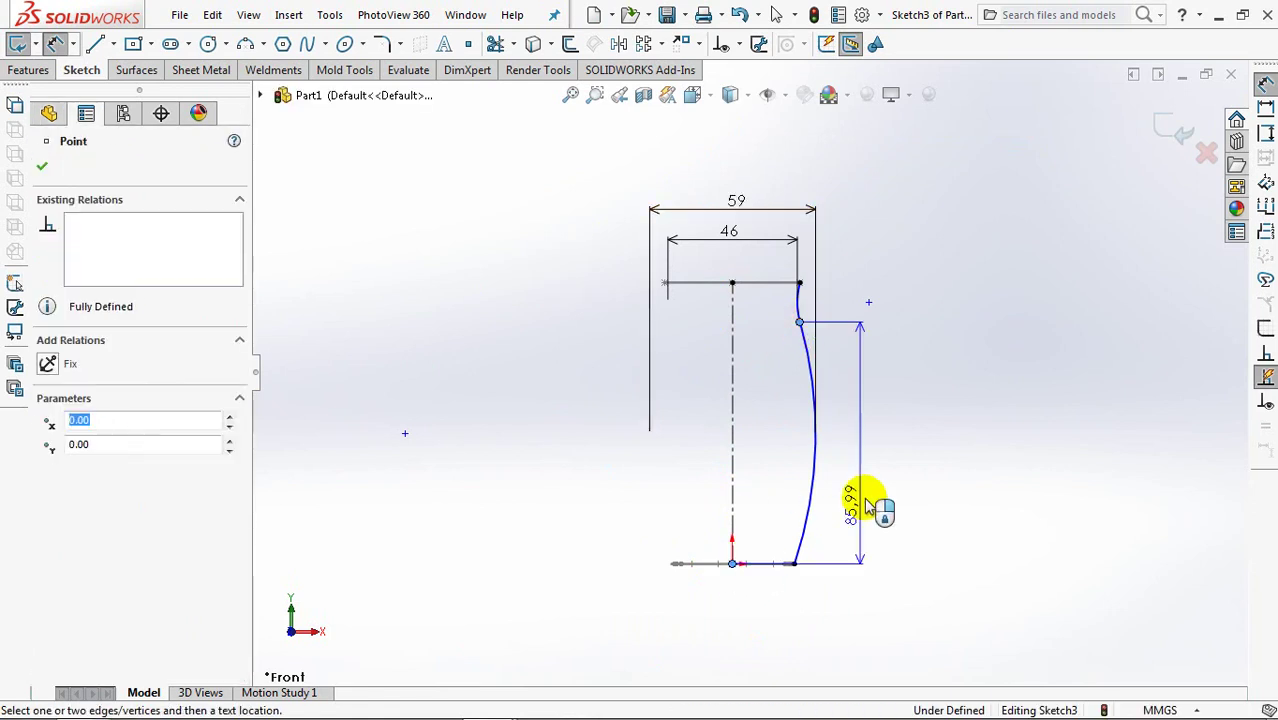
pyautogui.click(883, 488)
pyautogui.write('68')
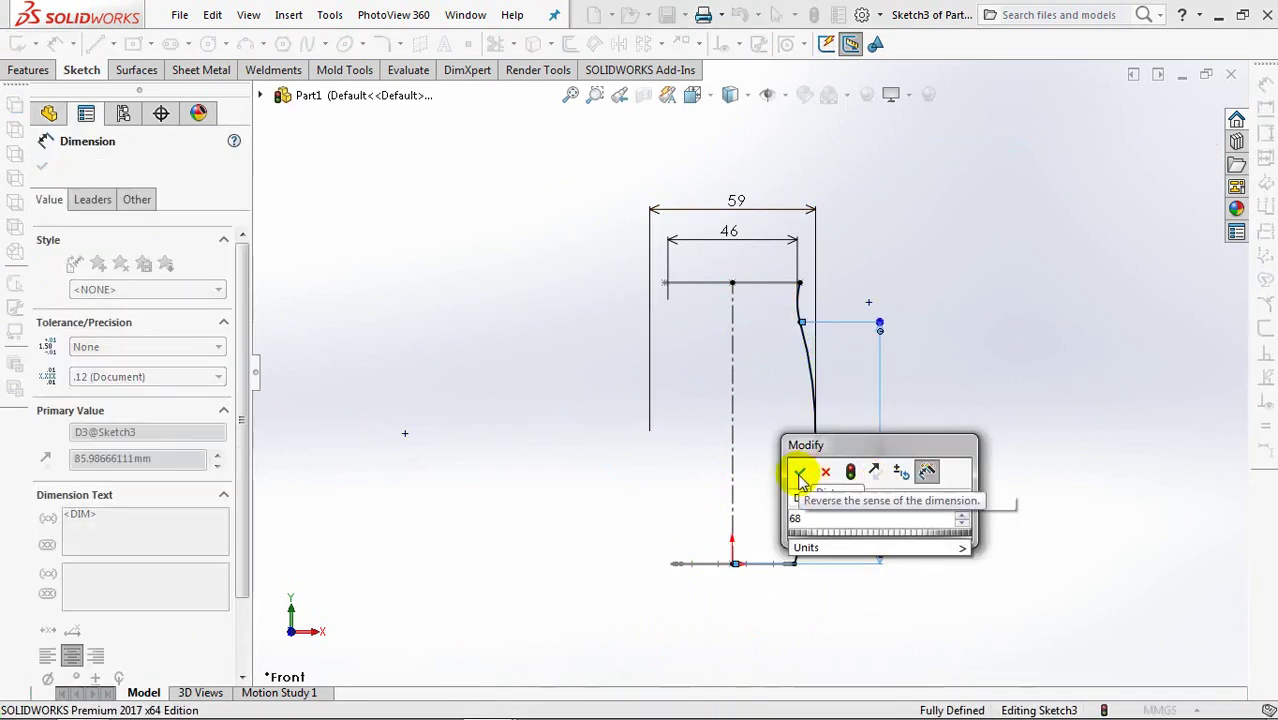
pyautogui.click(803, 477)
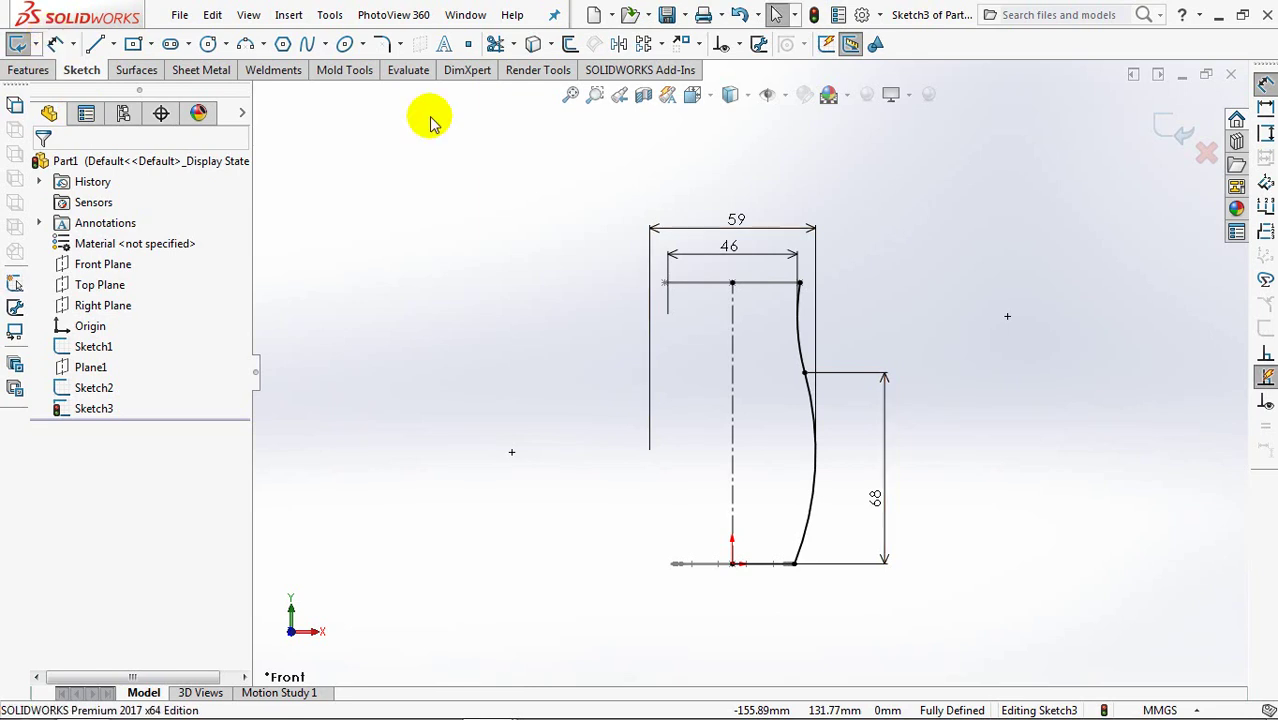
# Mirror both side-curve segments across the centerline, exit the sketch and switch to isometric view.
pyautogui.click(613, 43)
pyautogui.click(800, 340)
pyautogui.click(813, 394)
pyautogui.click(195, 400)
pyautogui.click(738, 447)
pyautogui.click(1167, 128)
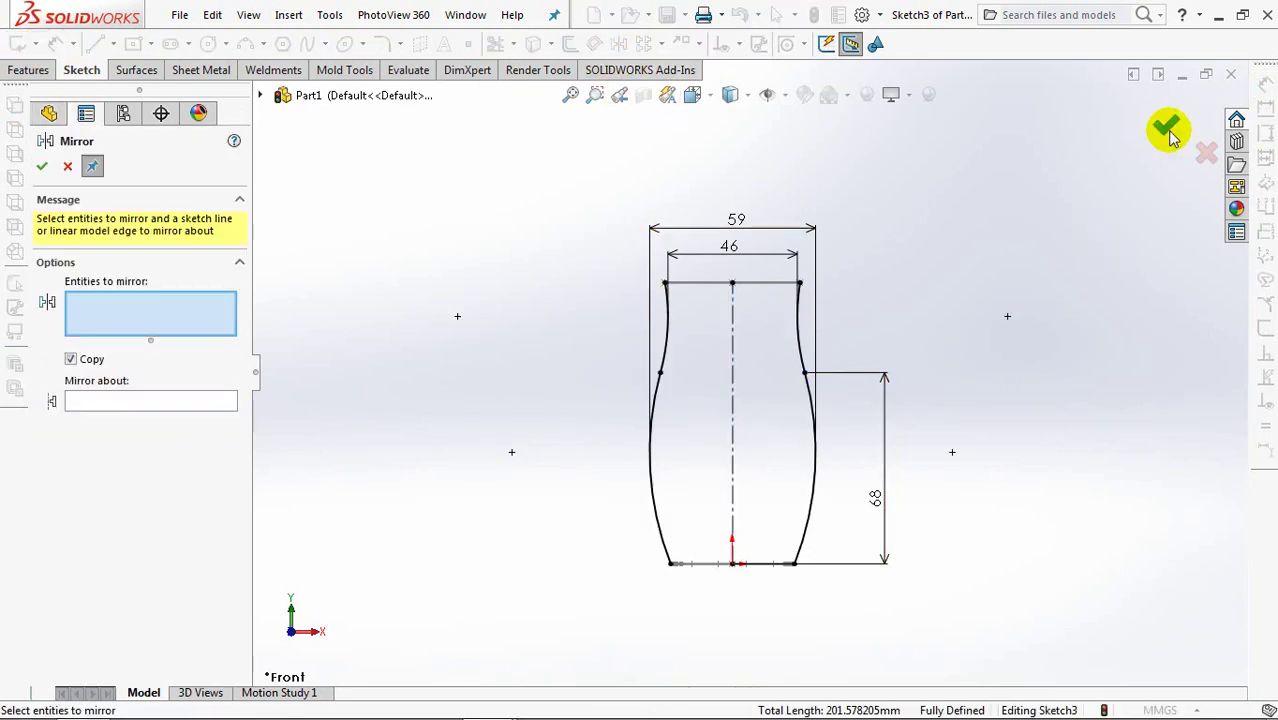
pyautogui.moveTo(1104, 208)
pyautogui.mouseDown(button='middle')
pyautogui.moveTo(1021, 286)
pyautogui.moveTo(1170, 178)
pyautogui.mouseUp(button='middle')
pyautogui.click(1174, 128)
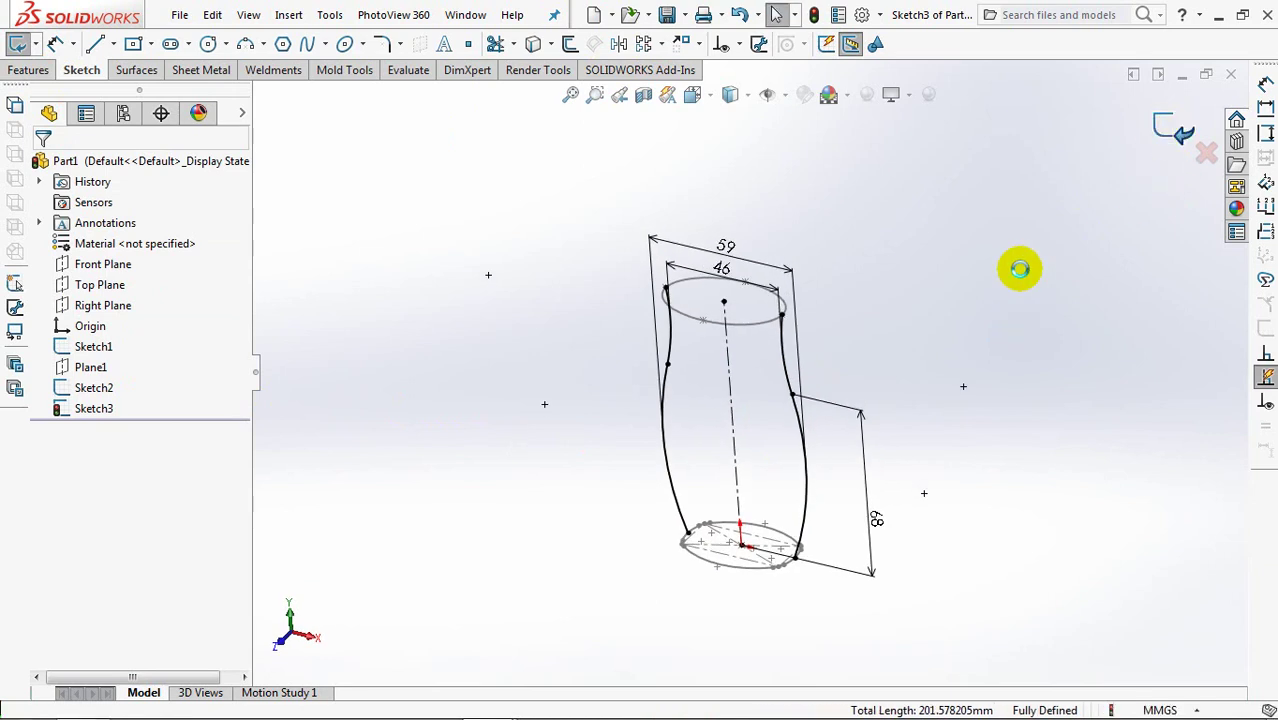
pyautogui.click(1003, 311)
pyautogui.hotkey('ctrl', '7')
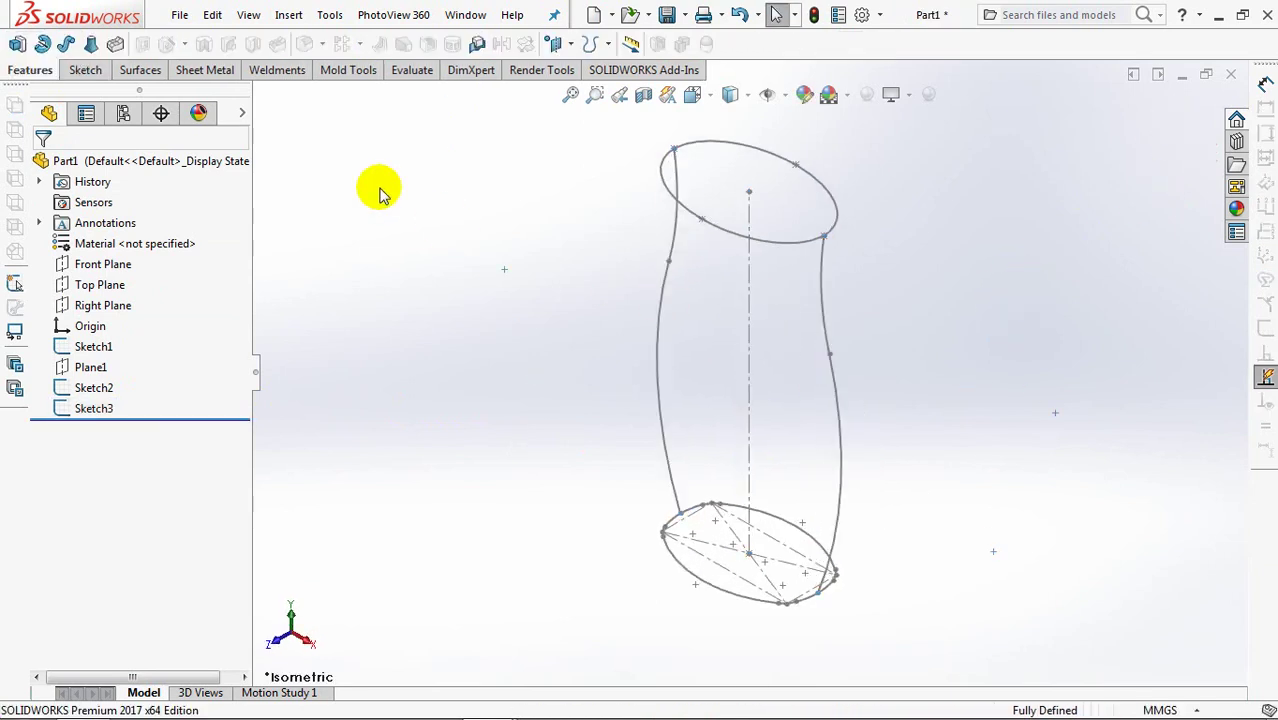
# Loft a surface between the two ellipse profiles, using the left and right side curves as guides.
pyautogui.click(140, 70)
pyautogui.click(90, 44)
pyautogui.click(690, 578)
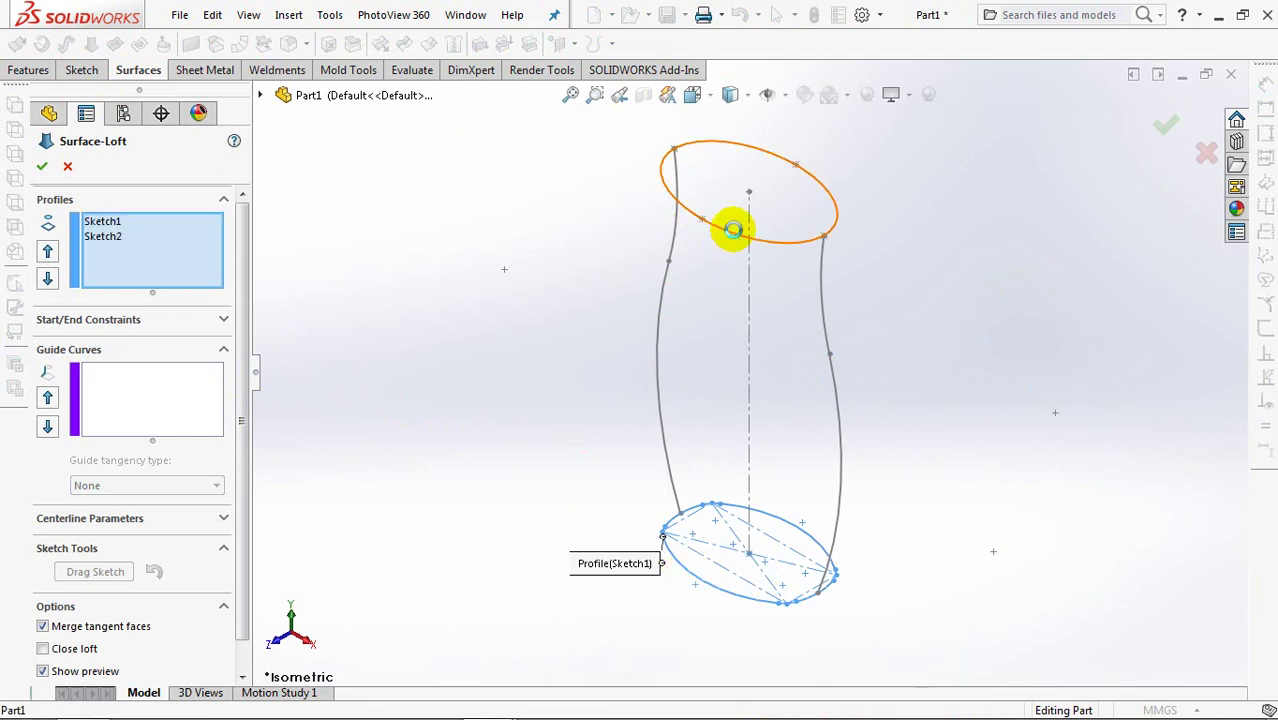
pyautogui.click(157, 399)
pyautogui.click(660, 384)
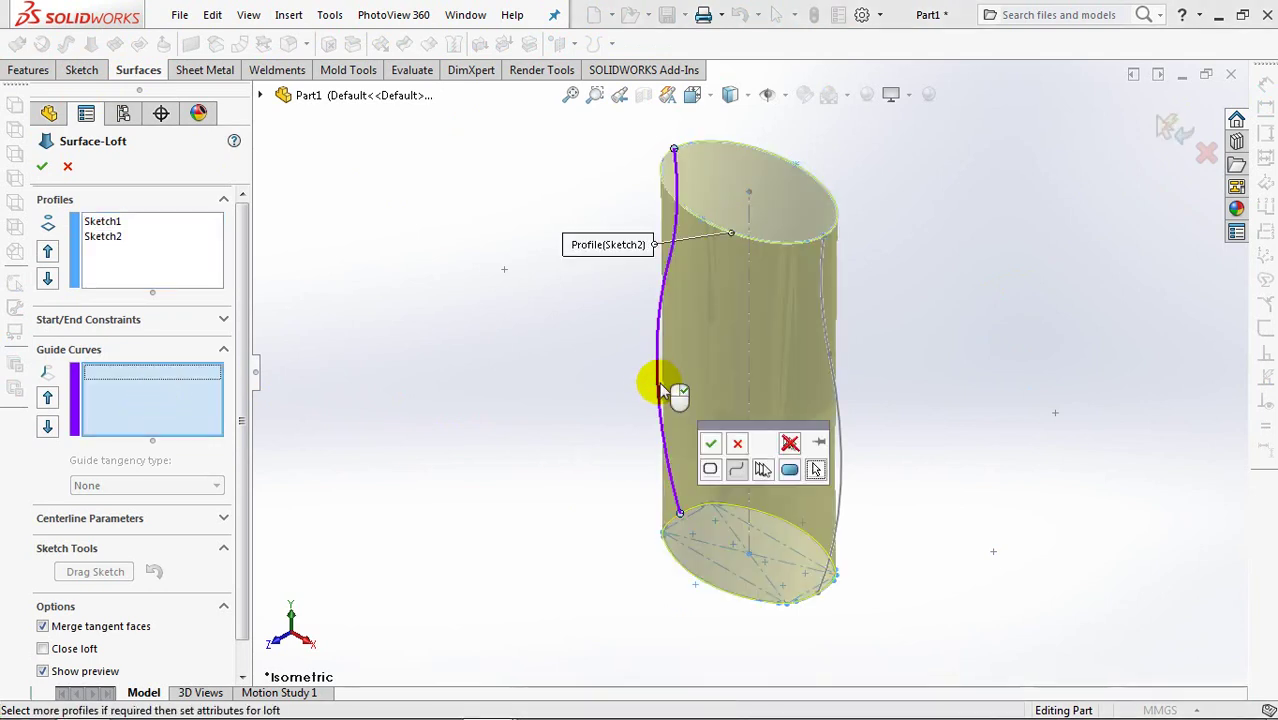
pyautogui.click(713, 442)
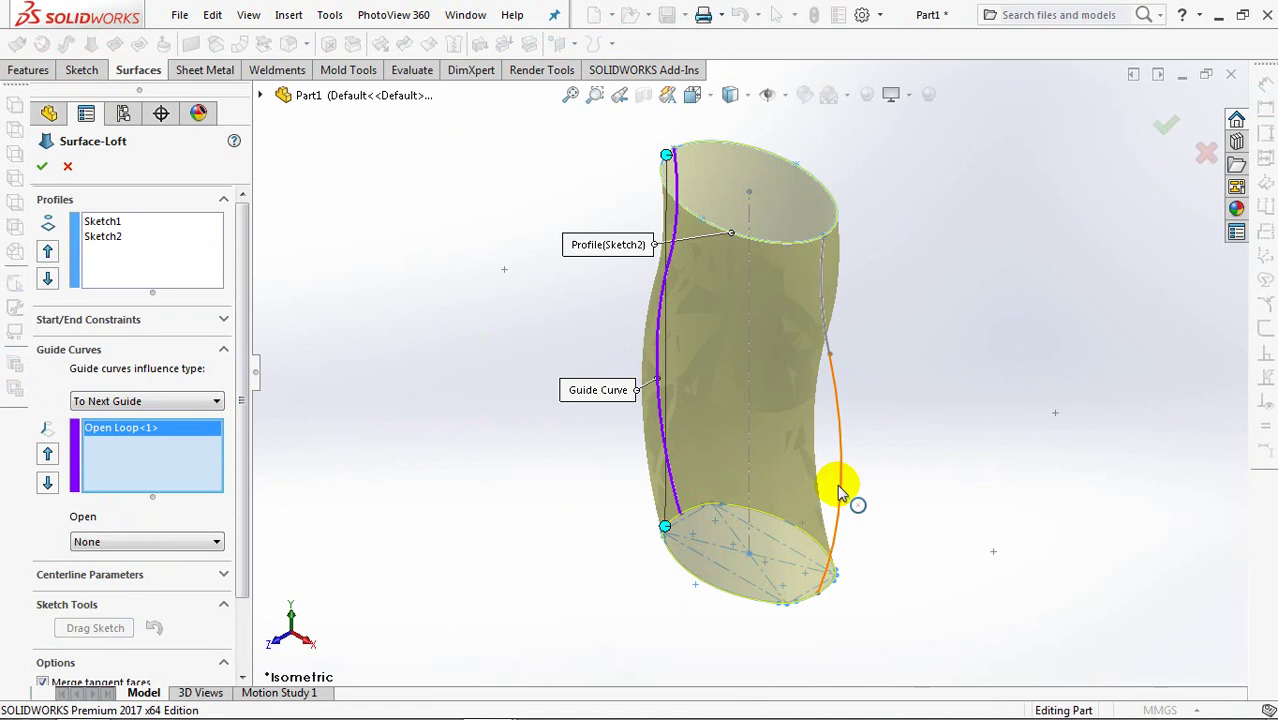
pyautogui.click(838, 490)
pyautogui.click(889, 546)
pyautogui.moveTo(1010, 419)
pyautogui.mouseDown(button='middle')
pyautogui.moveTo(941, 513)
pyautogui.moveTo(984, 385)
pyautogui.moveTo(1005, 403)
pyautogui.mouseUp(button='middle')
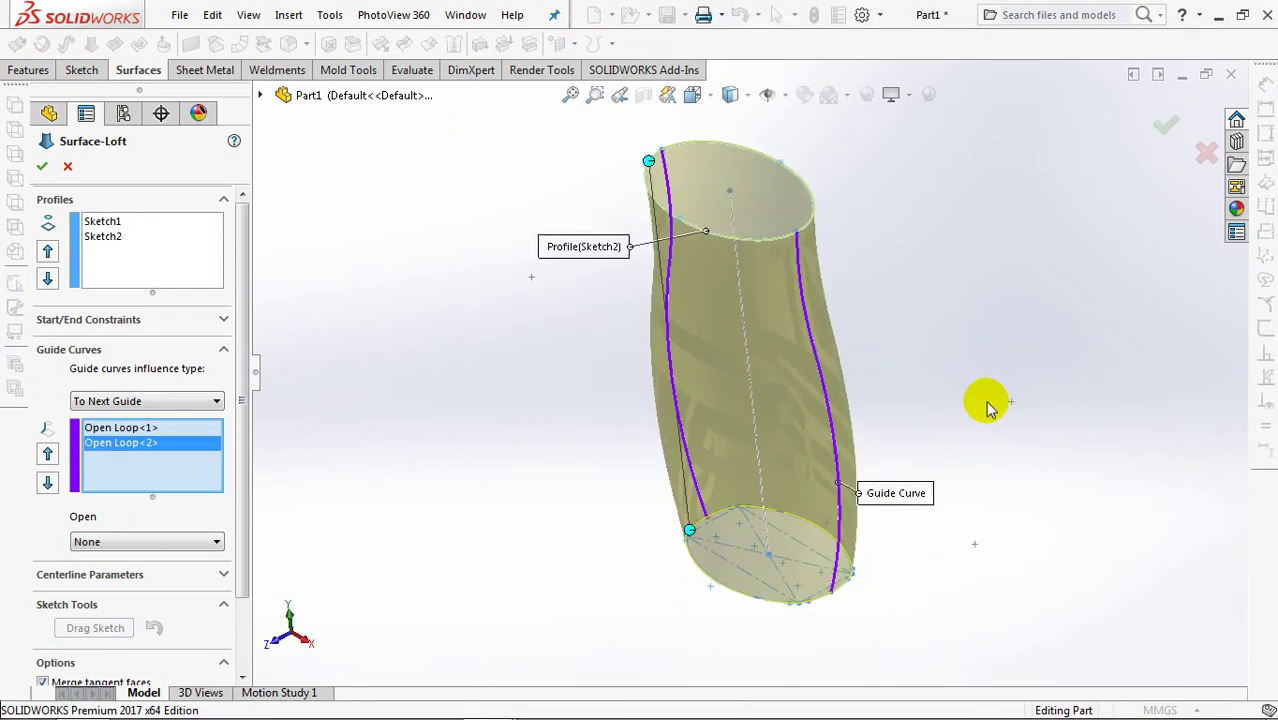
pyautogui.click(1164, 124)
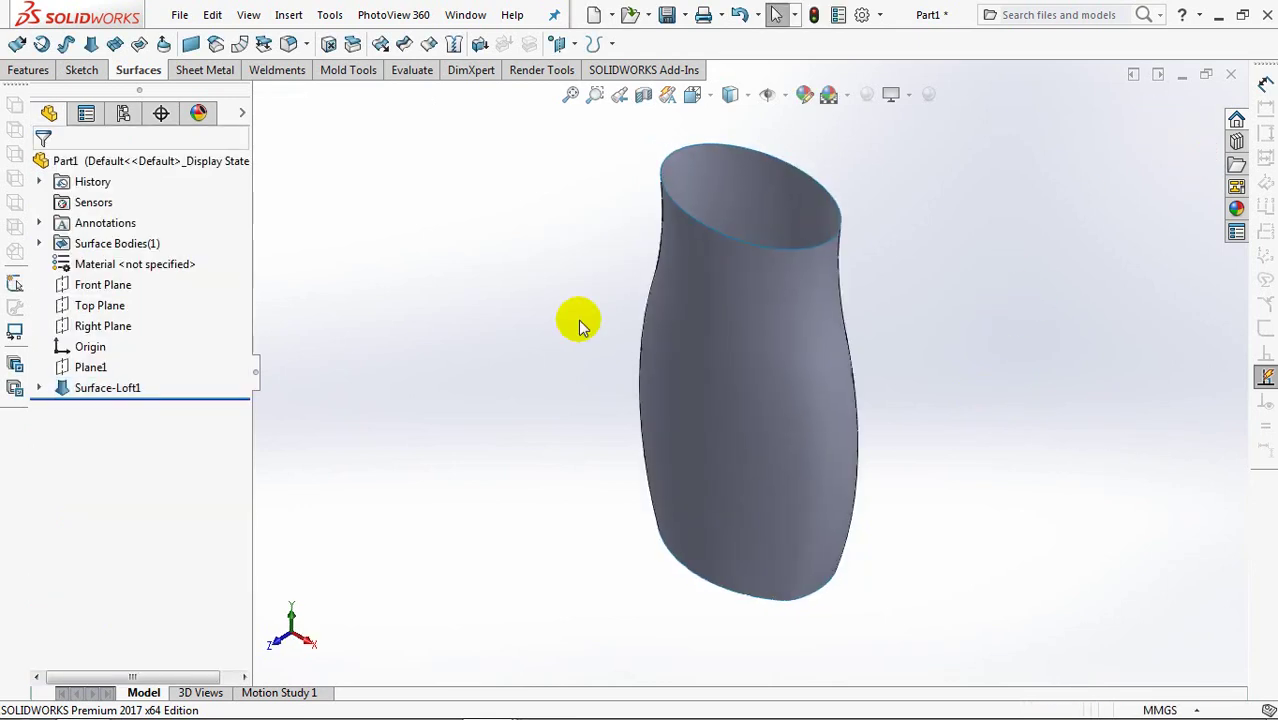
# Trim the vase surface with the Front Plane as a standard trim tool, keeping one half.
pyautogui.click(103, 285)
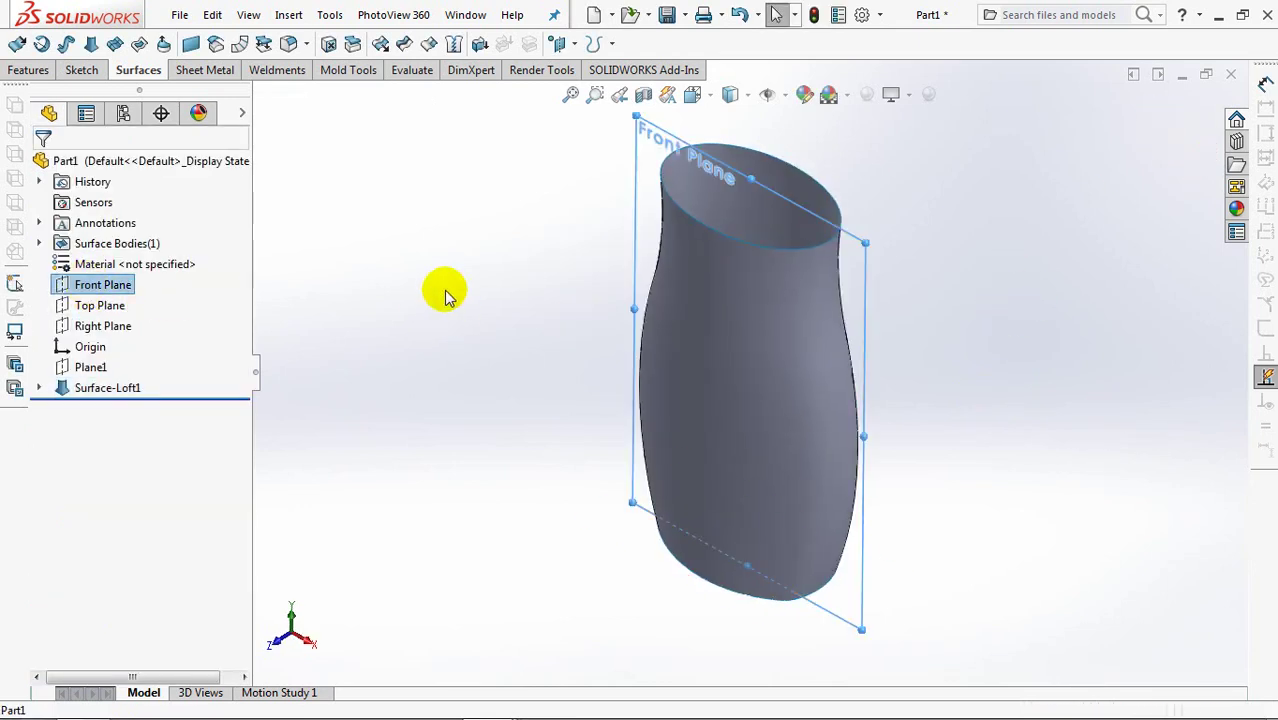
pyautogui.click(404, 45)
pyautogui.click(74, 220)
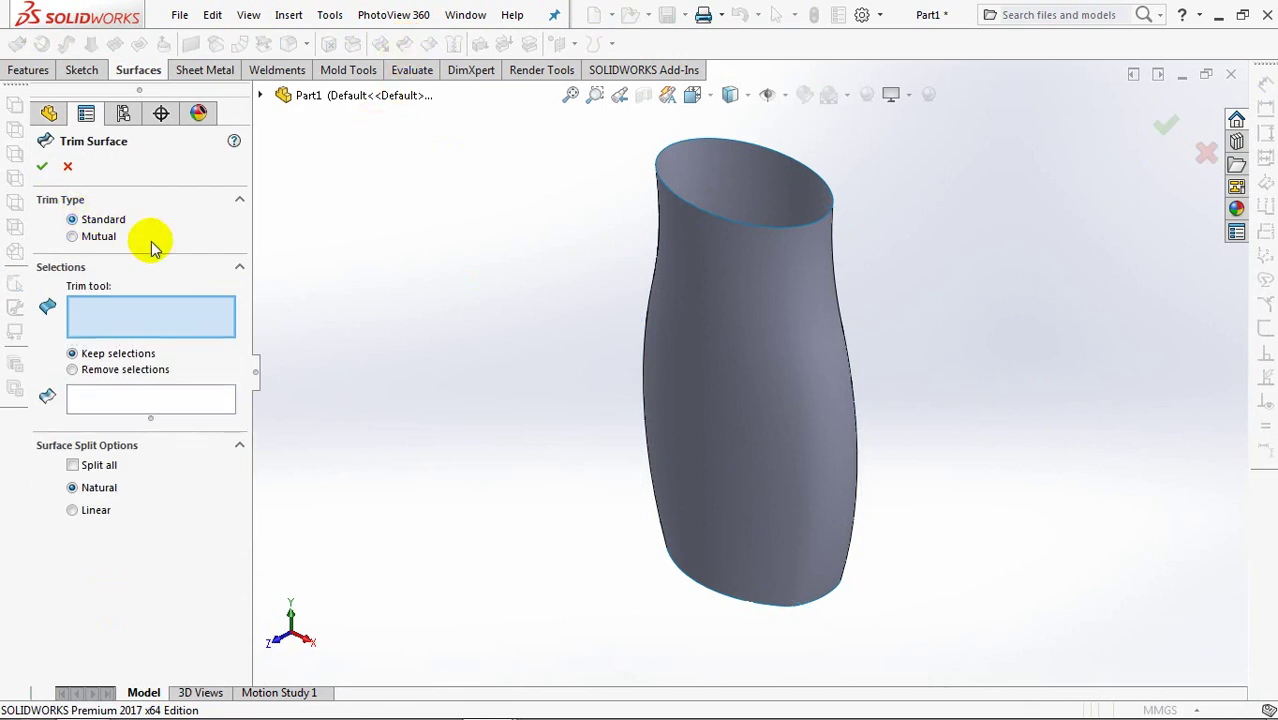
pyautogui.click(262, 95)
pyautogui.click(342, 219)
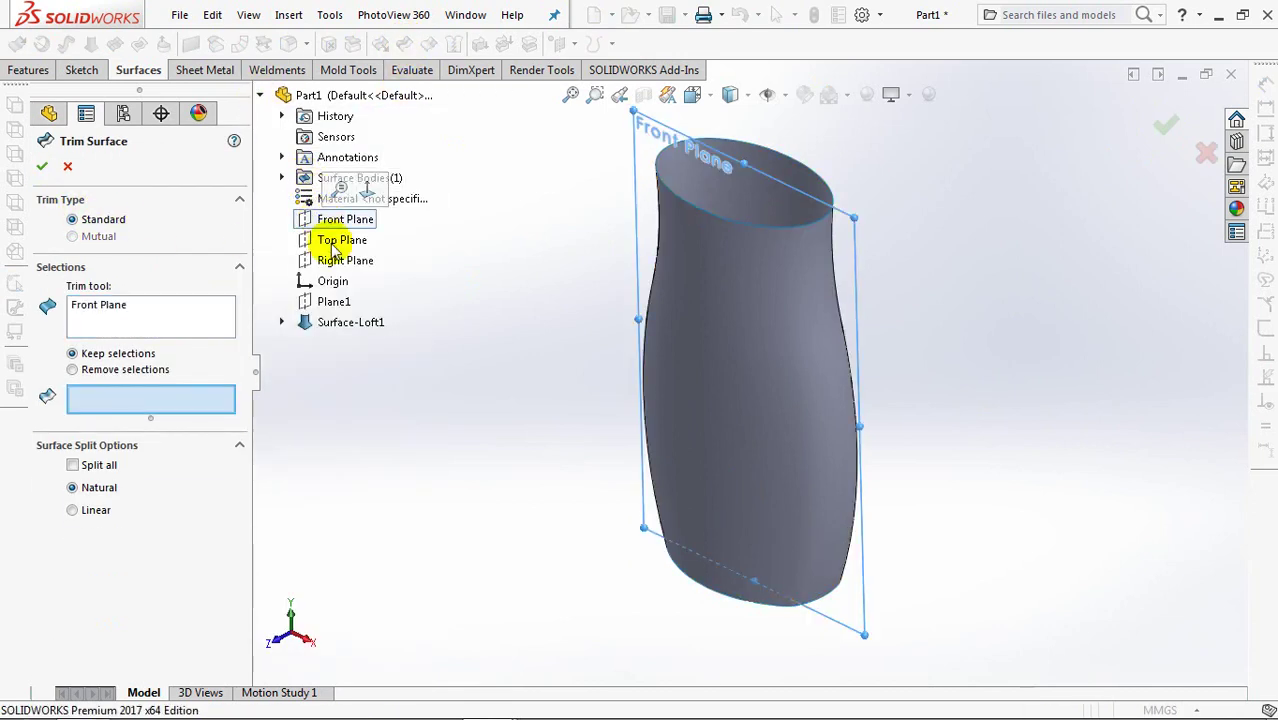
pyautogui.click(683, 390)
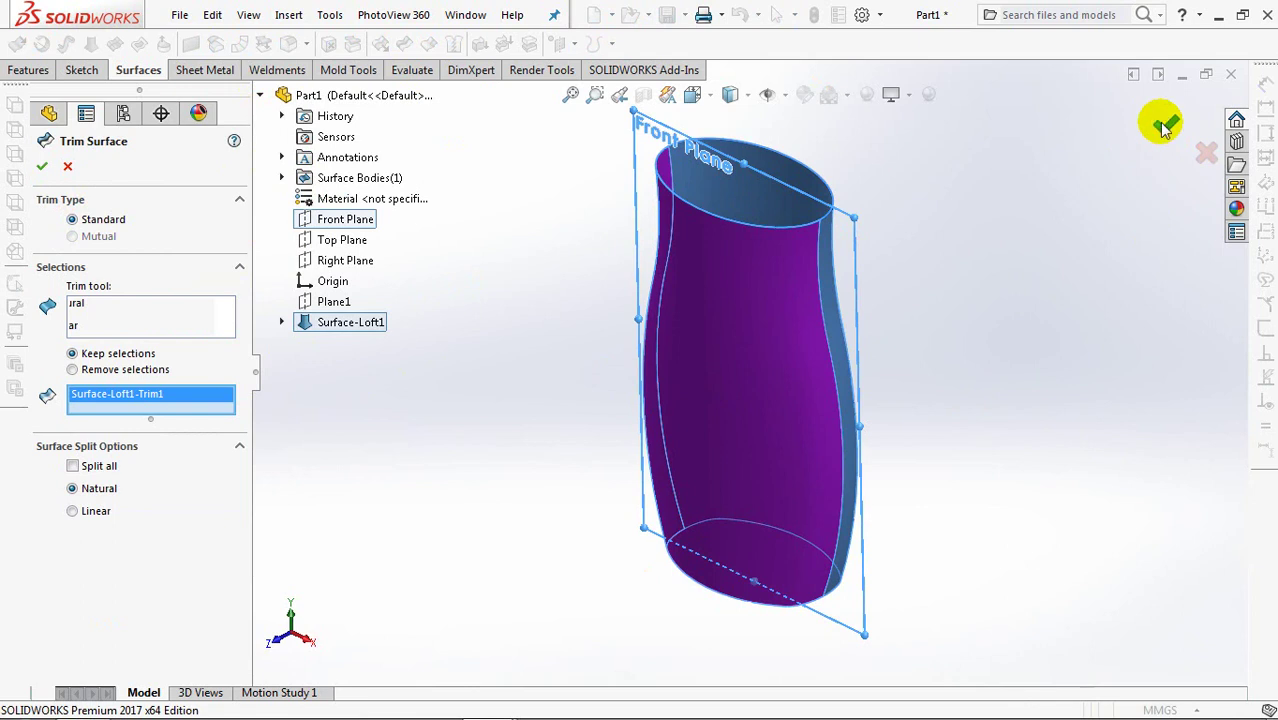
pyautogui.click(1166, 124)
# View the model straight from the front and select the Front Plane.
pyautogui.moveTo(1087, 262)
pyautogui.mouseDown(button='middle')
pyautogui.moveTo(935, 314)
pyautogui.moveTo(1085, 247)
pyautogui.mouseUp(button='middle')
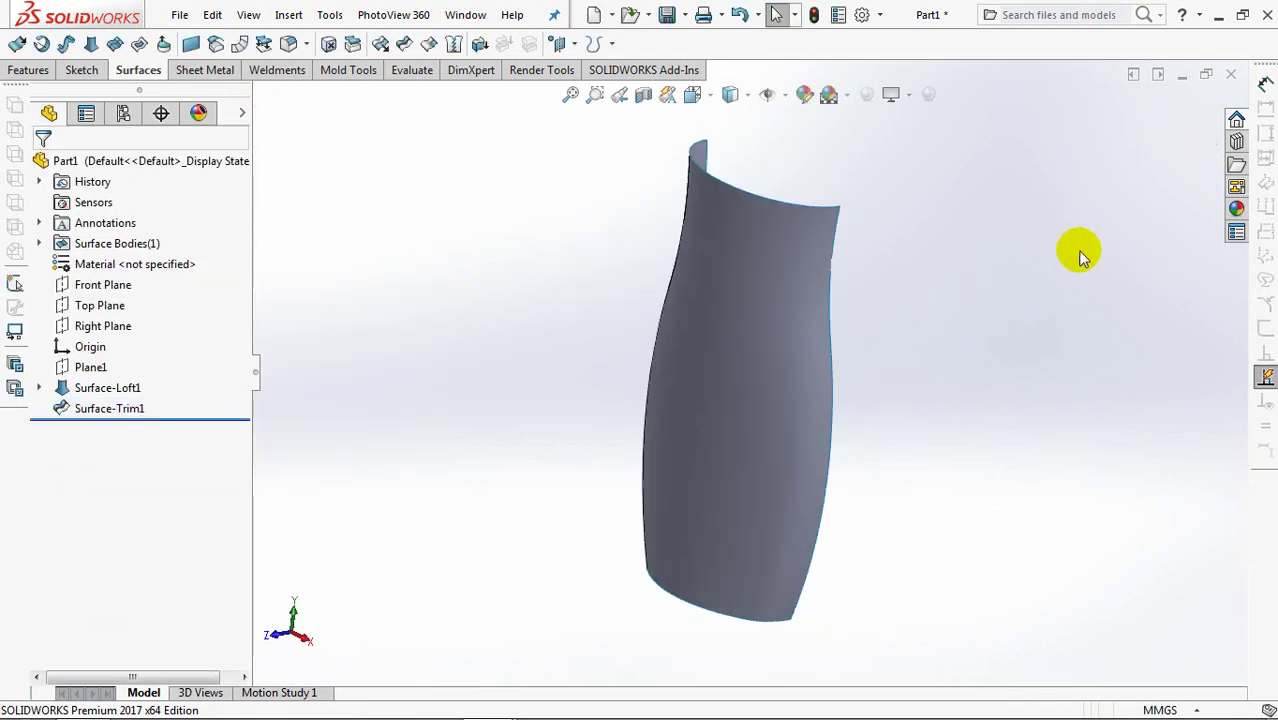
pyautogui.hotkey('ctrl', '1')
pyautogui.click(103, 285)
# Start a sketch on the Front Plane with a vertical centerline from the origin to the top rim.
pyautogui.click(205, 254)
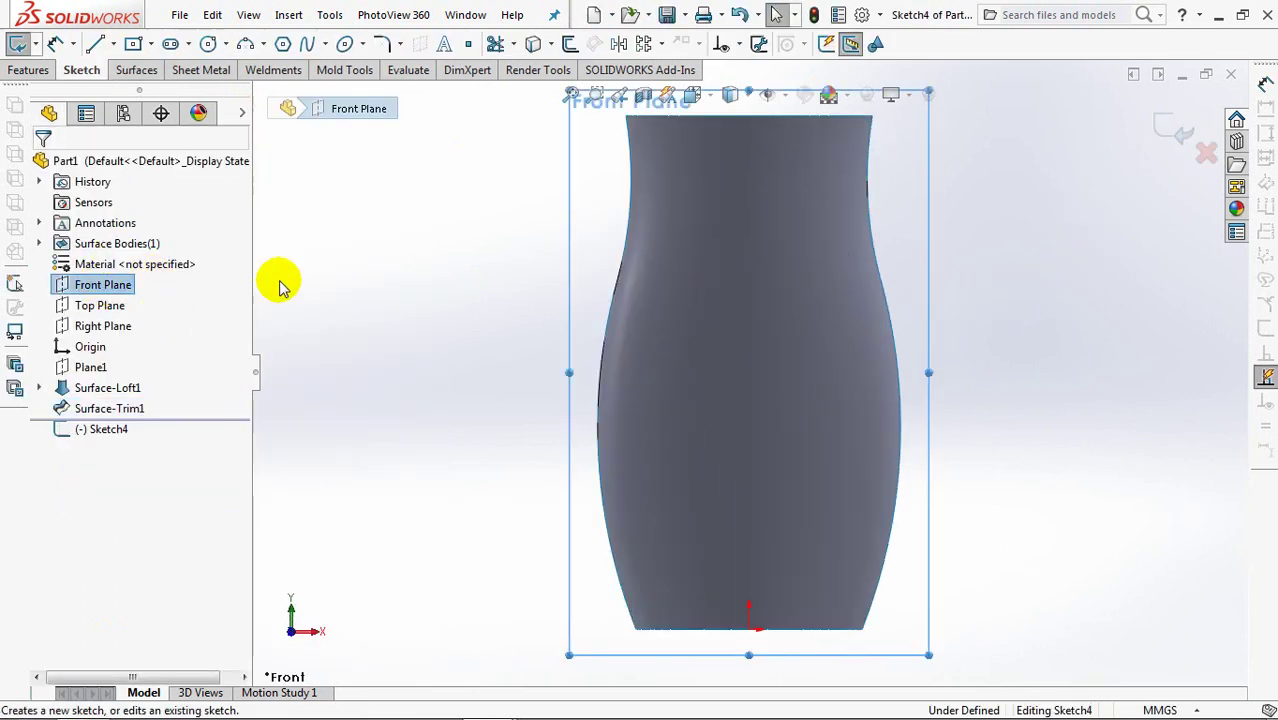
pyautogui.click(107, 43)
pyautogui.click(145, 82)
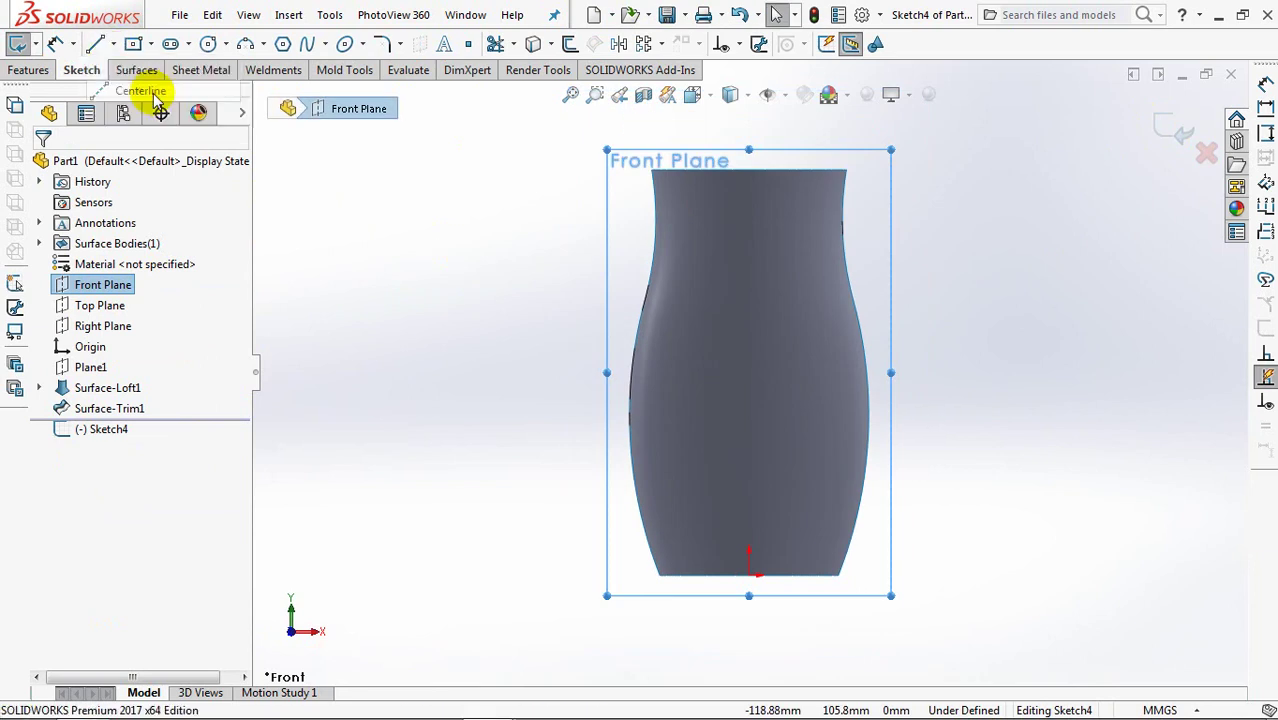
pyautogui.click(750, 577)
pyautogui.click(748, 172)
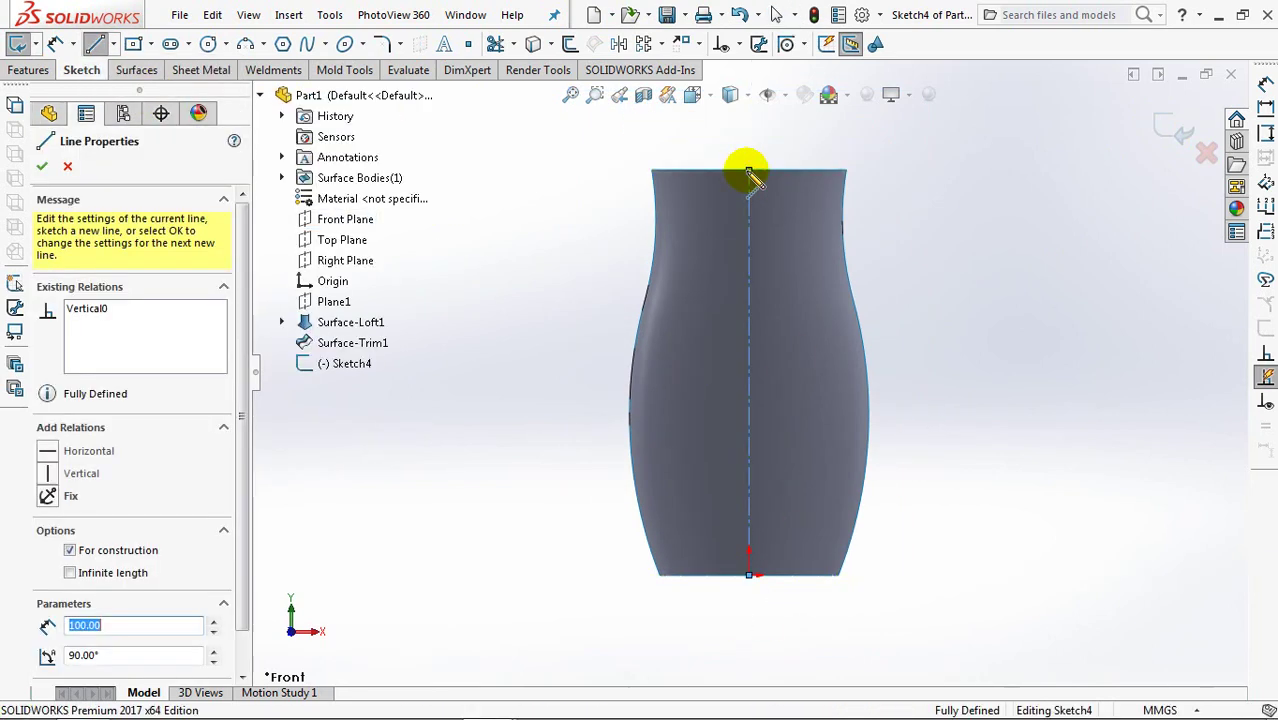
# Draw a 3-point arc from the top-right rim corner to the vase's left side.
pyautogui.click(245, 43)
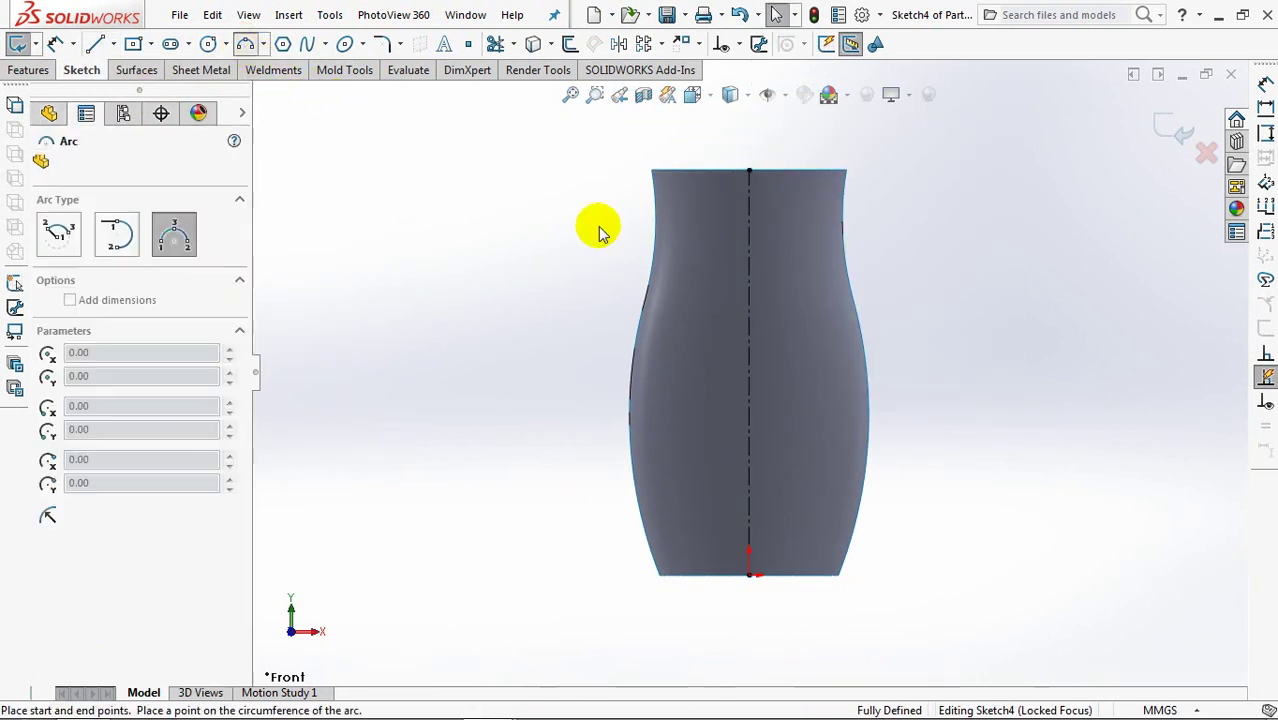
pyautogui.click(846, 172)
pyautogui.click(640, 324)
pyautogui.click(722, 248)
pyautogui.rightClick(725, 252)
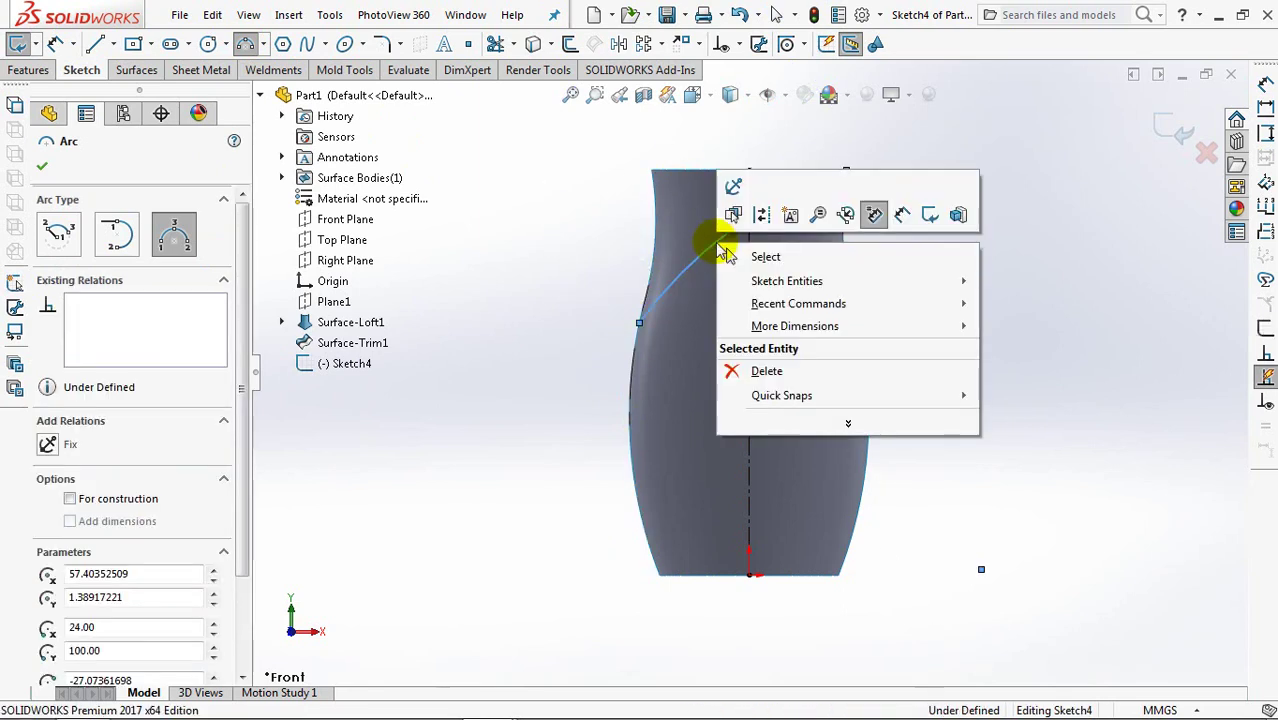
pyautogui.click(765, 256)
# Draw a second arc across the lower vase, then mark a point where the curve meets the centerline.
pyautogui.click(252, 43)
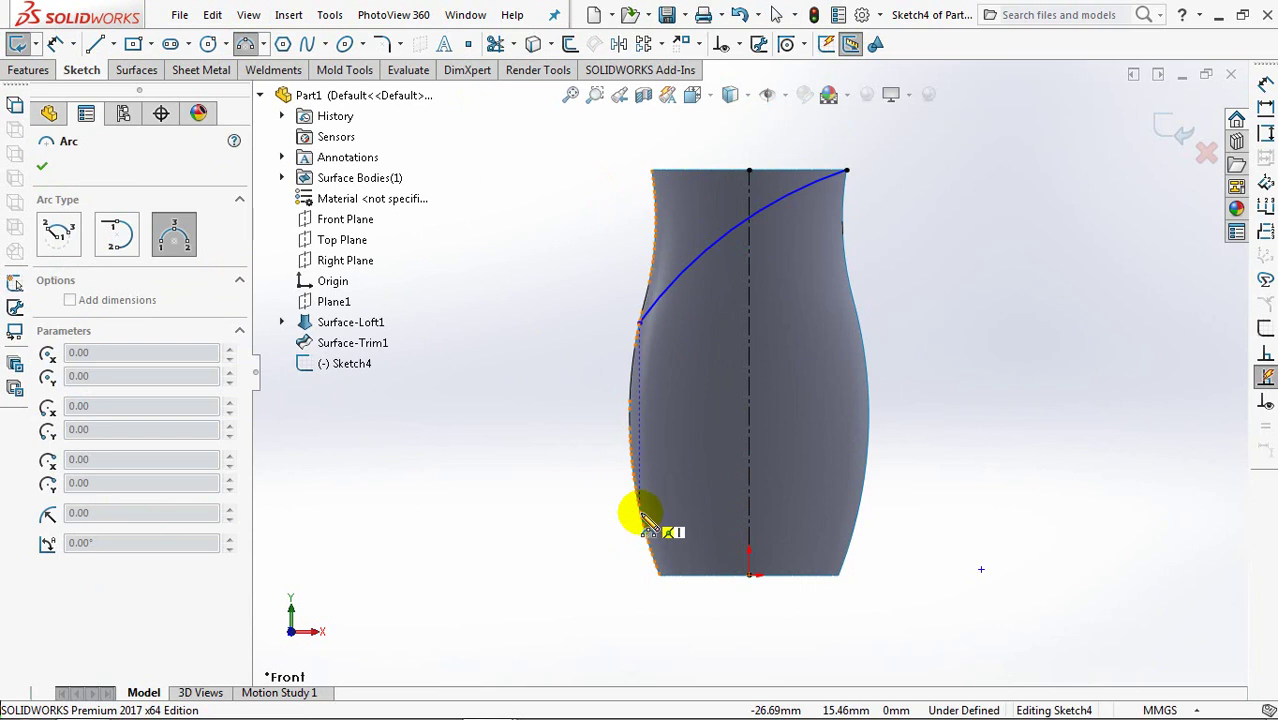
pyautogui.moveTo(641, 514); pyautogui.dragTo(843, 514)
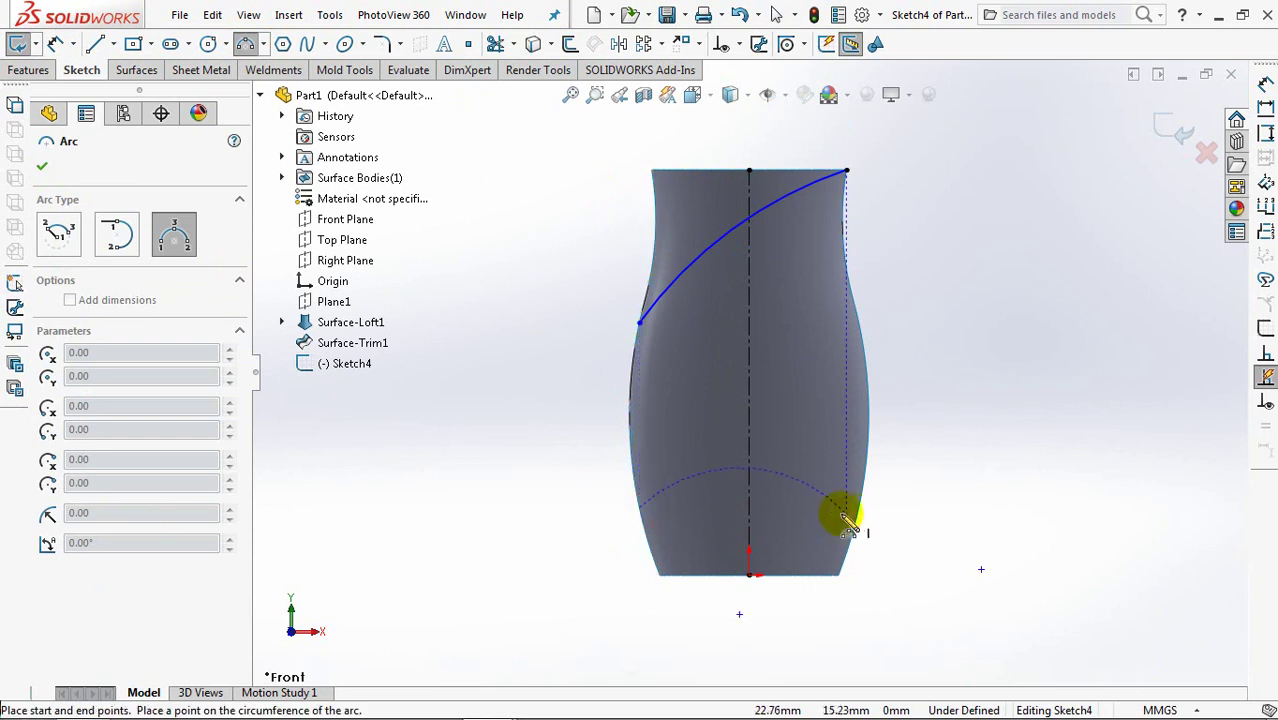
pyautogui.click(794, 532)
pyautogui.click(42, 166)
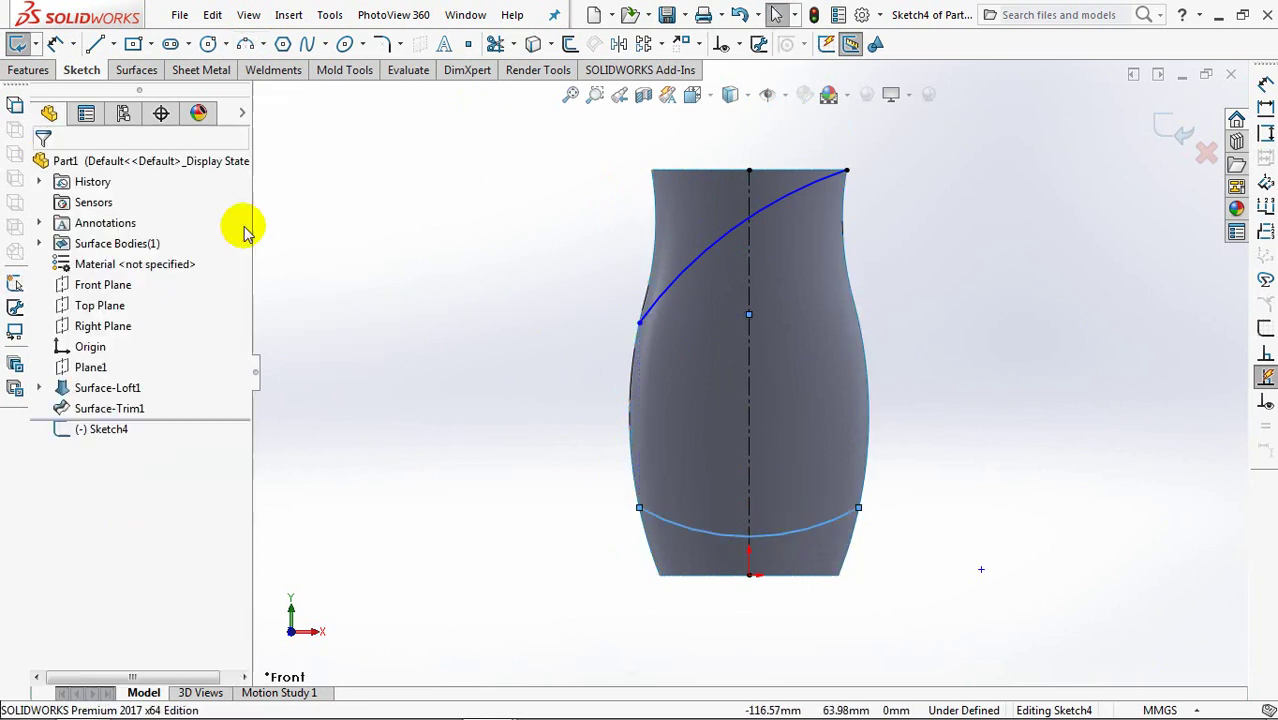
pyautogui.click(750, 220)
# Add sketch relations for the crossing point with the centerline and the lower arc's endpoints.
pyautogui.rightClick(747, 214)
pyautogui.click(766, 240)
pyautogui.click(733, 44)
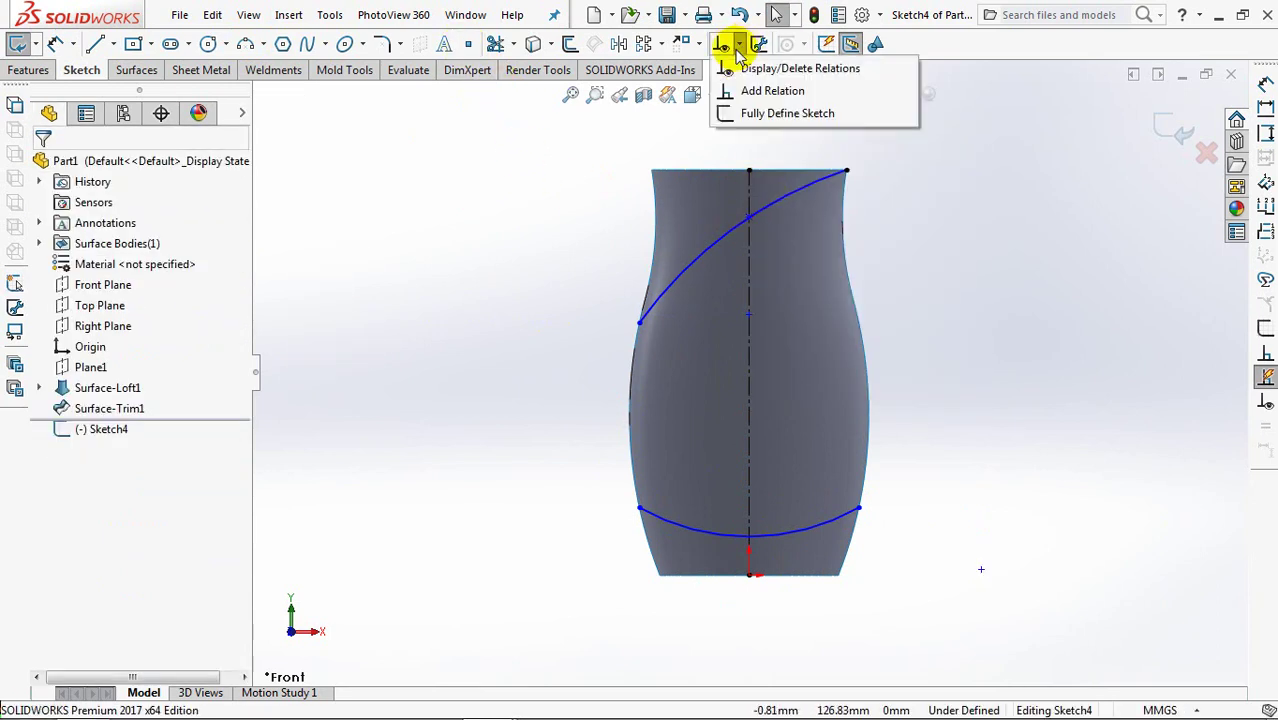
pyautogui.click(776, 88)
pyautogui.click(751, 220)
pyautogui.click(750, 240)
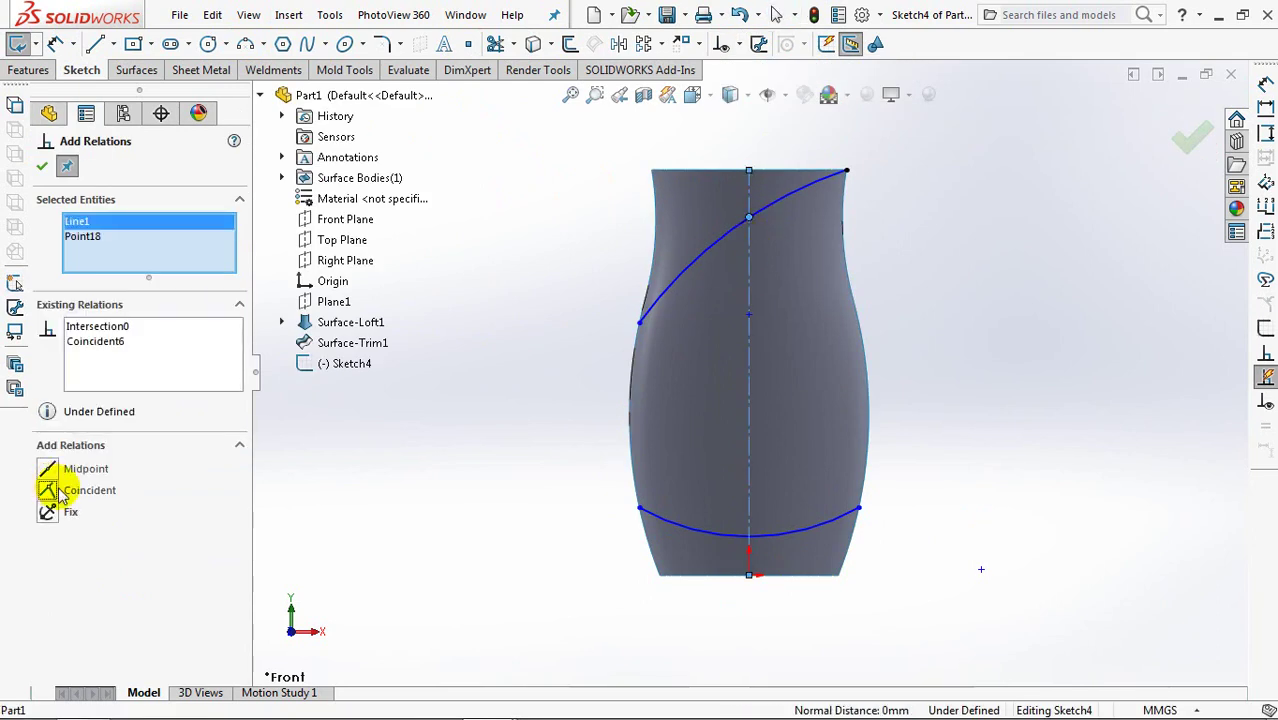
pyautogui.click(640, 509)
pyautogui.click(857, 508)
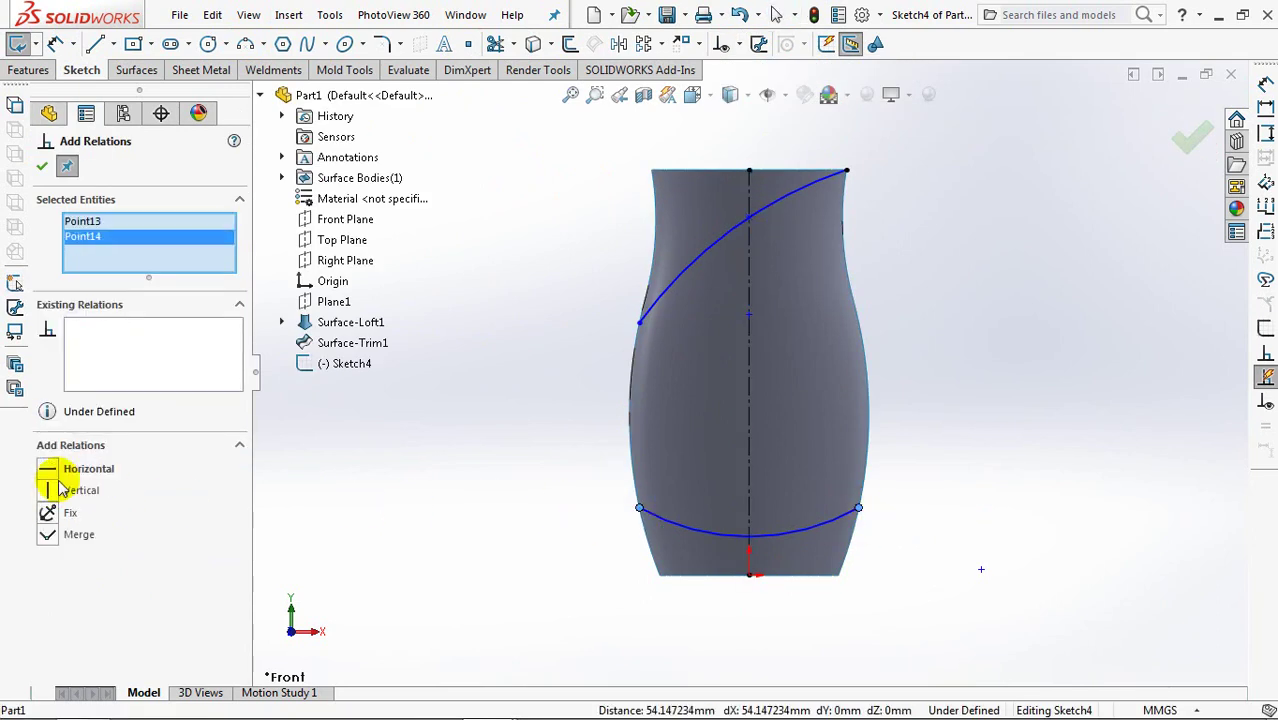
pyautogui.click(41, 170)
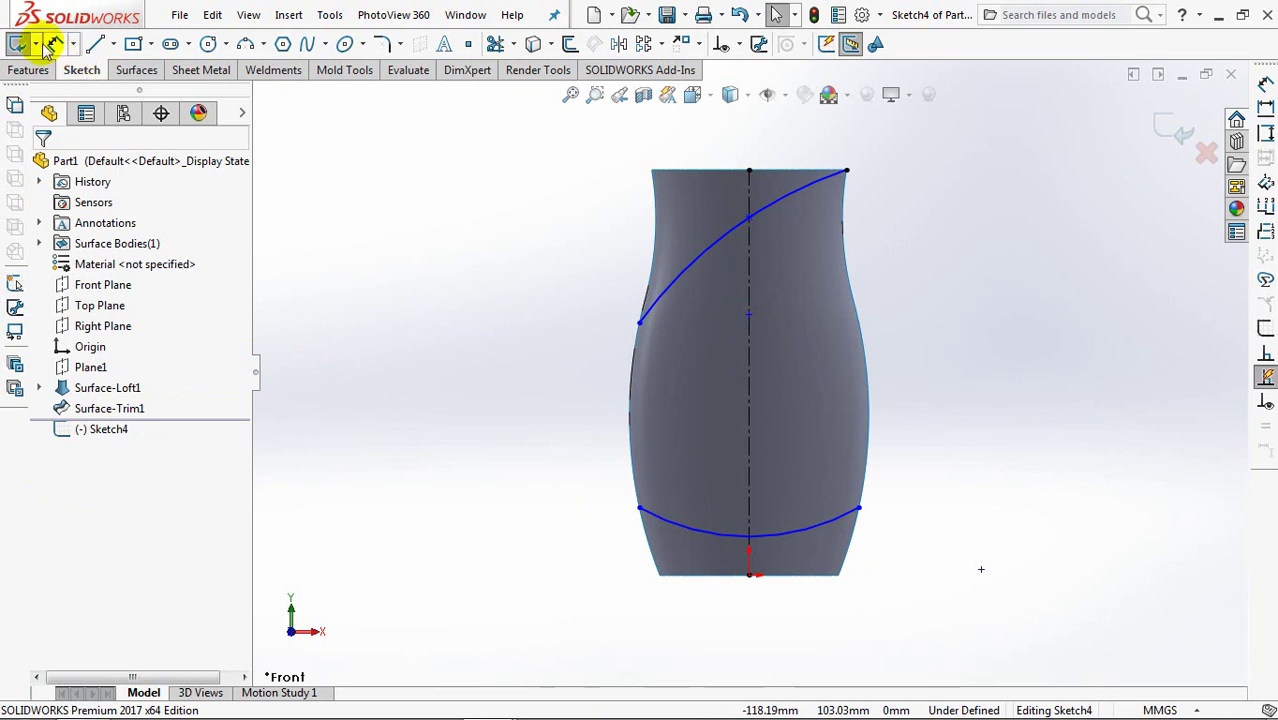
# Dimension the upper arc: 38 from the top edge to its left end, 9 offset at the rim.
pyautogui.click(693, 183)
pyautogui.click(640, 321)
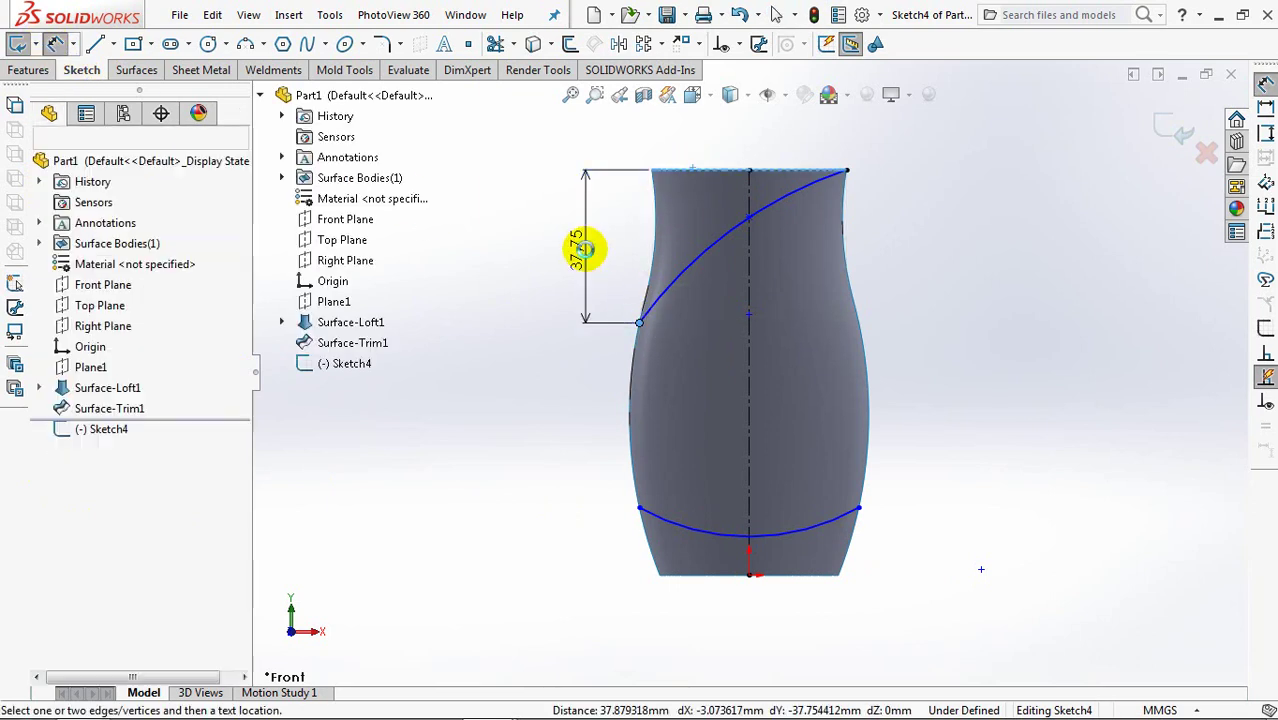
pyautogui.click(587, 254)
pyautogui.write('38')
pyautogui.press('Return')
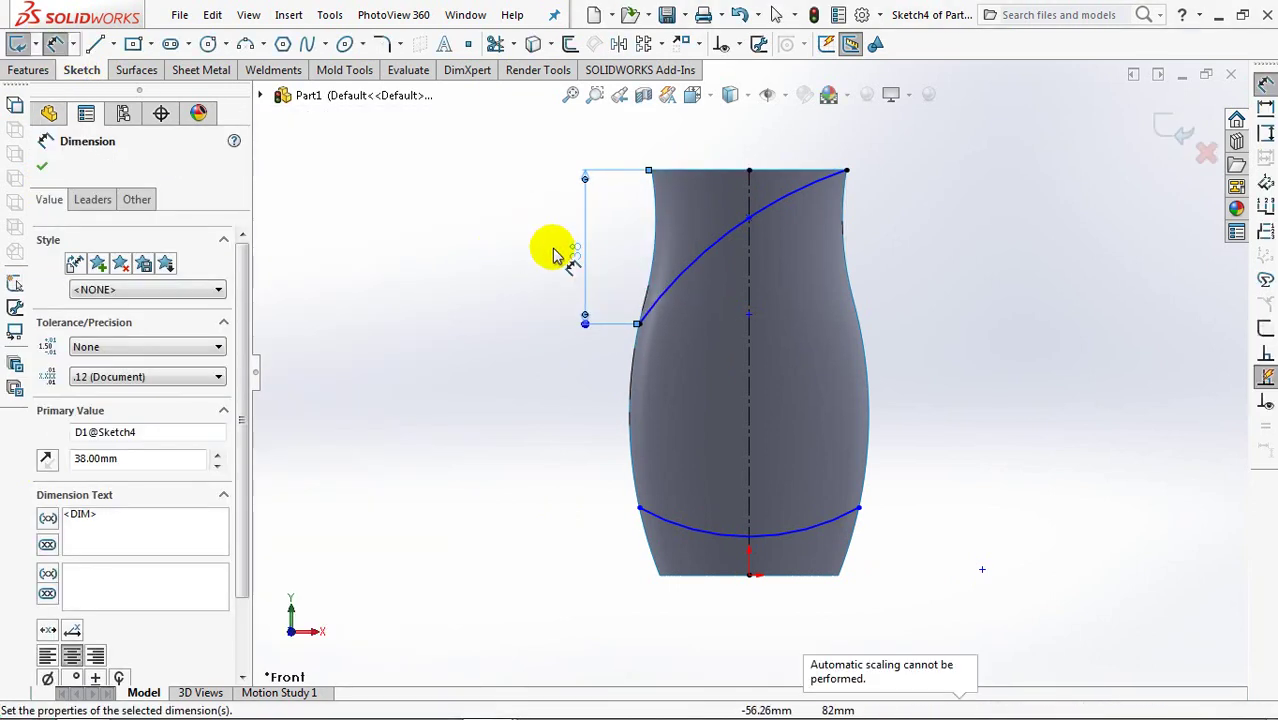
pyautogui.click(750, 219)
pyautogui.click(846, 171)
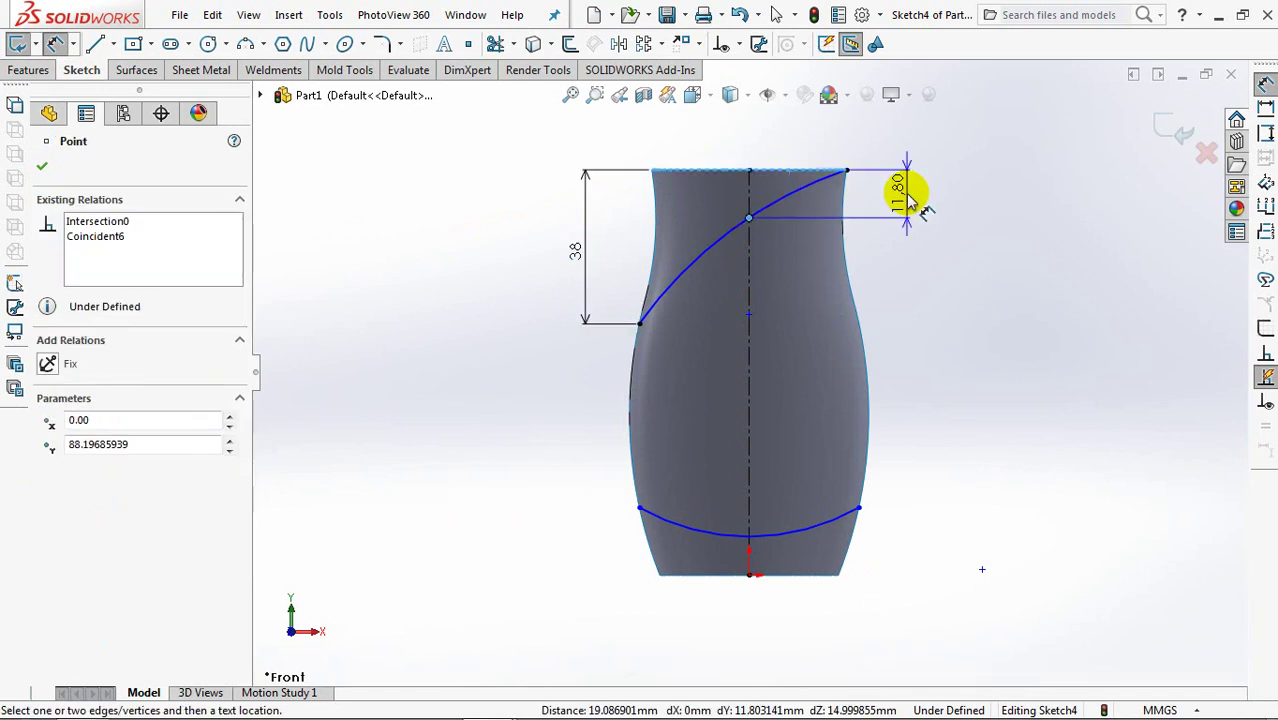
pyautogui.click(905, 196)
pyautogui.write('9')
pyautogui.click(827, 185)
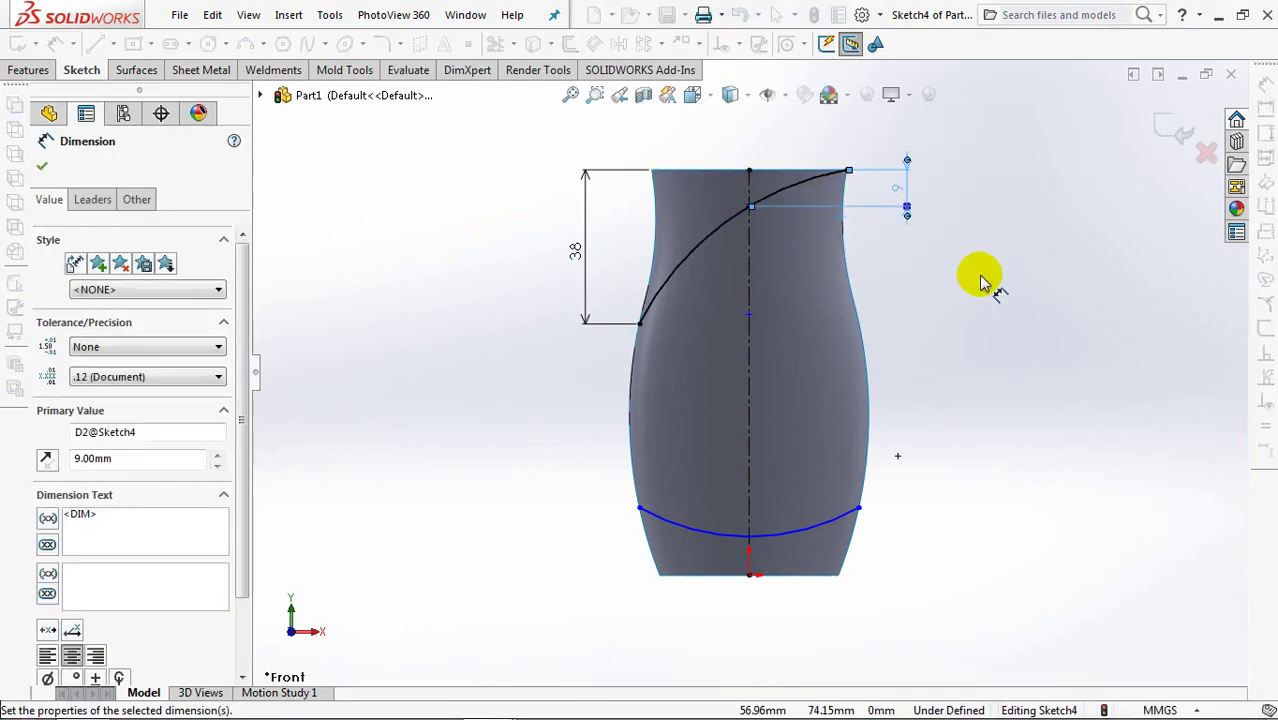
# Dimension the lower arc's endpoint 13 above the vase's bottom point.
pyautogui.click(639, 508)
pyautogui.click(748, 575)
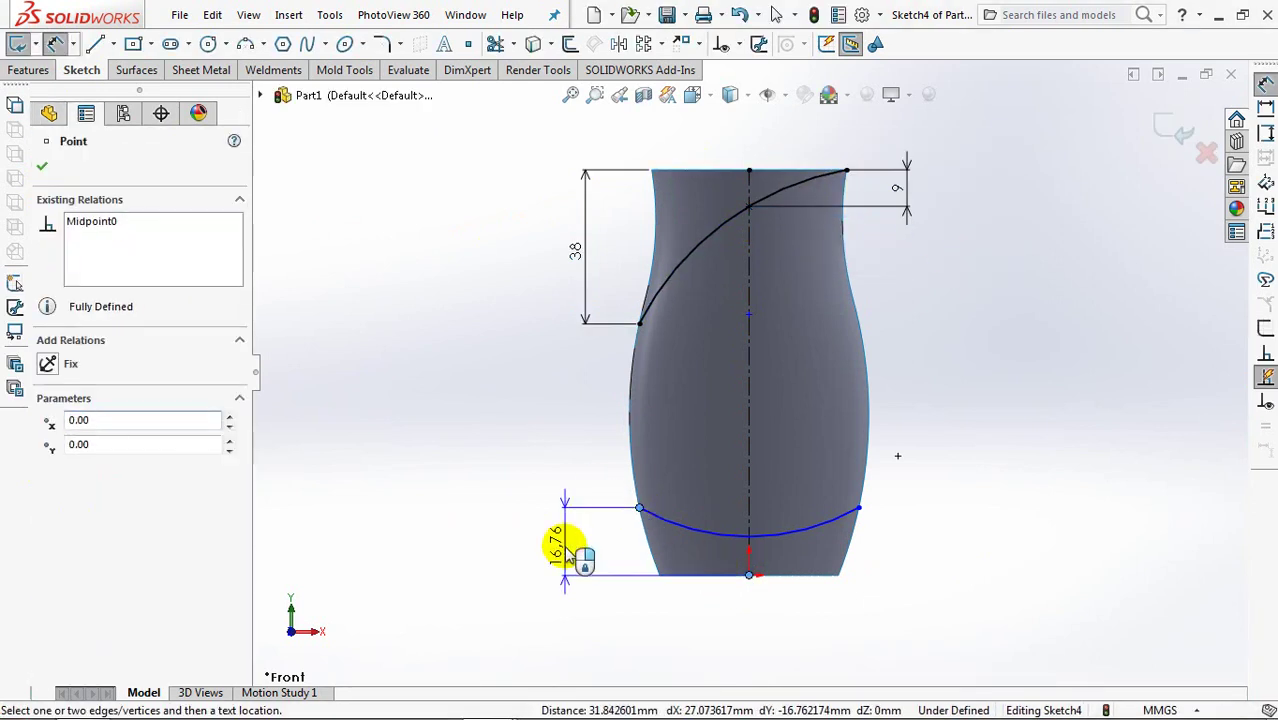
pyautogui.click(566, 540)
pyautogui.write('13')
pyautogui.click(485, 537)
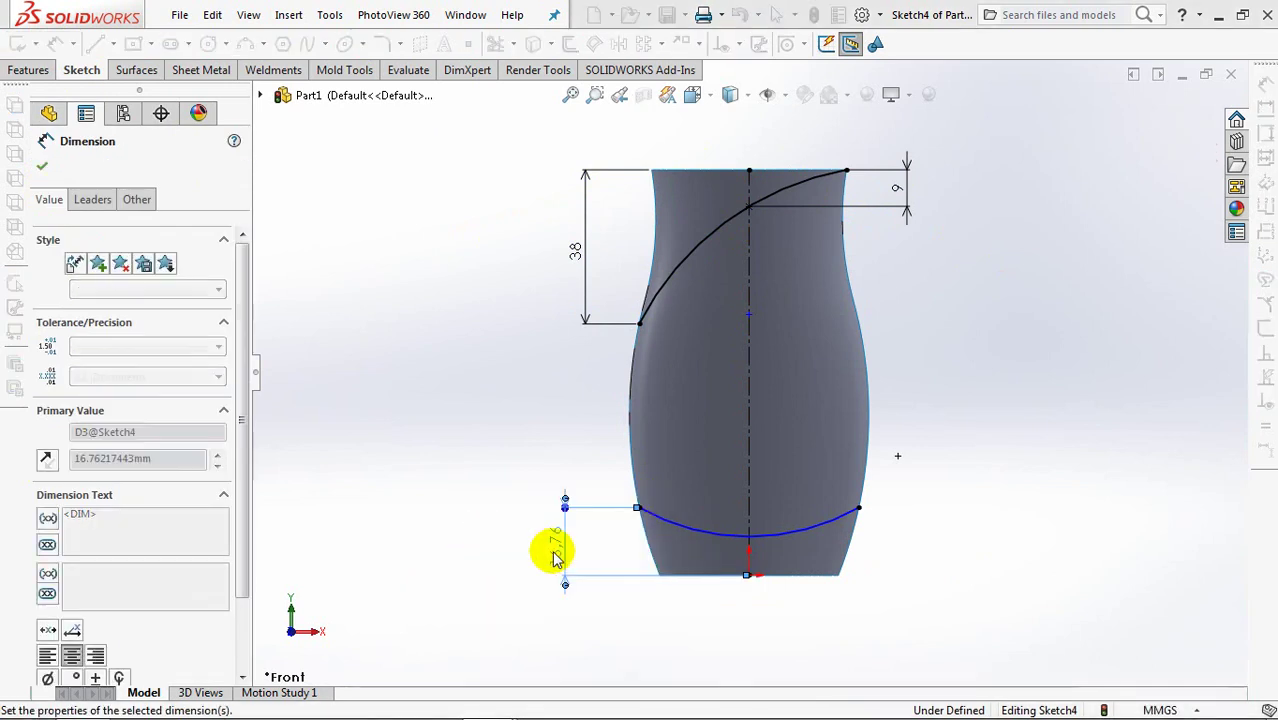
# Set the lower arc's depth to 7.50, measured to its lowest point (arc condition Min).
pyautogui.click(758, 549)
pyautogui.click(750, 577)
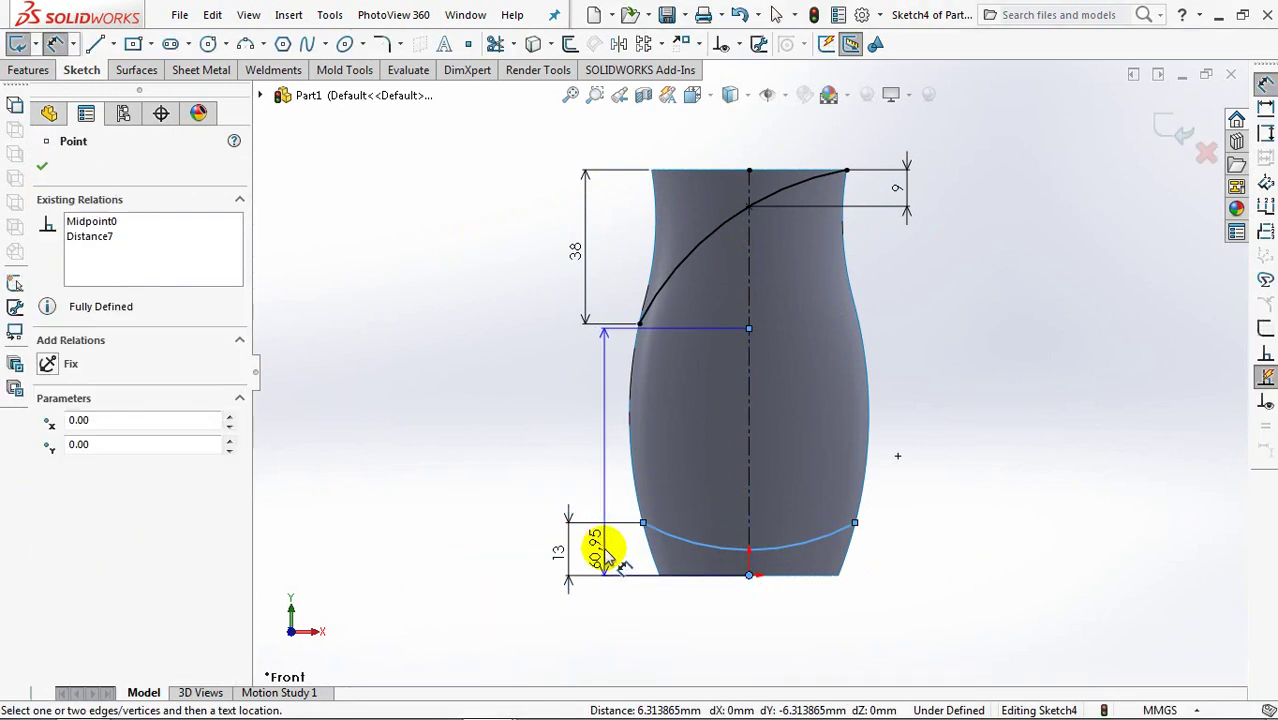
pyautogui.click(603, 550)
pyautogui.click(524, 540)
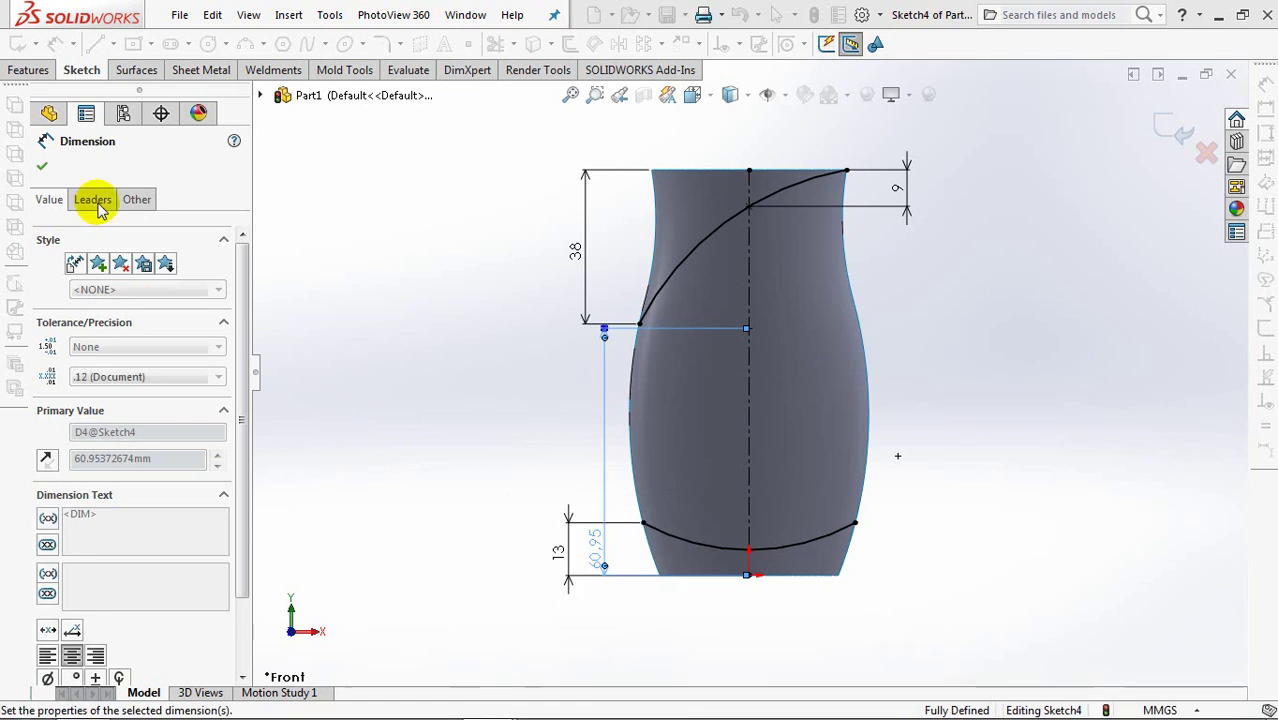
pyautogui.click(93, 199)
pyautogui.moveTo(245, 337); pyautogui.dragTo(245, 414)
pyautogui.click(119, 648)
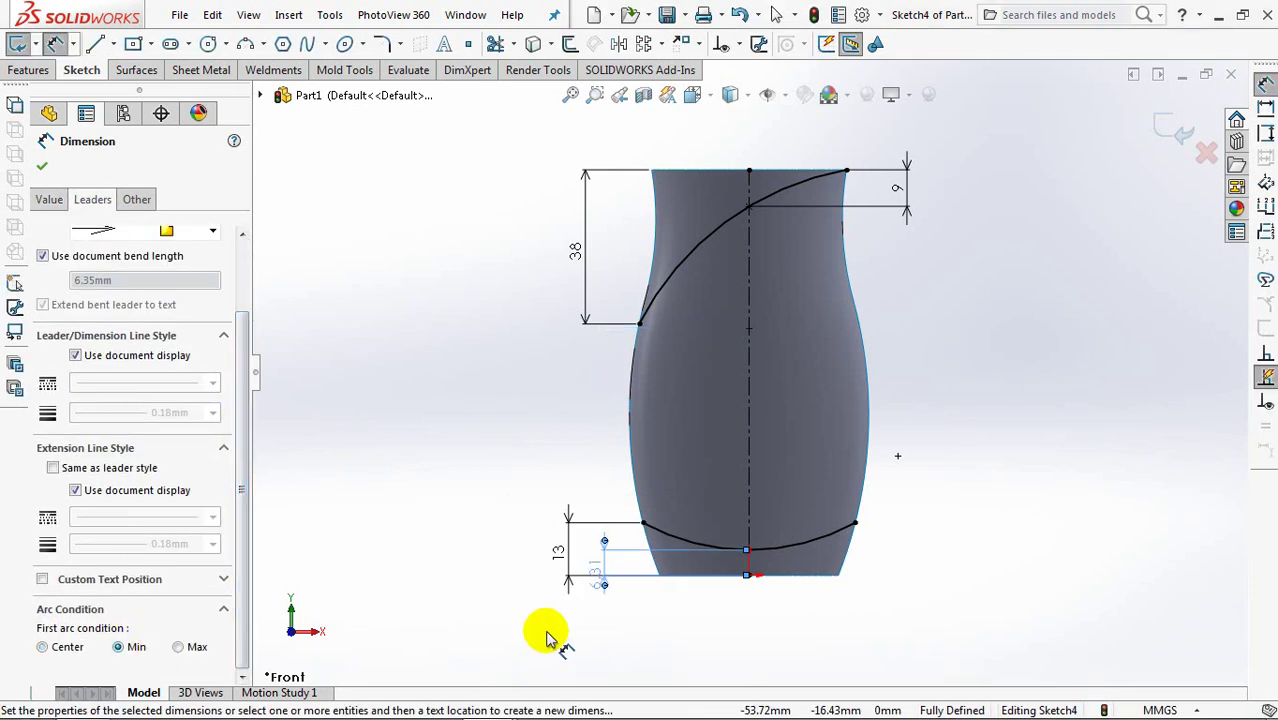
pyautogui.doubleClick(590, 555)
pyautogui.write('7.5')
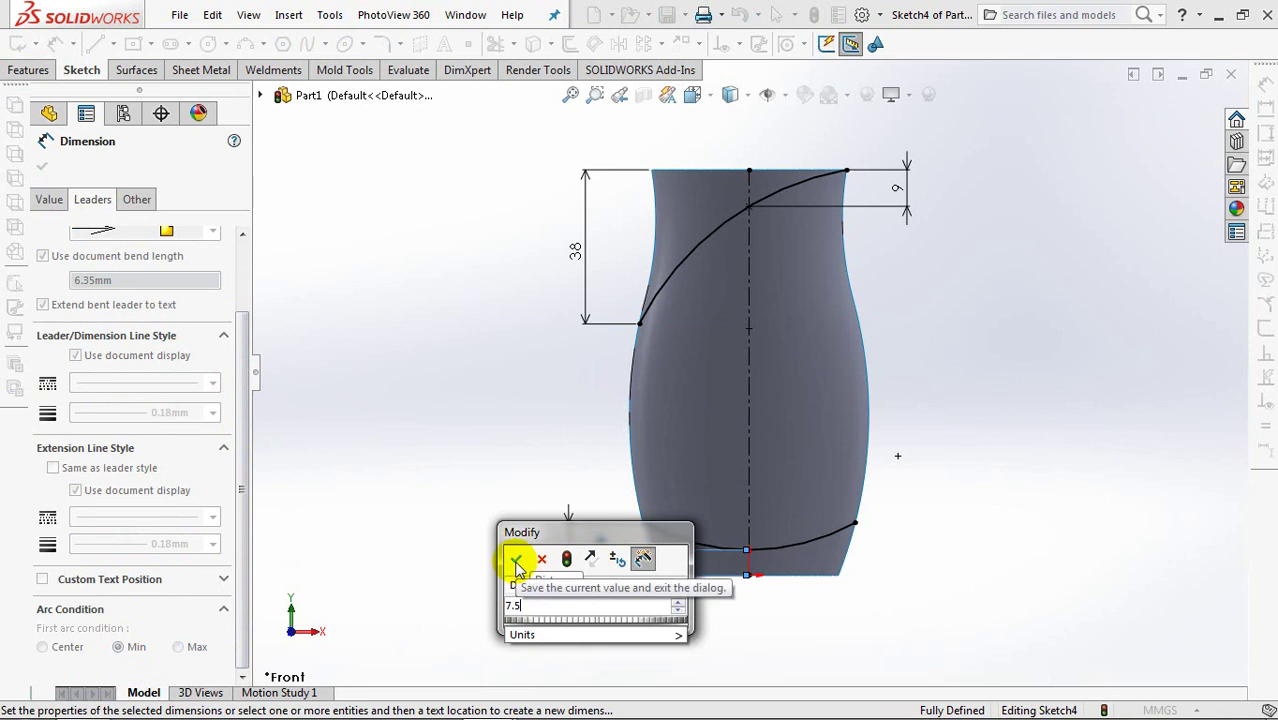
pyautogui.click(516, 565)
pyautogui.press('Escape')
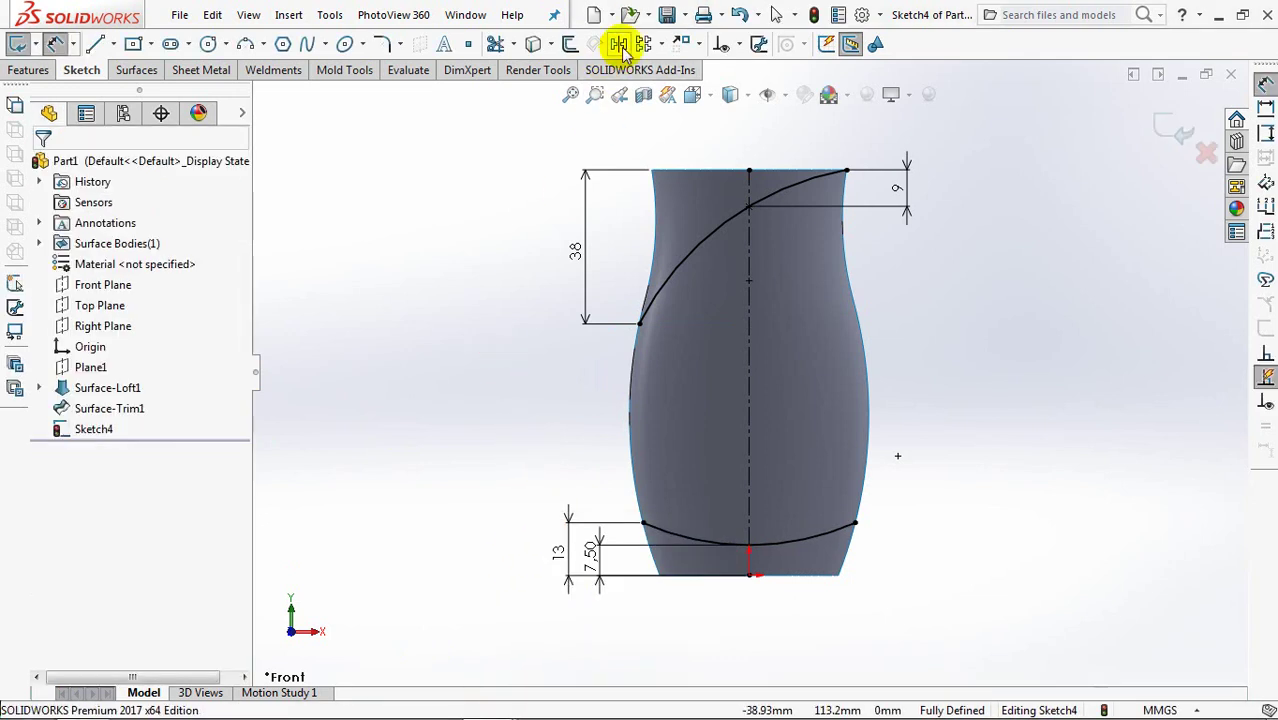
# Mirror the upper arc about the vertical centreline and close Sketch4.
pyautogui.click(619, 45)
pyautogui.click(694, 248)
pyautogui.click(180, 388)
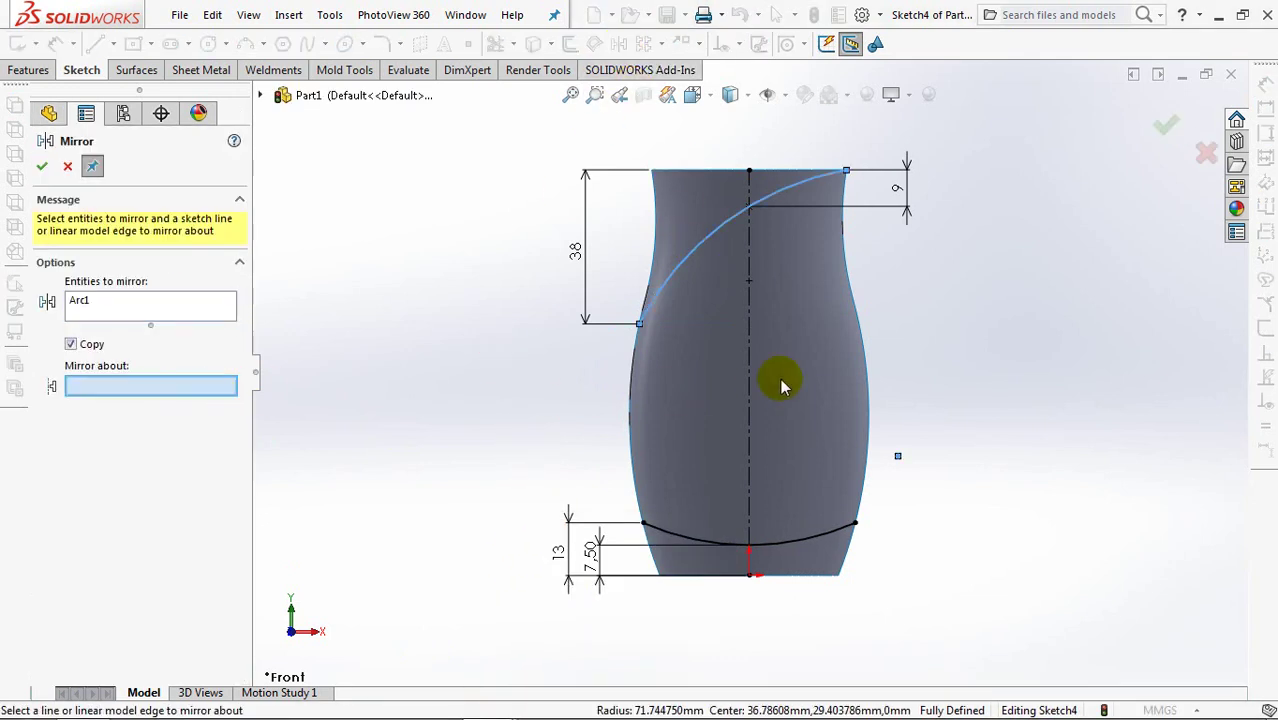
pyautogui.click(750, 378)
pyautogui.click(1166, 136)
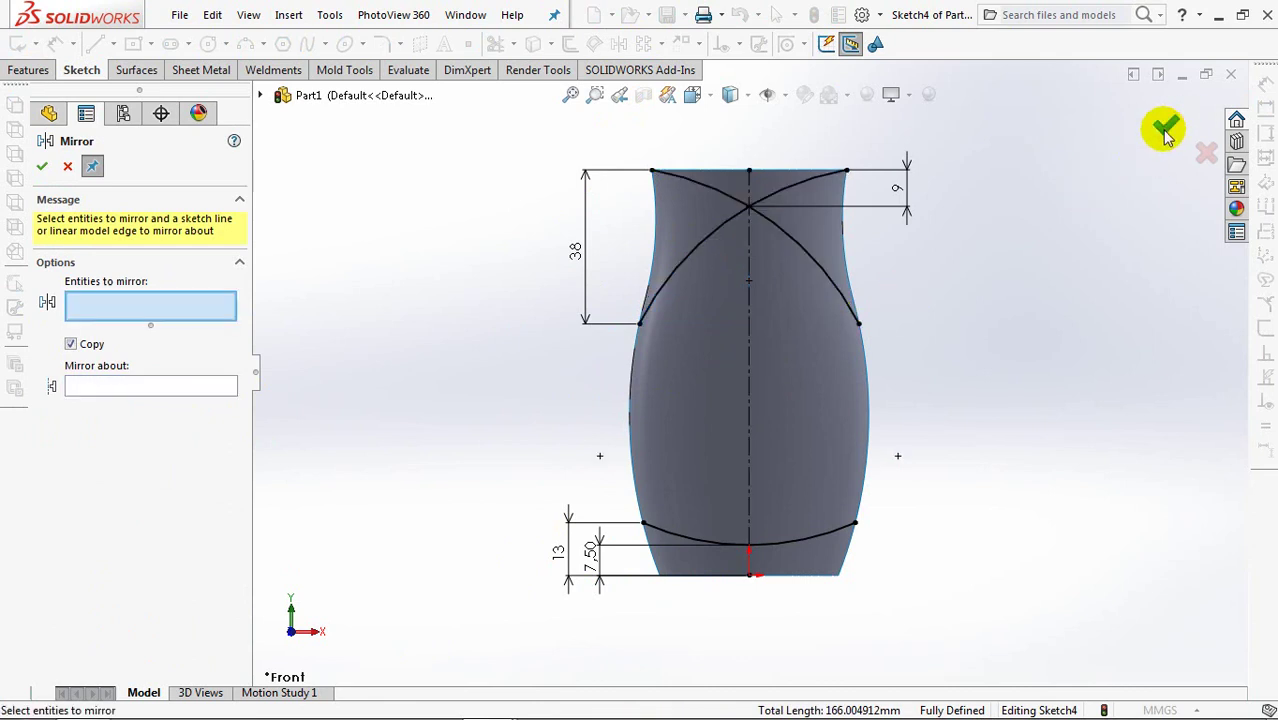
pyautogui.click(1162, 138)
pyautogui.click(496, 44)
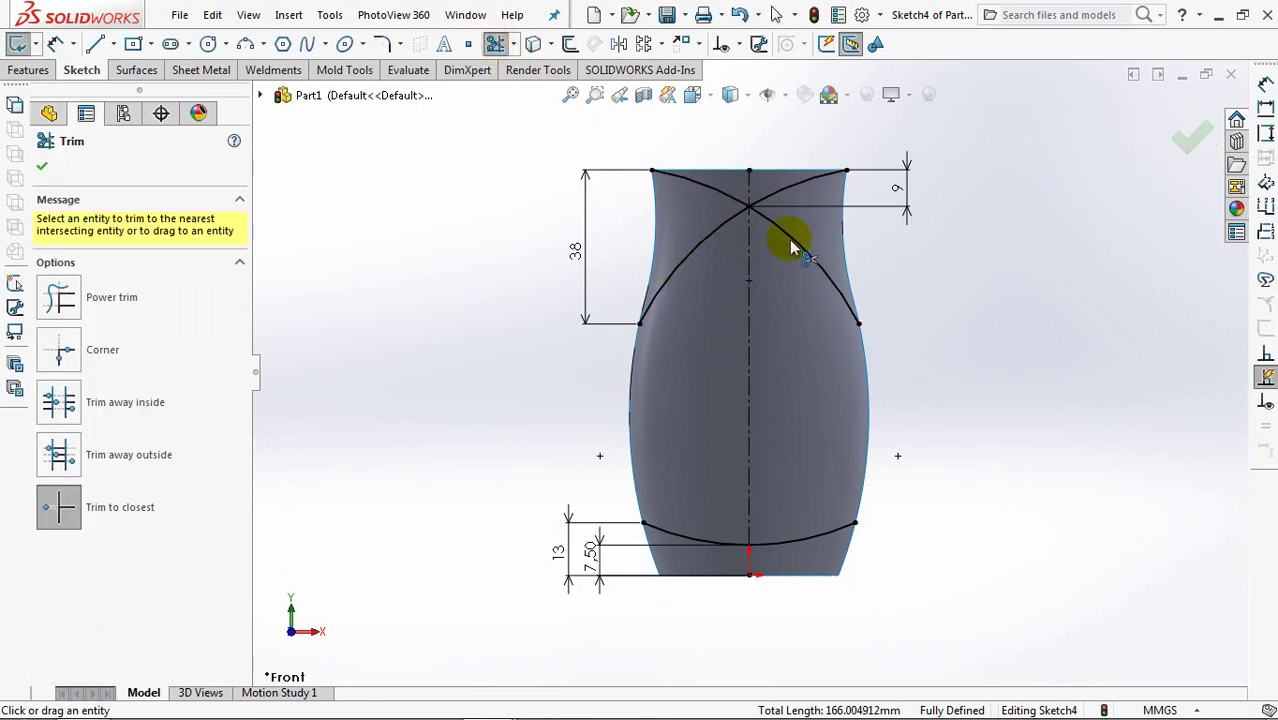
pyautogui.click(1167, 136)
pyautogui.click(1168, 130)
pyautogui.click(28, 70)
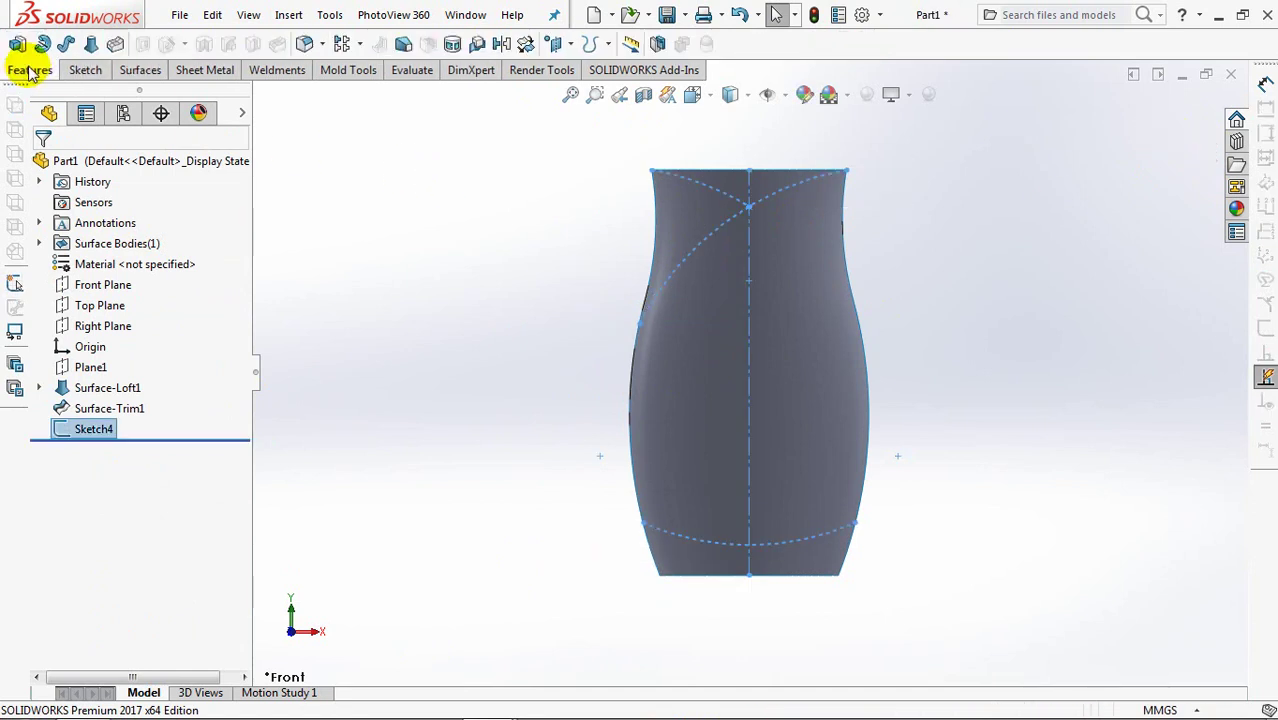
# Split the vase along Sketch4, keeping bodies 1 and 3, then hide the bottom surface body.
pyautogui.click(656, 43)
pyautogui.click(137, 298)
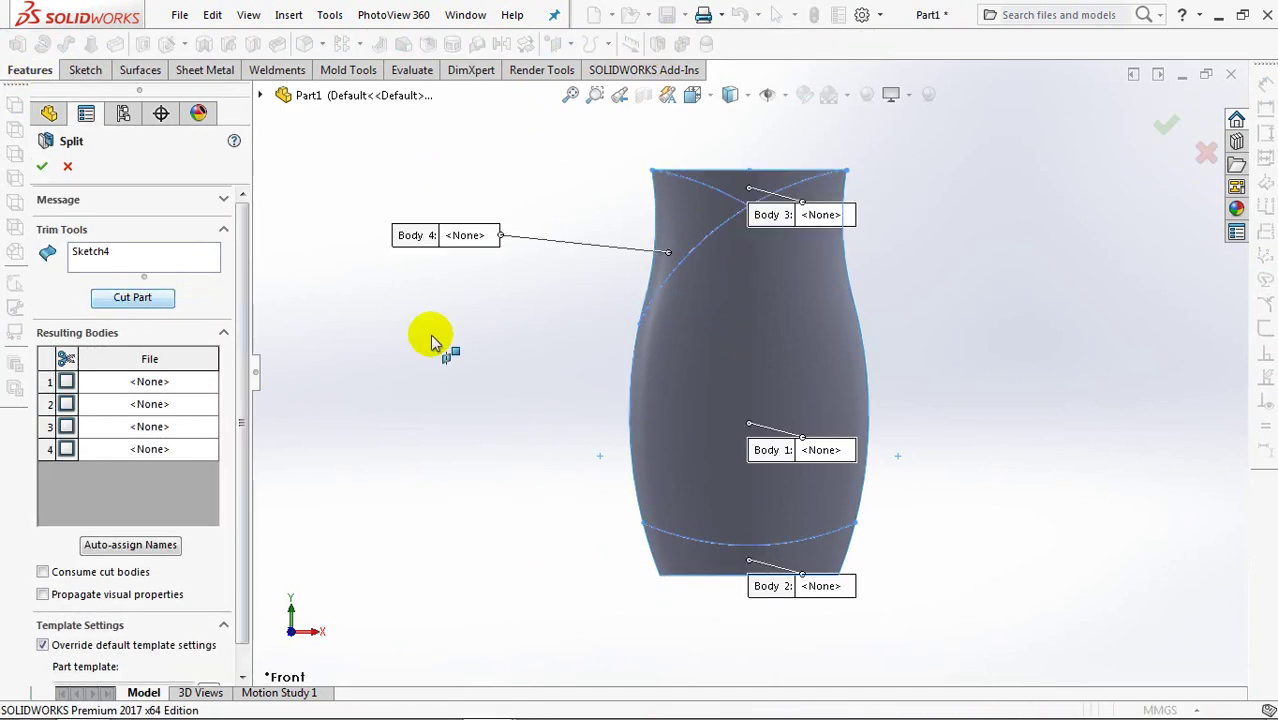
pyautogui.click(756, 335)
pyautogui.click(66, 427)
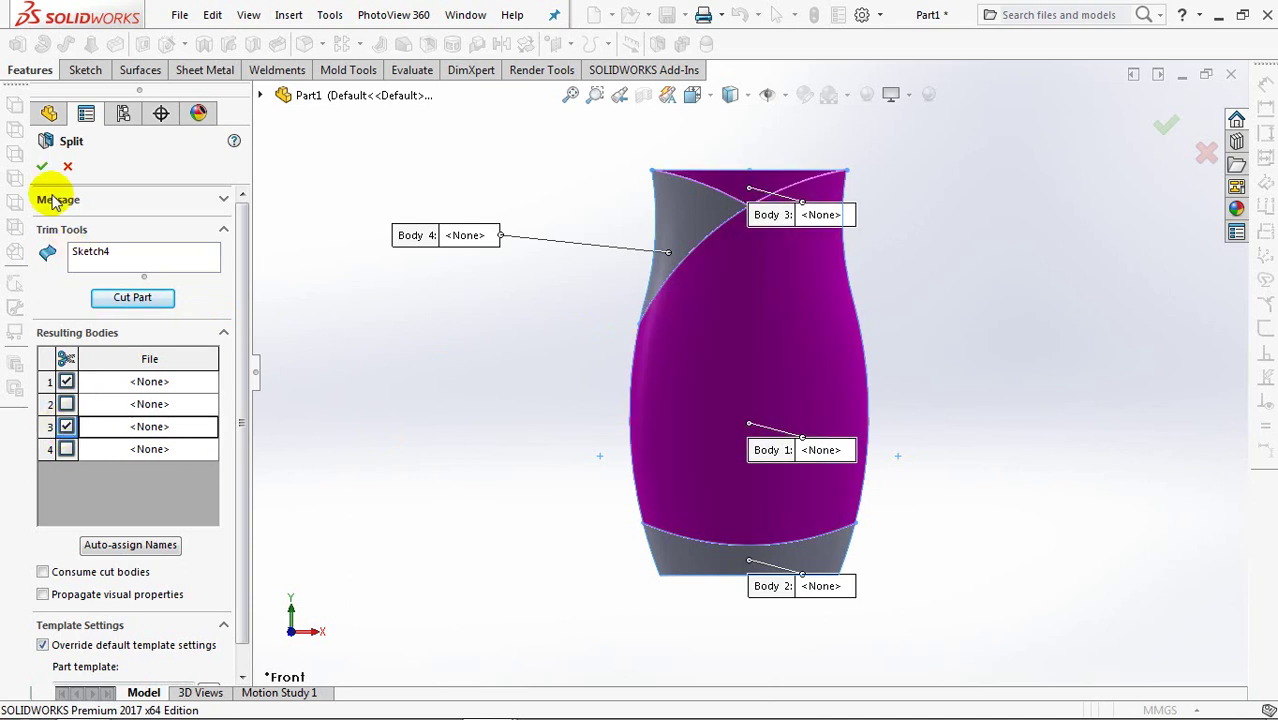
pyautogui.click(41, 168)
pyautogui.moveTo(527, 355)
pyautogui.mouseDown(button='middle')
pyautogui.moveTo(456, 391)
pyautogui.moveTo(458, 432)
pyautogui.mouseUp(button='middle')
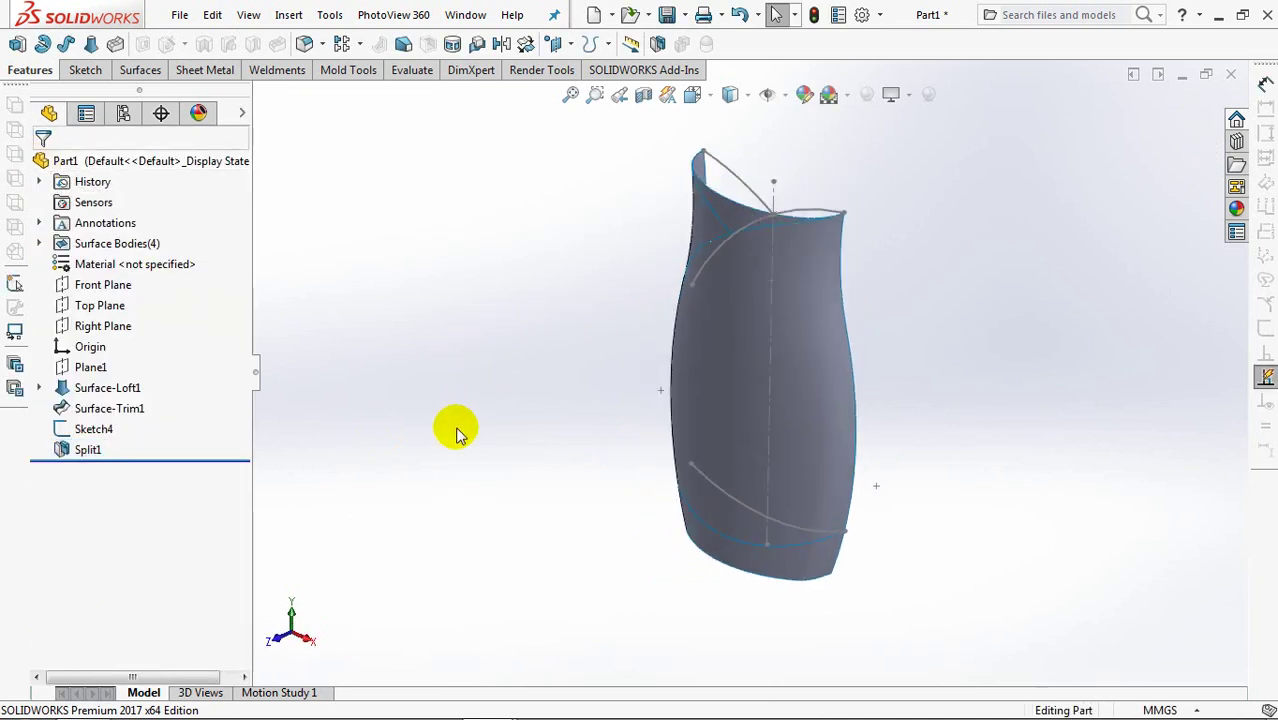
pyautogui.click(733, 560)
pyautogui.click(813, 493)
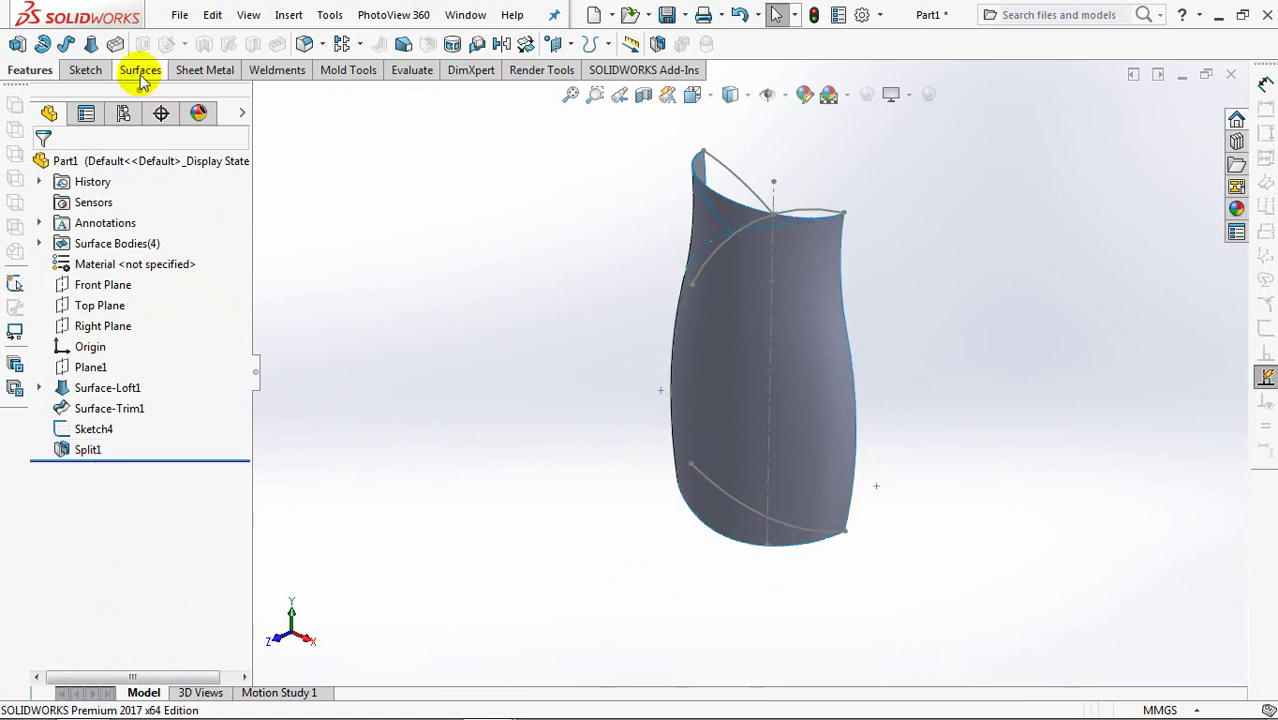
# Loft a surface from the bottom edge to the adjacent edge chain, aligning the connector to the bottom vertex.
pyautogui.click(84, 72)
pyautogui.click(91, 46)
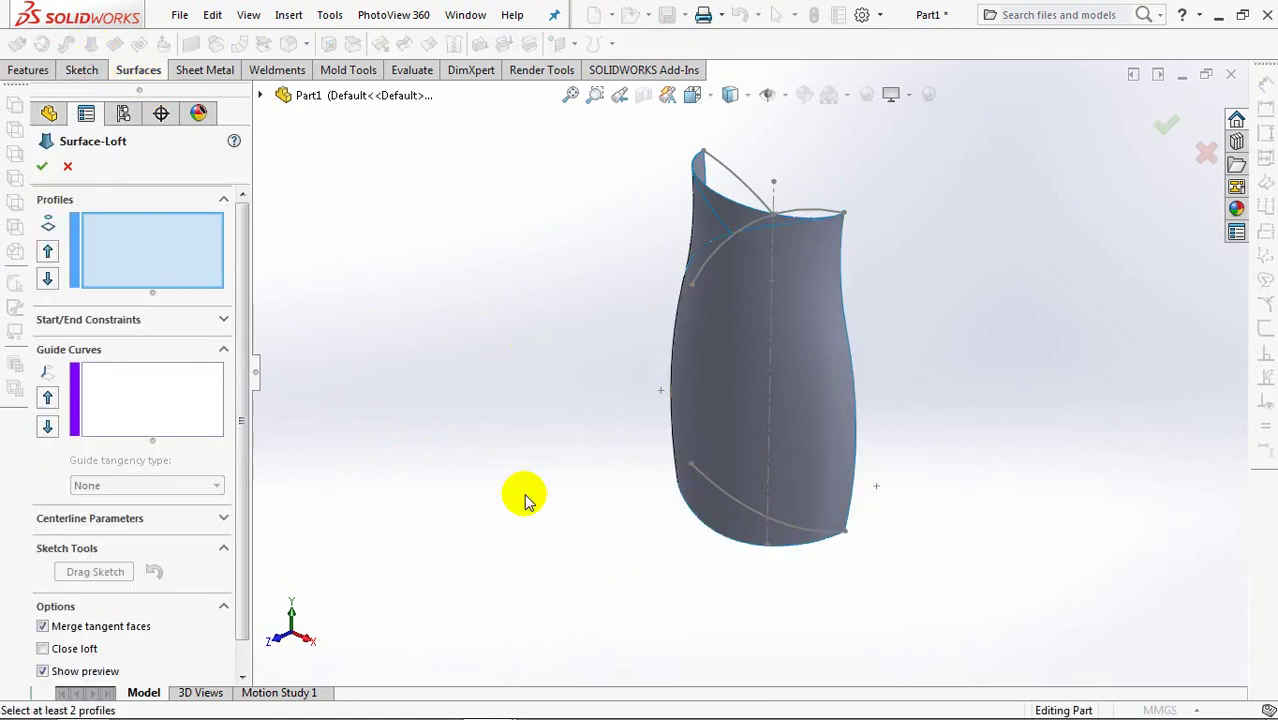
pyautogui.click(702, 539)
pyautogui.rightClick(993, 455)
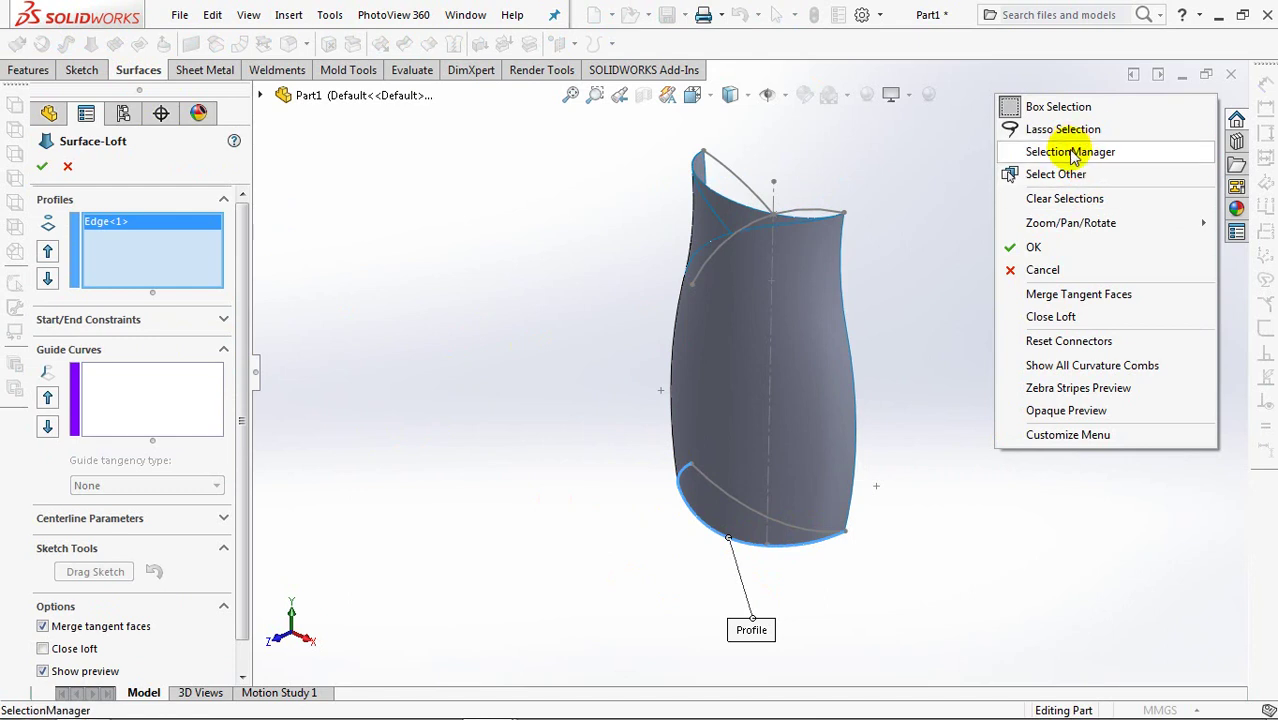
pyautogui.click(1060, 149)
pyautogui.click(736, 513)
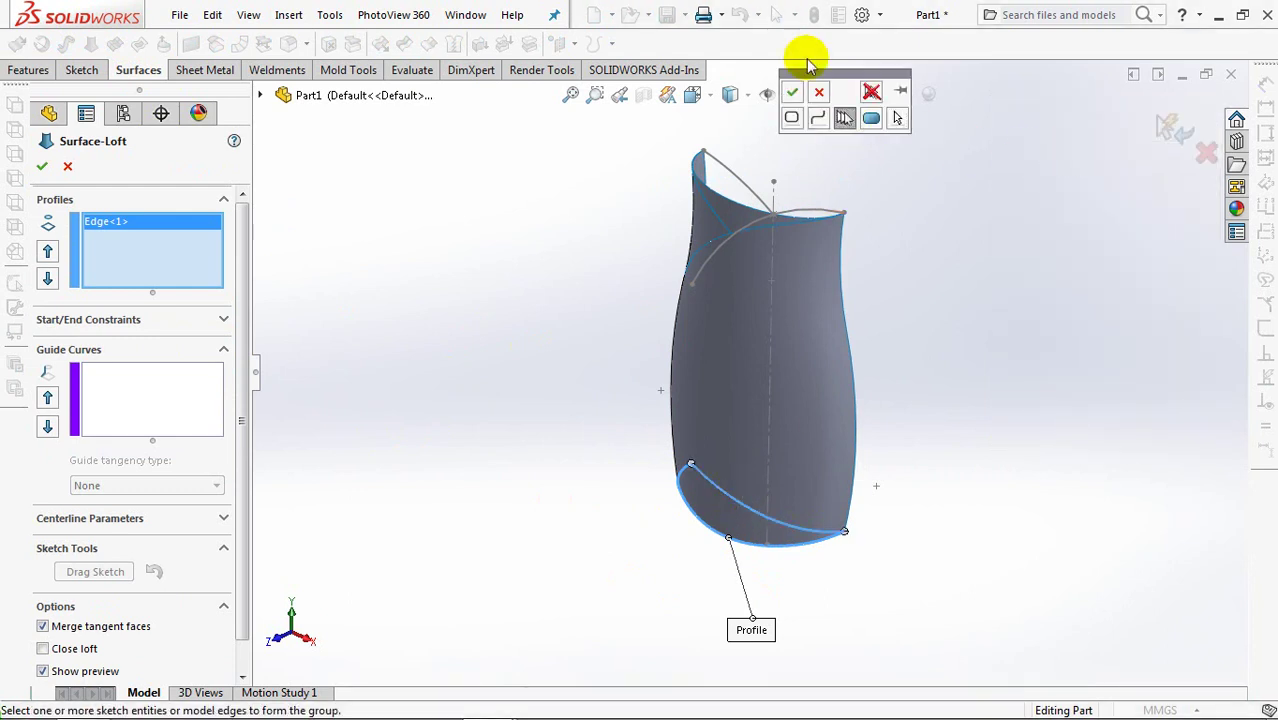
pyautogui.click(792, 92)
pyautogui.moveTo(962, 389); pyautogui.dragTo(884, 422, button='middle')
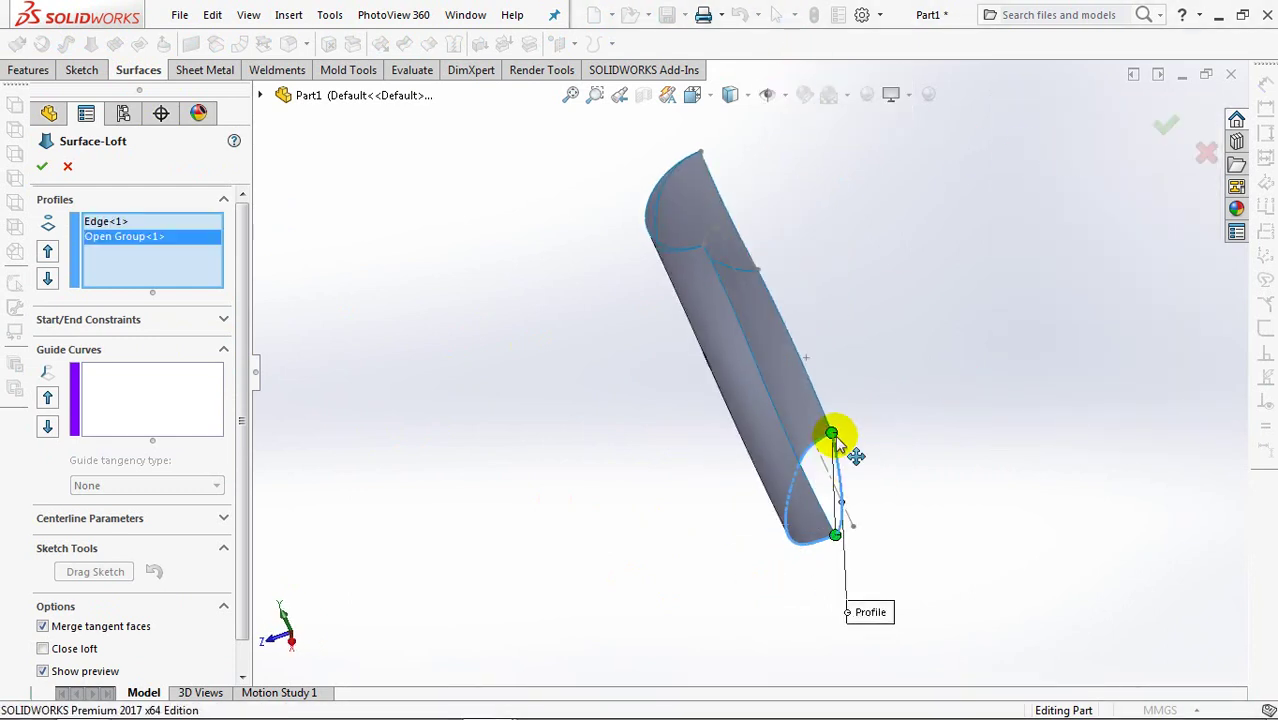
pyautogui.moveTo(843, 535); pyautogui.dragTo(830, 540)
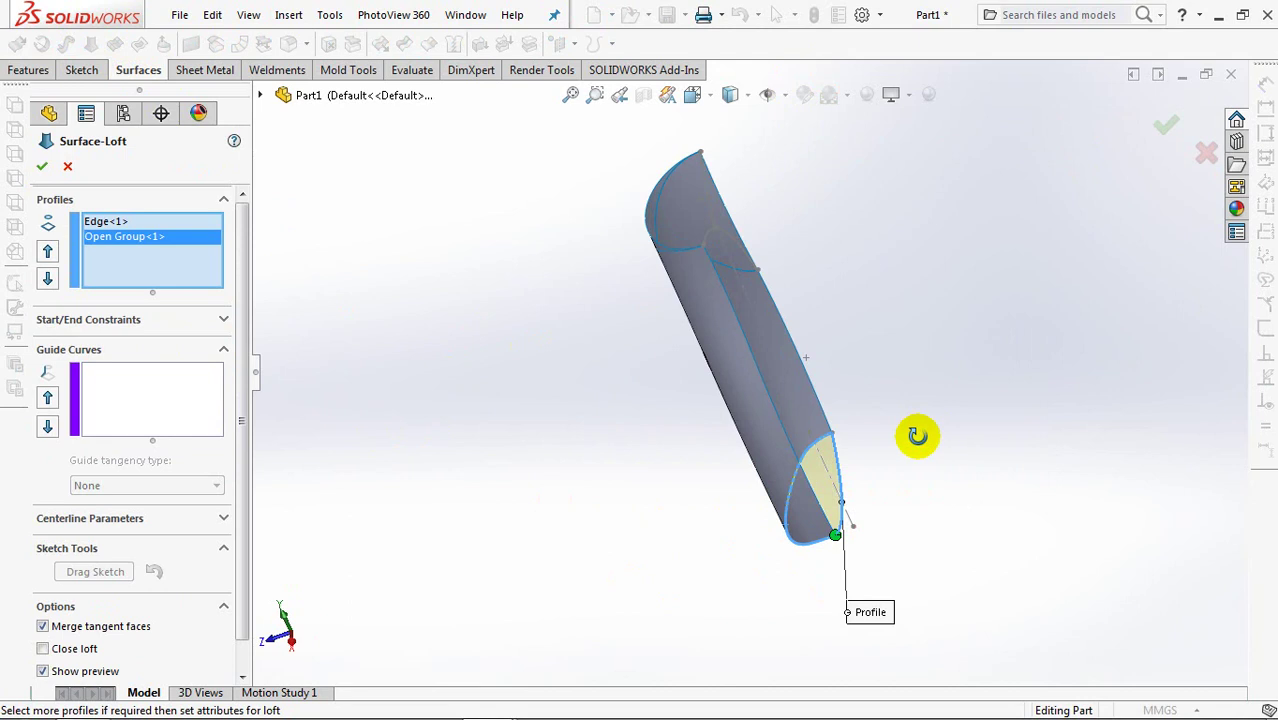
pyautogui.click(45, 165)
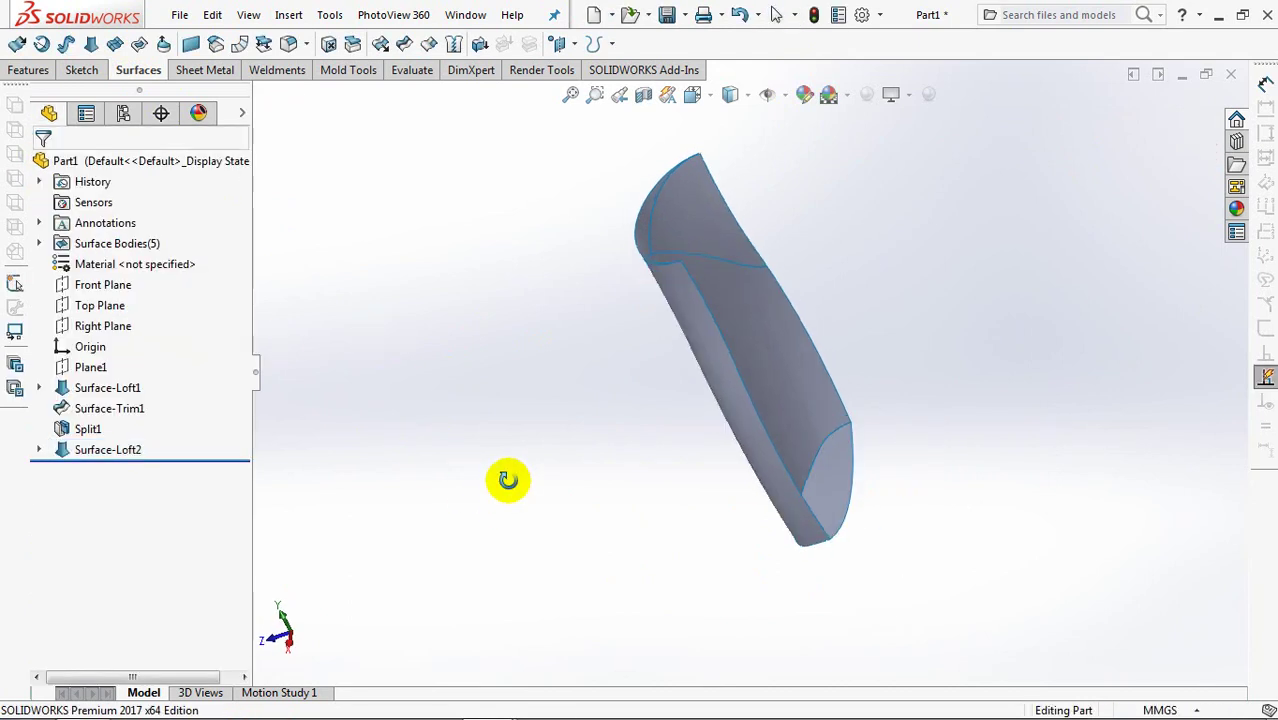
# Scale Surface-Loft2 non-uniformly about the Origin with X 1, Y 1 and Z 0.95.
pyautogui.click(340, 70)
pyautogui.click(316, 44)
pyautogui.click(795, 480)
pyautogui.click(155, 287)
pyautogui.click(110, 315)
pyautogui.click(70, 311)
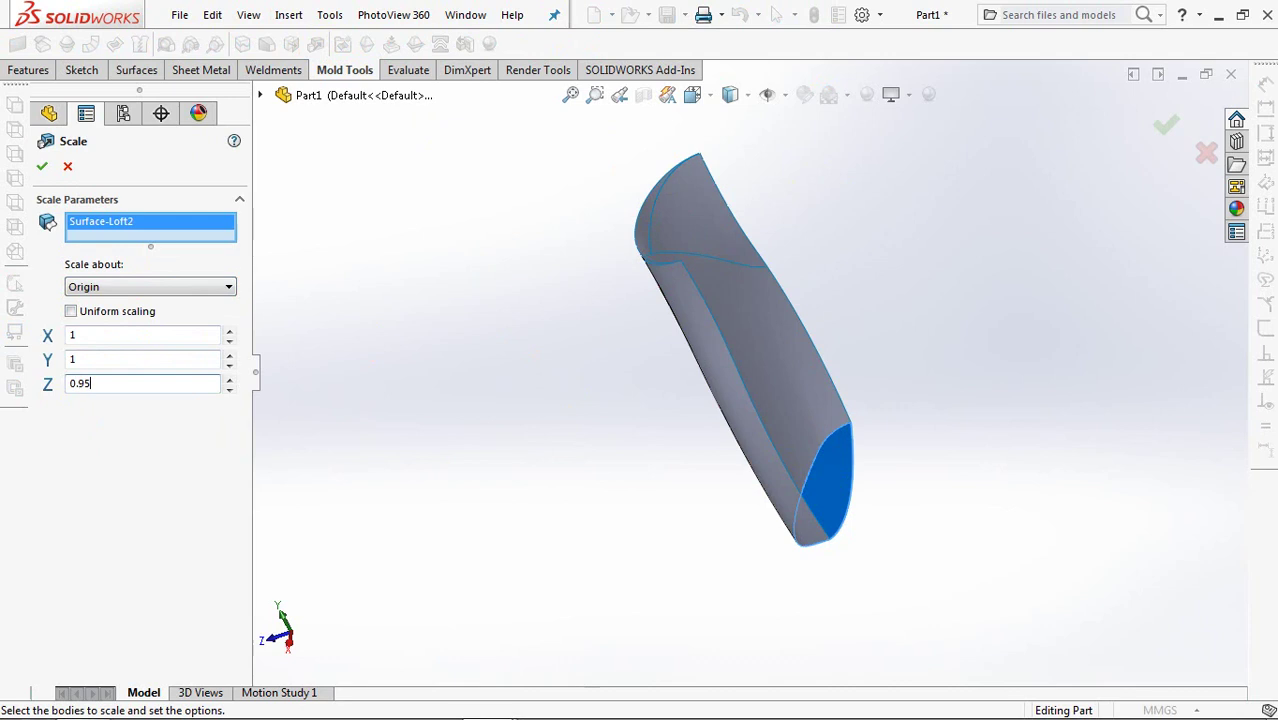
pyautogui.moveTo(712, 588); pyautogui.dragTo(819, 443, button='middle')
pyautogui.keyDown('shift'); pyautogui.moveTo(813, 571); pyautogui.dragTo(798, 368, button='middle'); pyautogui.keyUp('shift')
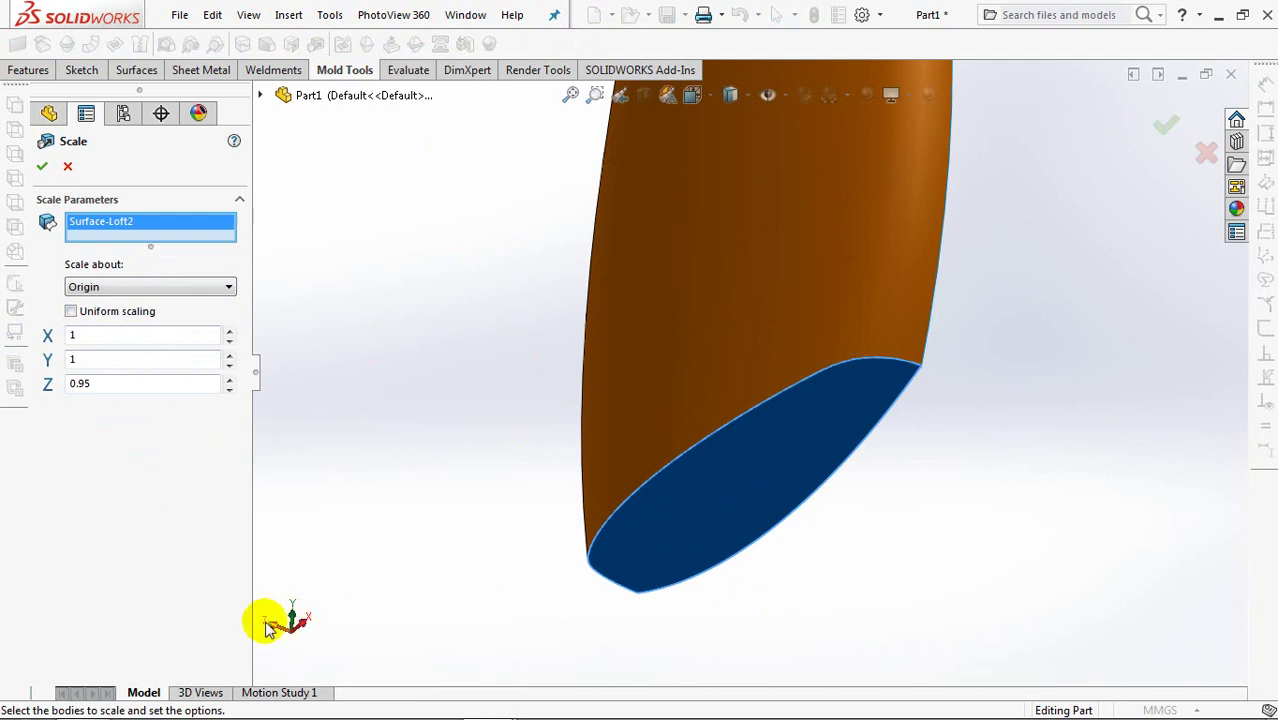
pyautogui.click(1165, 130)
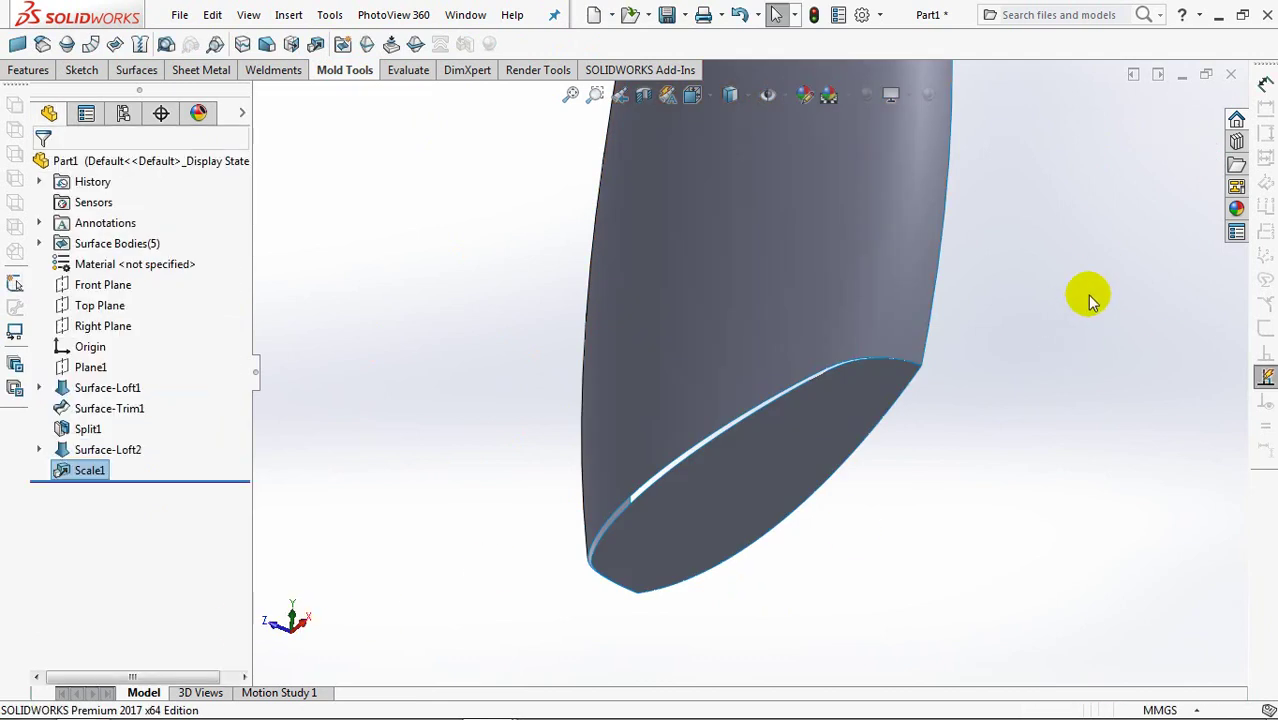
pyautogui.keyDown('shift'); pyautogui.moveTo(1090, 297); pyautogui.dragTo(1066, 357, button='middle'); pyautogui.keyUp('shift')
pyautogui.moveTo(968, 291)
pyautogui.mouseDown(button='middle')
pyautogui.moveTo(970, 277)
pyautogui.moveTo(969, 363)
pyautogui.mouseUp(button='middle')
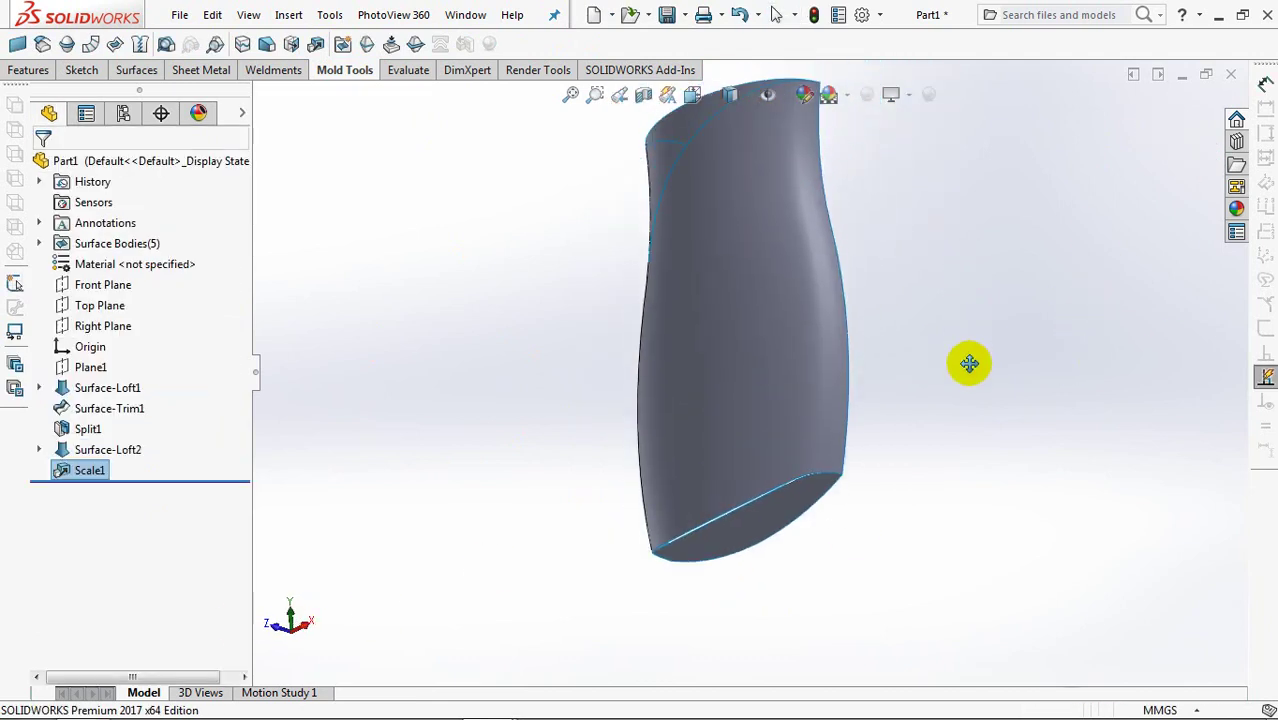
# Start a curve-to-curve Deform with the bottom edge as initial curve and its target edge.
pyautogui.click(288, 14)
pyautogui.moveTo(320, 105)
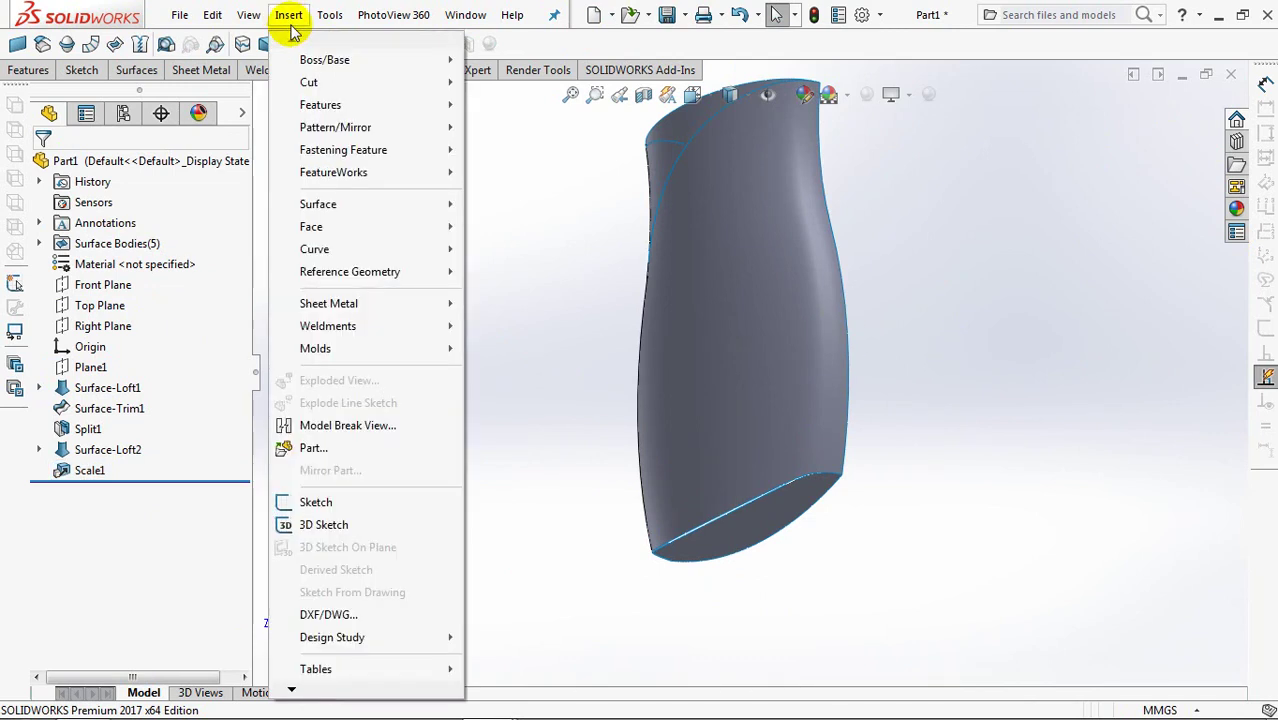
pyautogui.click(522, 364)
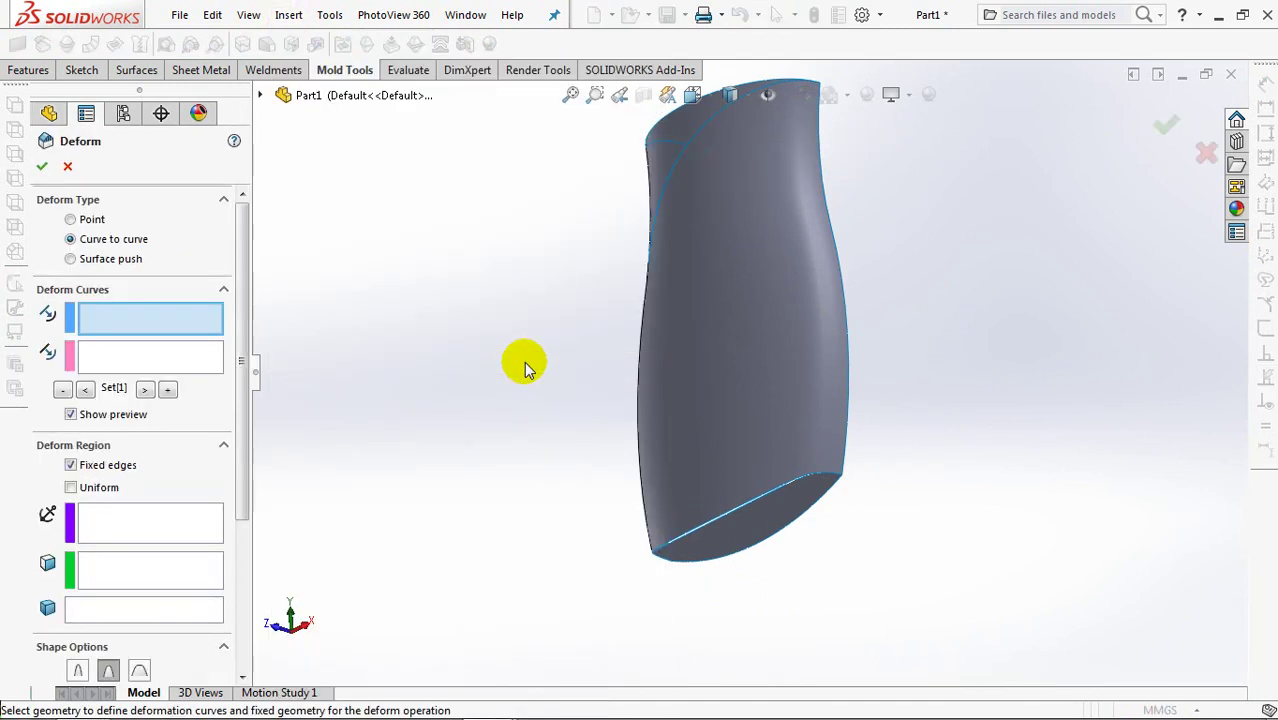
pyautogui.scroll(-5, 752, 567)
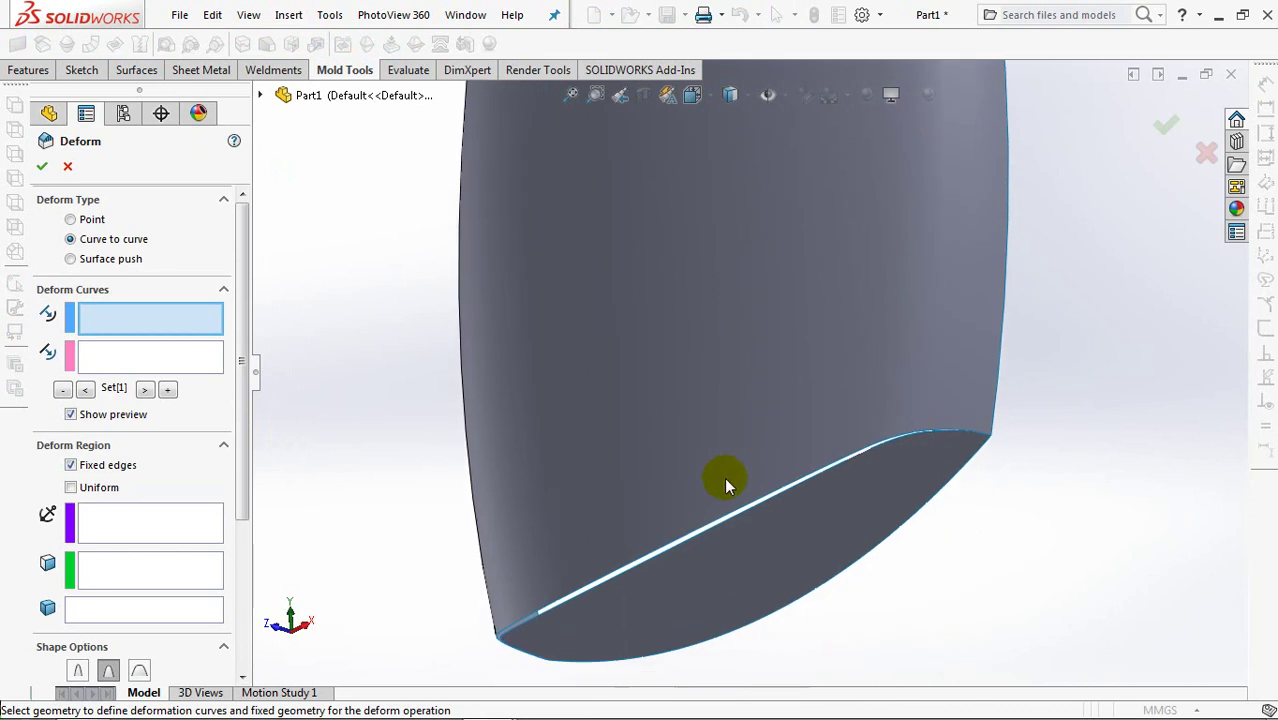
pyautogui.click(719, 517)
pyautogui.click(161, 358)
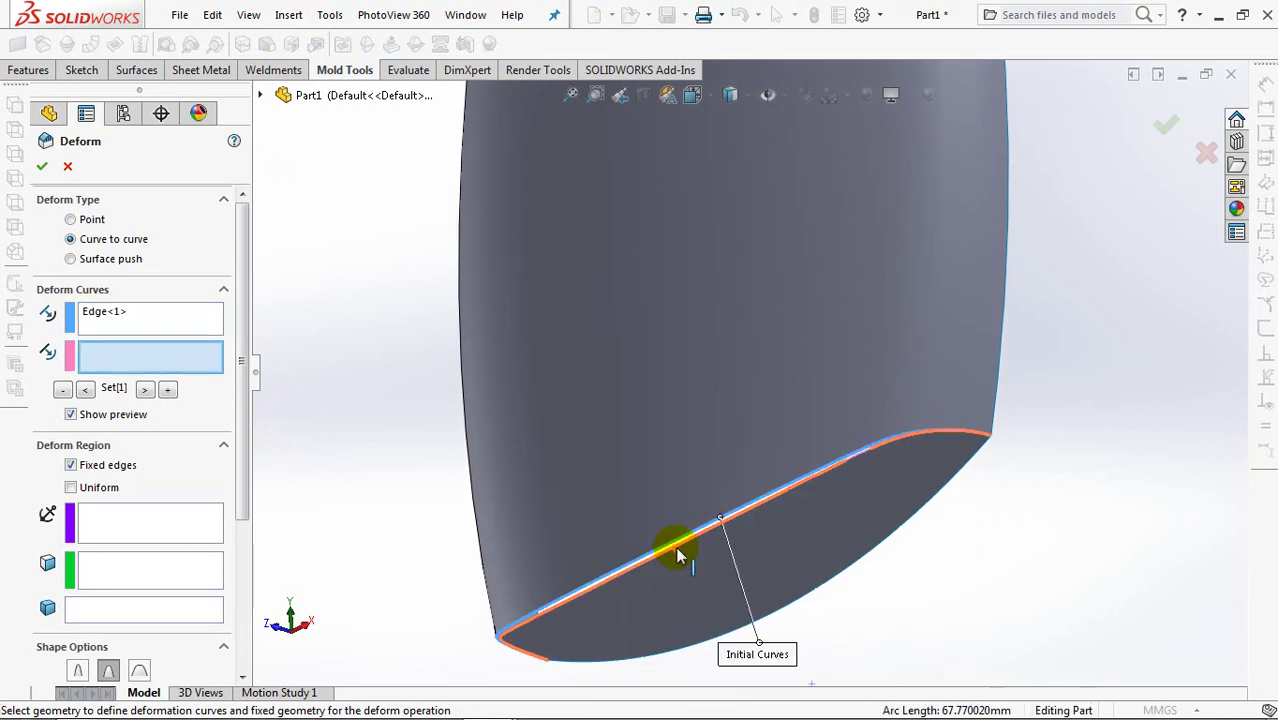
pyautogui.click(675, 546)
pyautogui.scroll(3, 505, 455)
pyautogui.moveTo(650, 476); pyautogui.dragTo(679, 479, button='middle')
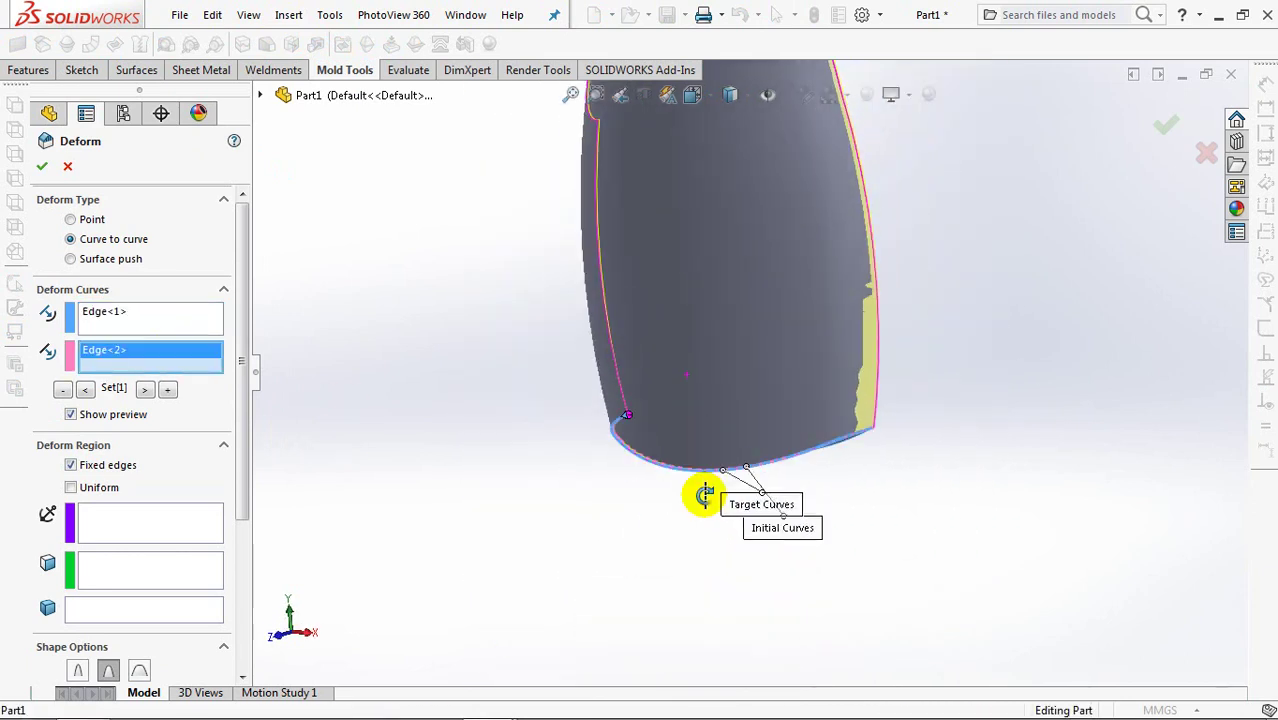
# Apply the uniform deform to Split1[1], holding its top edge fixed, creating Deform1.
pyautogui.click(71, 488)
pyautogui.click(140, 612)
pyautogui.click(754, 477)
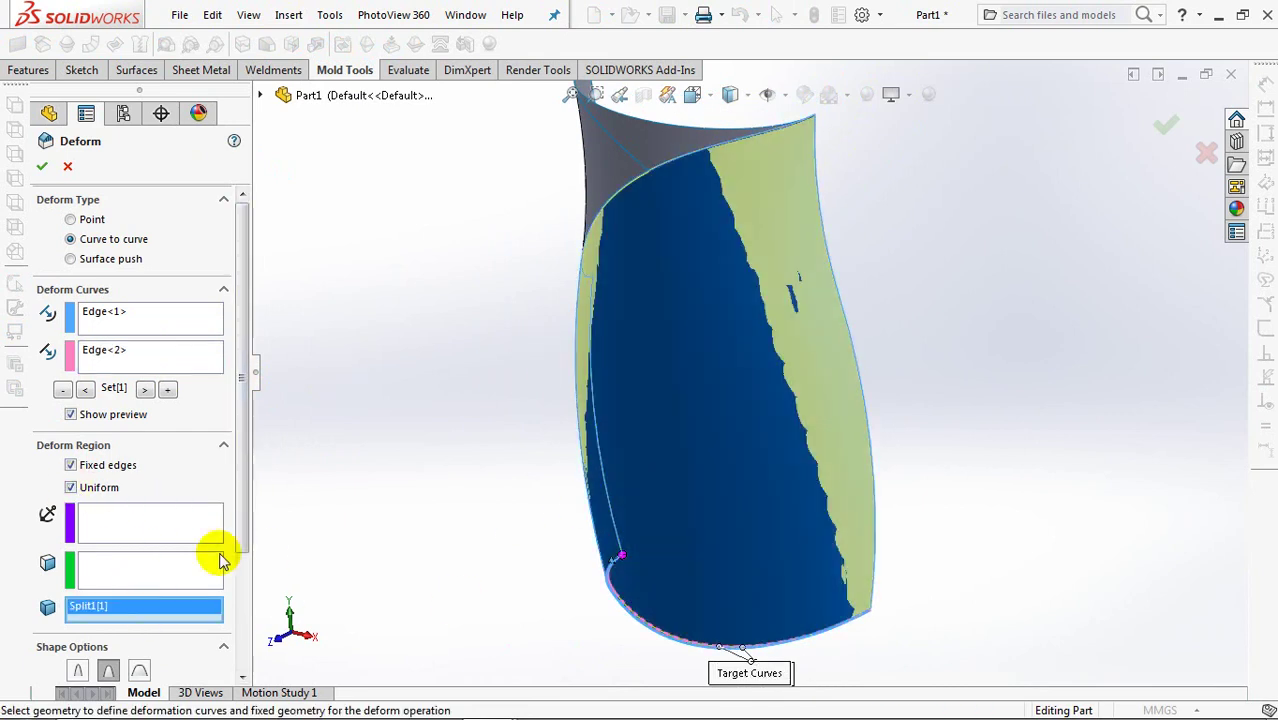
pyautogui.click(128, 515)
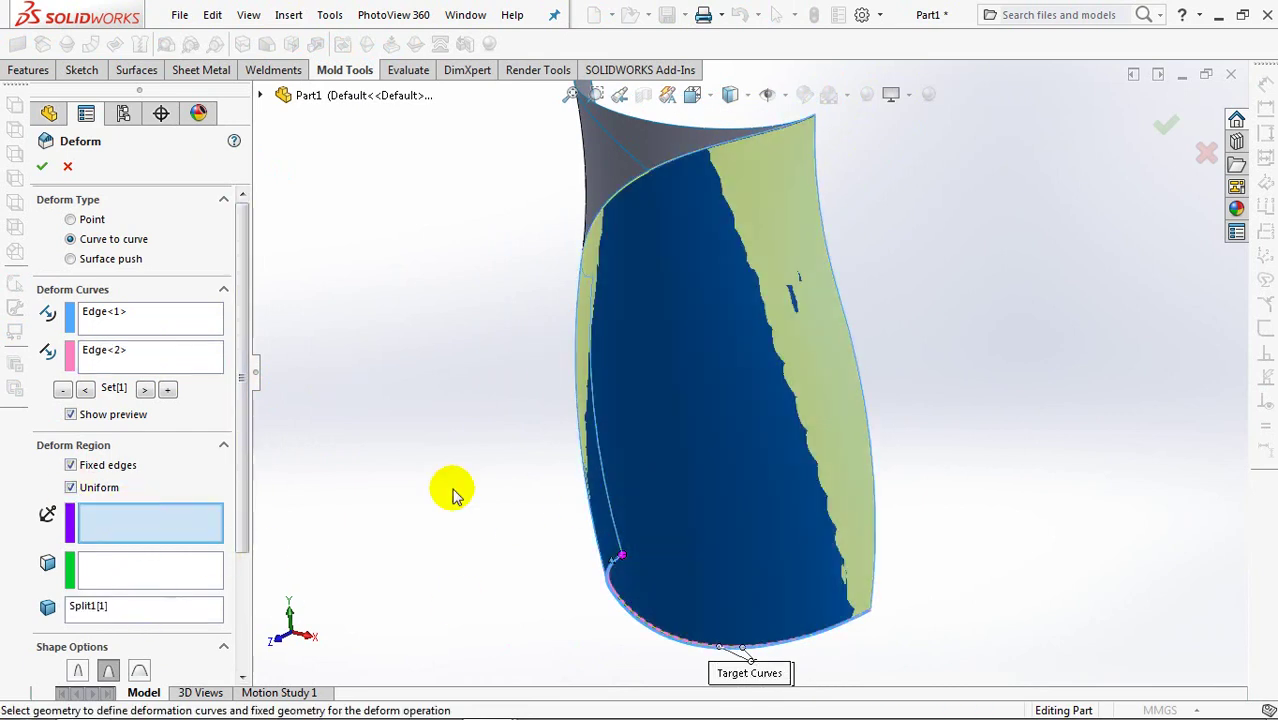
pyautogui.click(664, 173)
pyautogui.moveTo(677, 357); pyautogui.dragTo(764, 334, button='middle')
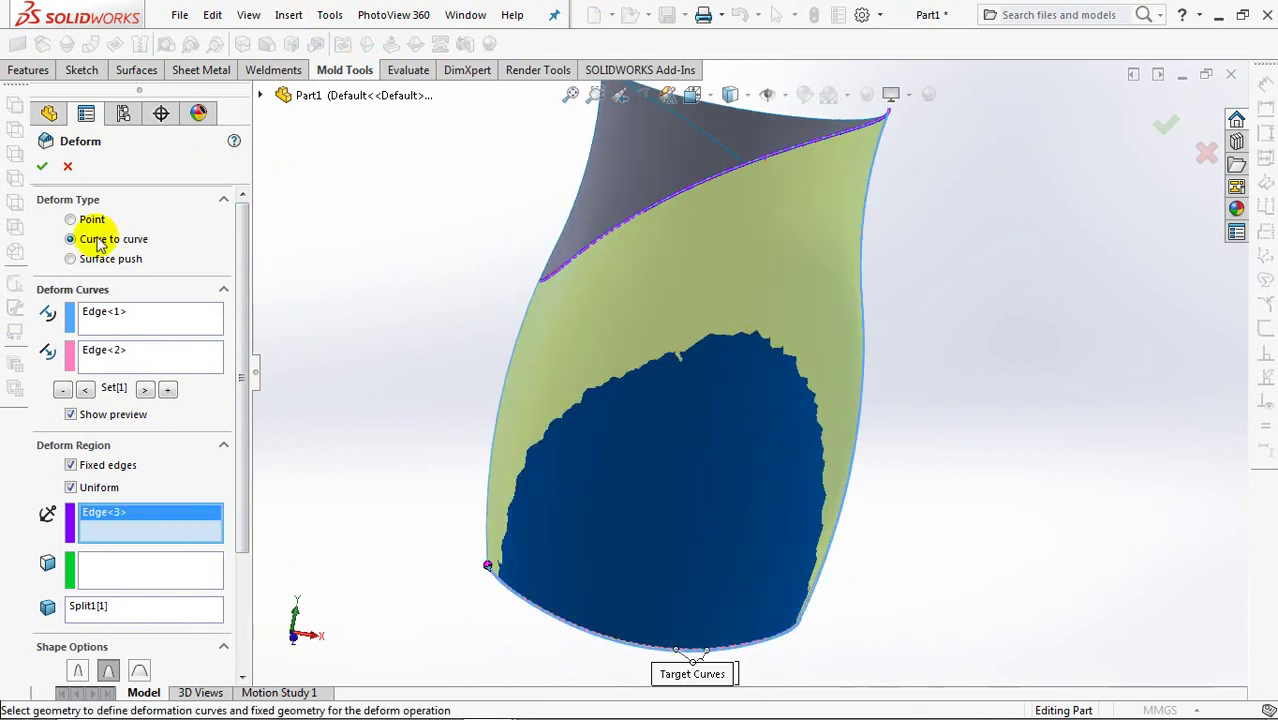
pyautogui.click(42, 170)
pyautogui.moveTo(571, 479)
pyautogui.mouseDown(button='middle')
pyautogui.moveTo(605, 390)
pyautogui.moveTo(633, 360)
pyautogui.mouseUp(button='middle')
pyautogui.scroll(-2, 664, 471)
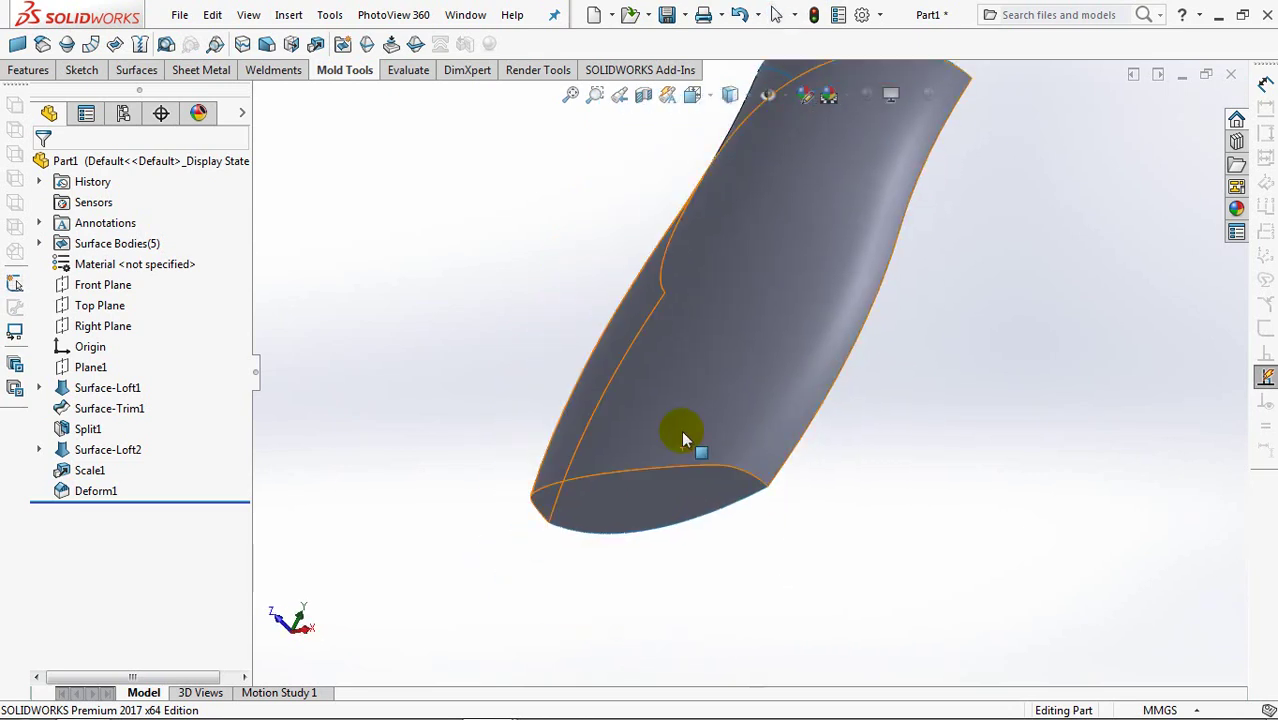
pyautogui.scroll(-2, 588, 392)
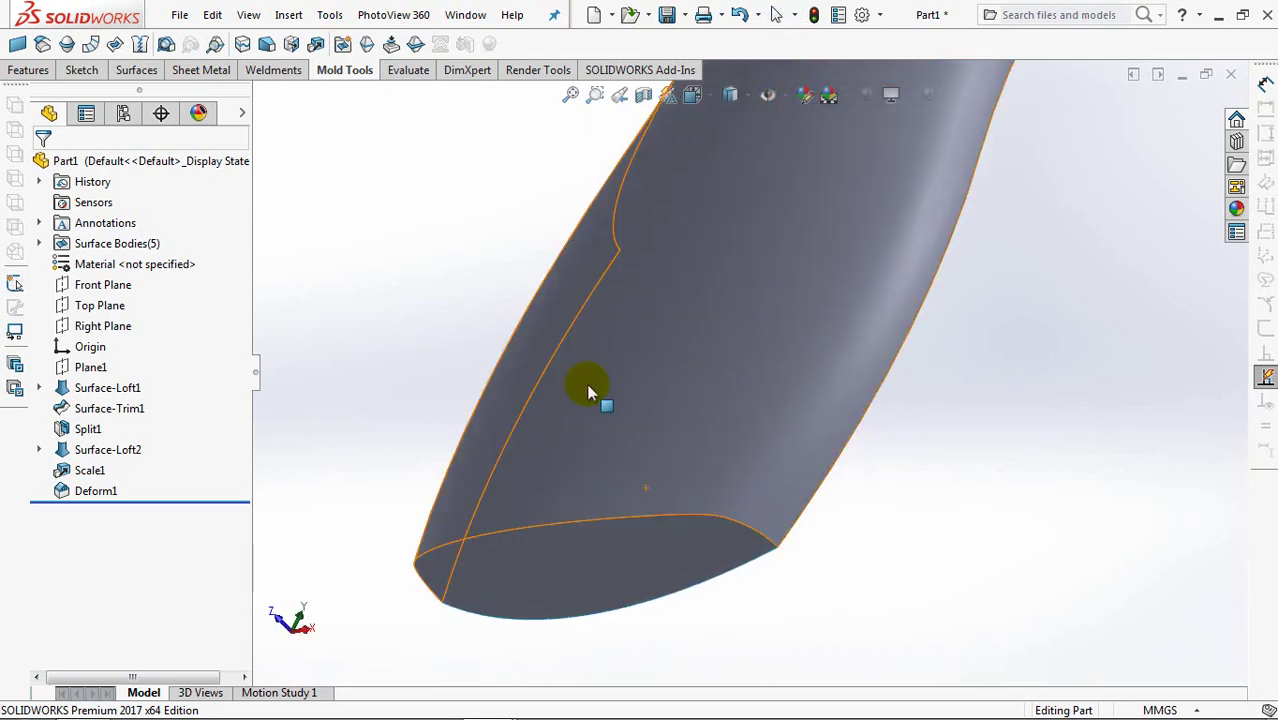
# Hide the Deform1 body from the Surface Bodies list.
pyautogui.click(39, 243)
pyautogui.click(110, 280)
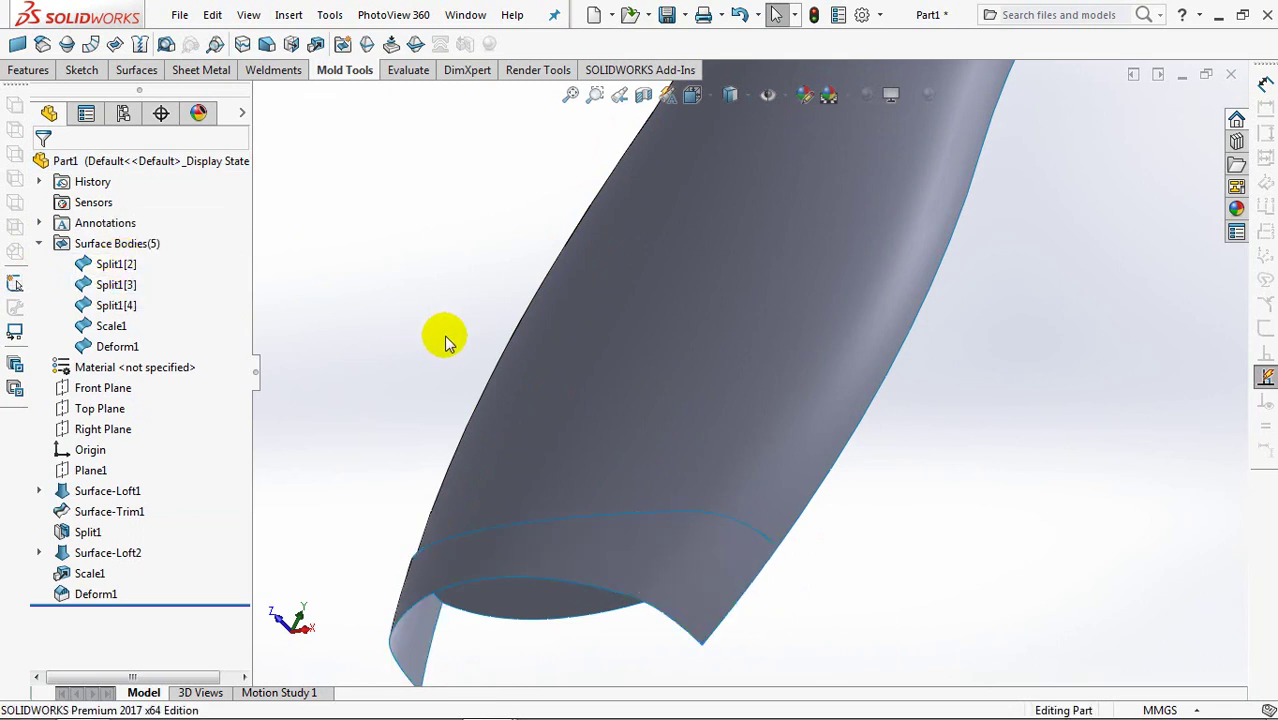
pyautogui.click(593, 434)
pyautogui.click(662, 377)
# Scale the Scale1 rim body about the Origin with Z 1.05263158, creating Scale2.
pyautogui.moveTo(570, 342)
pyautogui.mouseDown(button='middle')
pyautogui.moveTo(568, 540)
pyautogui.moveTo(665, 465)
pyautogui.moveTo(679, 314)
pyautogui.mouseUp(button='middle')
pyautogui.moveTo(696, 379); pyautogui.dragTo(842, 205, button='middle')
pyautogui.click(316, 44)
pyautogui.click(698, 362)
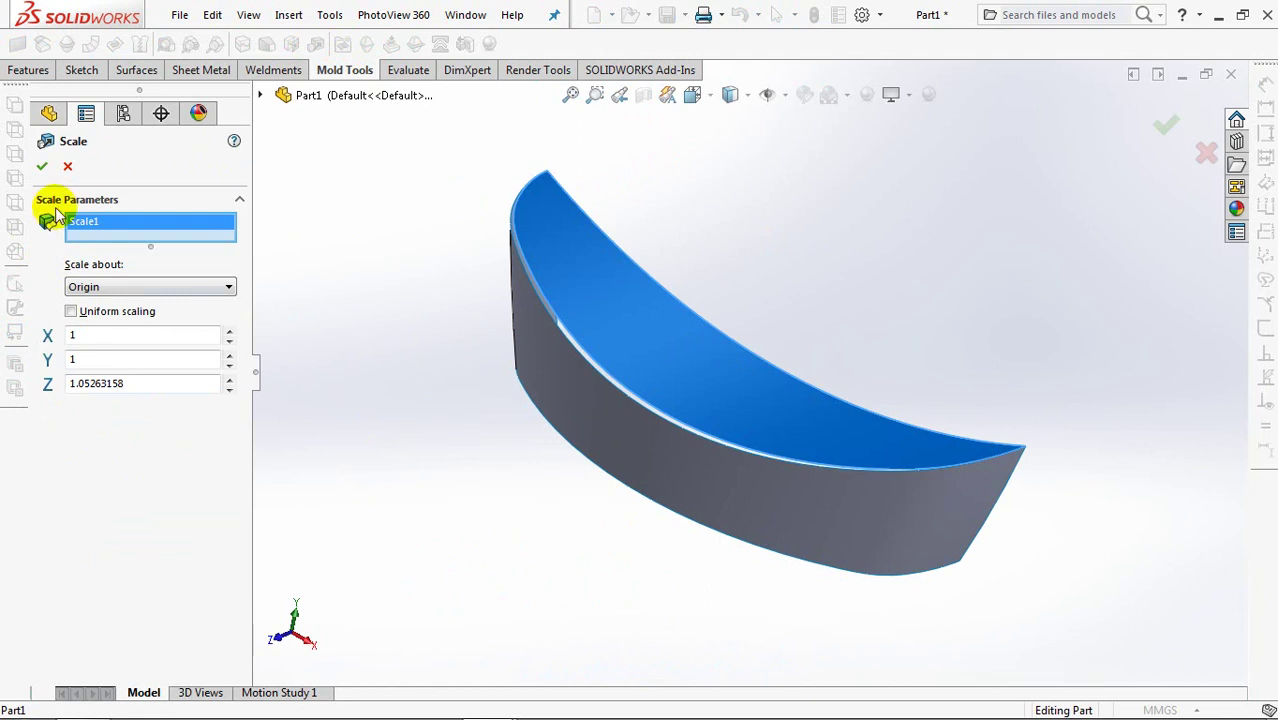
pyautogui.click(42, 170)
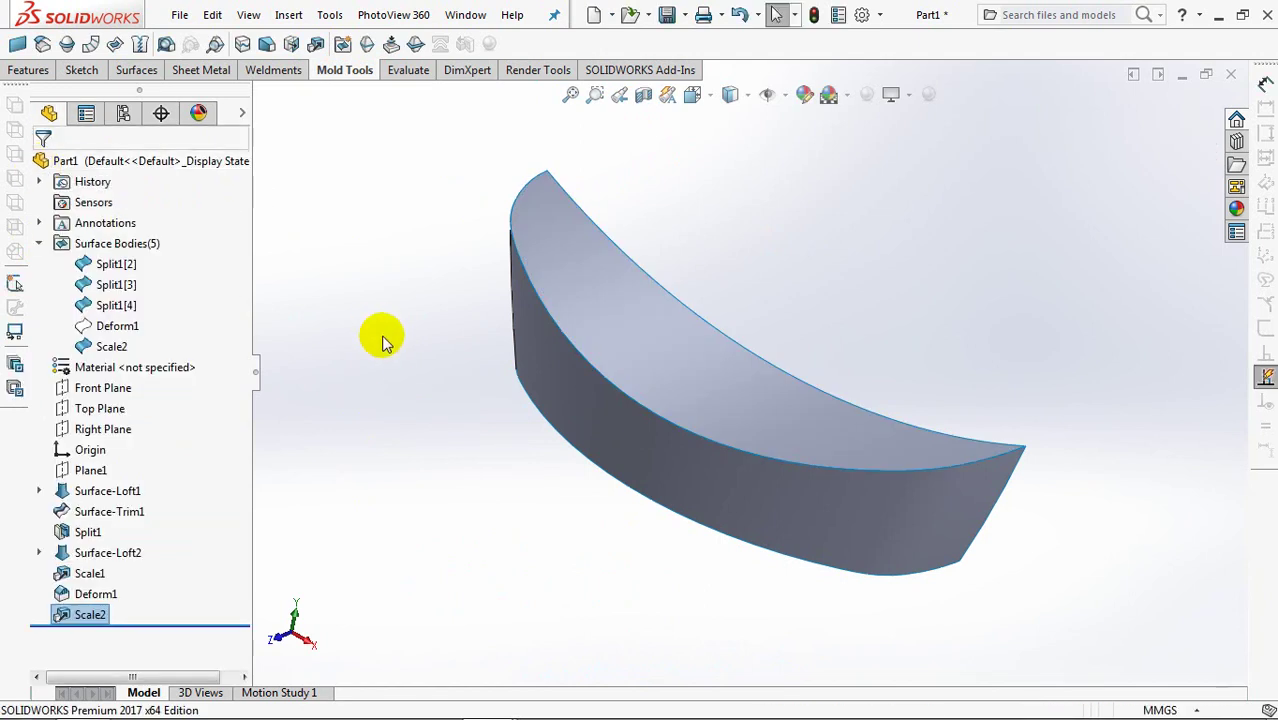
# Knit the Scale2 rim and Split1[3] into Surface-Knit1.
pyautogui.click(130, 44)
pyautogui.click(613, 340)
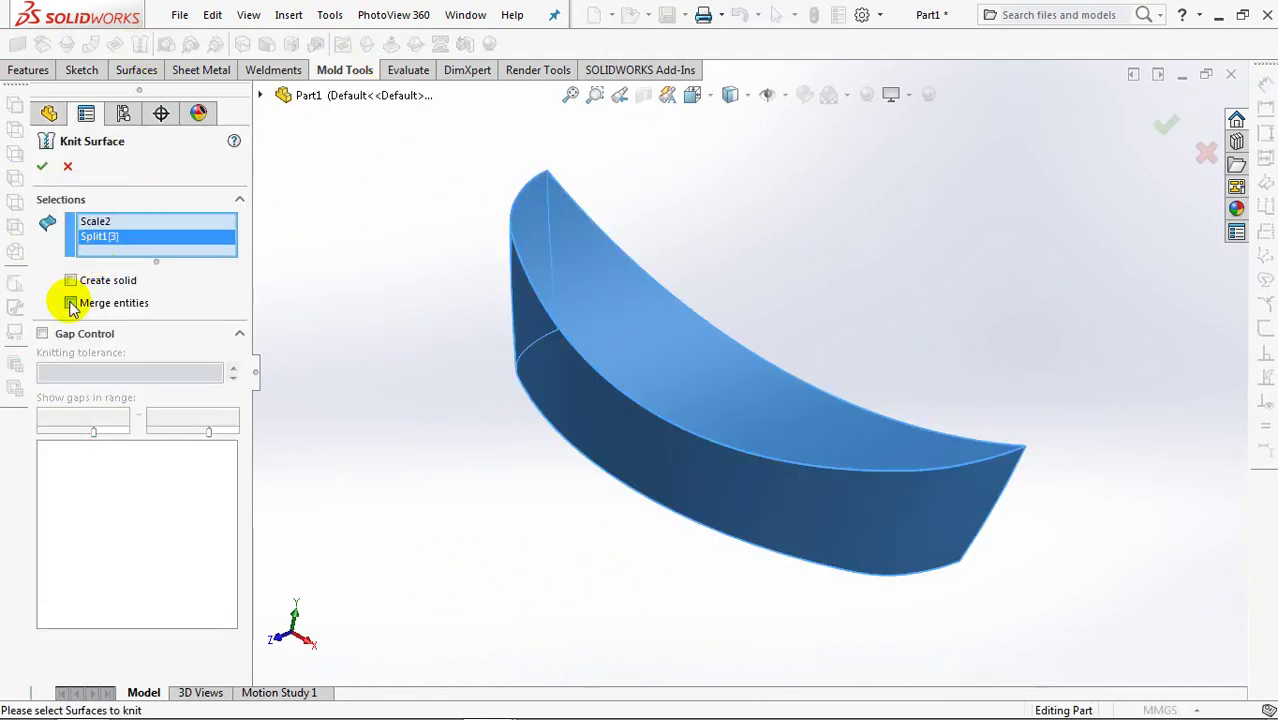
pyautogui.click(41, 163)
# Round the rim's top edge with a 0.70 mm fillet.
pyautogui.click(137, 71)
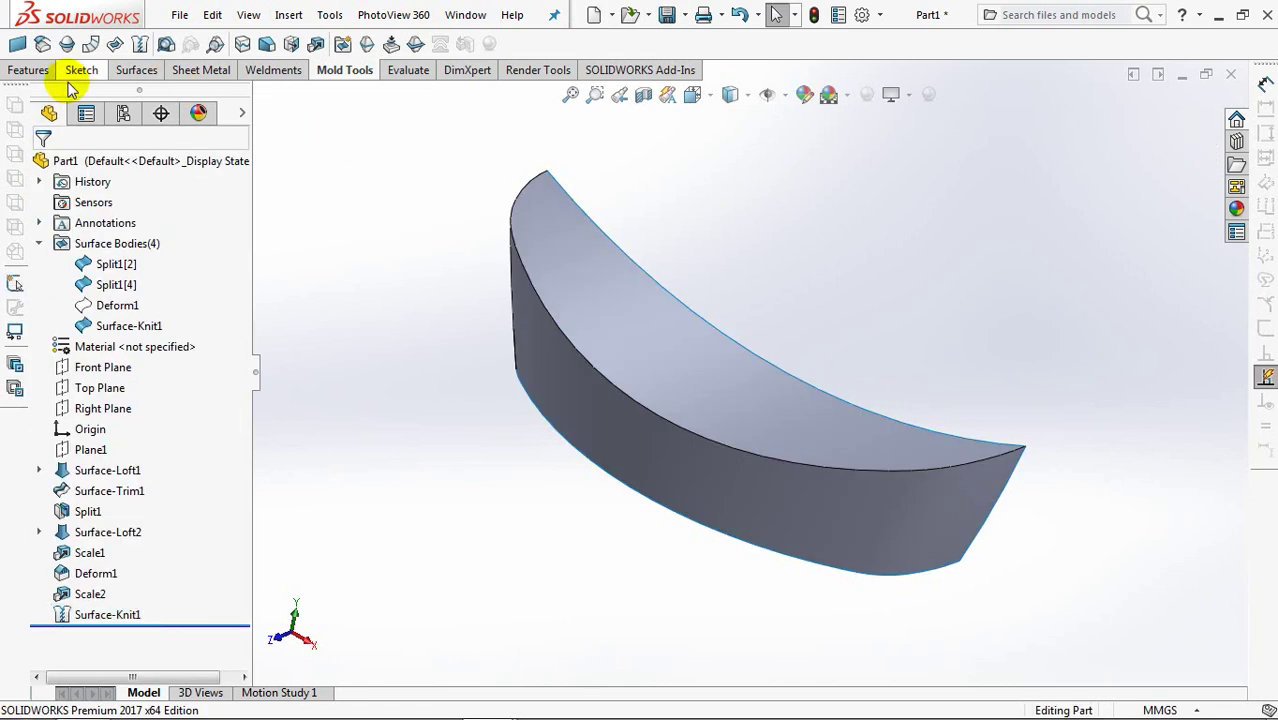
pyautogui.click(289, 44)
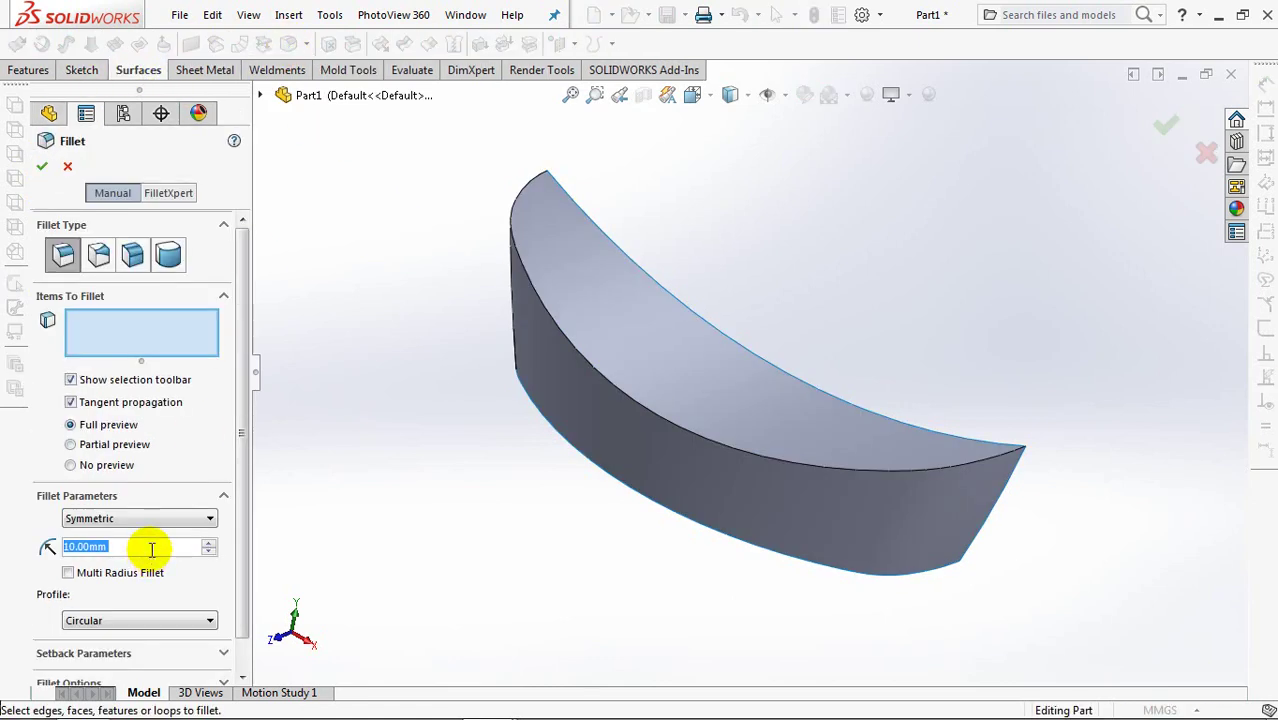
pyautogui.click(655, 415)
pyautogui.click(41, 170)
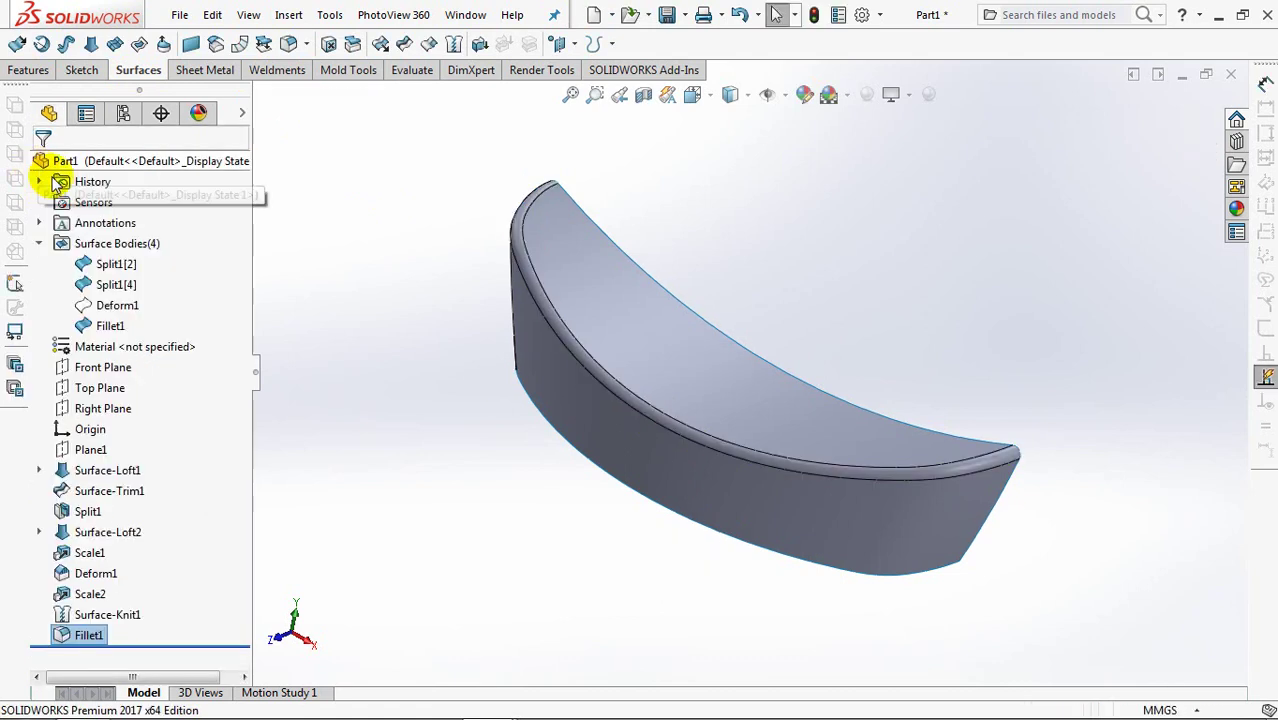
# Show Deform1 again and extend its bottom edge 2.00 mm as the same surface.
pyautogui.click(118, 305)
pyautogui.click(420, 400)
pyautogui.moveTo(442, 385); pyautogui.dragTo(485, 276, button='middle')
pyautogui.click(380, 43)
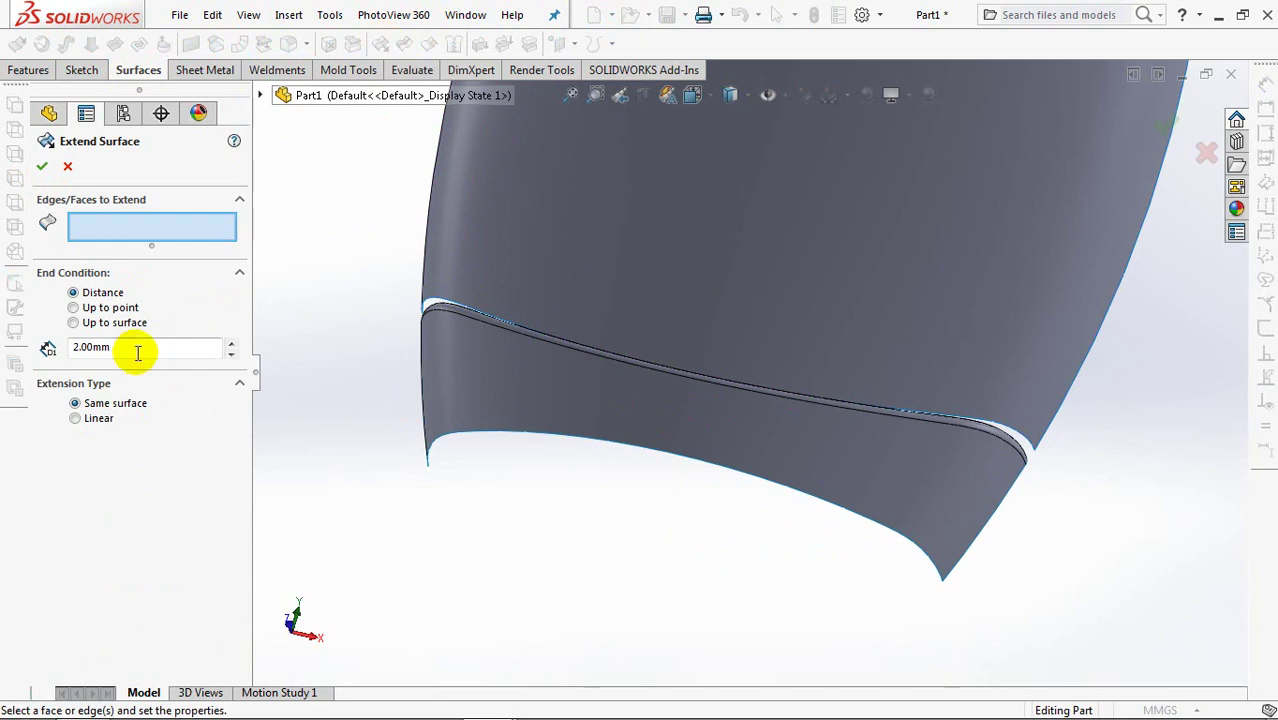
pyautogui.click(448, 300)
pyautogui.click(42, 168)
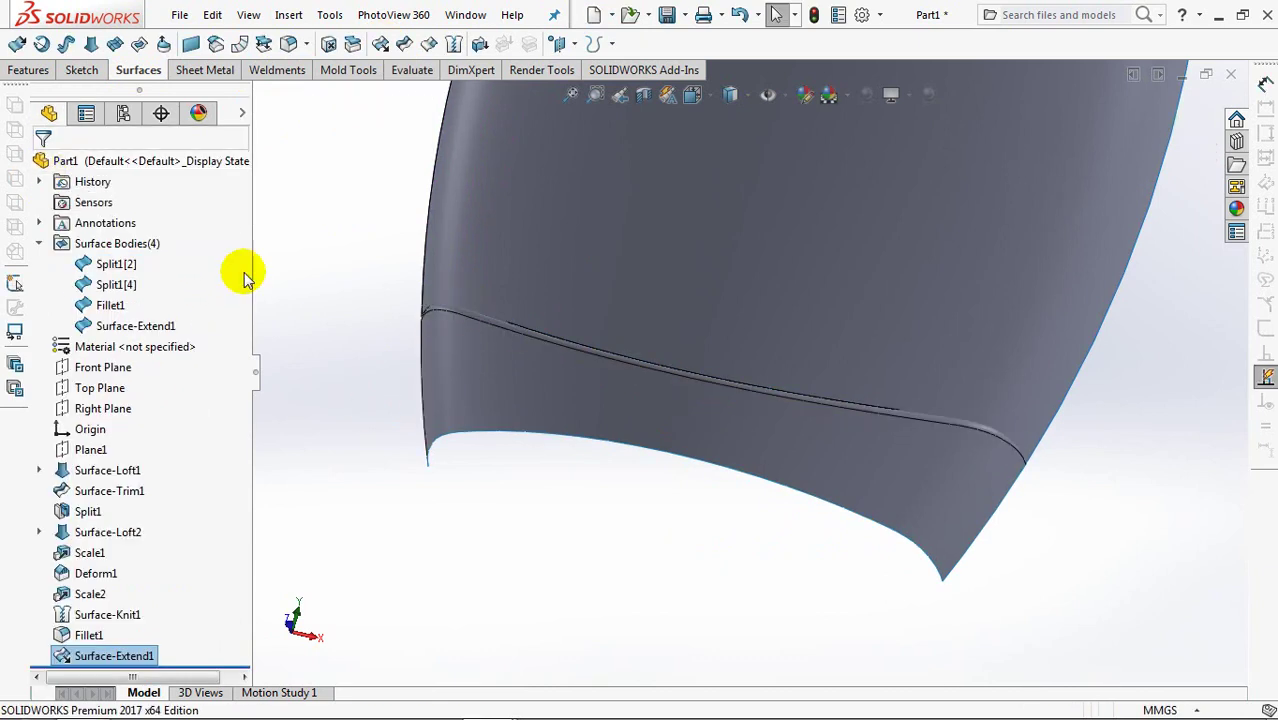
# Mutually trim Surface-Extend1 and Fillet1, keeping both pieces, into Surface-Trim2.
pyautogui.click(403, 43)
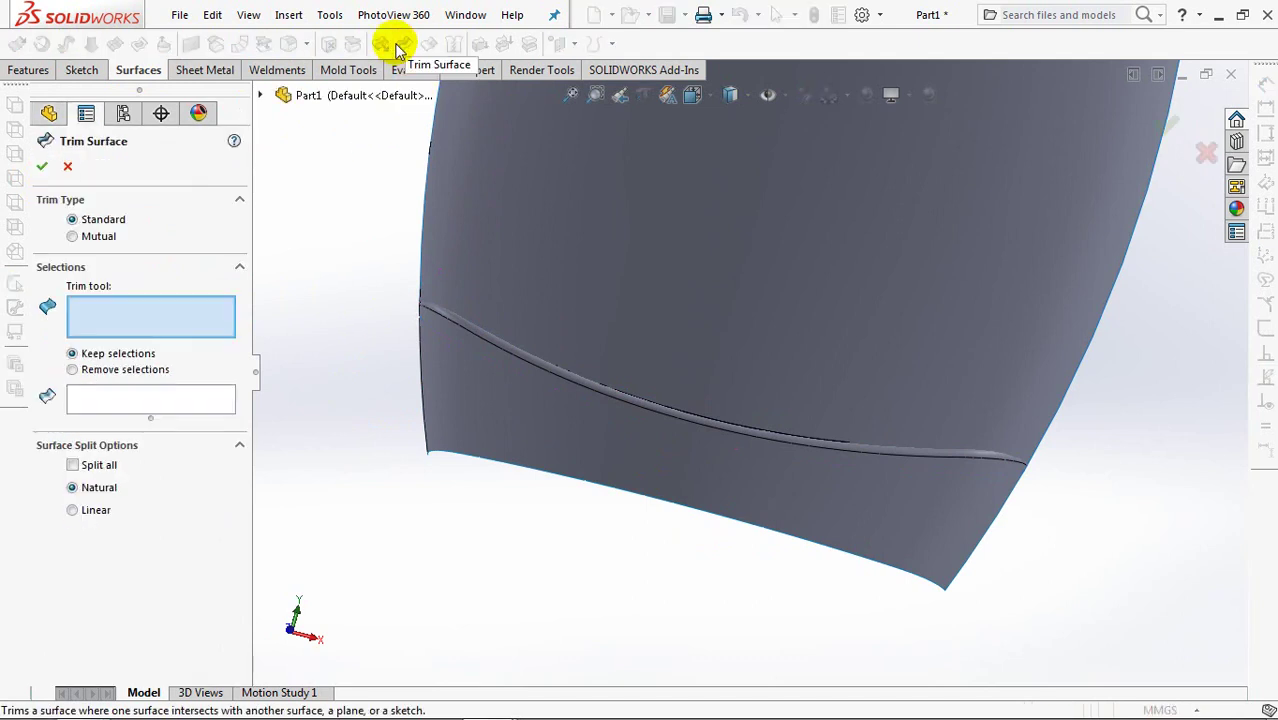
pyautogui.click(72, 236)
pyautogui.click(472, 412)
pyautogui.click(482, 397)
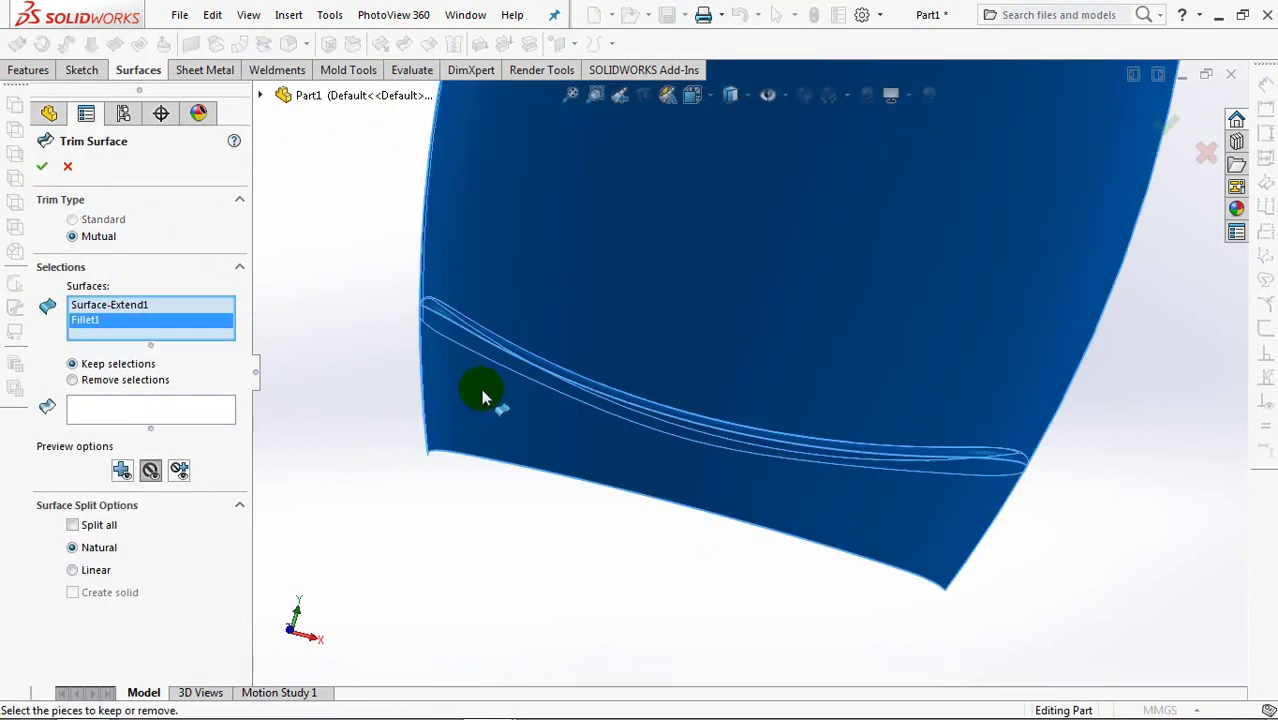
pyautogui.click(98, 413)
pyautogui.click(590, 255)
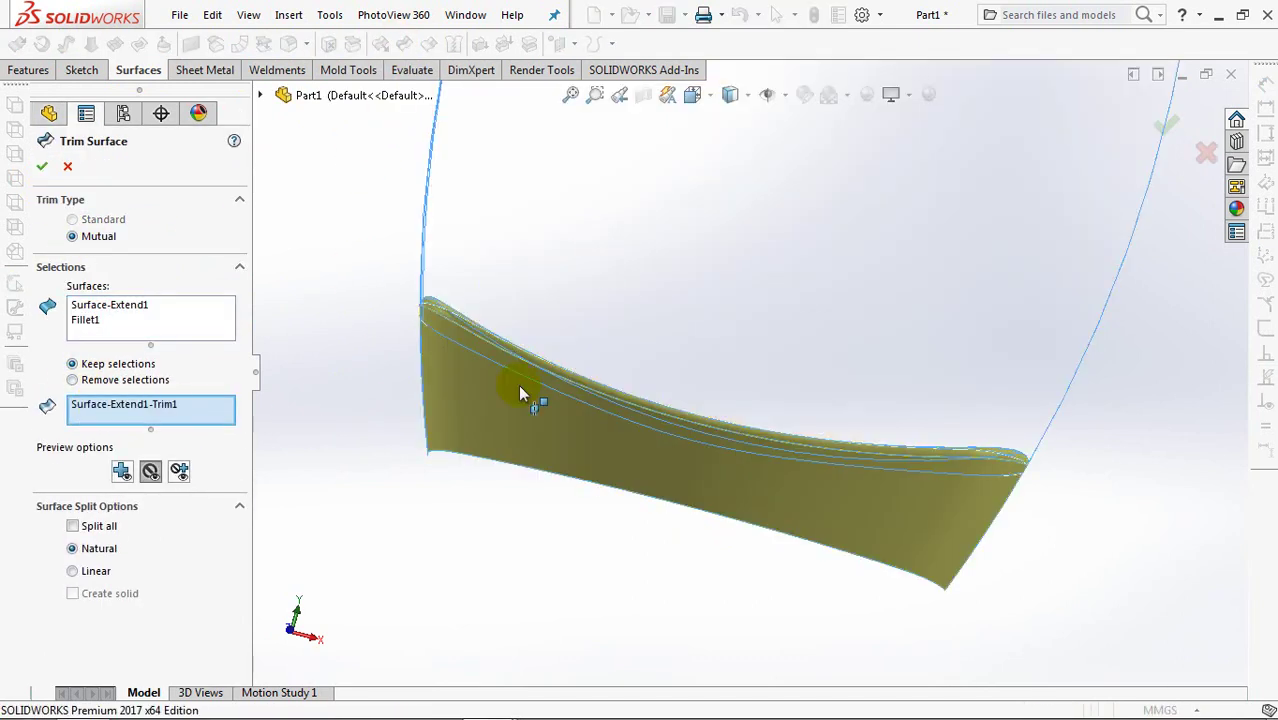
pyautogui.click(490, 421)
pyautogui.moveTo(540, 381)
pyautogui.mouseDown(button='middle')
pyautogui.moveTo(591, 427)
pyautogui.moveTo(416, 364)
pyautogui.mouseUp(button='middle')
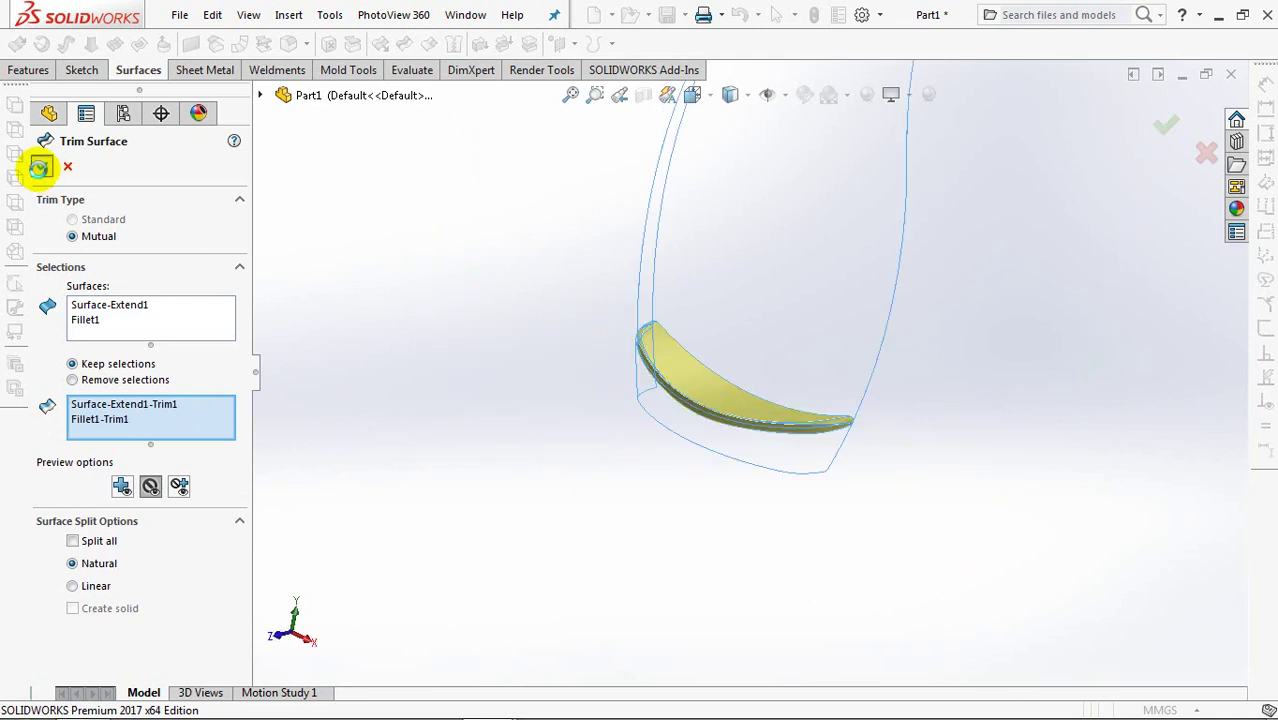
pyautogui.click(39, 168)
pyautogui.moveTo(543, 314)
pyautogui.mouseDown(button='middle')
pyautogui.moveTo(556, 417)
pyautogui.moveTo(589, 381)
pyautogui.mouseUp(button='middle')
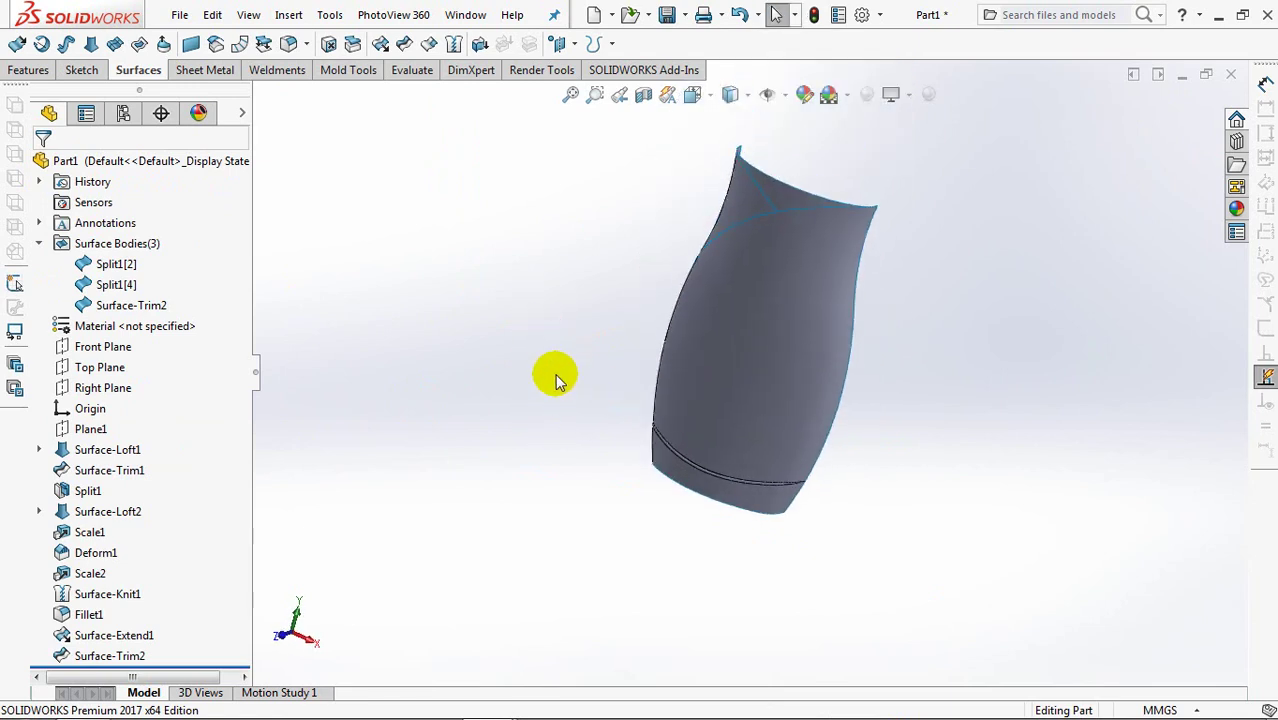
# Hide the trimmed vase body and view the remaining Split1[2] petal from the front.
pyautogui.hotkey('ctrl', '7')
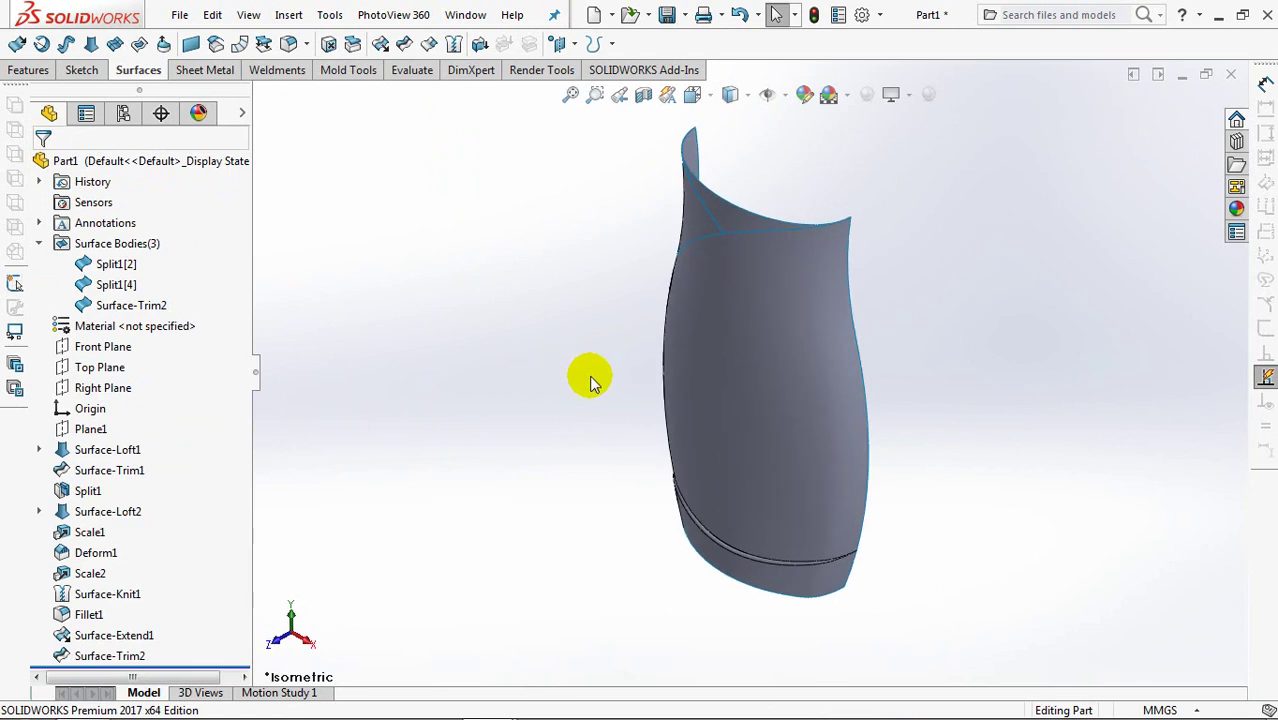
pyautogui.click(783, 365)
pyautogui.click(836, 306)
pyautogui.click(776, 218)
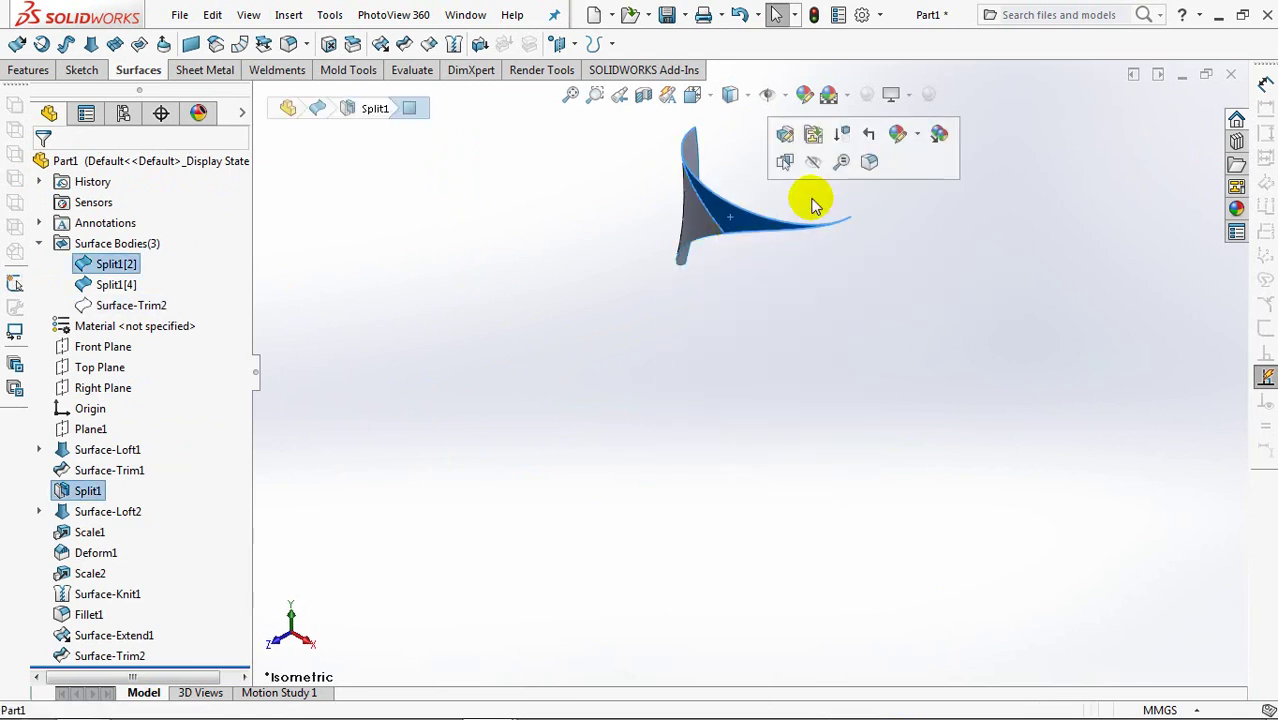
pyautogui.moveTo(790, 212)
pyautogui.mouseDown(button='middle')
pyautogui.moveTo(779, 254)
pyautogui.moveTo(760, 246)
pyautogui.moveTo(764, 353)
pyautogui.moveTo(805, 355)
pyautogui.mouseUp(button='middle')
pyautogui.click(498, 440)
pyautogui.moveTo(498, 440)
pyautogui.mouseDown(button='middle')
pyautogui.moveTo(508, 345)
pyautogui.moveTo(480, 340)
pyautogui.mouseUp(button='middle')
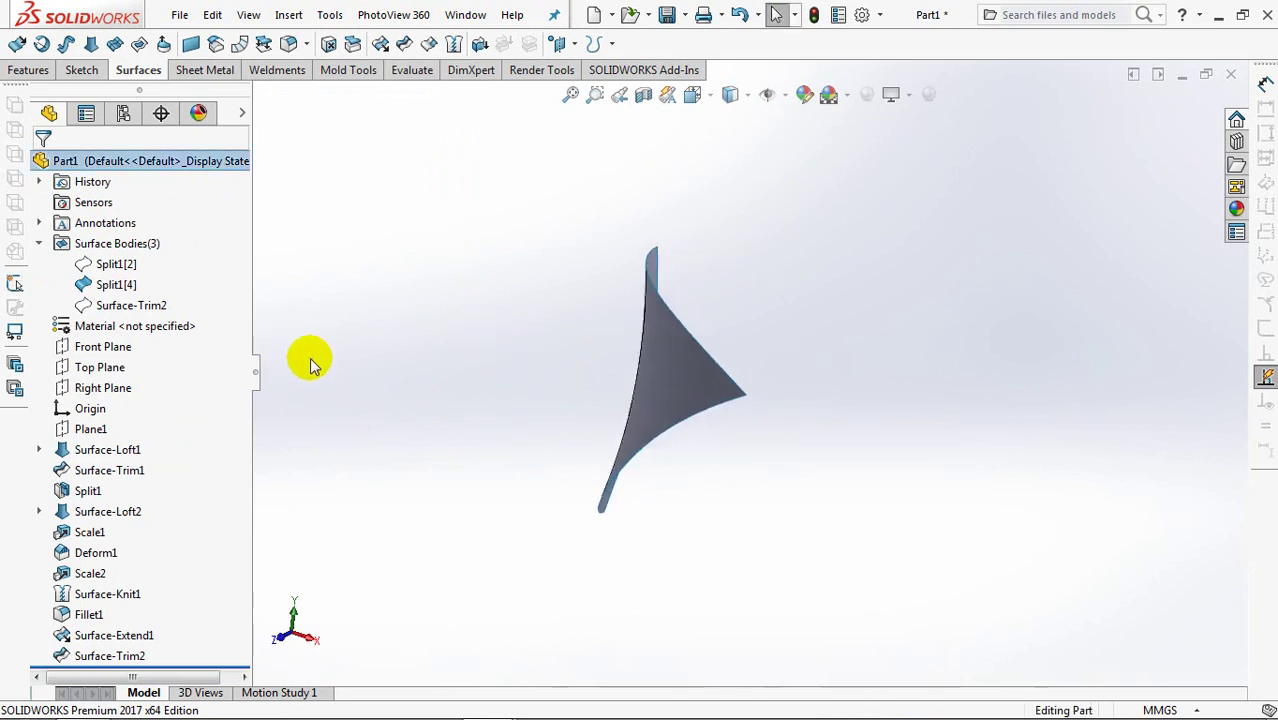
pyautogui.hotkey('ctrl', '1')
# Sketch on the Front Plane, converting the petal's surface edge into Sketch5.
pyautogui.click(100, 350)
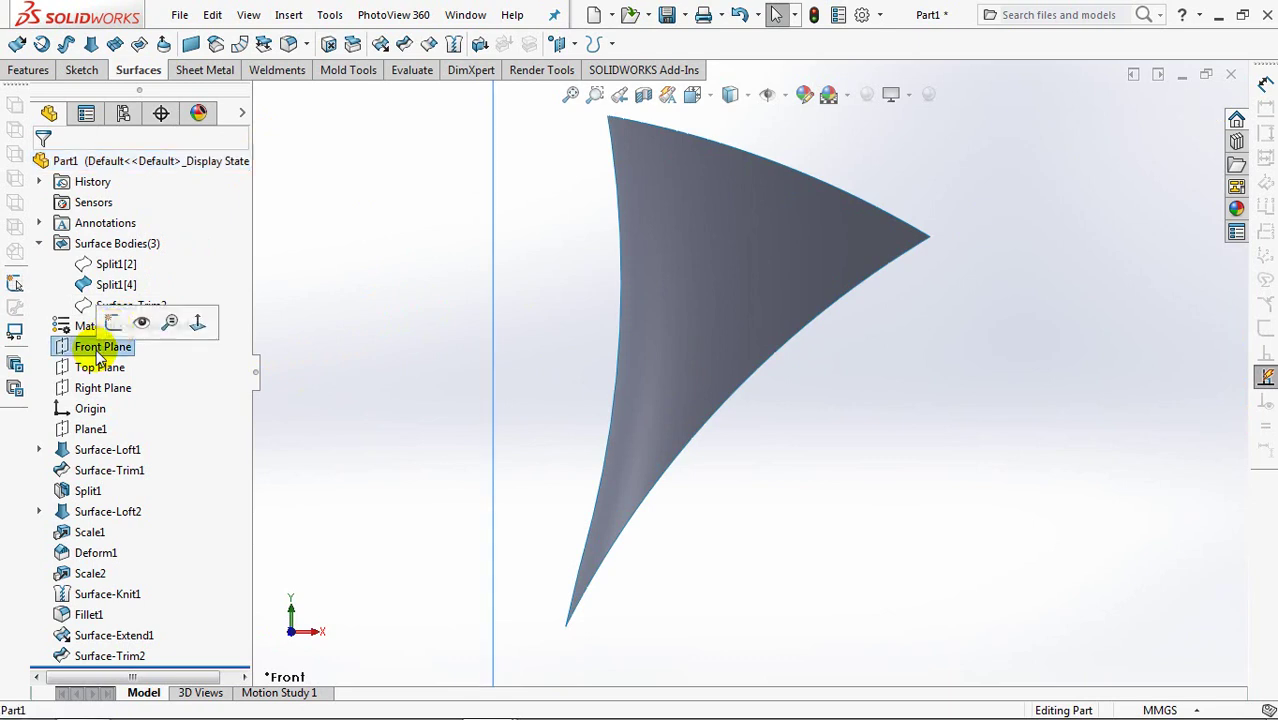
pyautogui.click(113, 323)
pyautogui.click(770, 363)
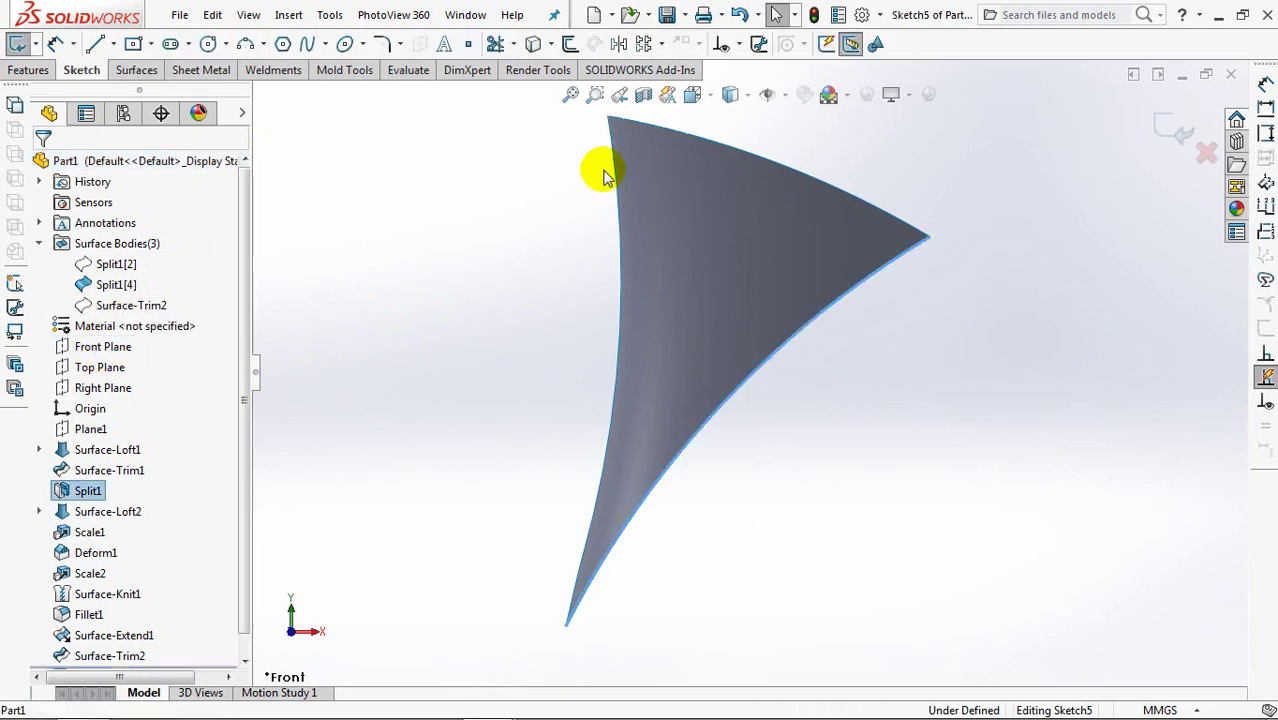
pyautogui.click(533, 43)
pyautogui.moveTo(988, 384); pyautogui.dragTo(1013, 371, button='middle')
pyautogui.click(1168, 122)
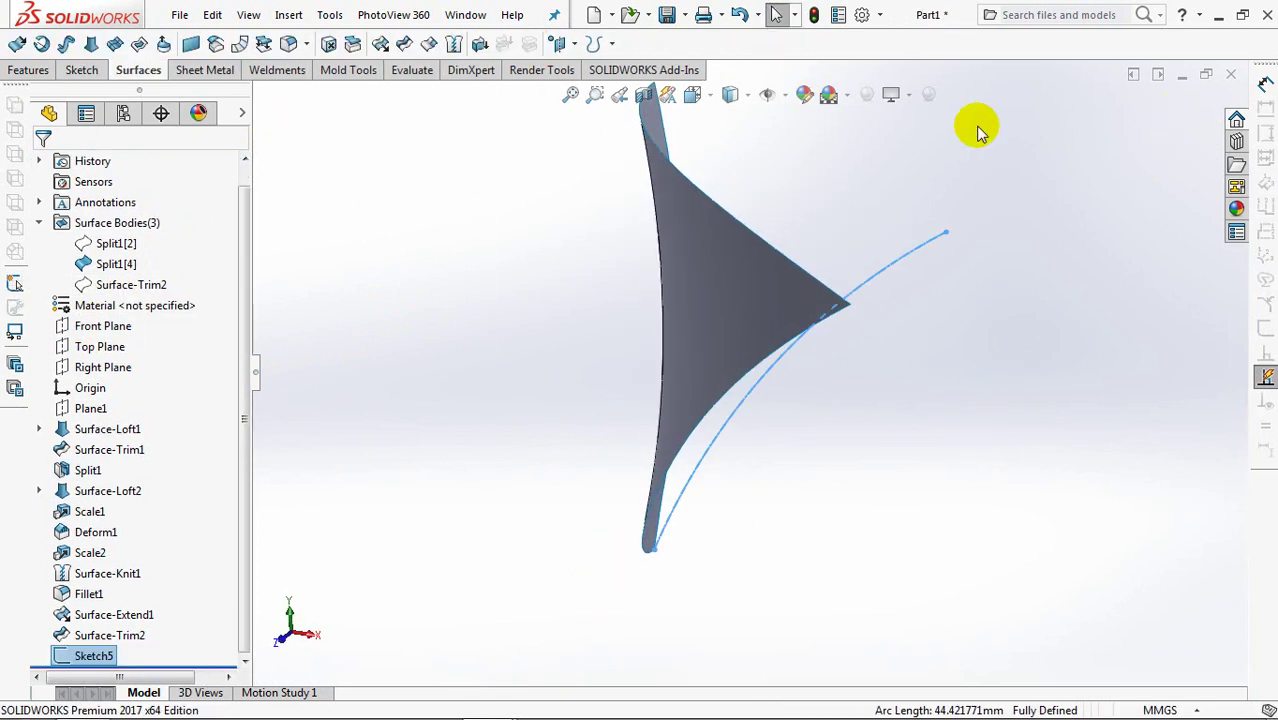
# Loft a surface from Sketch5 to the petal's Edge<1>, aligning the connectors.
pyautogui.click(90, 45)
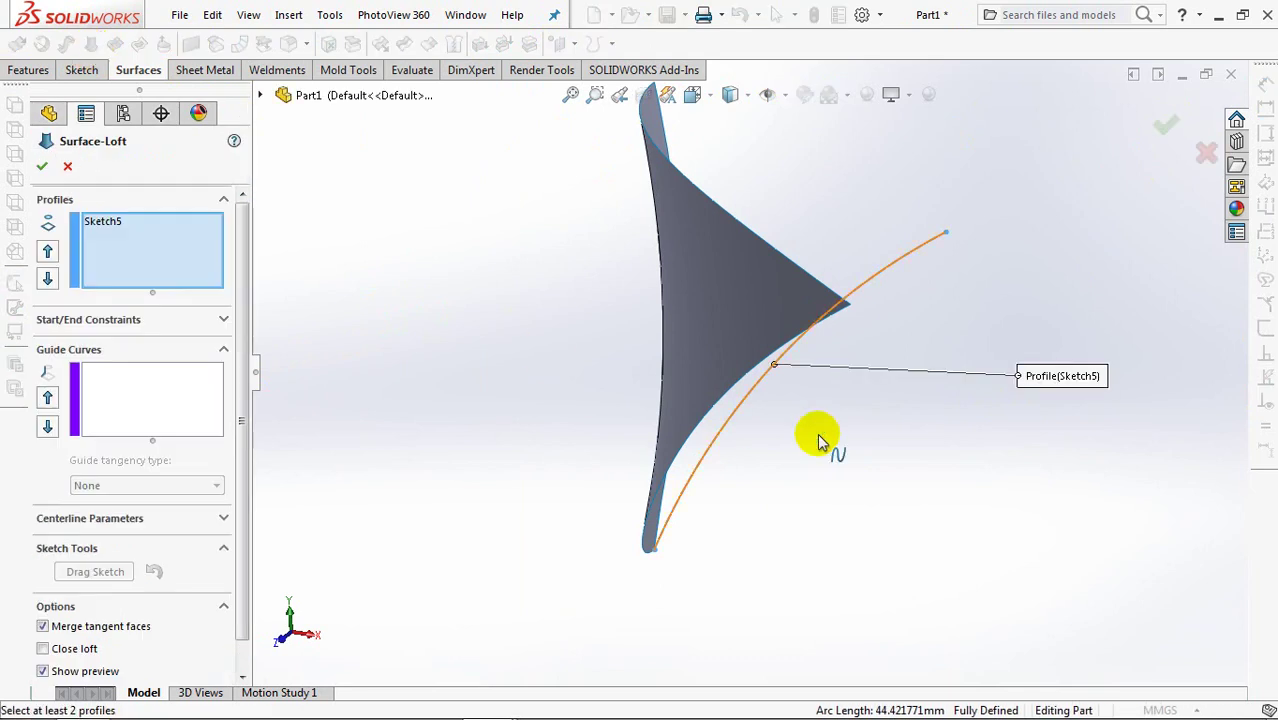
pyautogui.click(744, 381)
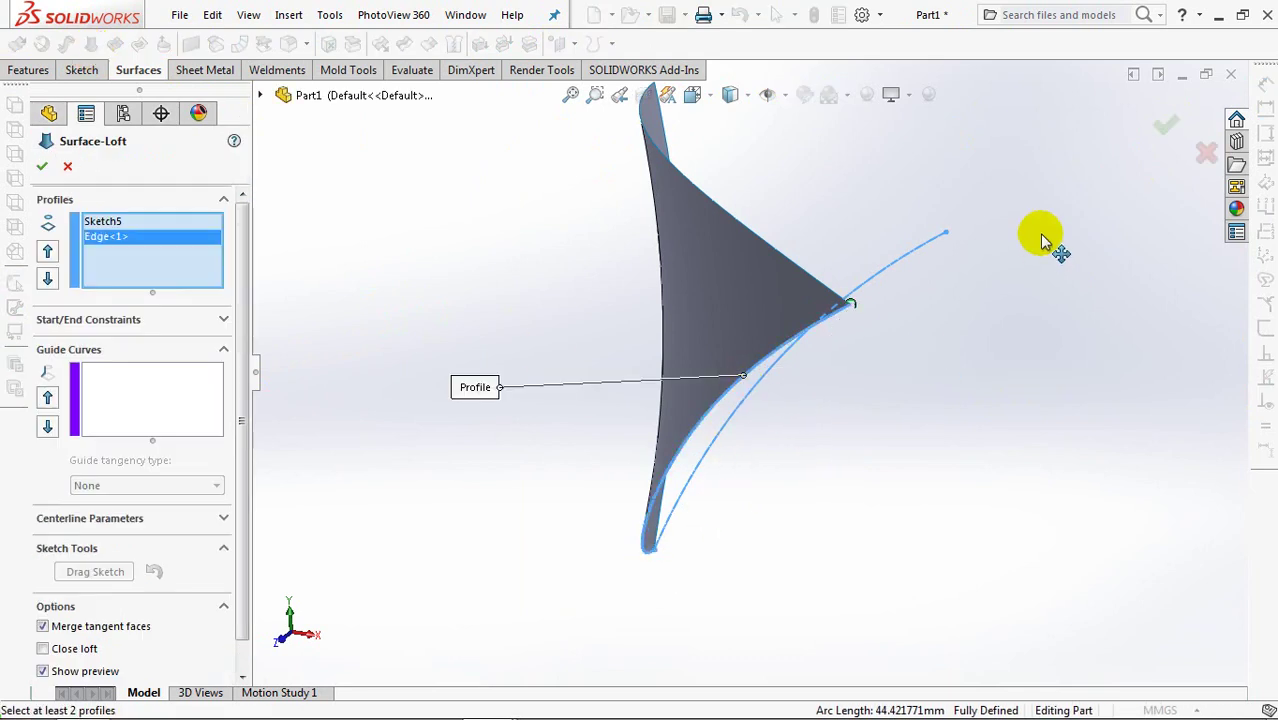
pyautogui.moveTo(655, 548); pyautogui.dragTo(946, 233)
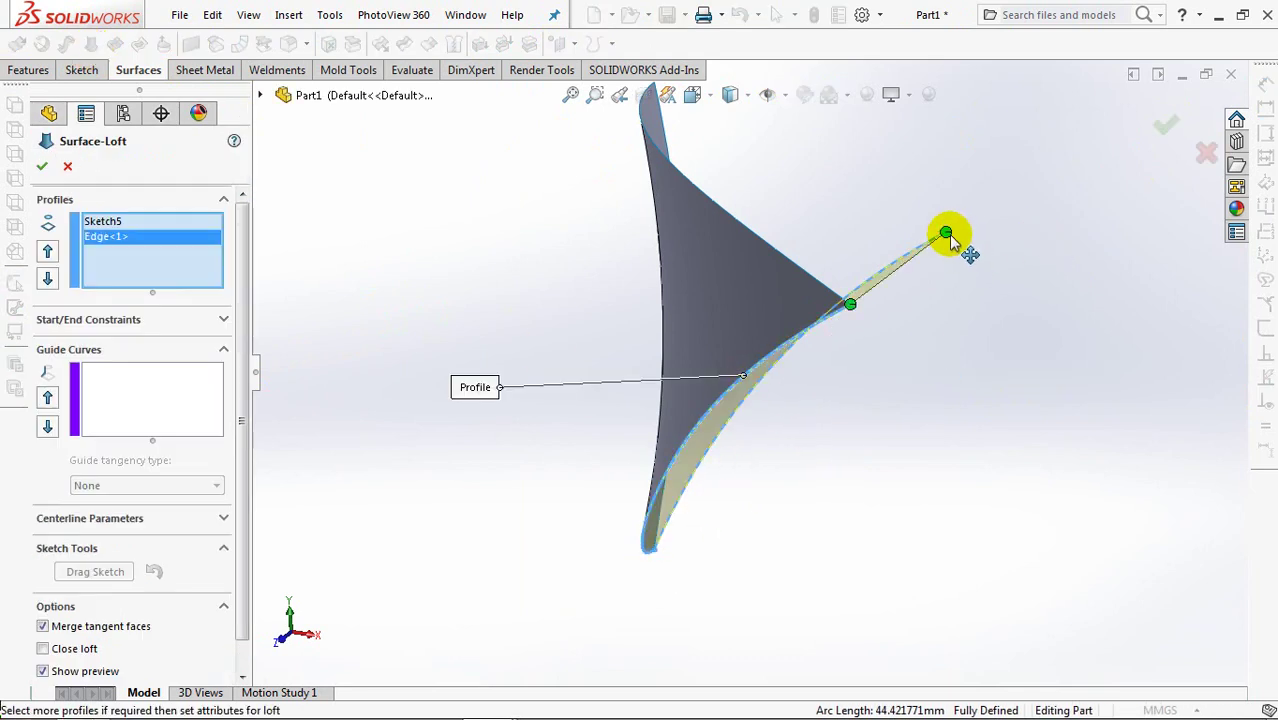
pyautogui.click(1168, 125)
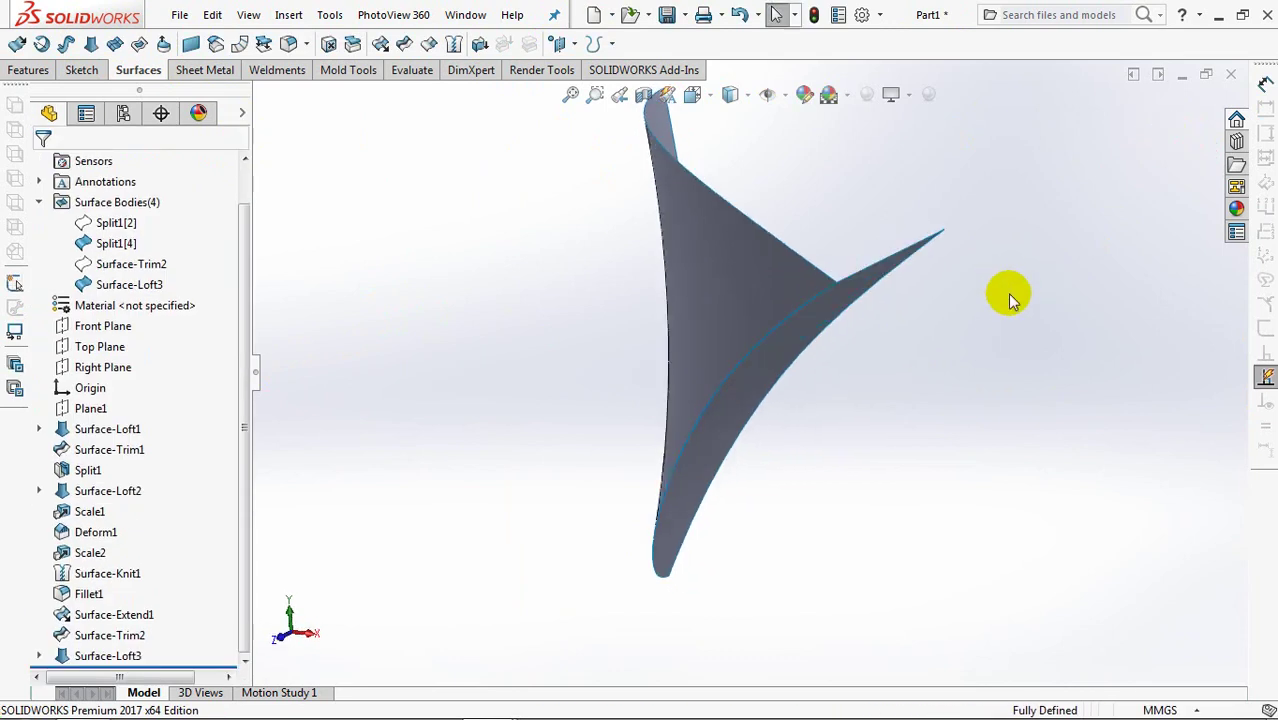
# Scale Surface-Loft3 about the Origin with X 1, Y 1 and Z 0.95, creating Scale3.
pyautogui.press('f')
pyautogui.click(340, 72)
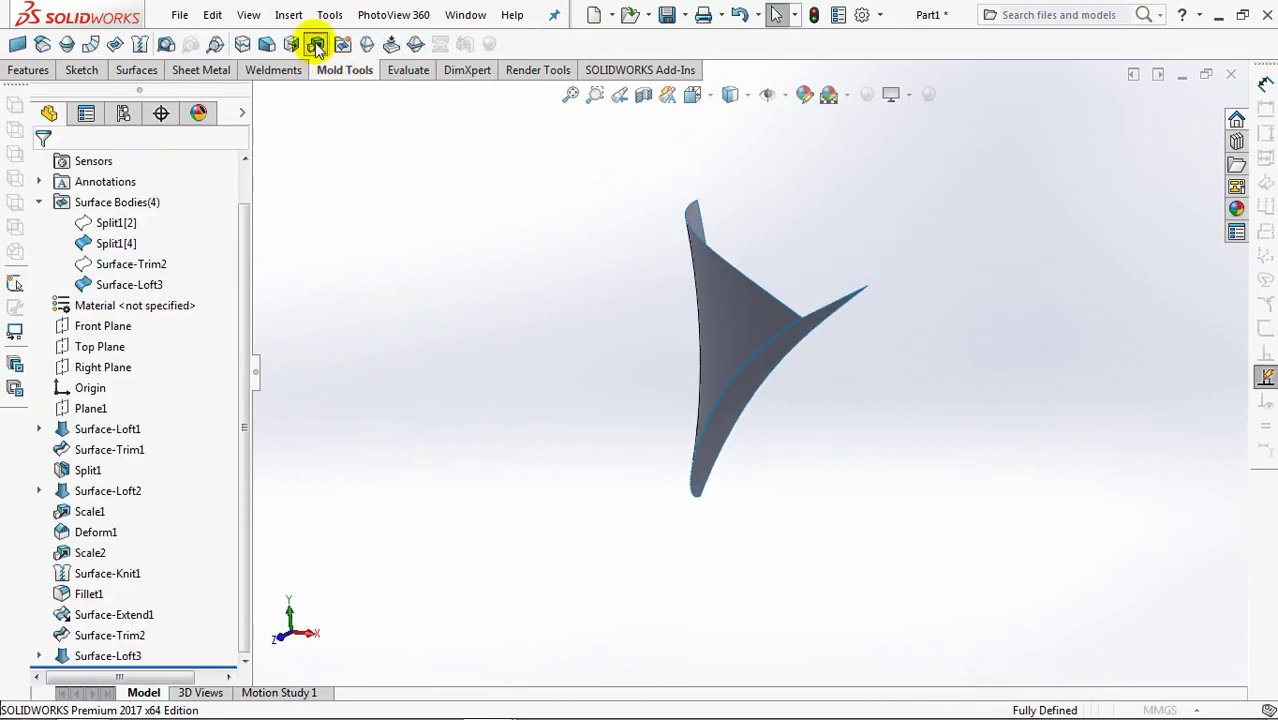
pyautogui.click(316, 45)
pyautogui.click(199, 295)
pyautogui.click(185, 297)
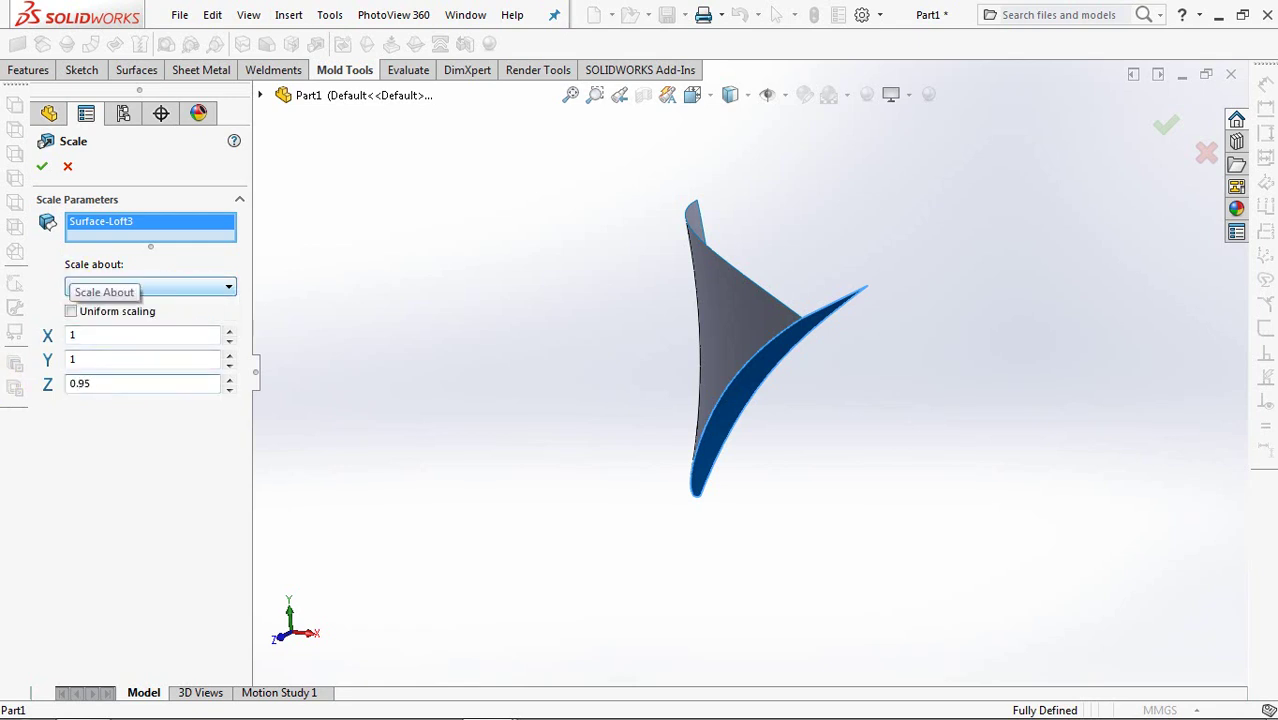
pyautogui.click(43, 170)
pyautogui.moveTo(599, 451); pyautogui.dragTo(690, 388, button='middle')
pyautogui.moveTo(766, 415)
pyautogui.keyDown('shift'); pyautogui.mouseDown(button='middle')
pyautogui.moveTo(766, 352)
pyautogui.moveTo(831, 485)
pyautogui.moveTo(827, 471)
pyautogui.moveTo(821, 491)
pyautogui.mouseUp(button='middle'); pyautogui.keyUp('shift')
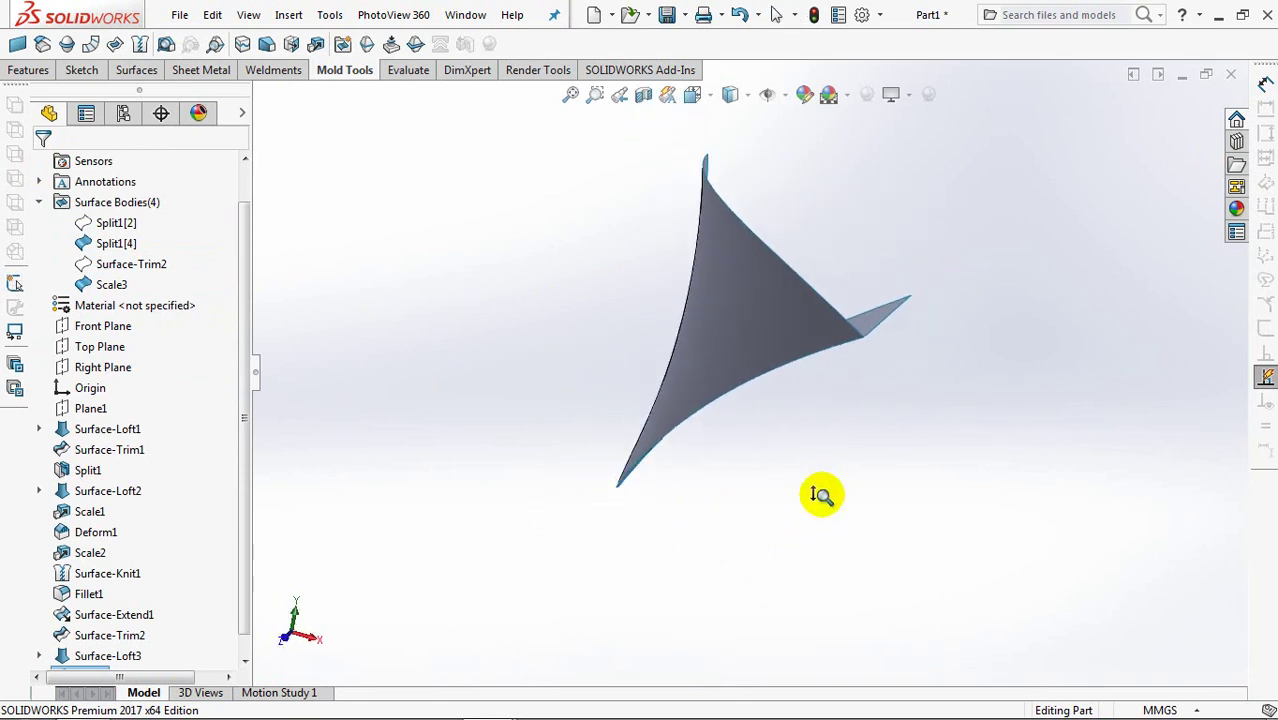
# Show the Sketch3 guide curves from under Surface-Loft1.
pyautogui.click(39, 429)
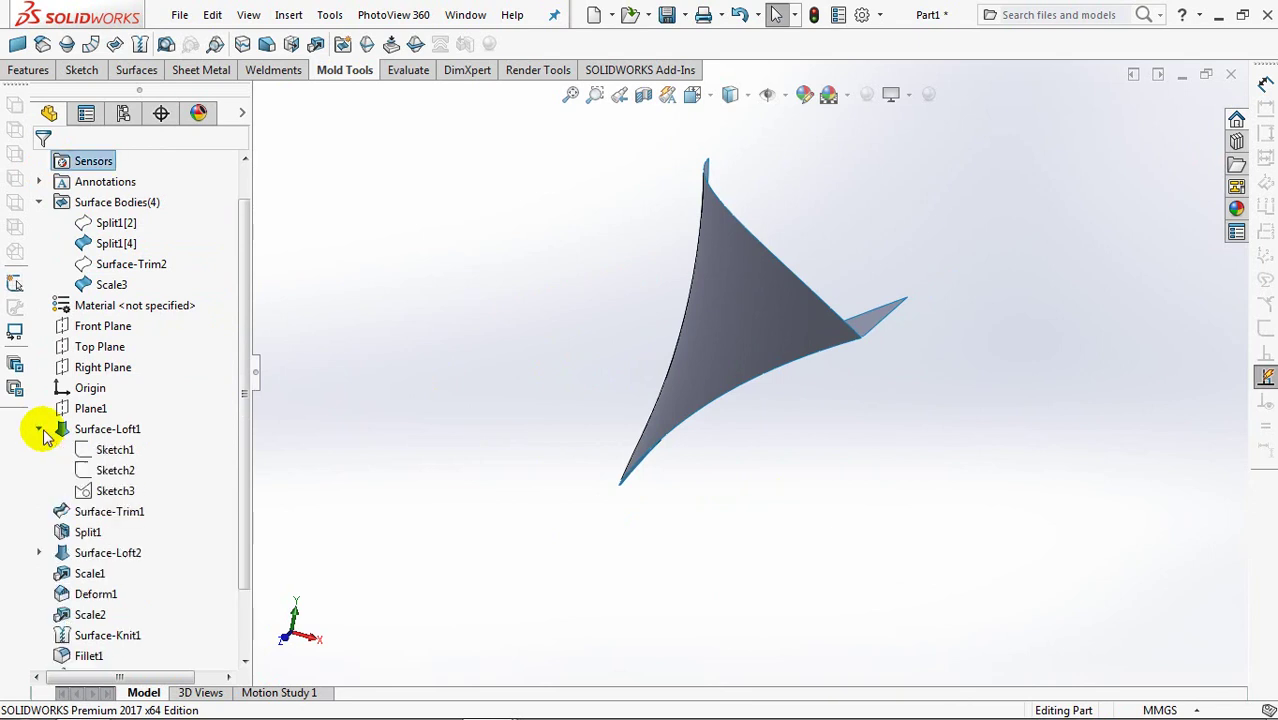
pyautogui.click(100, 490)
pyautogui.click(130, 425)
pyautogui.moveTo(472, 405)
pyautogui.mouseDown(button='middle')
pyautogui.moveTo(562, 590)
pyautogui.moveTo(665, 551)
pyautogui.moveTo(620, 638)
pyautogui.mouseUp(button='middle')
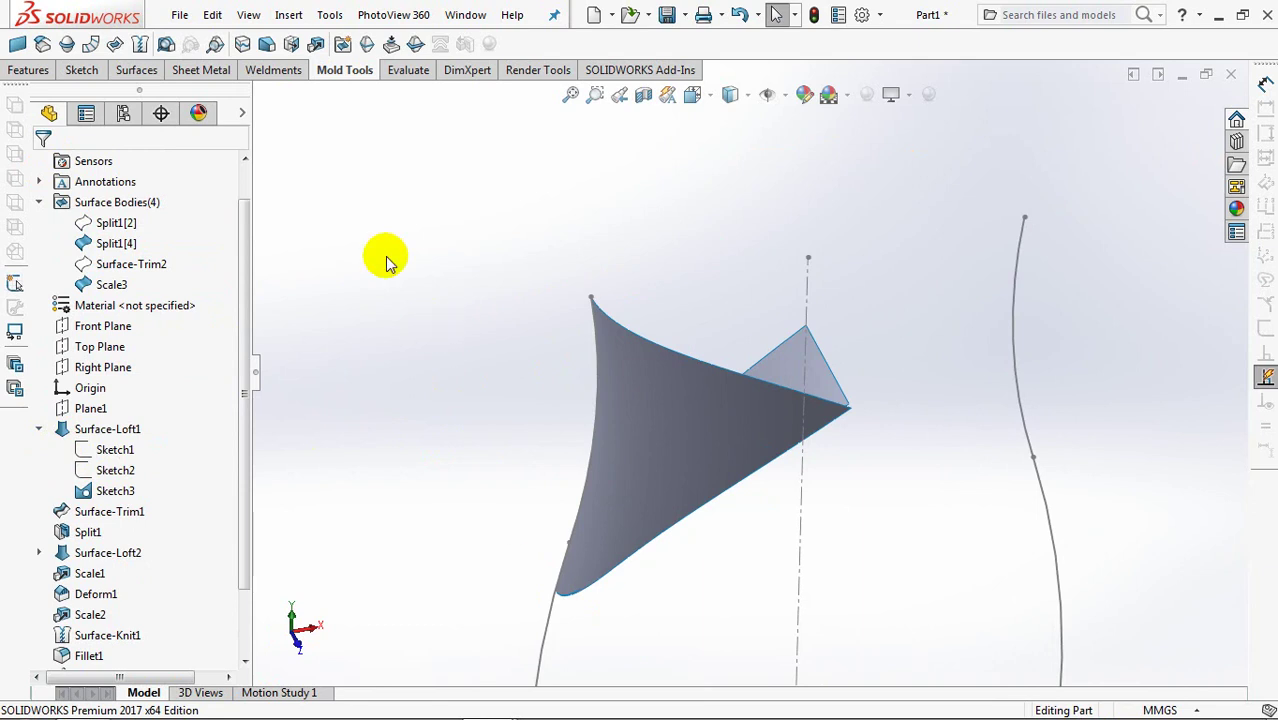
pyautogui.click(288, 14)
pyautogui.moveTo(320, 104)
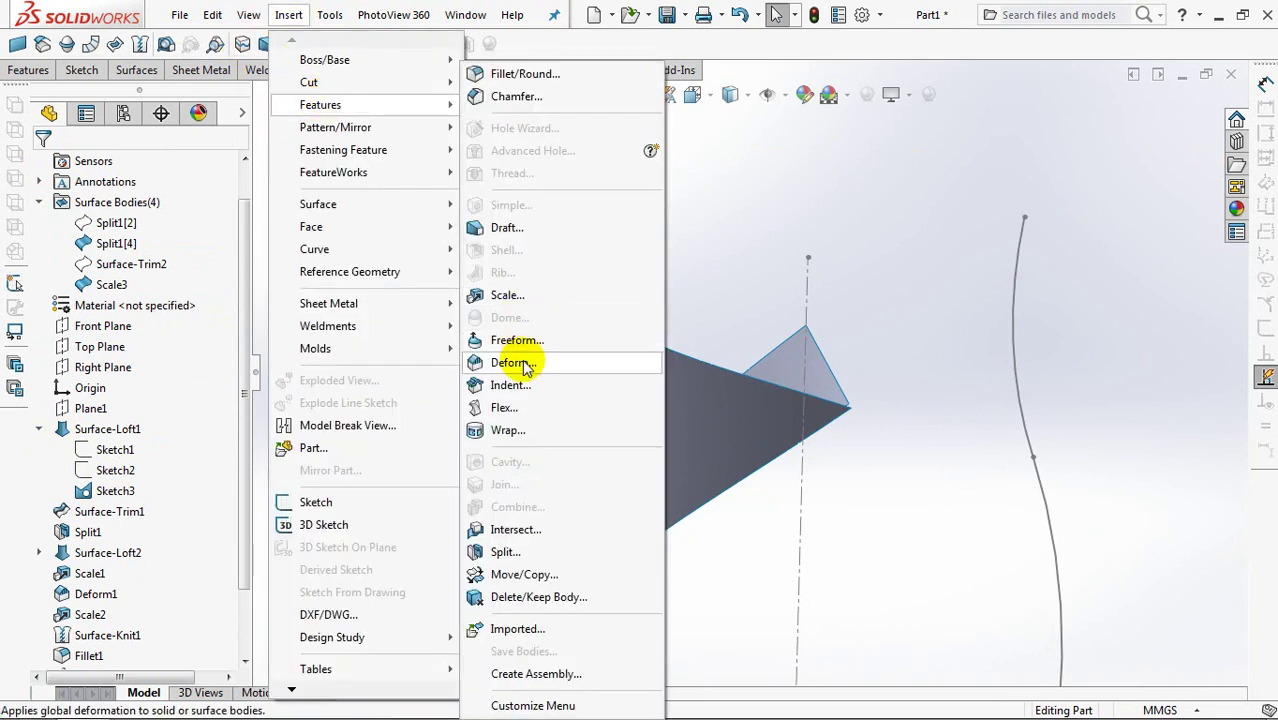
# Start a curve-to-curve Deform with the petal's Edge<1> as initial and loft Edge<2> as target.
pyautogui.click(525, 367)
pyautogui.moveTo(522, 362)
pyautogui.mouseDown(button='middle')
pyautogui.moveTo(456, 345)
pyautogui.moveTo(428, 228)
pyautogui.mouseUp(button='middle')
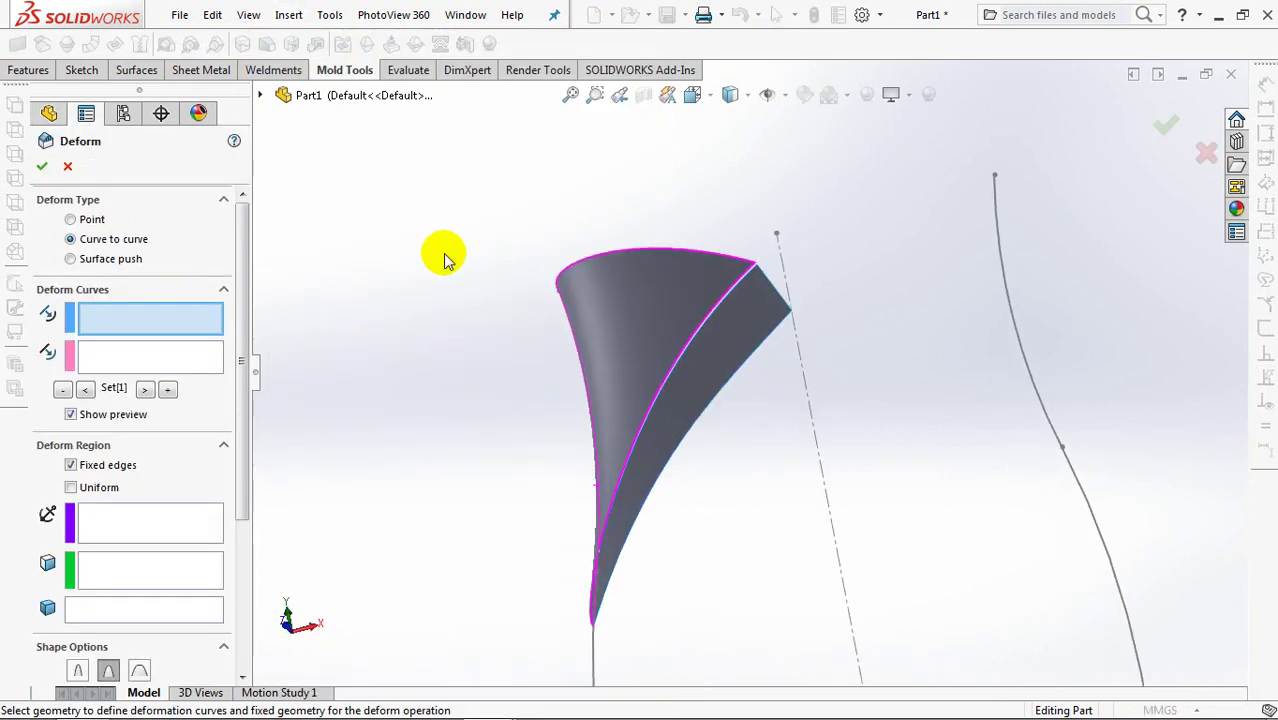
pyautogui.scroll(-3, 690, 350)
pyautogui.scroll(-3, 700, 290)
pyautogui.click(627, 208)
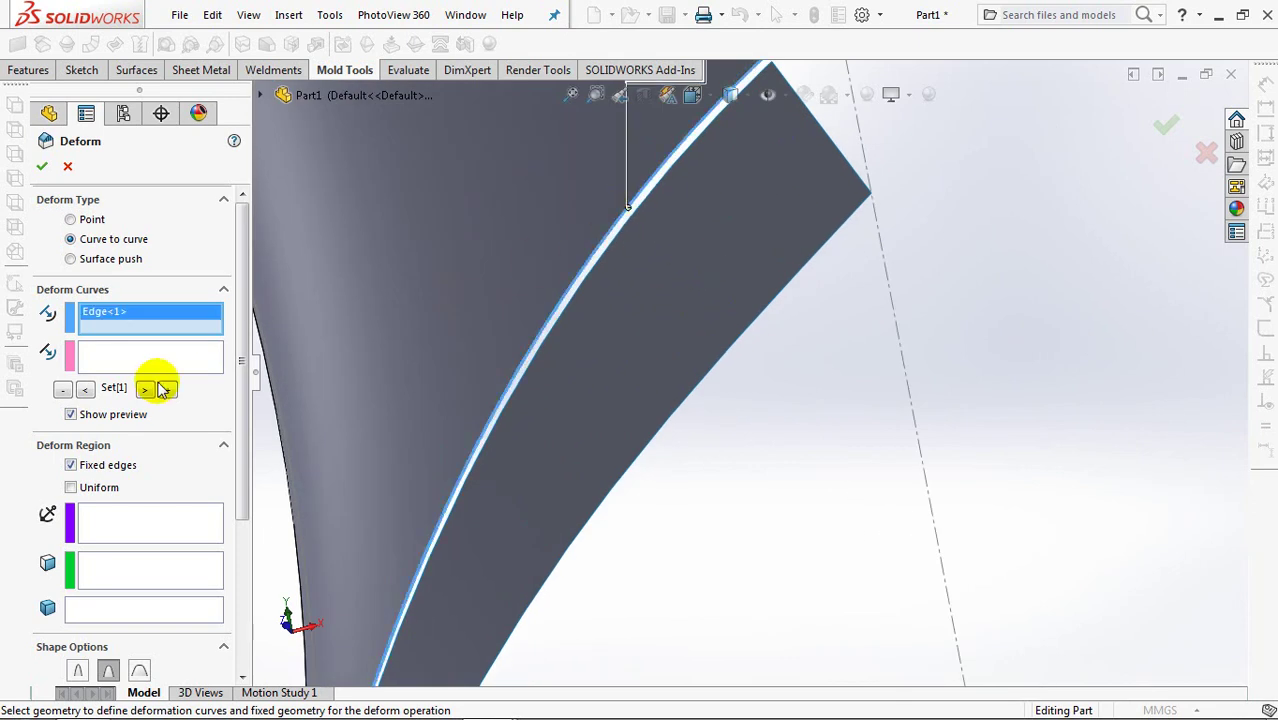
pyautogui.click(567, 310)
pyautogui.scroll(3, 567, 310)
pyautogui.scroll(2, 570, 360)
pyautogui.click(132, 607)
# Deform the Split1[4] body with Arc4@Sketch3 held fixed, creating Deform2.
pyautogui.click(594, 371)
pyautogui.moveTo(594, 371)
pyautogui.mouseDown(button='middle')
pyautogui.moveTo(571, 399)
pyautogui.moveTo(659, 465)
pyautogui.mouseUp(button='middle')
pyautogui.click(113, 530)
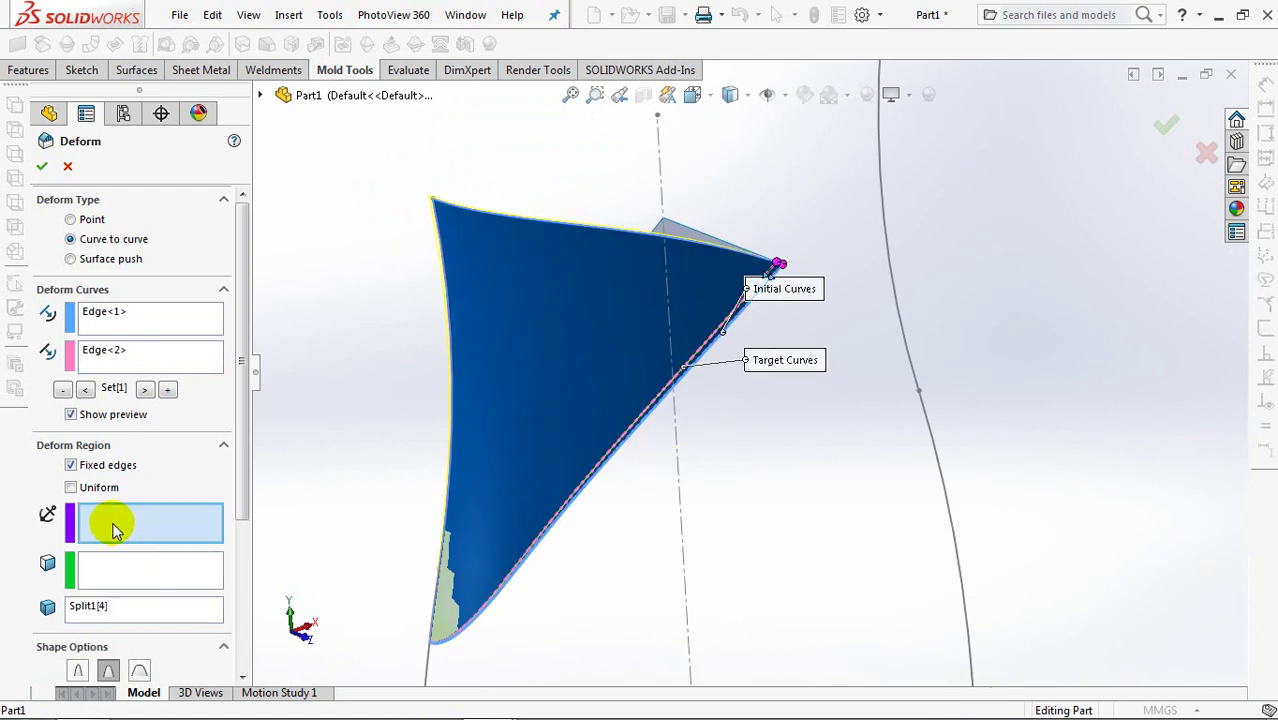
pyautogui.click(449, 297)
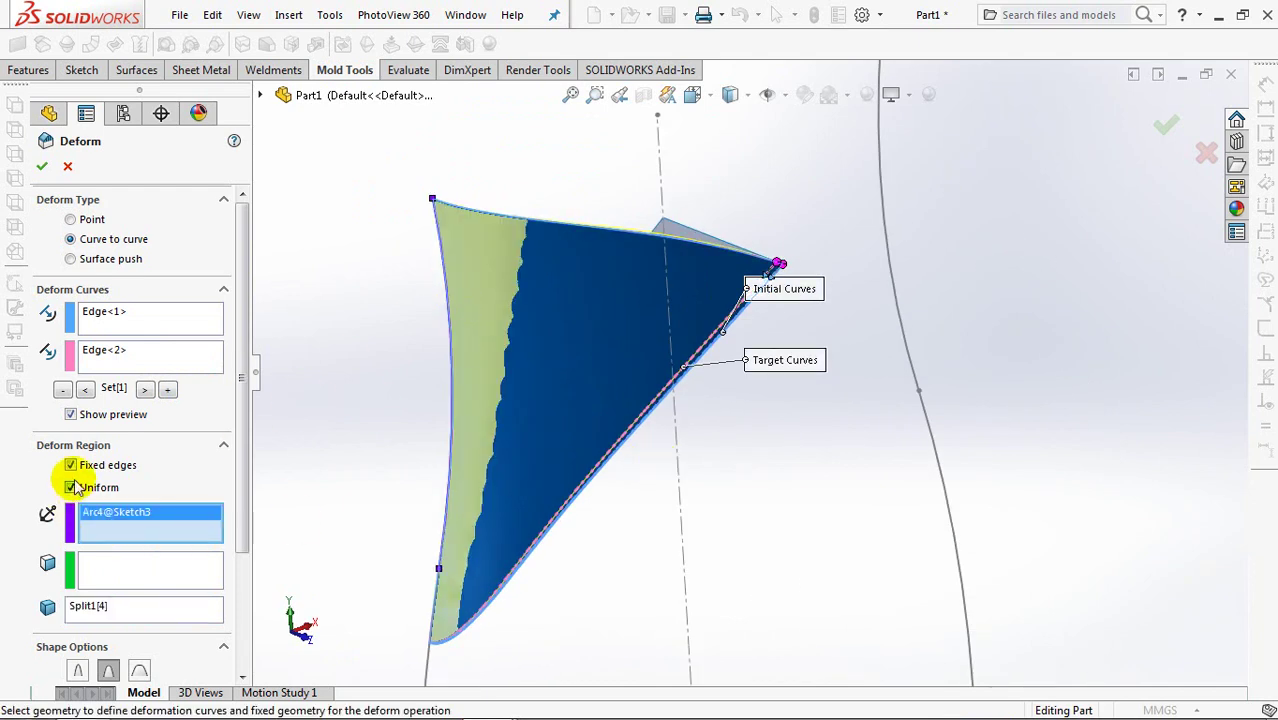
pyautogui.click(43, 172)
pyautogui.moveTo(707, 522); pyautogui.dragTo(628, 416, button='middle')
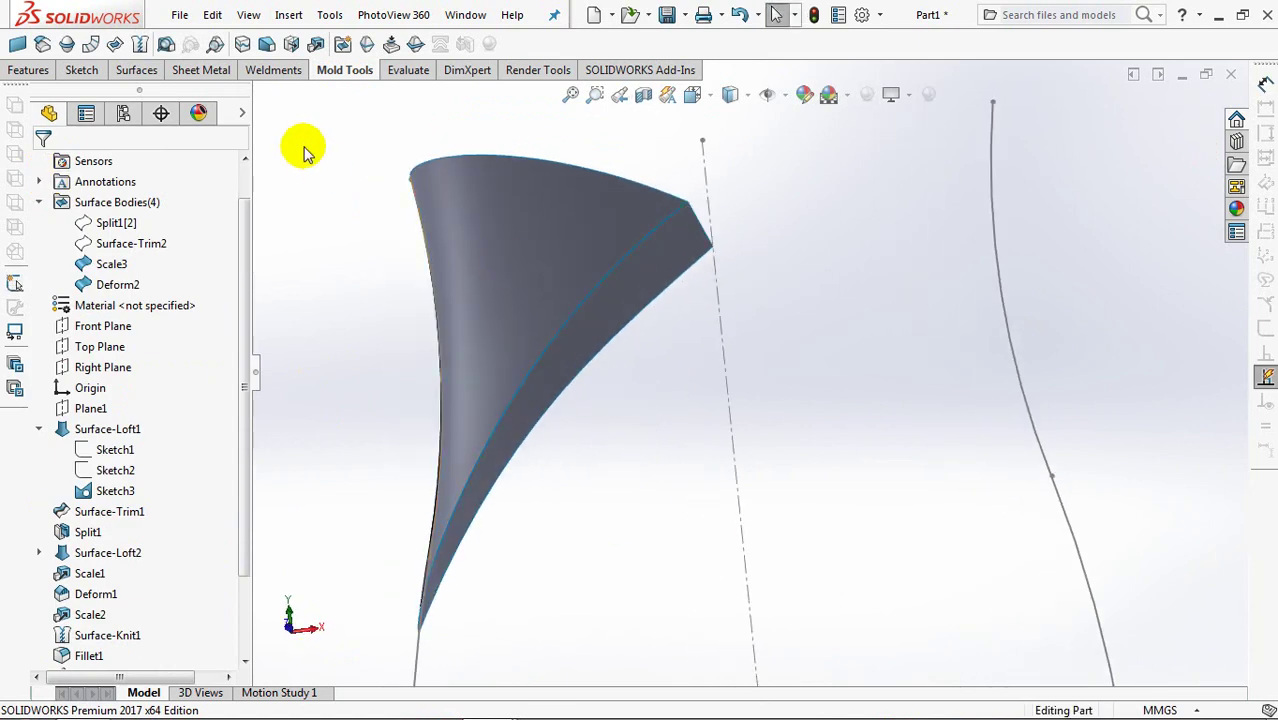
pyautogui.click(139, 45)
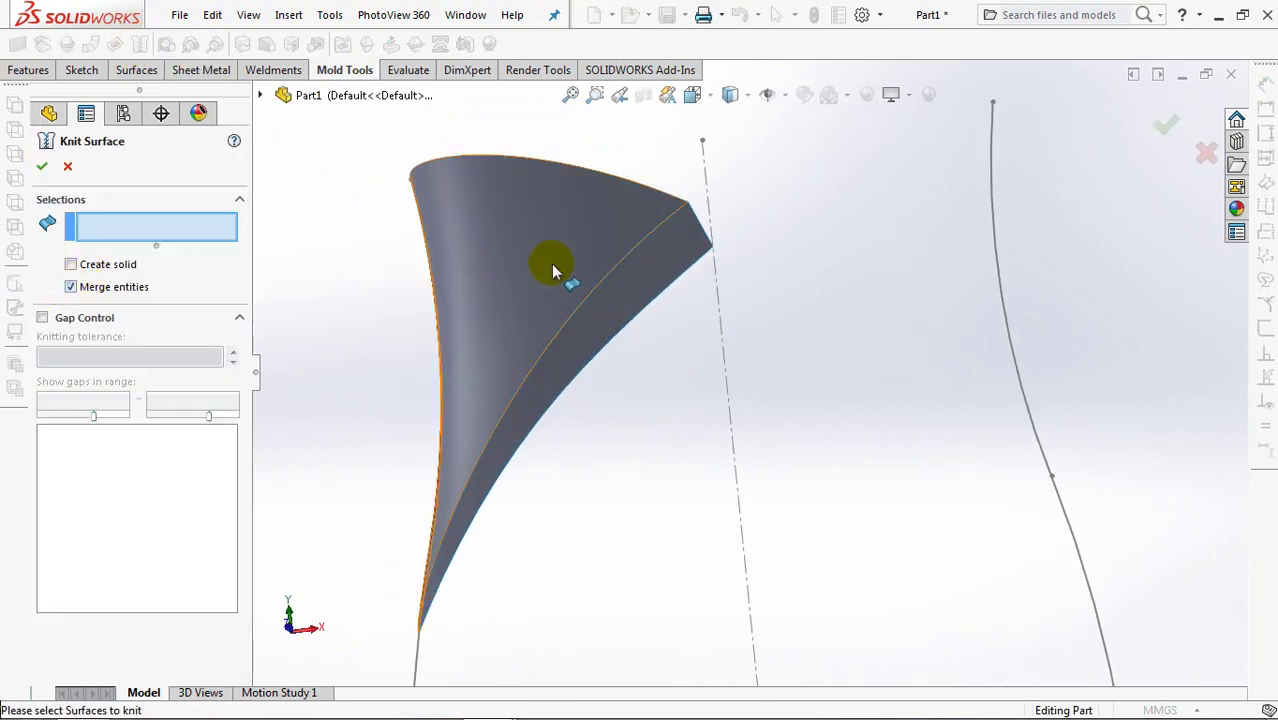
# Knit Deform2 and Scale3 into Surface-Knit2.
pyautogui.click(620, 312)
pyautogui.click(620, 312)
pyautogui.click(41, 168)
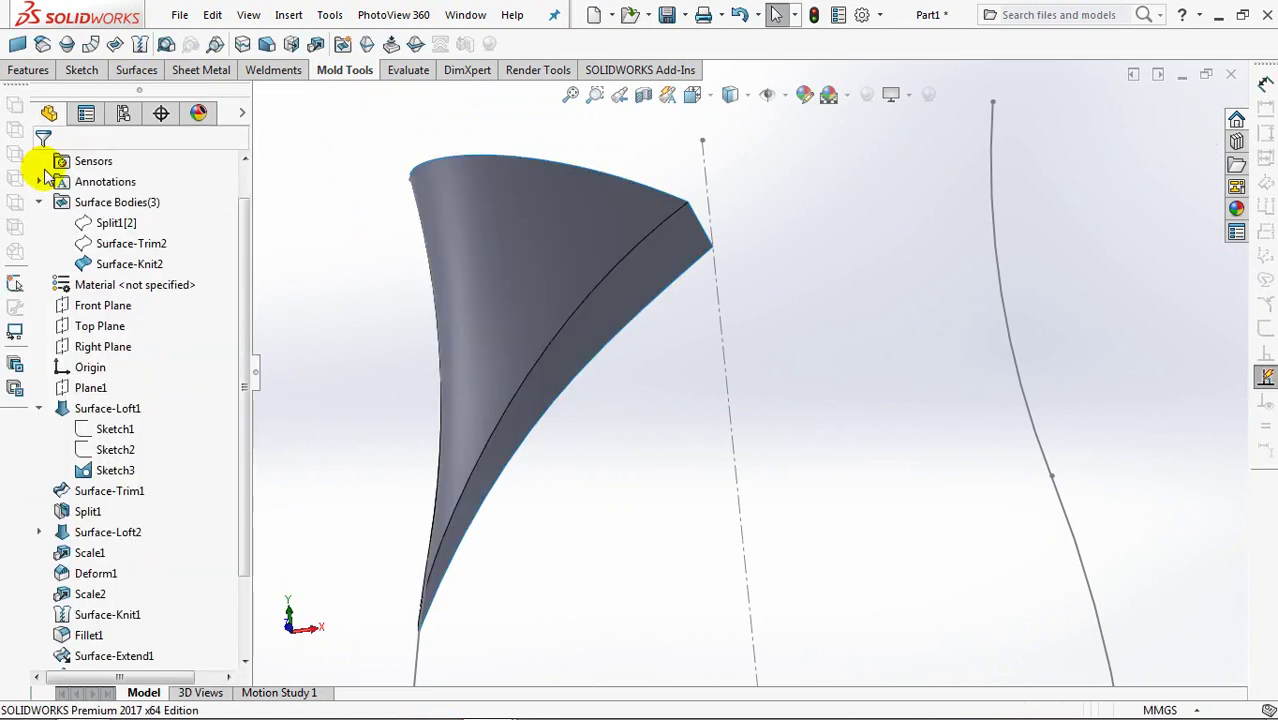
pyautogui.moveTo(795, 321)
pyautogui.mouseDown(button='middle')
pyautogui.moveTo(819, 391)
pyautogui.moveTo(819, 471)
pyautogui.mouseUp(button='middle')
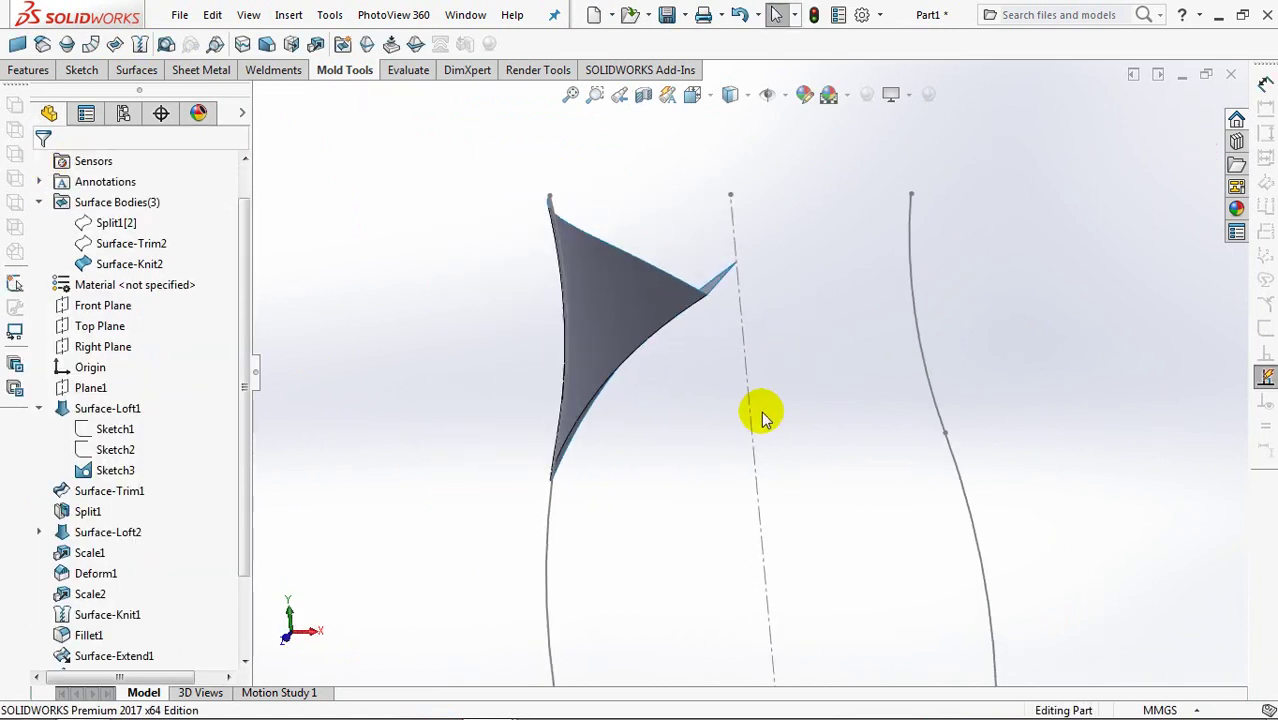
# Show Surface-Trim2 and Sketch4, and hide the Split1 body.
pyautogui.click(128, 245)
pyautogui.click(134, 208)
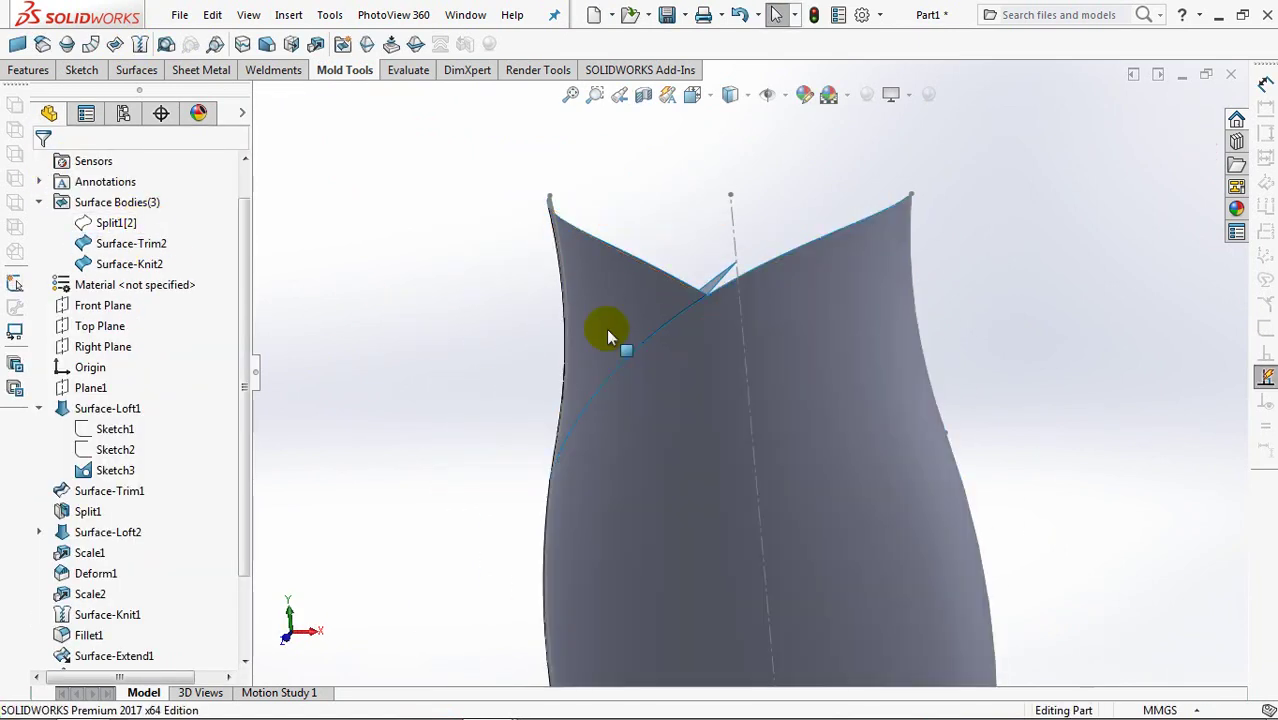
pyautogui.click(600, 280)
pyautogui.click(722, 243)
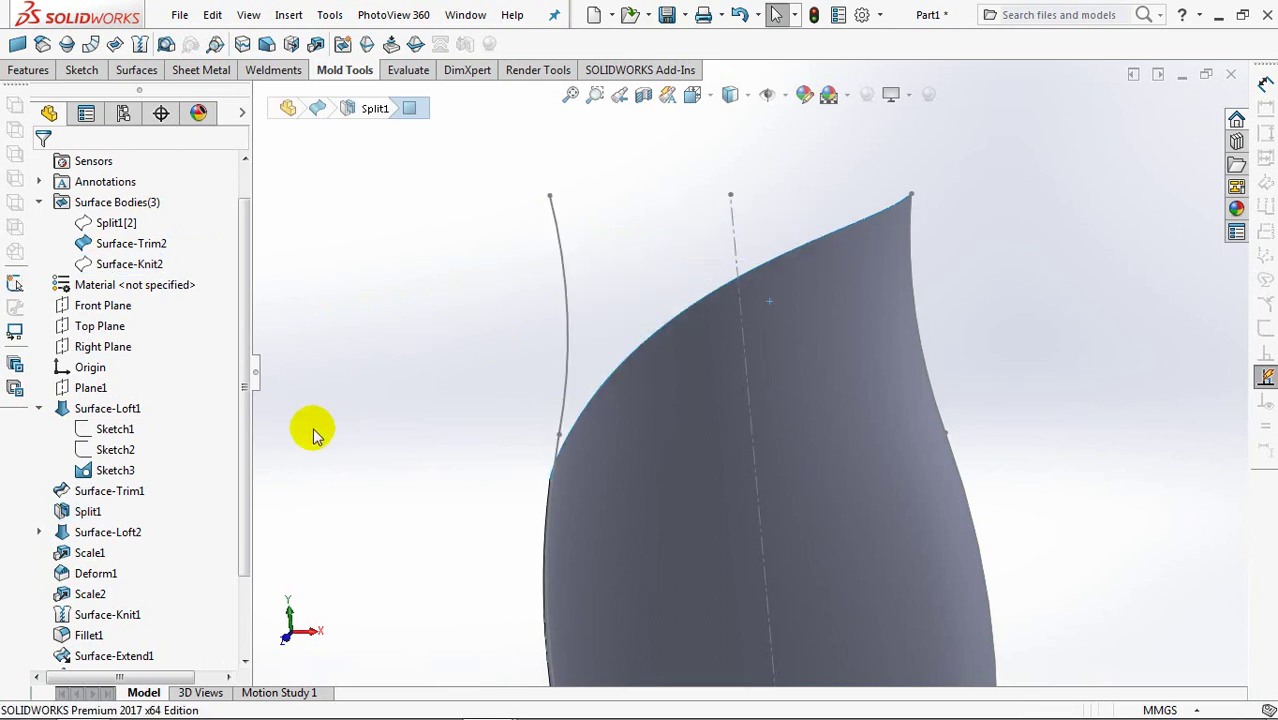
pyautogui.click(39, 531)
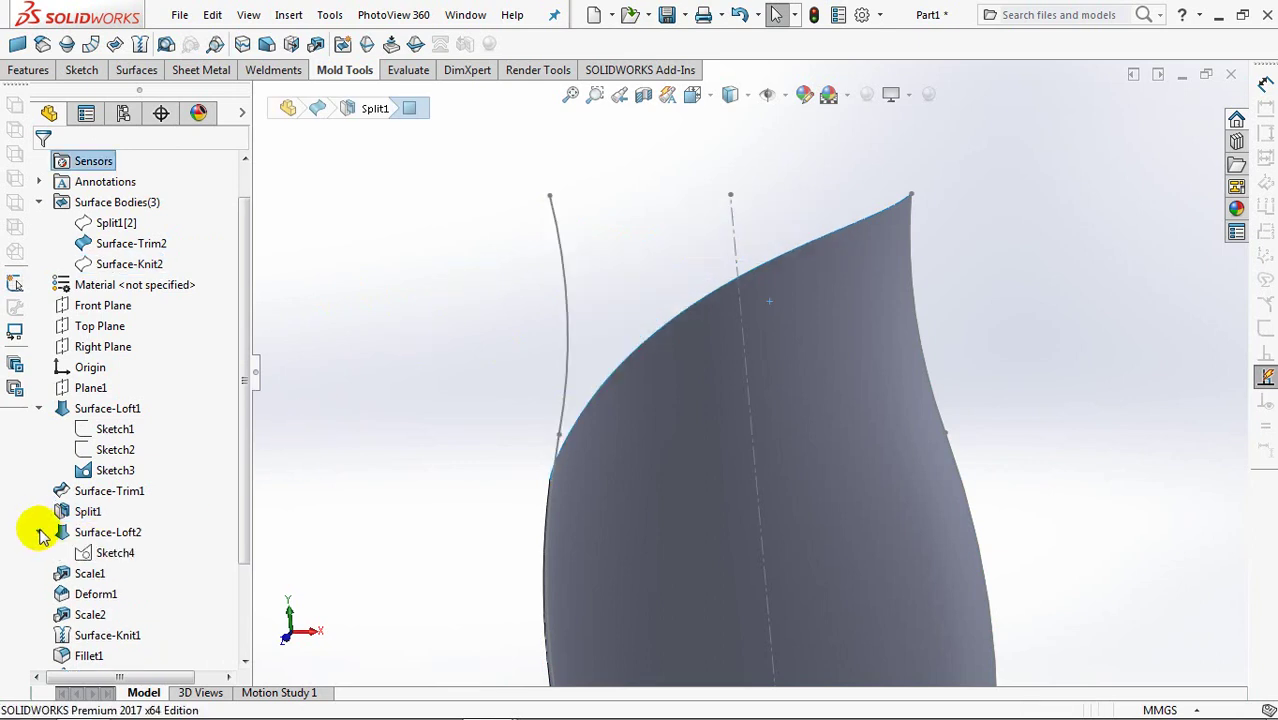
pyautogui.click(95, 555)
pyautogui.click(100, 516)
pyautogui.moveTo(415, 410)
pyautogui.mouseDown(button='middle')
pyautogui.moveTo(414, 536)
pyautogui.moveTo(430, 520)
pyautogui.moveTo(380, 322)
pyautogui.mouseUp(button='middle')
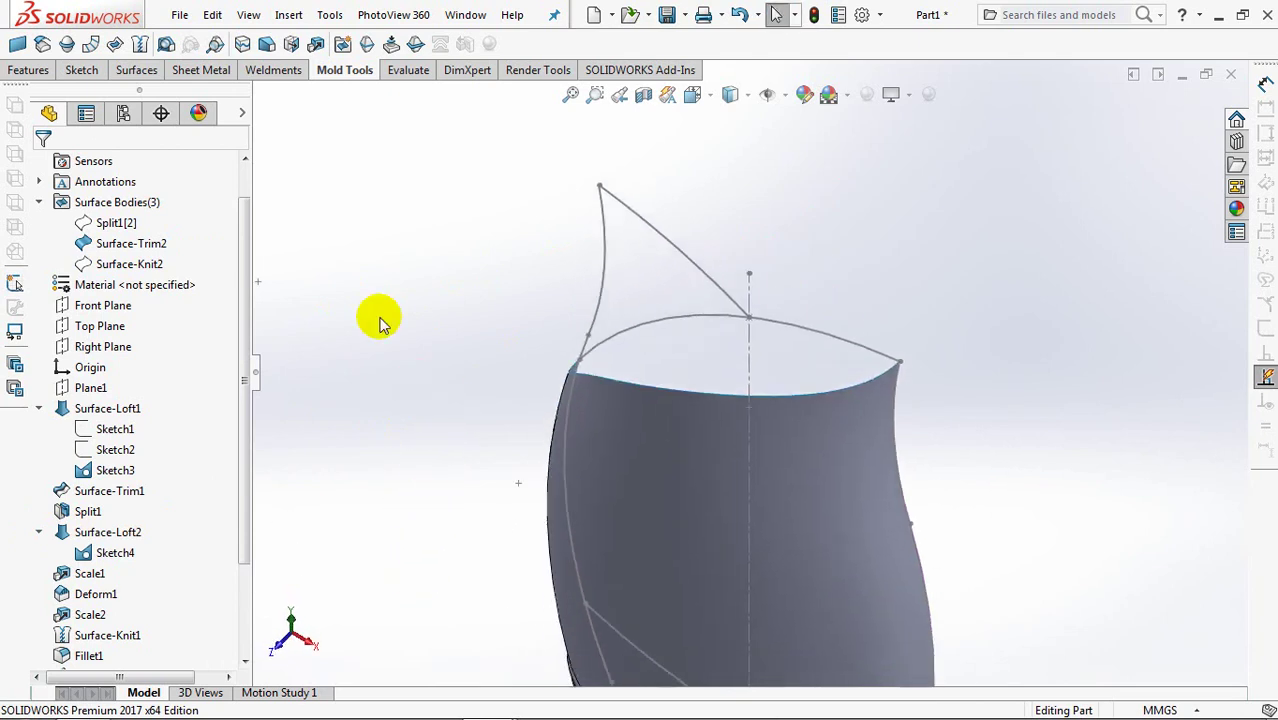
pyautogui.click(152, 72)
pyautogui.click(95, 47)
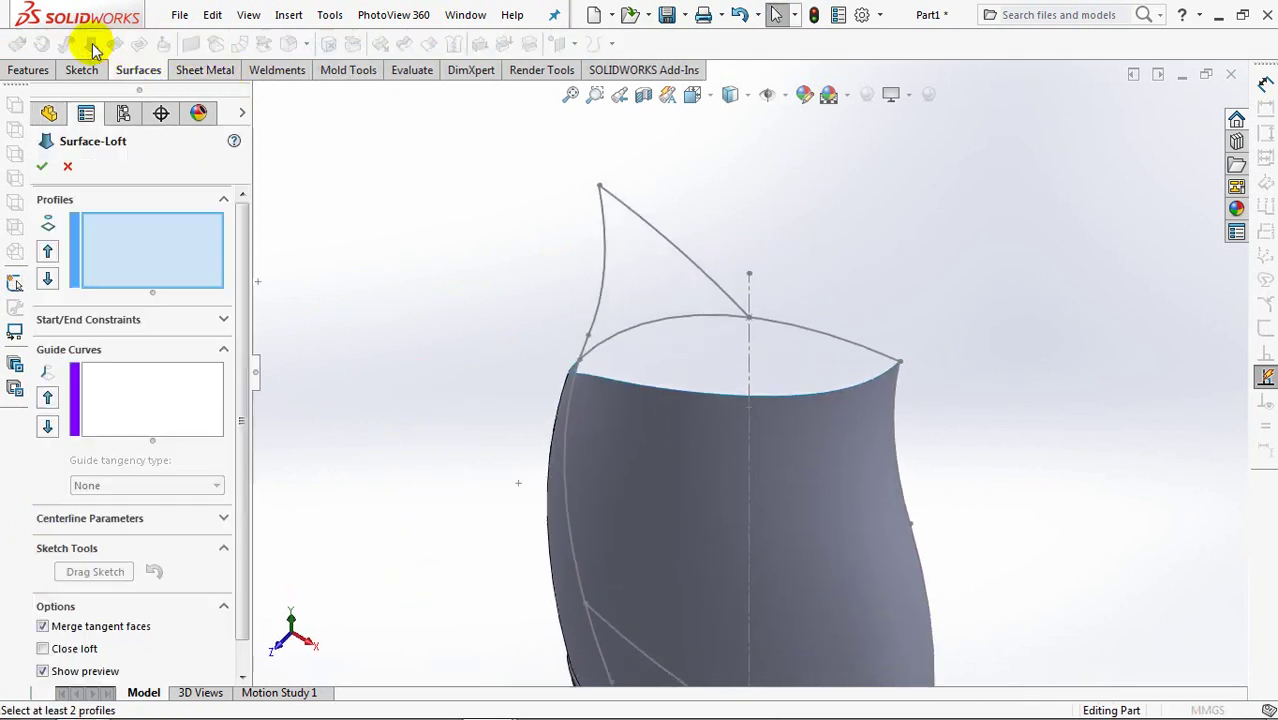
pyautogui.click(672, 388)
pyautogui.rightClick(915, 250)
pyautogui.click(958, 294)
pyautogui.click(829, 336)
pyautogui.click(901, 228)
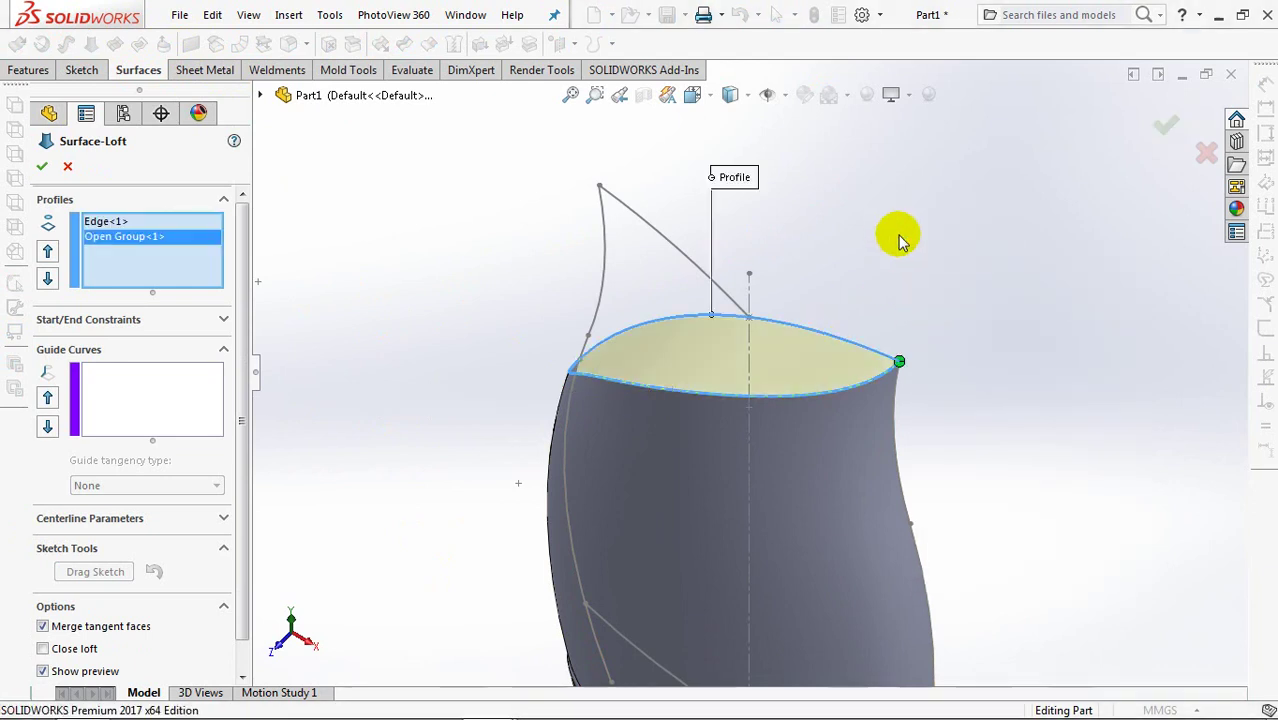
pyautogui.click(1166, 138)
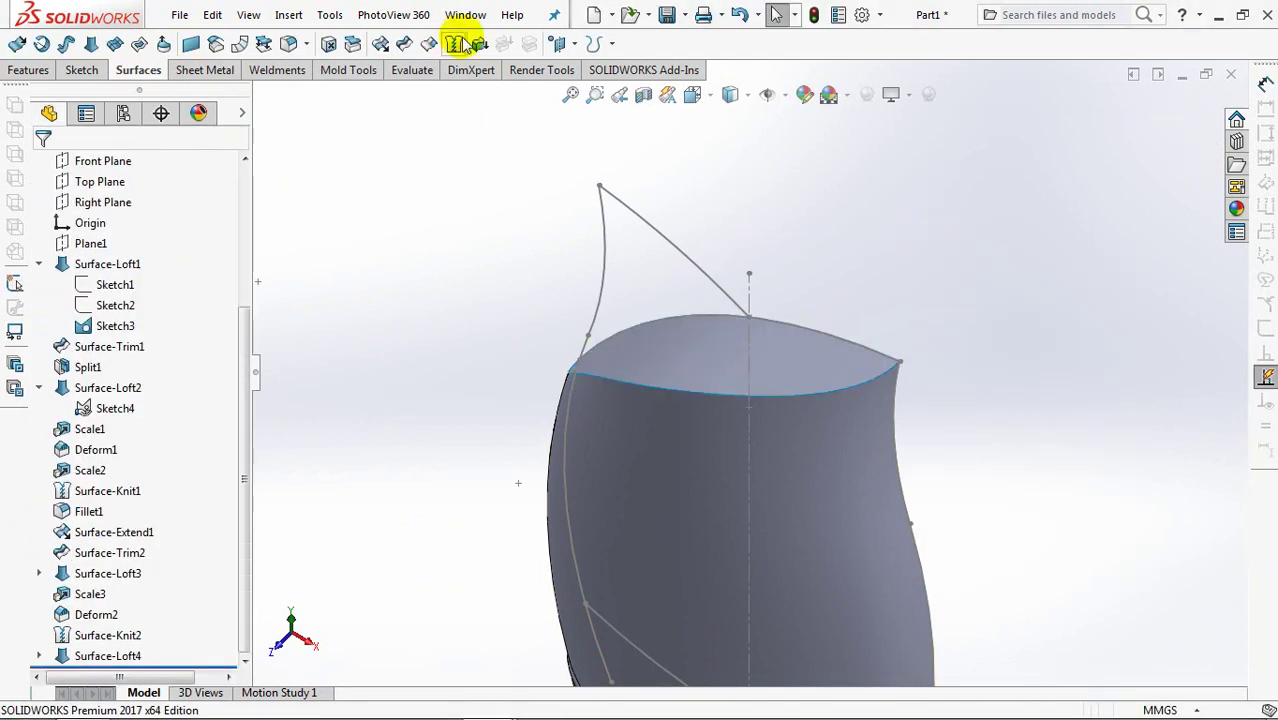
pyautogui.click(452, 45)
pyautogui.click(685, 462)
pyautogui.click(687, 362)
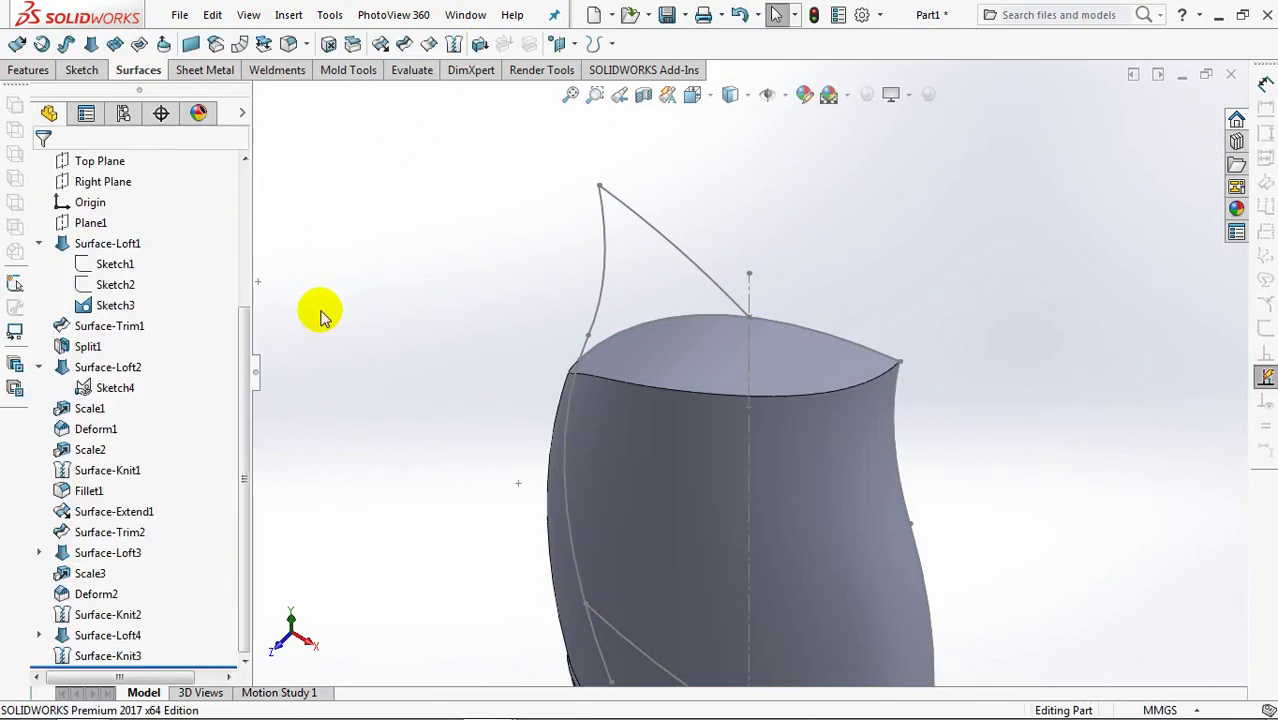
# Roll back before Surface-Knit2 and loft Surface-Loft5 from the rim edge to the petal-curve open group.
pyautogui.moveTo(219, 664); pyautogui.dragTo(213, 617)
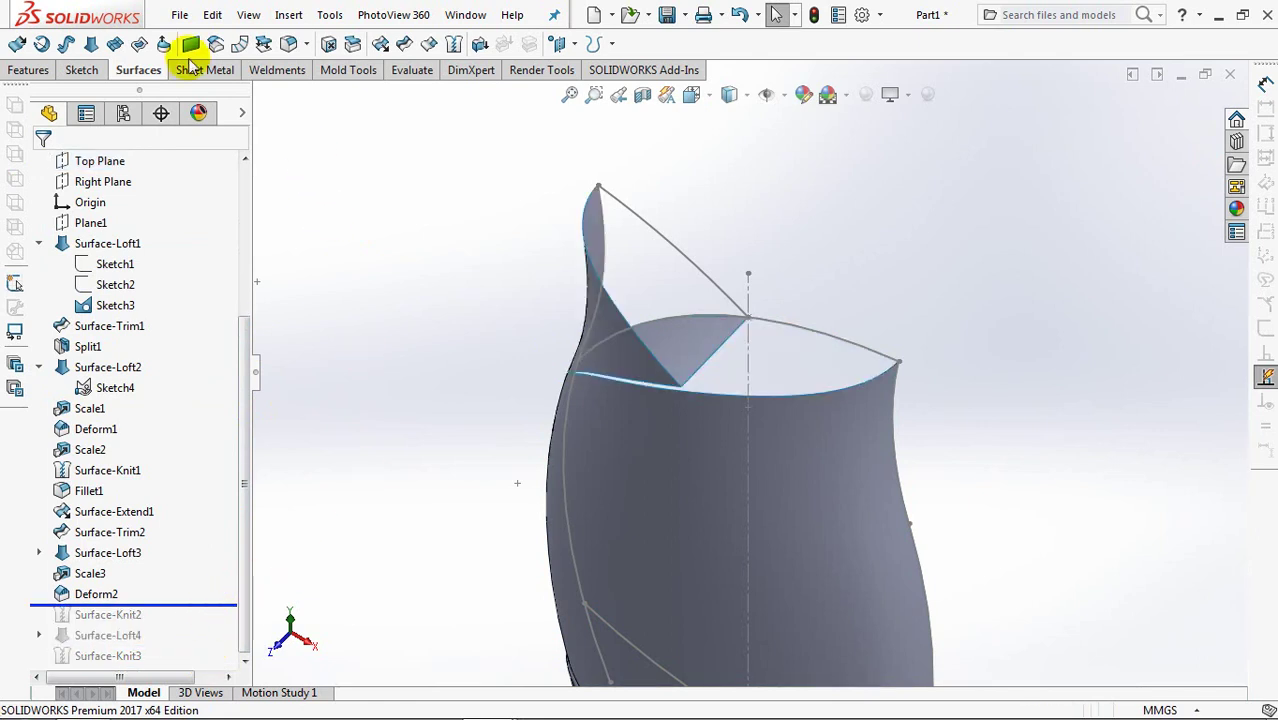
pyautogui.click(91, 44)
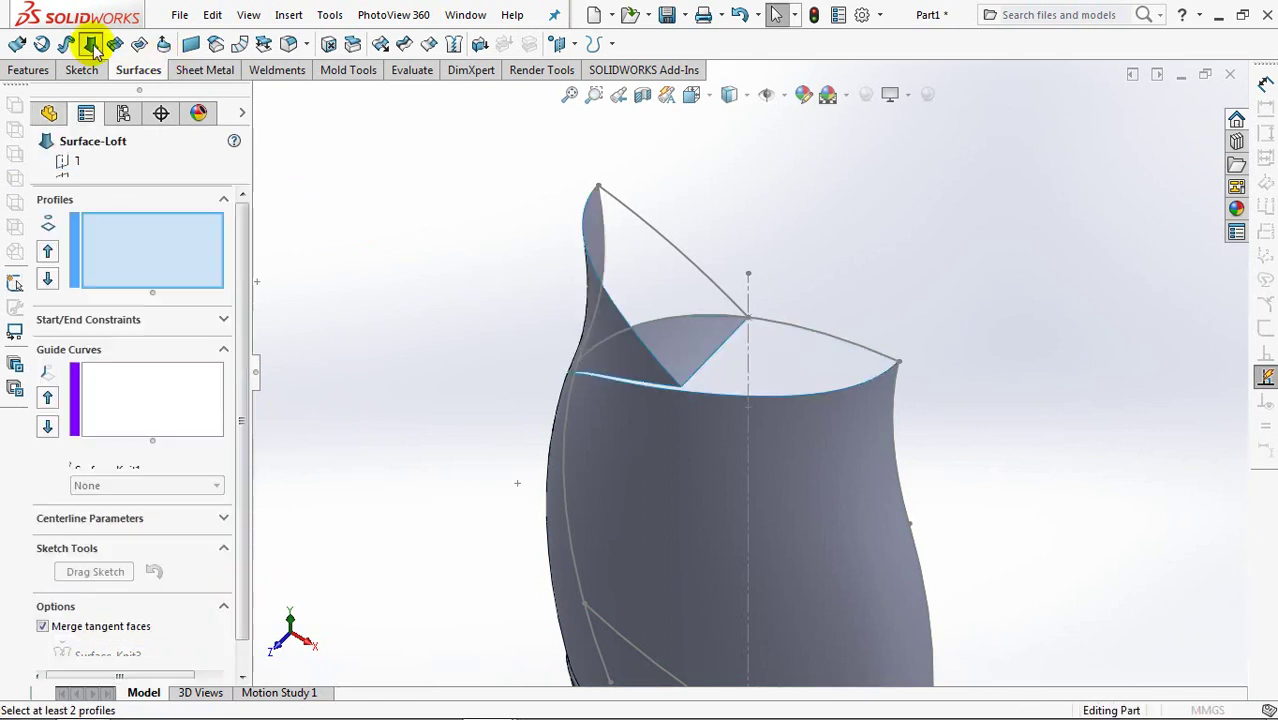
pyautogui.click(625, 322)
pyautogui.rightClick(757, 192)
pyautogui.click(799, 248)
pyautogui.click(688, 266)
pyautogui.click(855, 170)
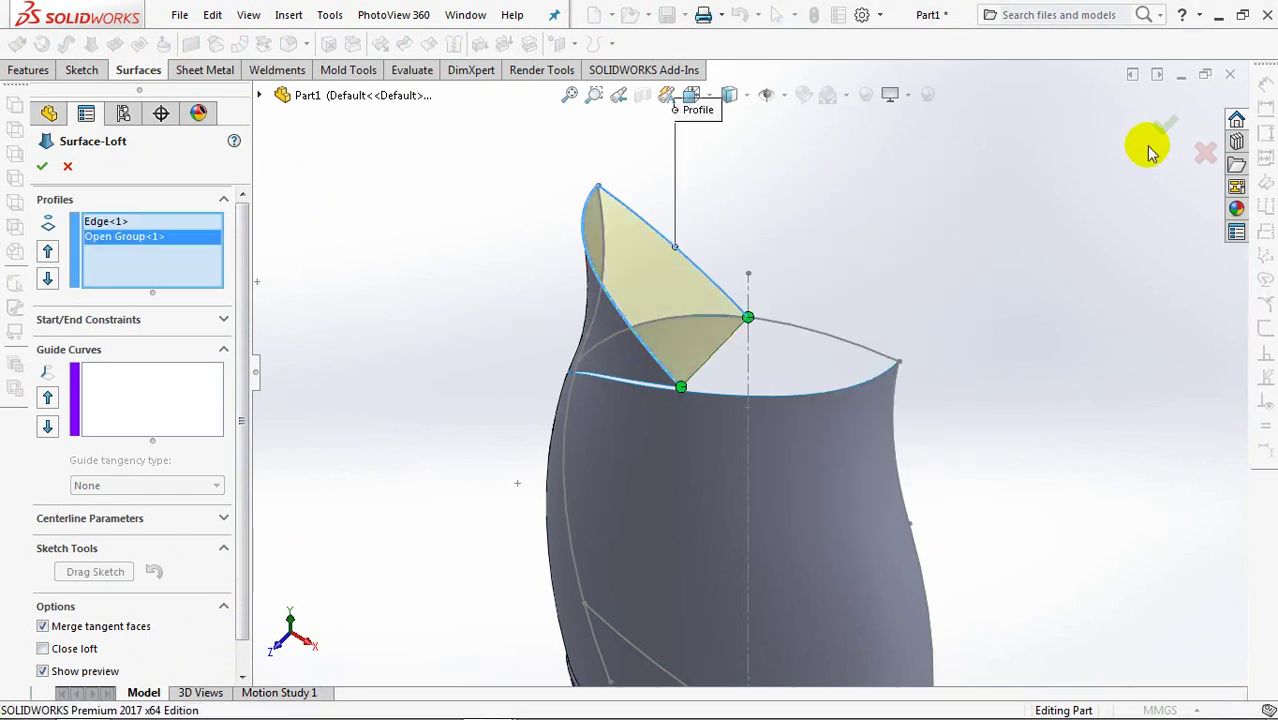
pyautogui.click(1170, 122)
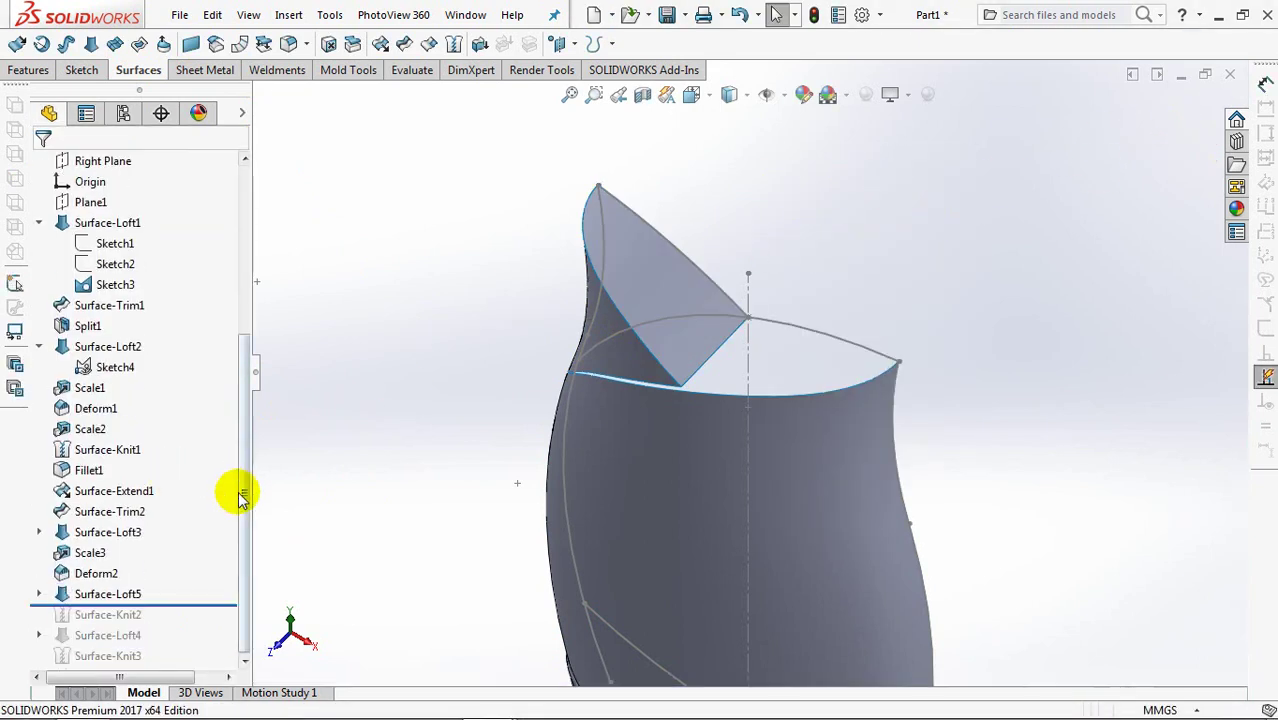
# Redefine Surface-Knit2 to knit Deform2 with Surface-Loft5 in place of Scale3.
pyautogui.moveTo(218, 604); pyautogui.dragTo(209, 618)
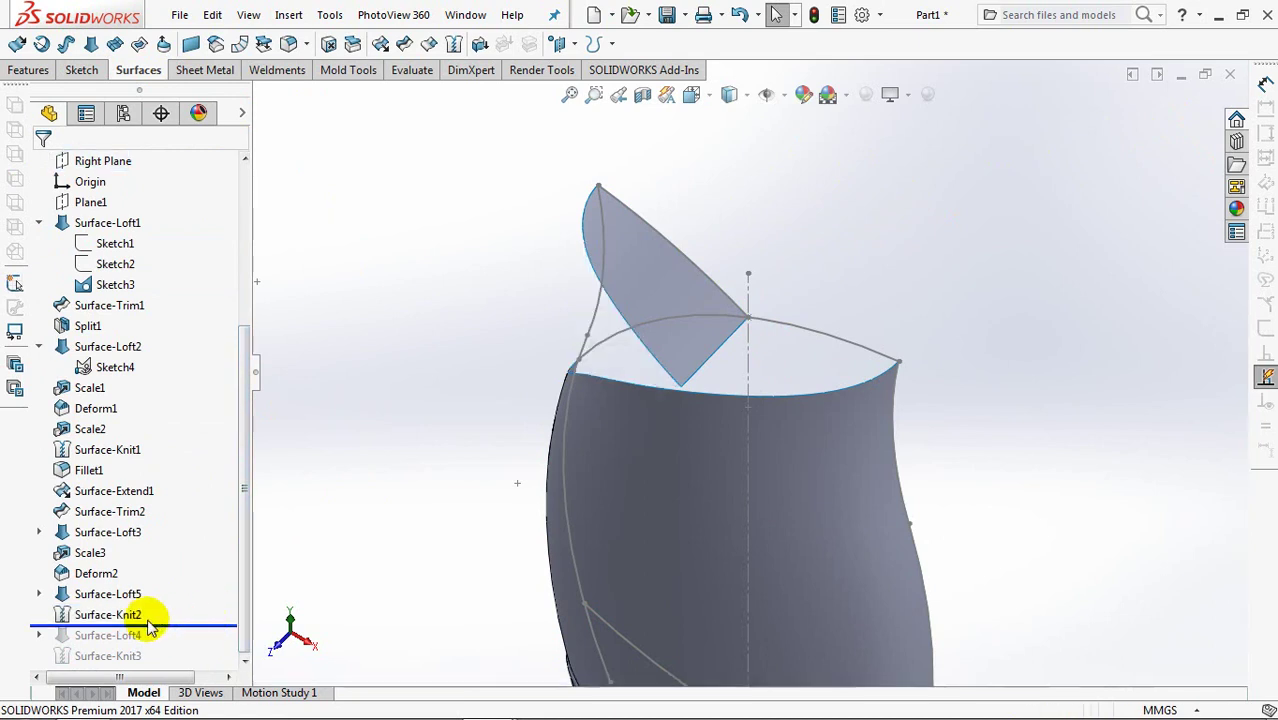
pyautogui.click(105, 614)
pyautogui.click(115, 562)
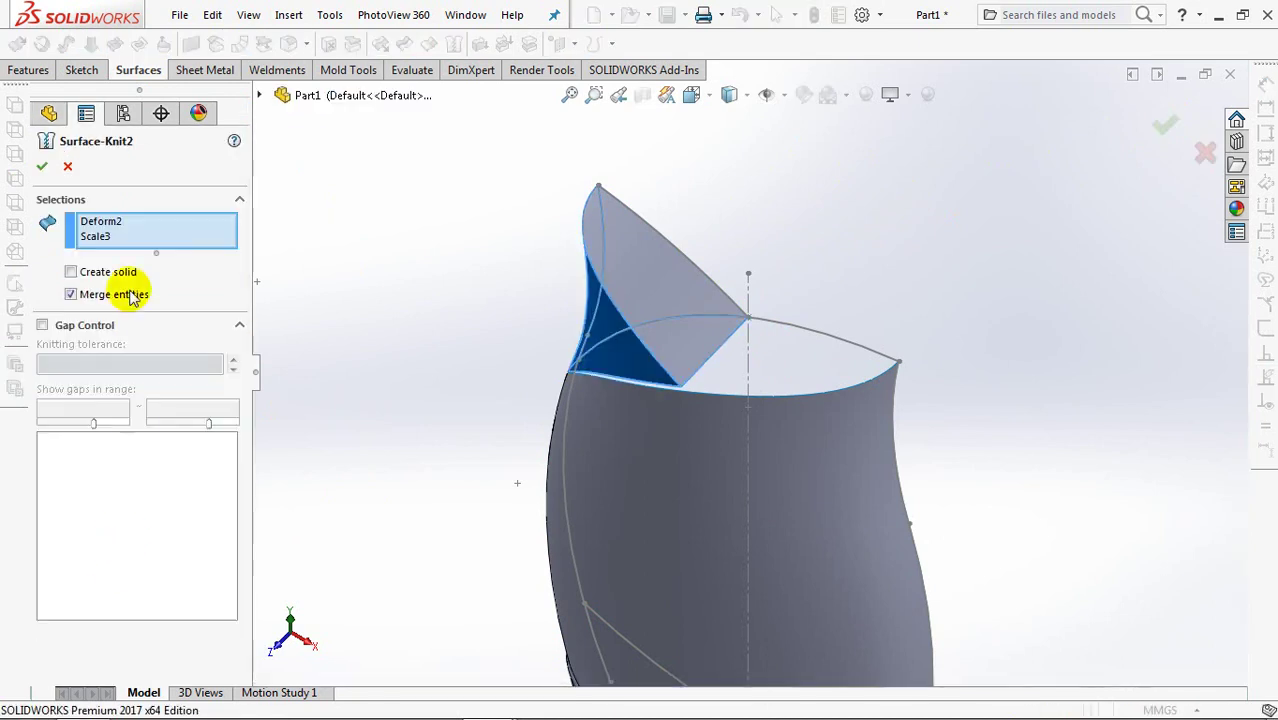
pyautogui.click(102, 238)
pyautogui.rightClick(103, 243)
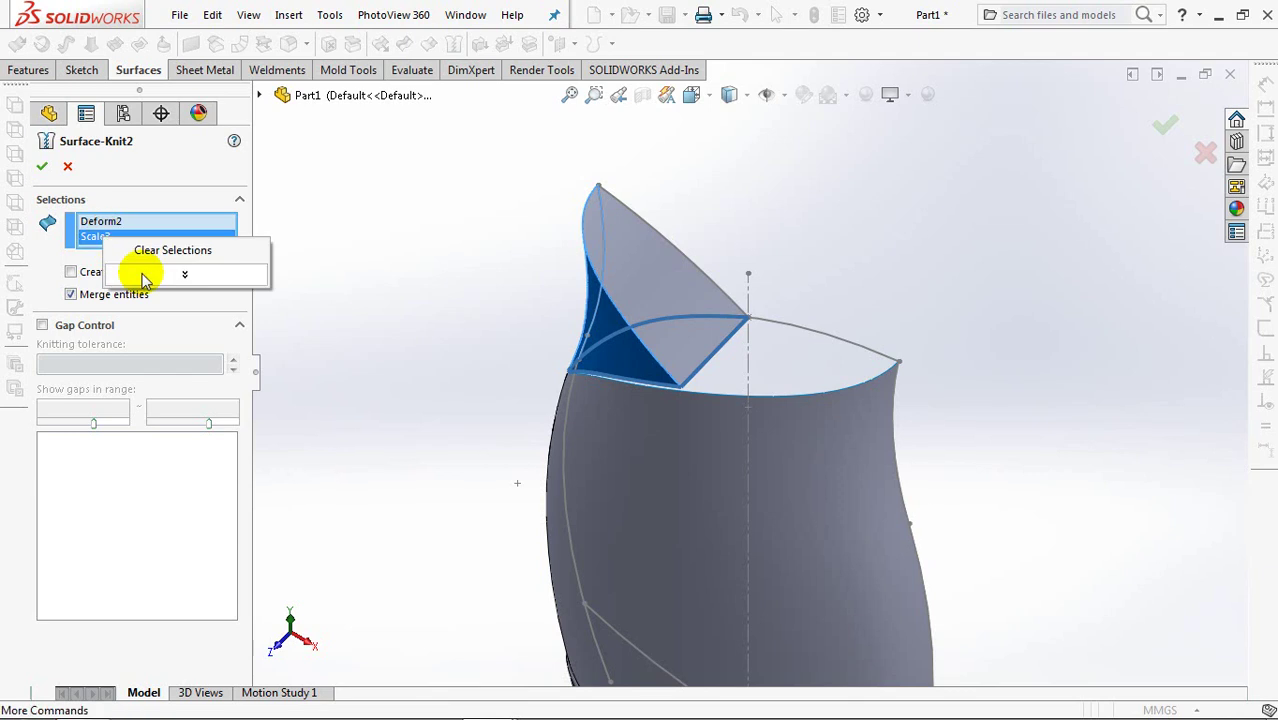
pyautogui.click(140, 272)
pyautogui.click(665, 290)
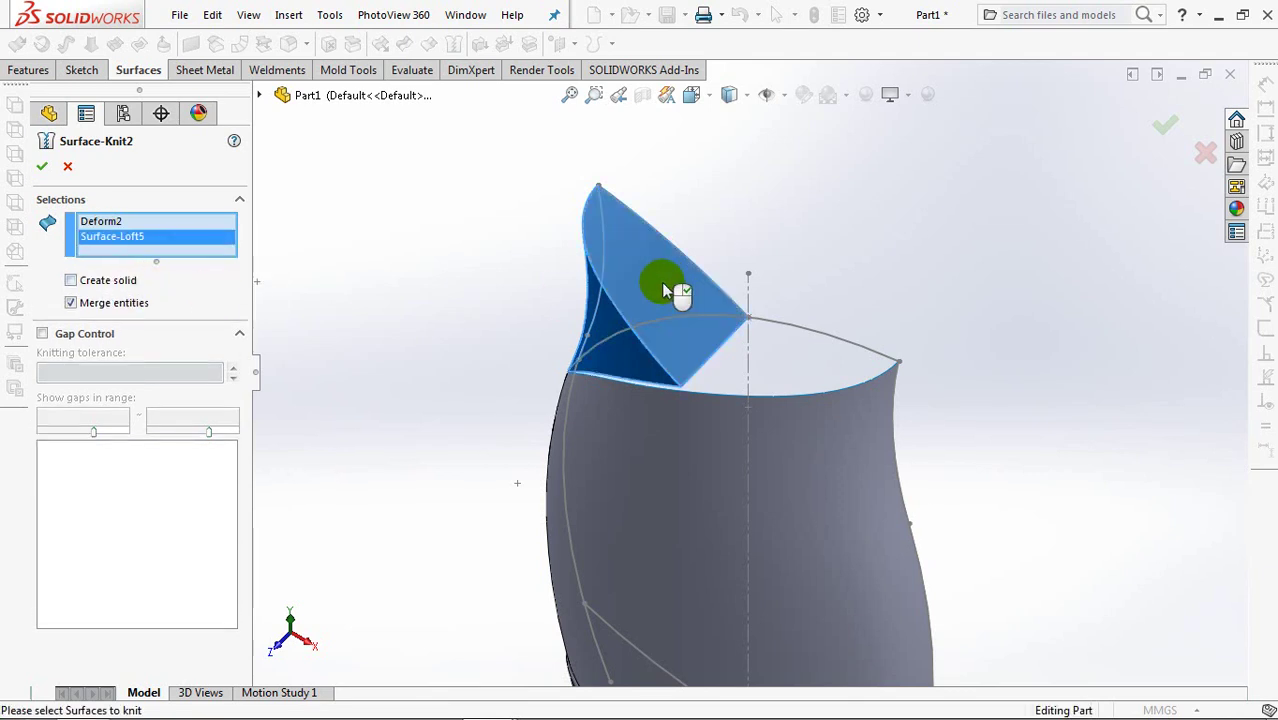
pyautogui.click(40, 167)
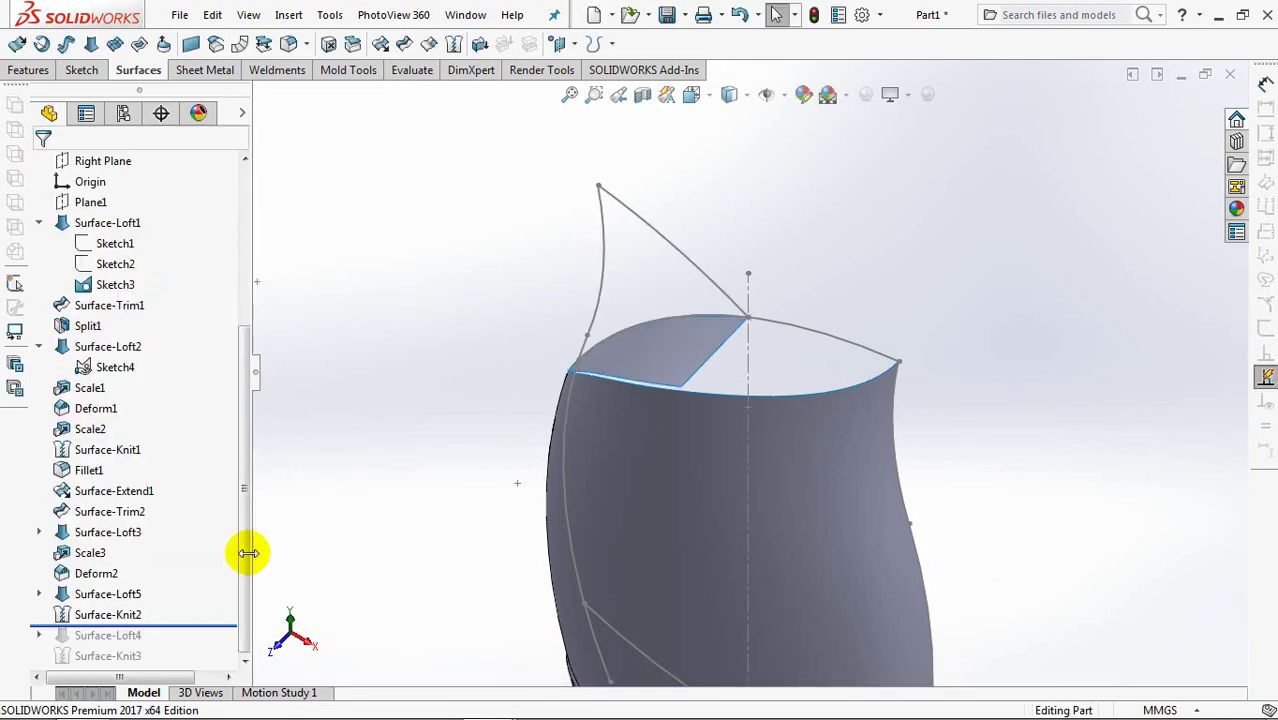
pyautogui.click(703, 352)
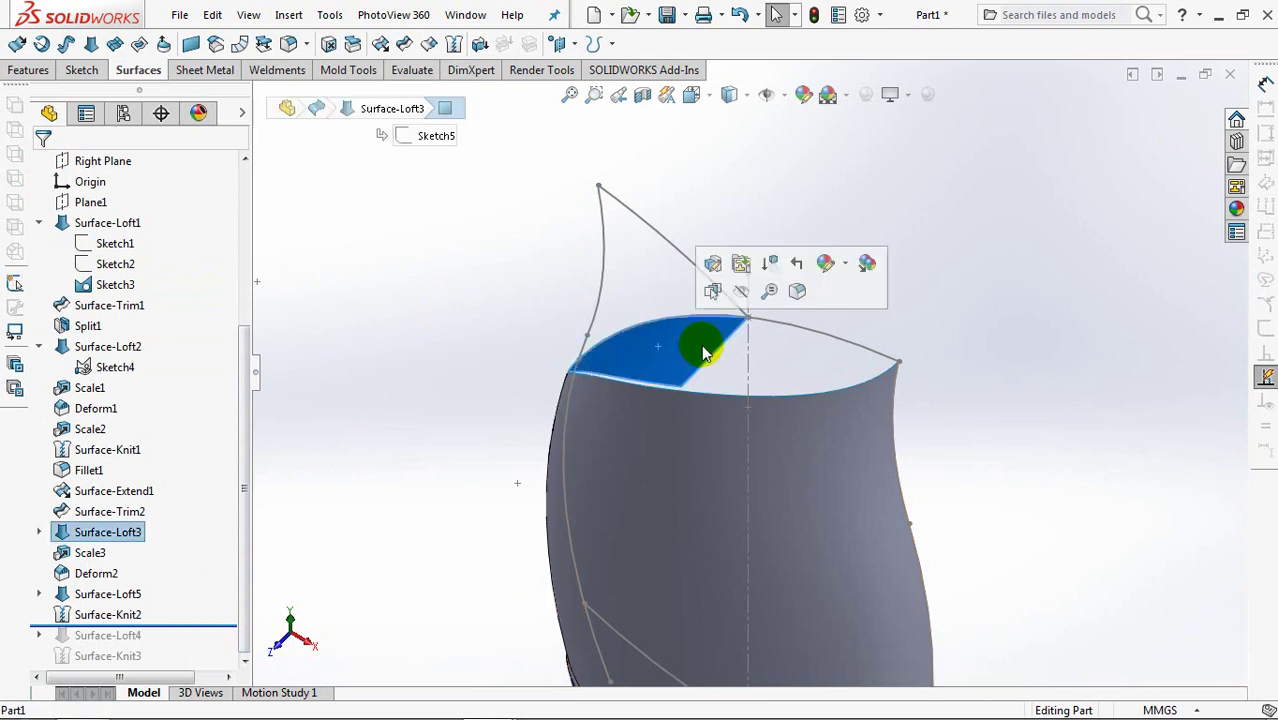
# Hide the Surface-Loft3 top cap face and roll the history forward to the last feature.
pyautogui.click(741, 292)
pyautogui.moveTo(197, 641); pyautogui.dragTo(176, 663)
pyautogui.rightClick(171, 651)
pyautogui.press('Escape')
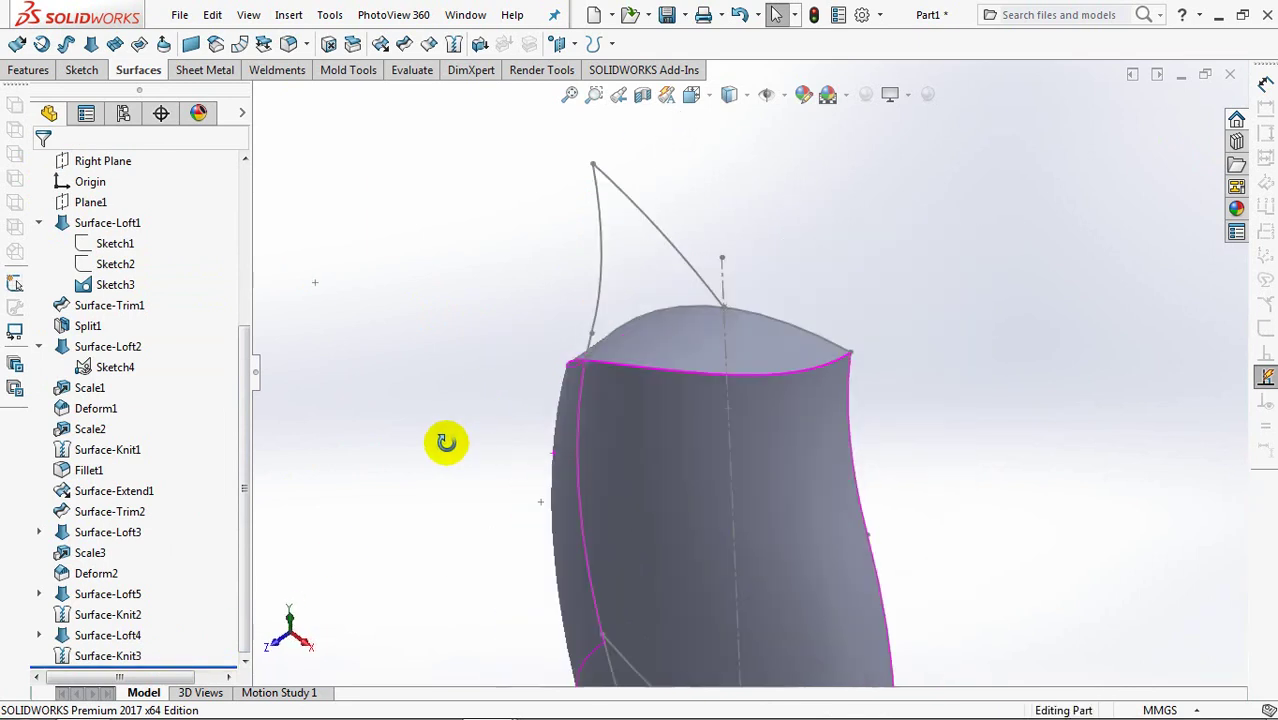
# Hide the Sketch4 guide curve and show the Surface-Knit2 flap body.
pyautogui.moveTo(460, 458)
pyautogui.mouseDown(button='middle')
pyautogui.moveTo(471, 397)
pyautogui.moveTo(508, 334)
pyautogui.moveTo(525, 388)
pyautogui.moveTo(590, 340)
pyautogui.mouseUp(button='middle')
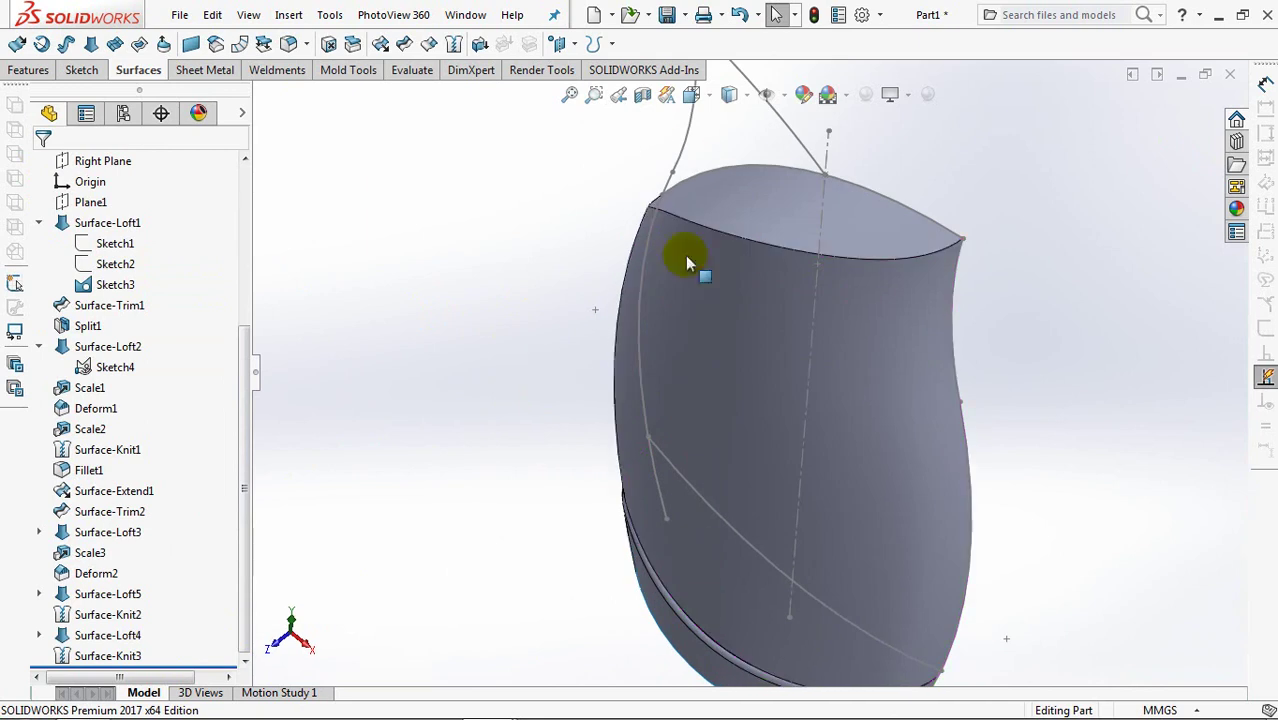
pyautogui.click(686, 158)
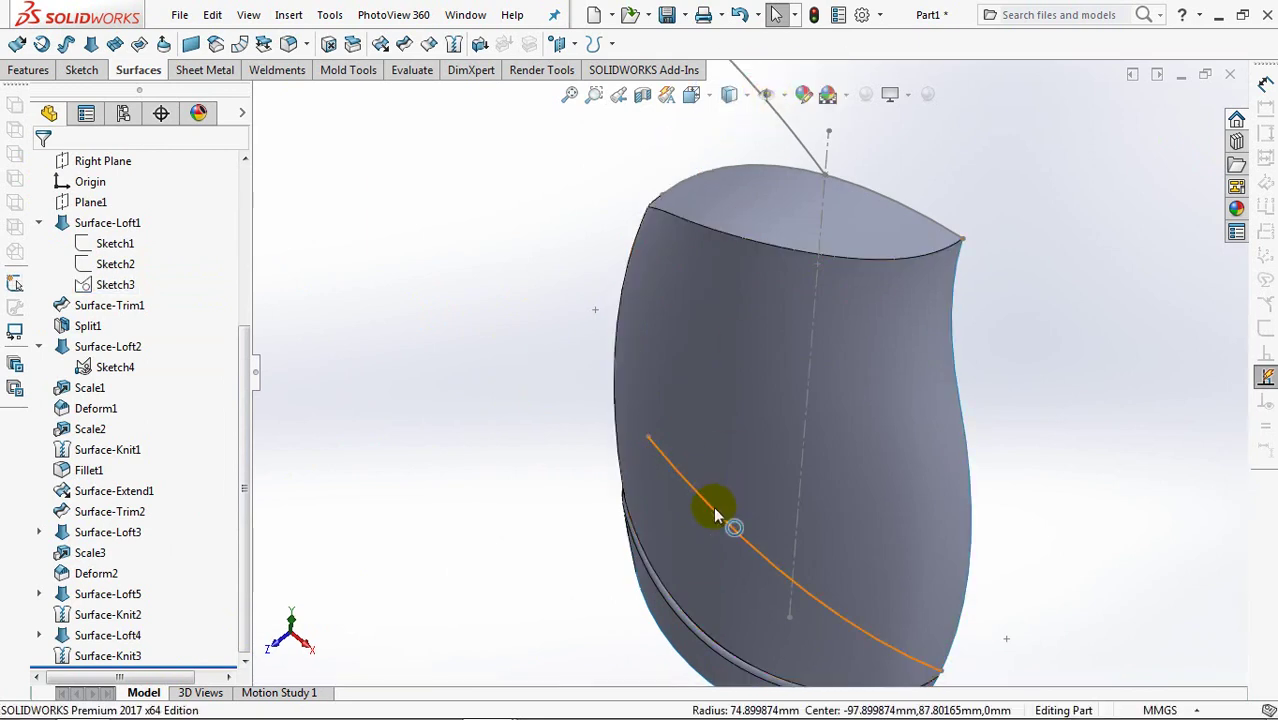
pyautogui.click(712, 500)
pyautogui.click(796, 451)
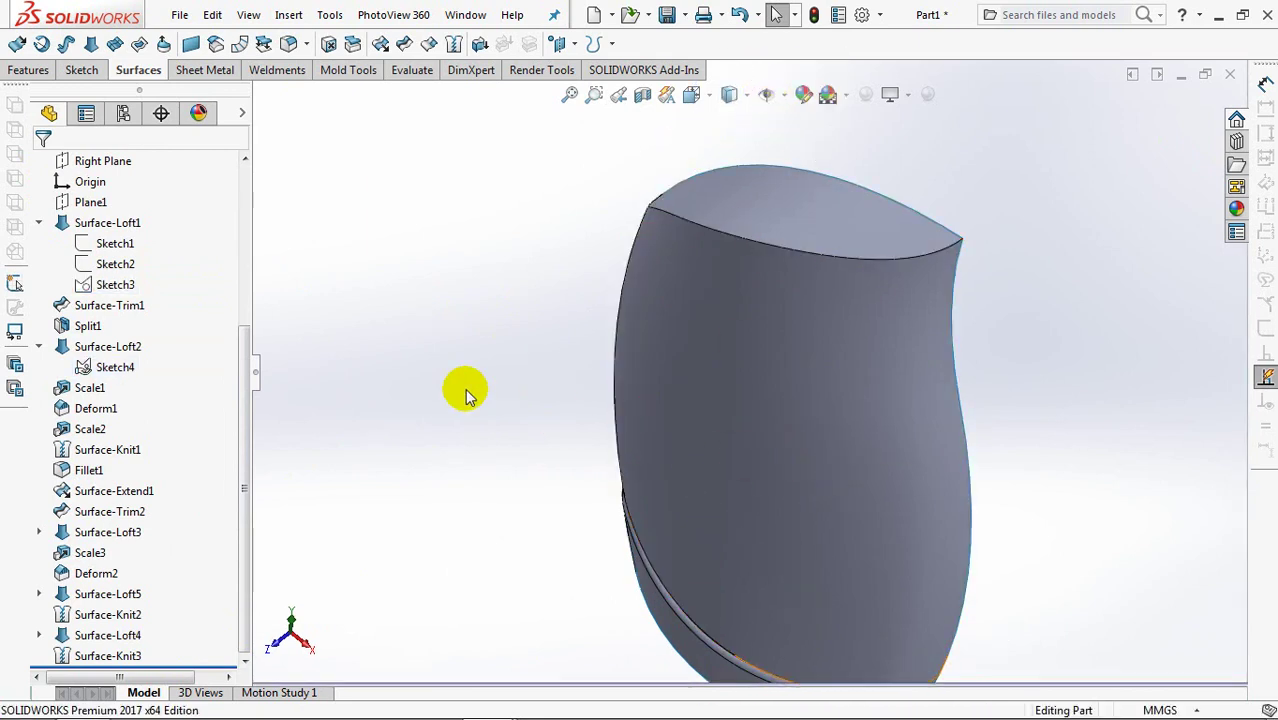
pyautogui.scroll(4, 250, 300)
pyautogui.click(118, 264)
pyautogui.click(148, 243)
pyautogui.moveTo(644, 326)
pyautogui.mouseDown(button='middle')
pyautogui.moveTo(542, 277)
pyautogui.moveTo(508, 374)
pyautogui.moveTo(333, 178)
pyautogui.mouseUp(button='middle')
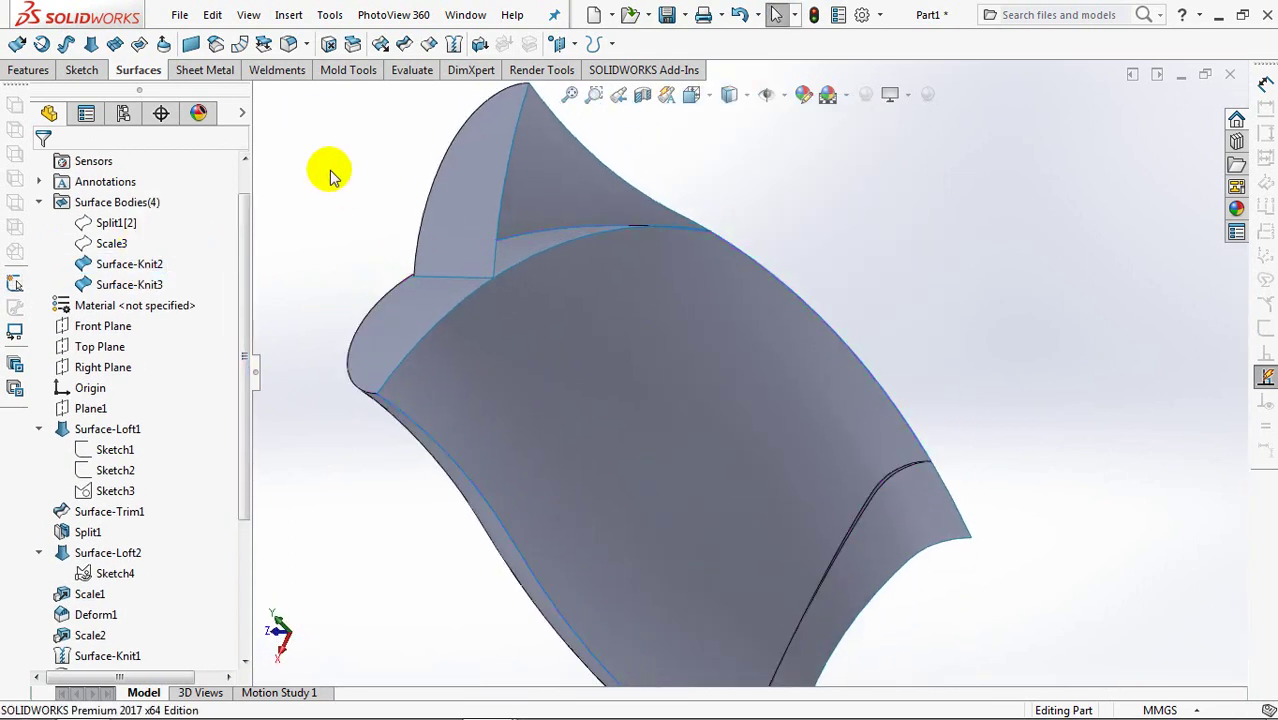
# Standard-trim Surface-Knit3 with Surface-Knit2 as the tool, keeping the rim piece (Surface-Trim3).
pyautogui.click(404, 46)
pyautogui.click(72, 219)
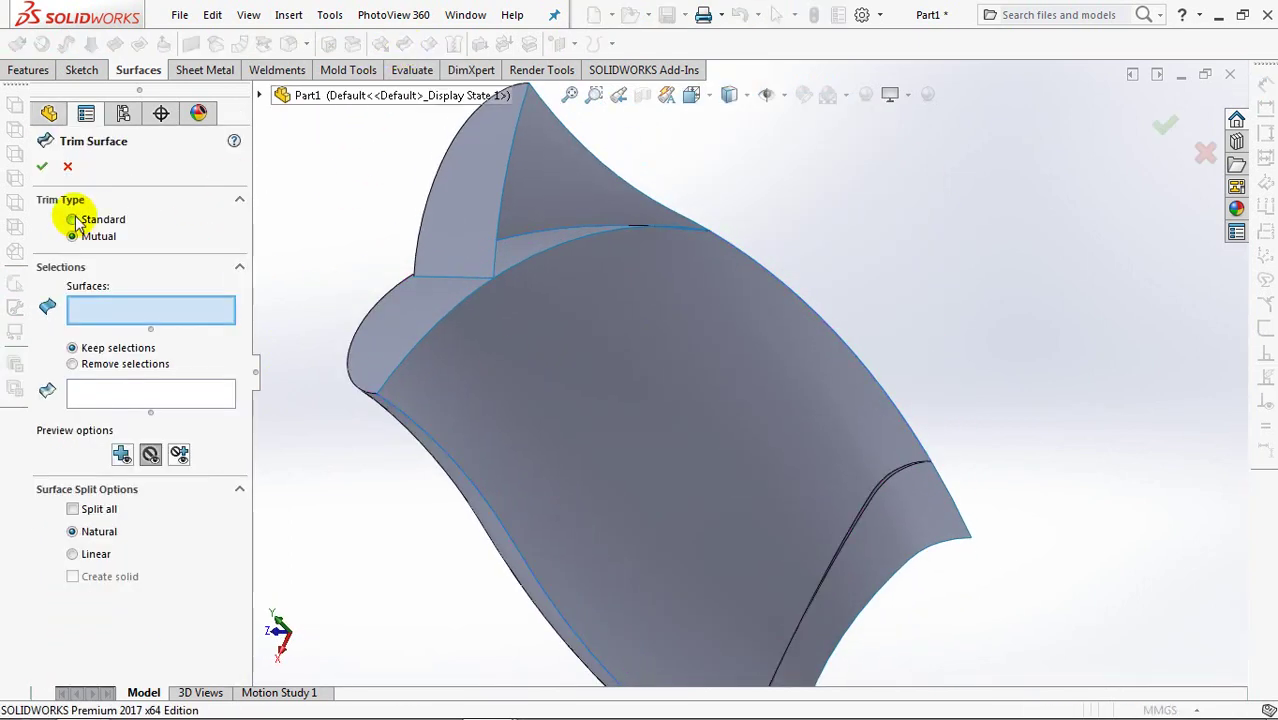
pyautogui.click(450, 218)
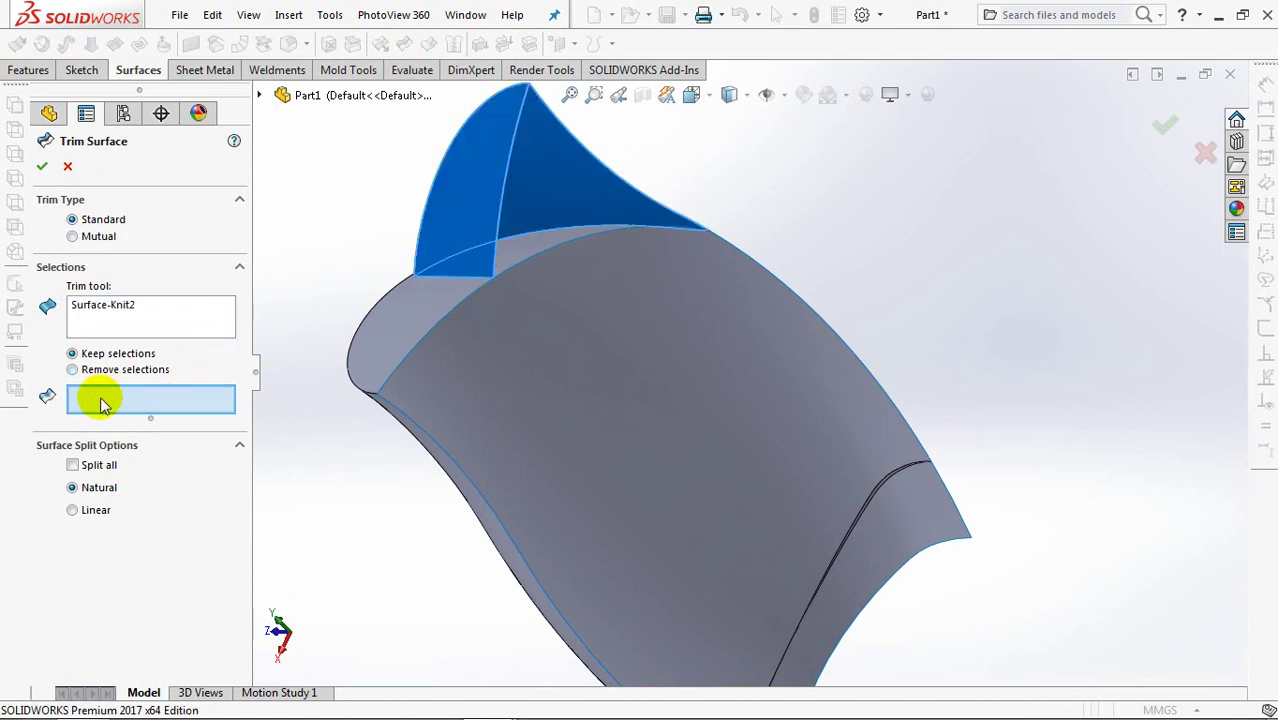
pyautogui.click(530, 249)
pyautogui.moveTo(537, 243); pyautogui.dragTo(511, 125, button='middle')
pyautogui.click(40, 166)
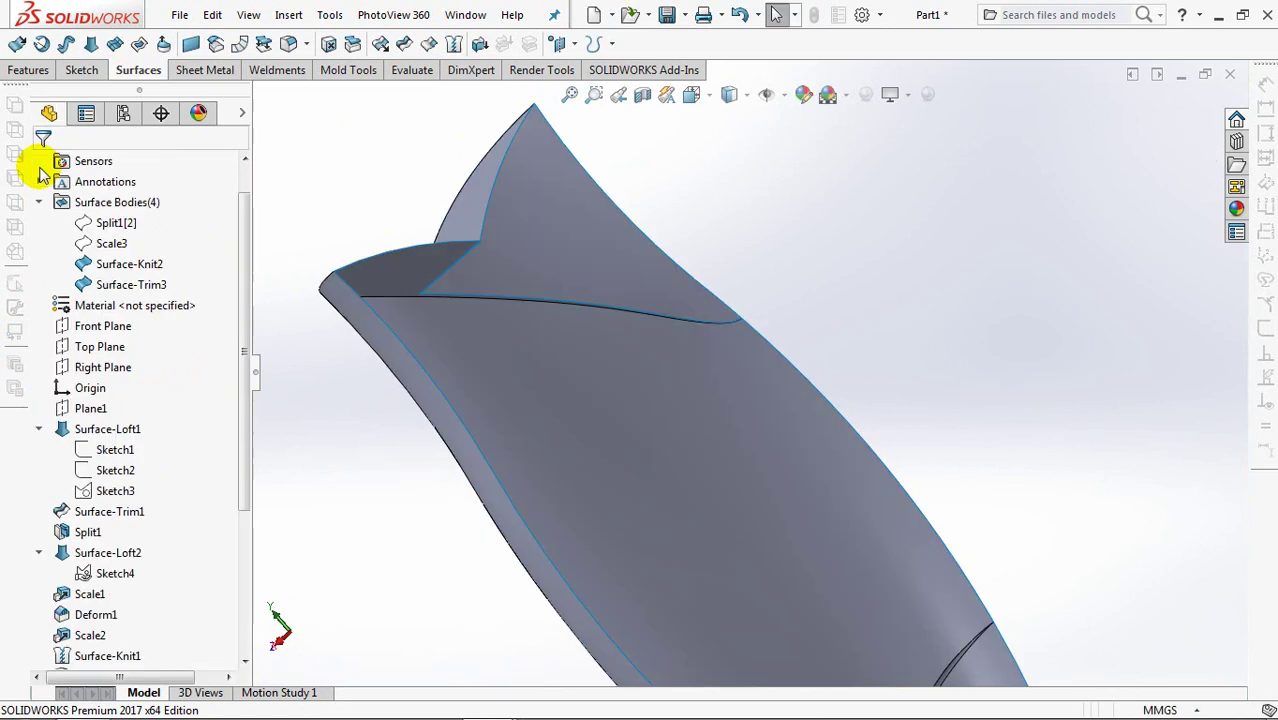
# Return to isometric view and show the Sketch2 ellipse.
pyautogui.hotkey('ctrl', '7')
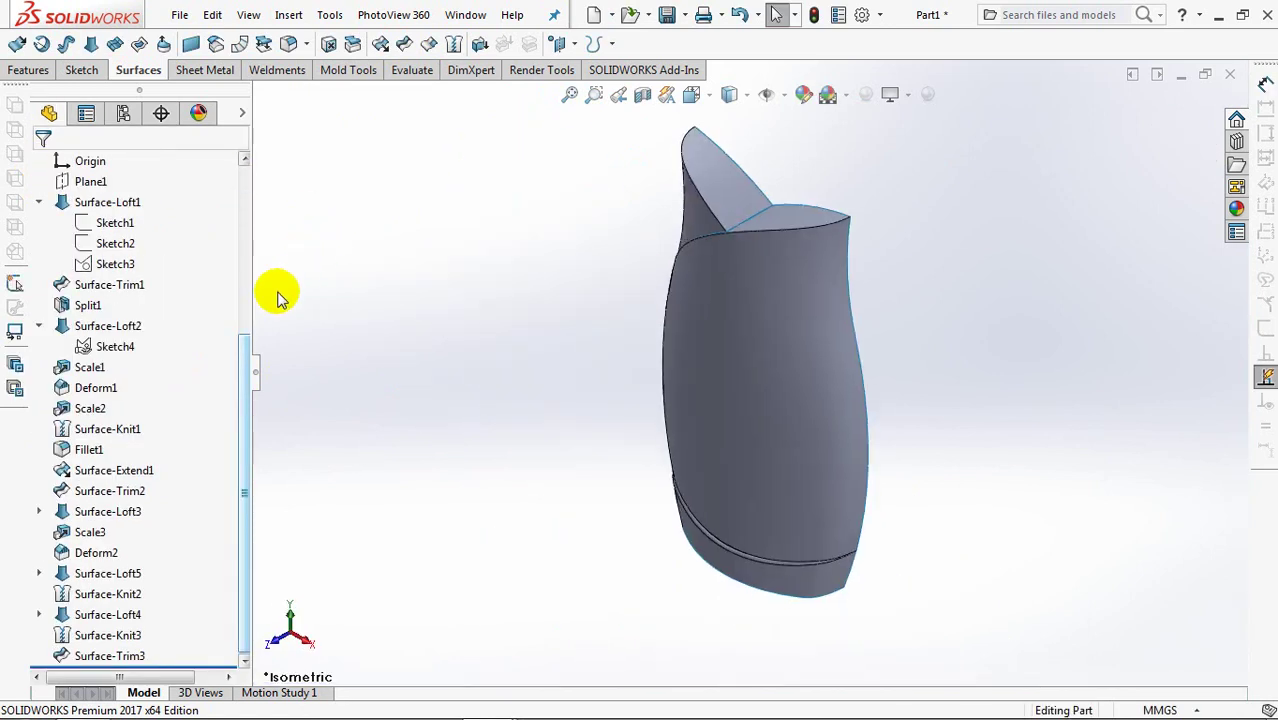
pyautogui.moveTo(244, 372); pyautogui.dragTo(250, 240)
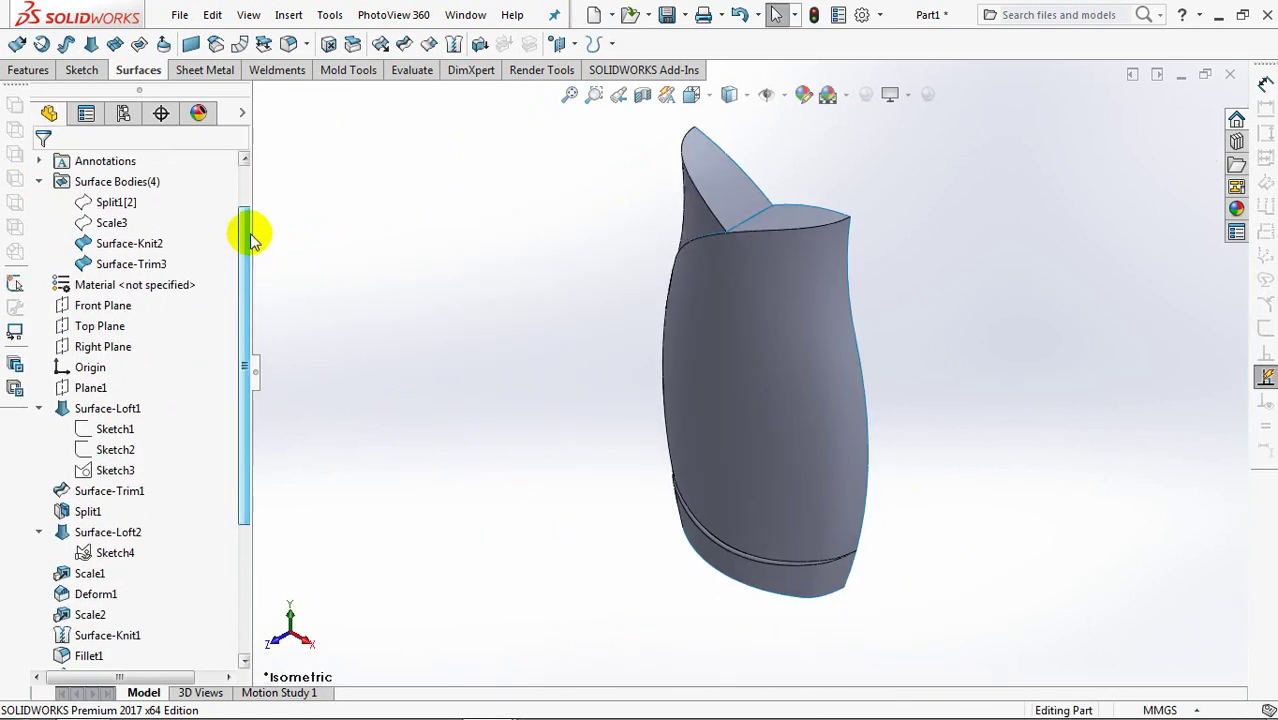
pyautogui.click(116, 472)
pyautogui.click(132, 416)
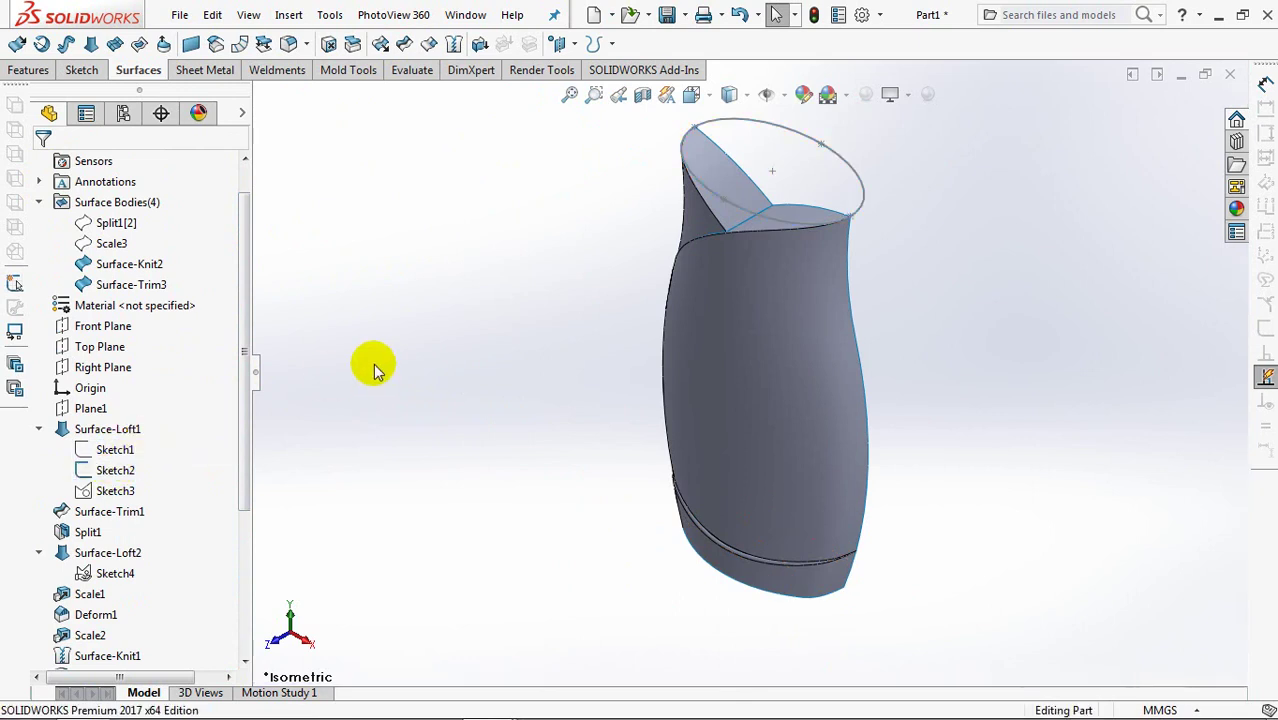
# Sketch an ellipse centred on the origin on Plane1.
pyautogui.click(85, 408)
pyautogui.click(17, 44)
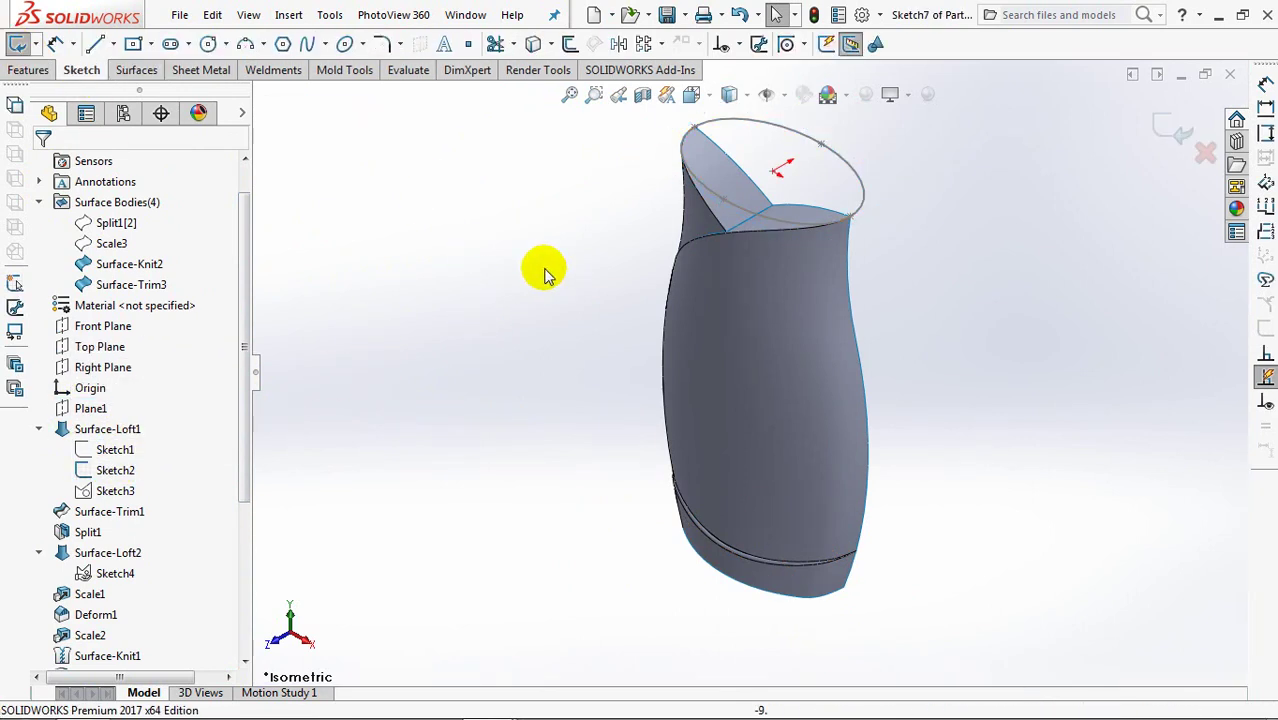
pyautogui.click(364, 45)
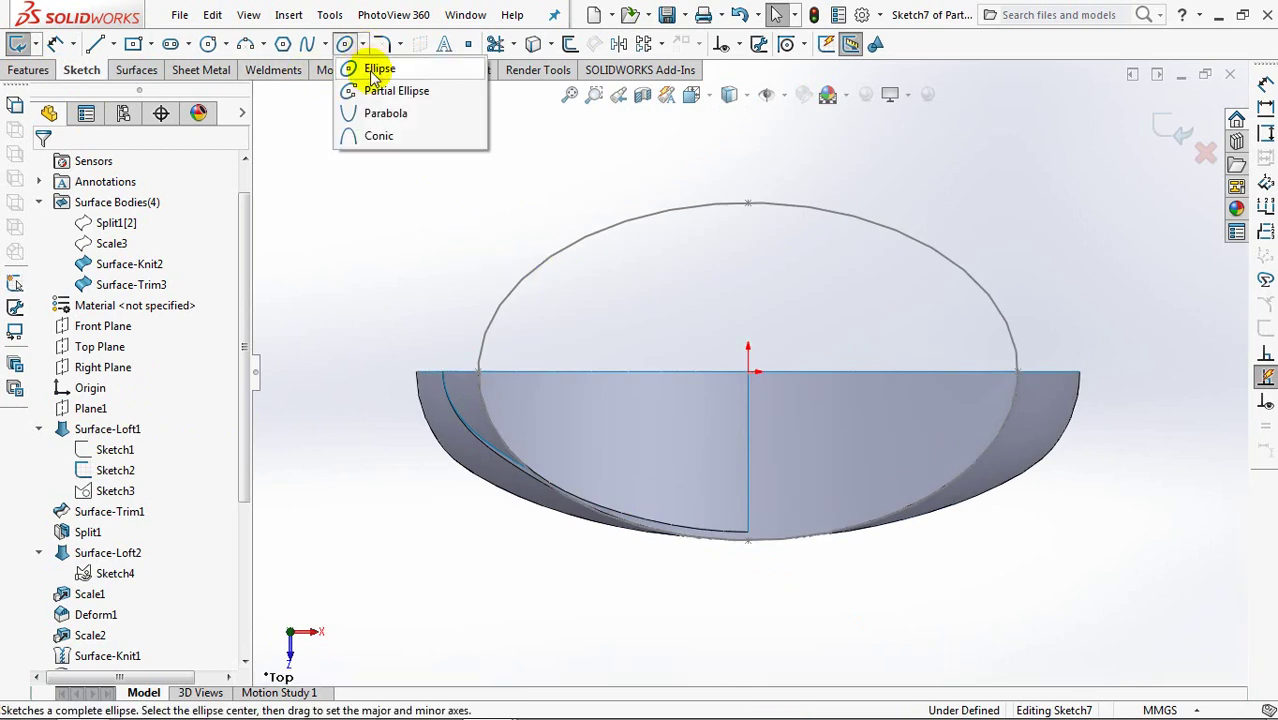
pyautogui.click(375, 67)
pyautogui.click(750, 376)
pyautogui.click(748, 538)
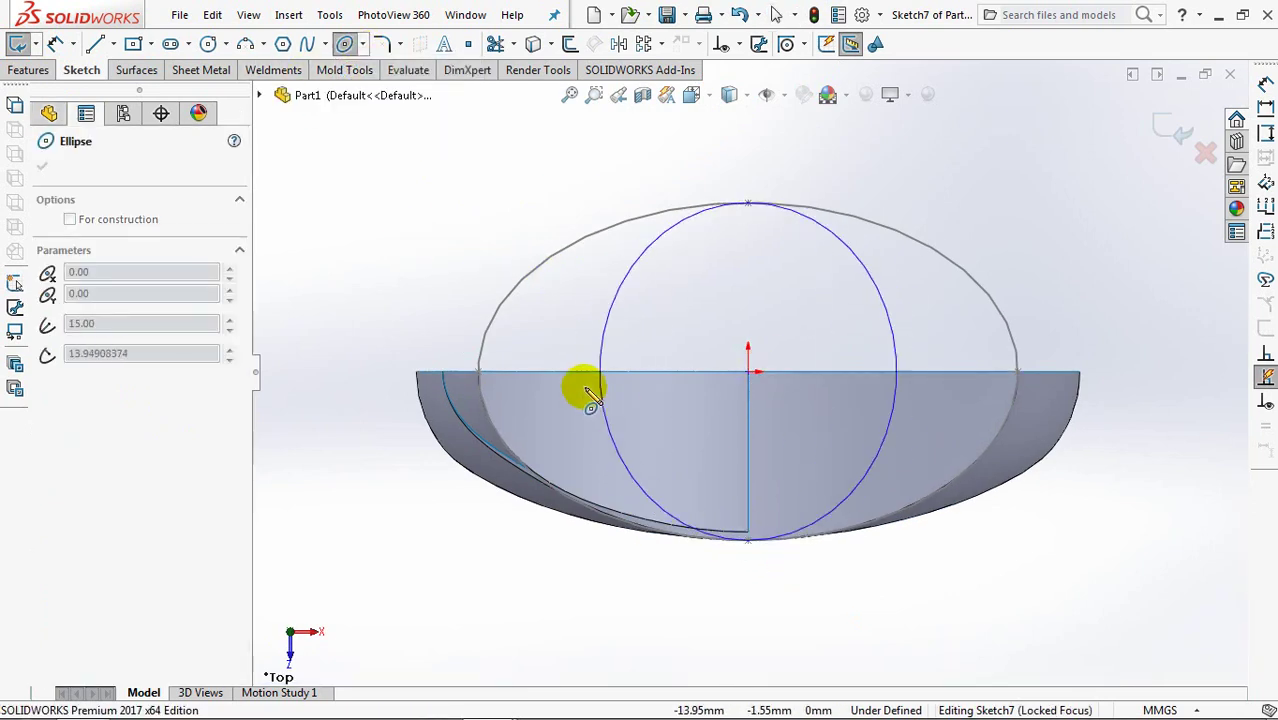
pyautogui.click(505, 385)
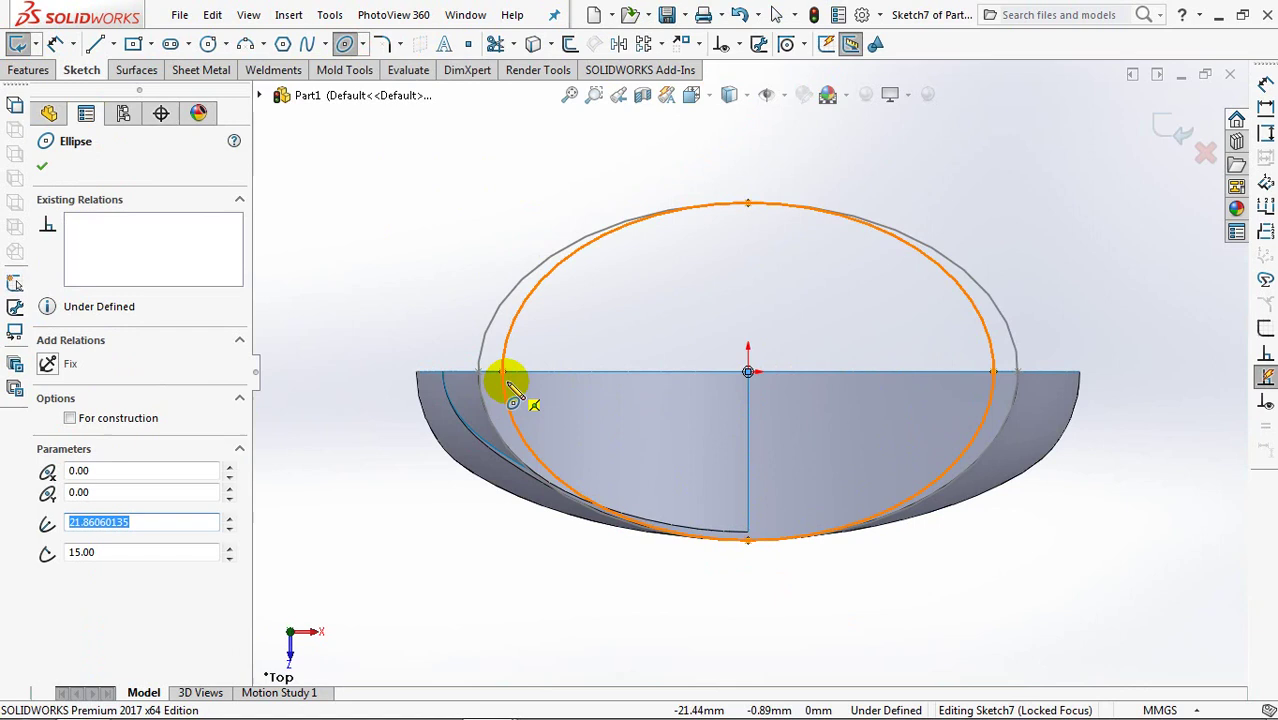
pyautogui.click(42, 166)
# Dimension the ellipse width to 45 mm, fully defining Sketch7, and exit the sketch.
pyautogui.click(502, 372)
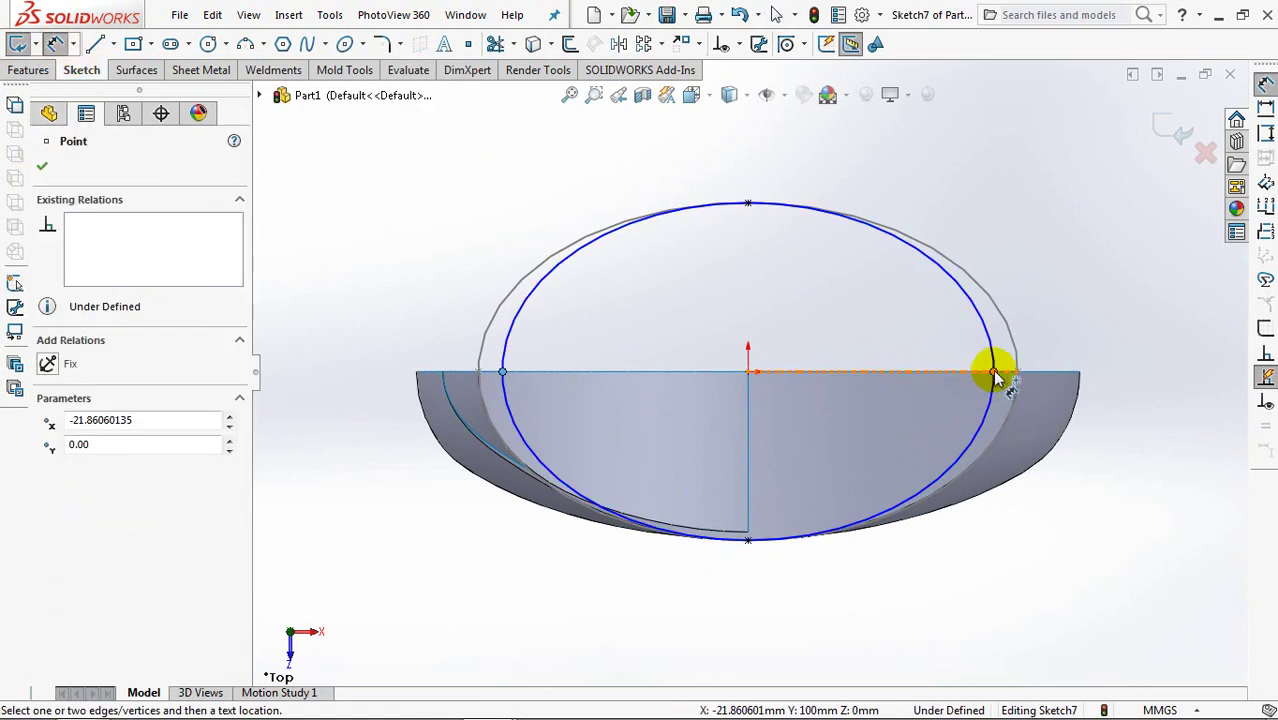
pyautogui.click(993, 372)
pyautogui.click(752, 155)
pyautogui.write('45')
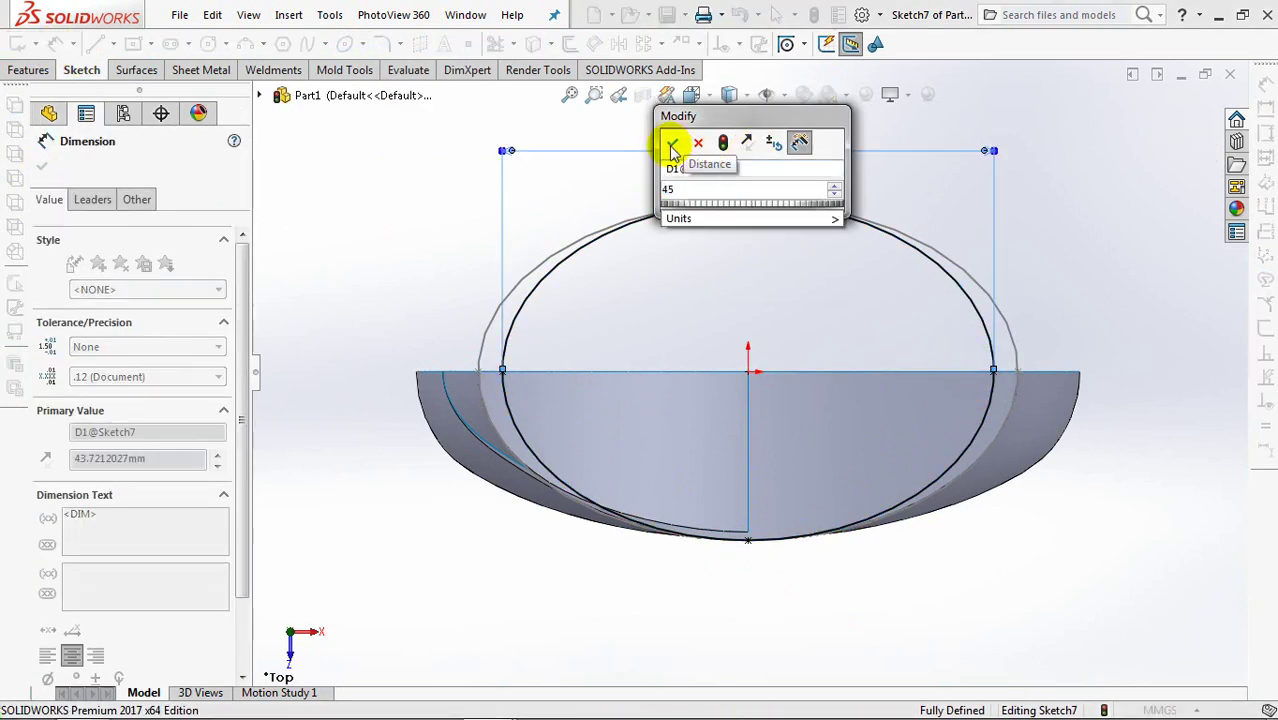
pyautogui.click(672, 146)
pyautogui.moveTo(425, 288)
pyautogui.mouseDown(button='middle')
pyautogui.moveTo(440, 345)
pyautogui.moveTo(442, 328)
pyautogui.mouseUp(button='middle')
pyautogui.press('f')
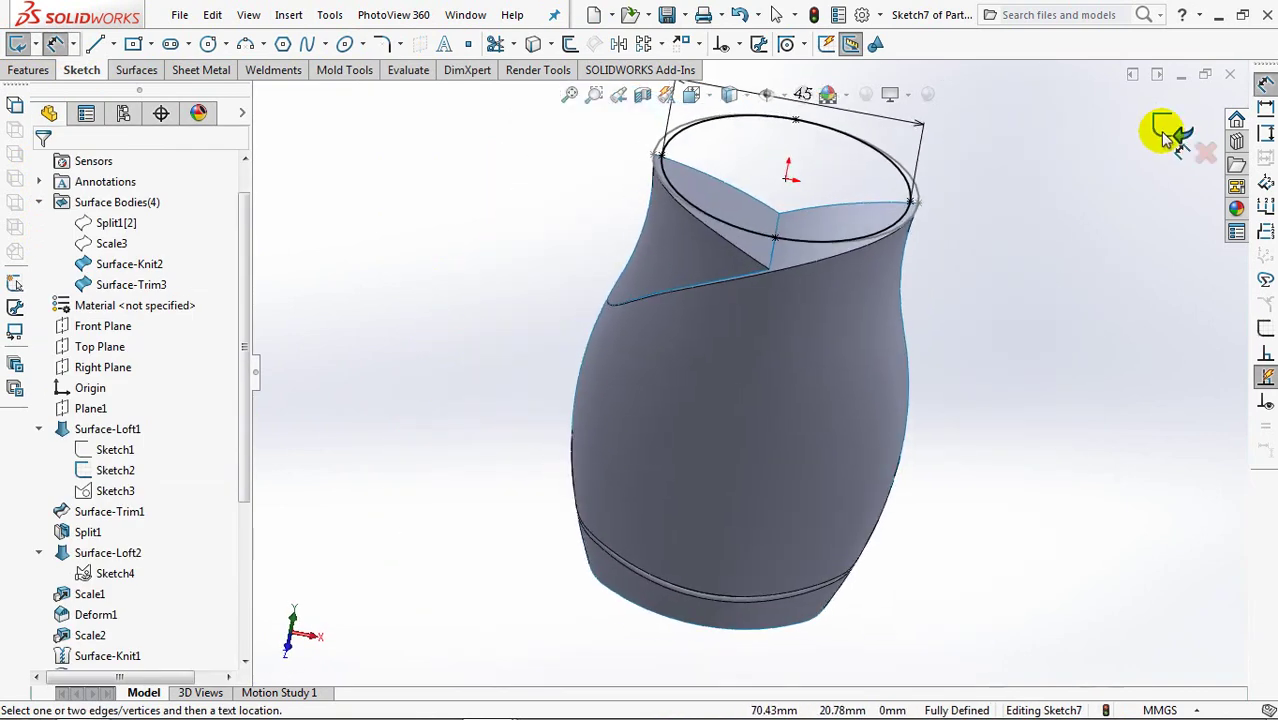
pyautogui.click(1165, 135)
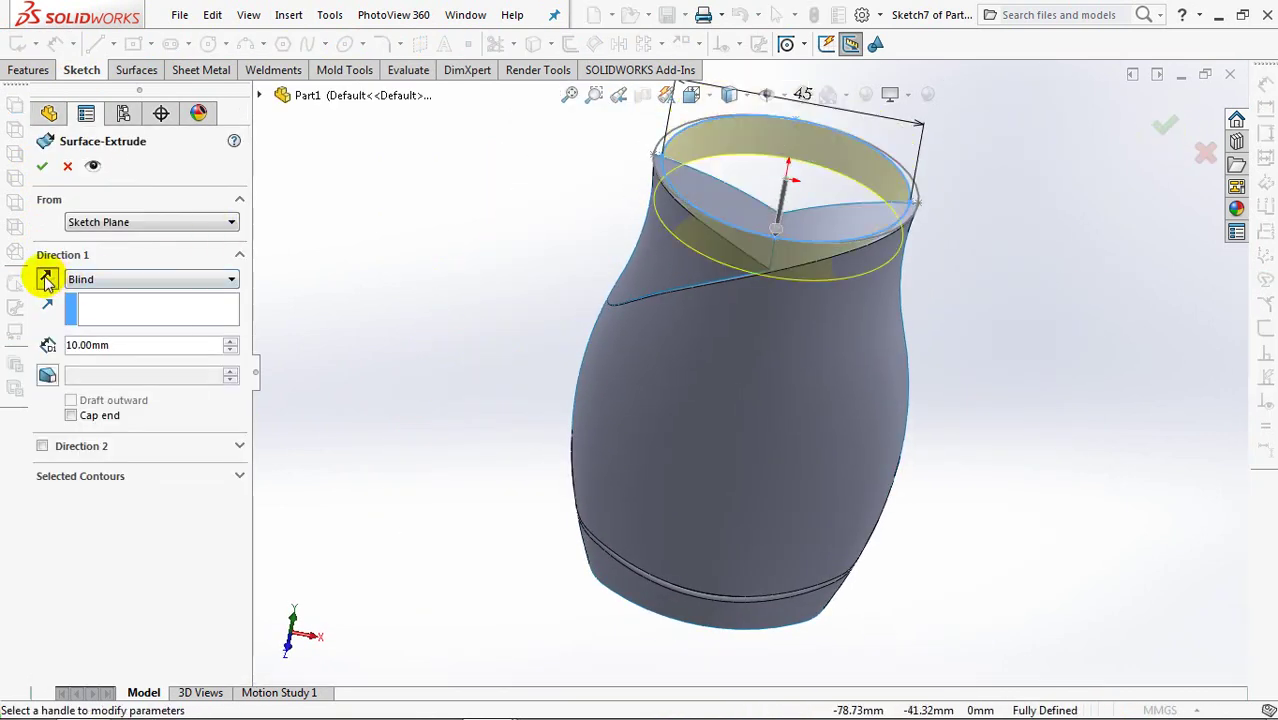
# Give the 10 mm elliptical rim extrusion a 12° draft and a capped end, then accept it.
pyautogui.click(47, 376)
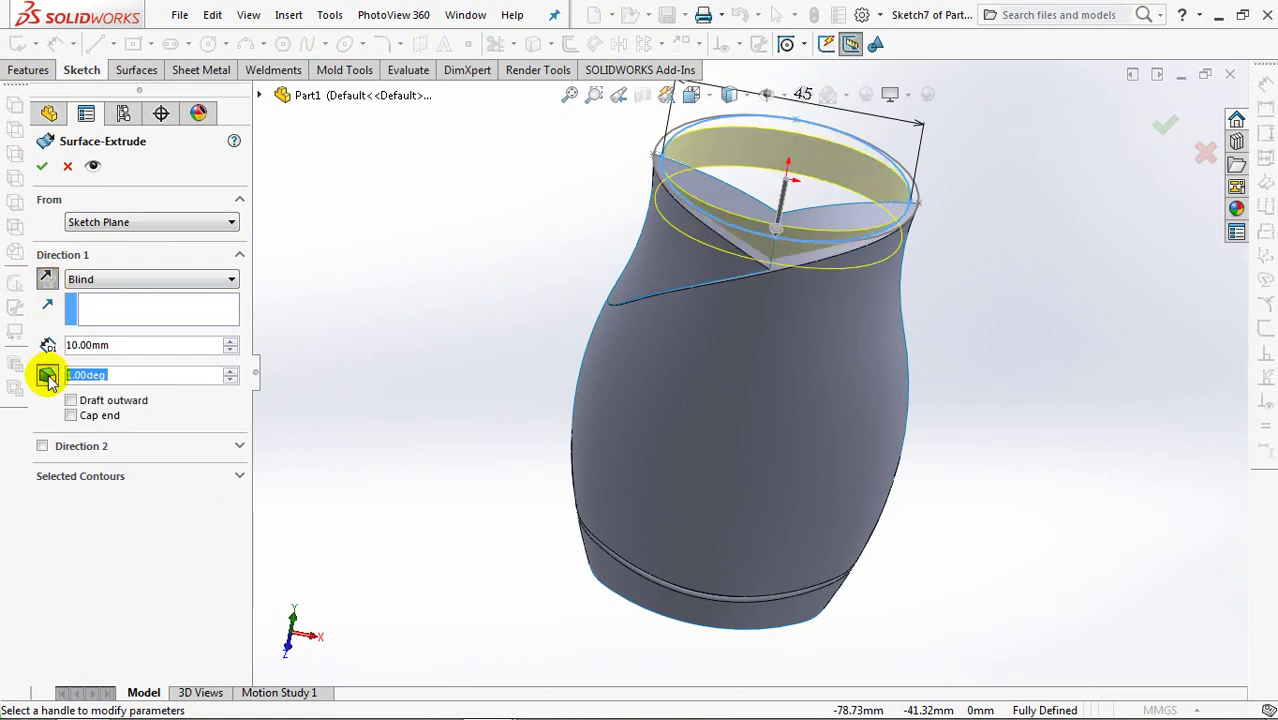
pyautogui.write('12')
pyautogui.press('Return')
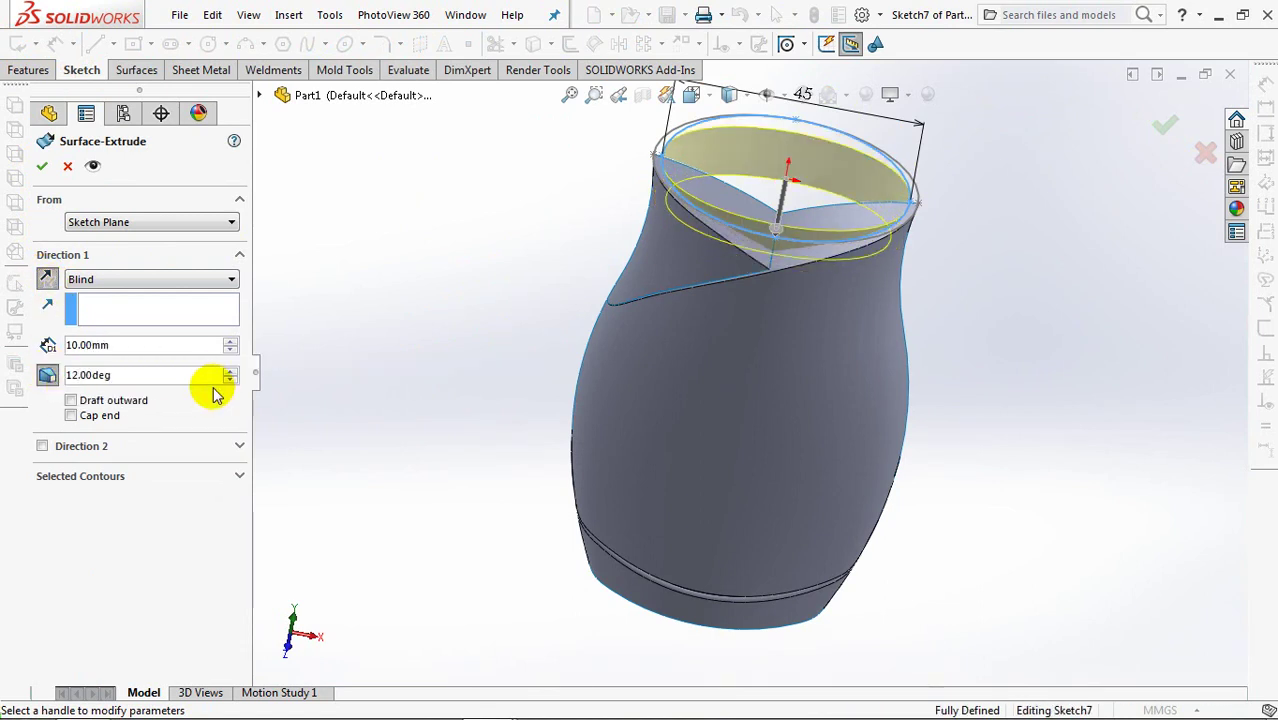
pyautogui.click(72, 417)
pyautogui.moveTo(467, 421); pyautogui.dragTo(416, 424, button='middle')
pyautogui.click(41, 171)
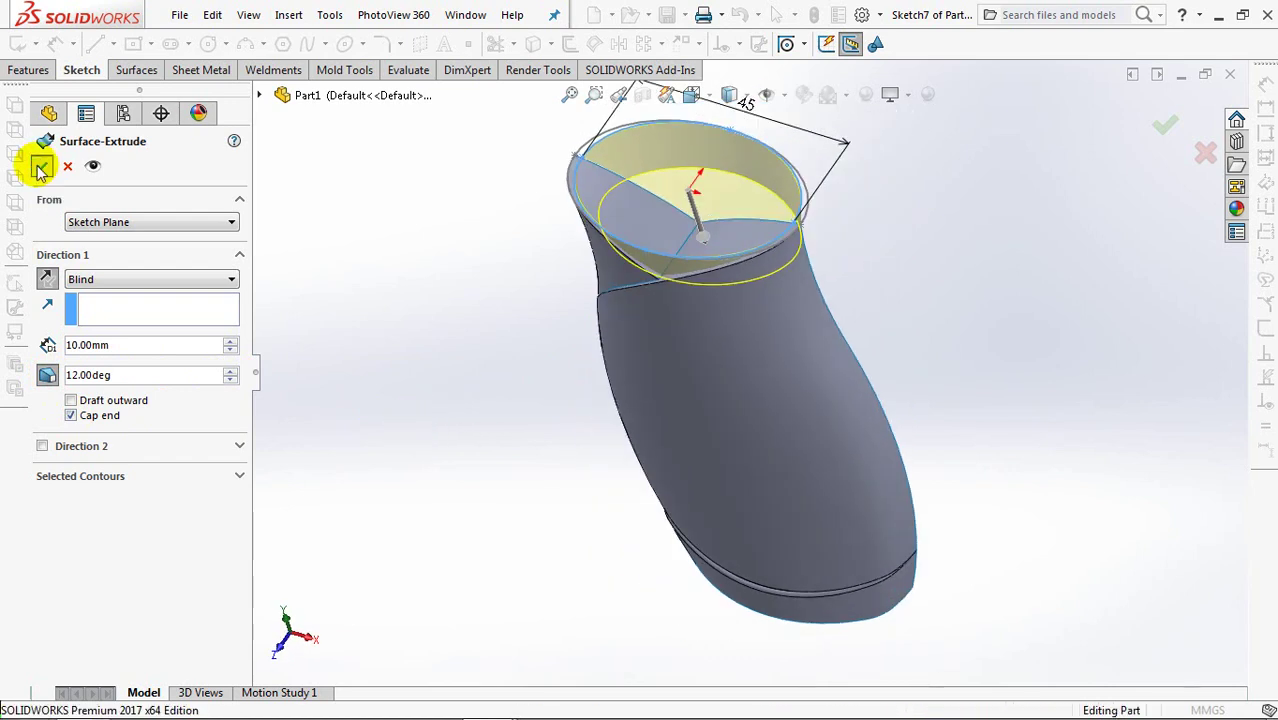
# Fill the top rim edge with a planar surface (Surface-Plane1).
pyautogui.click(590, 148)
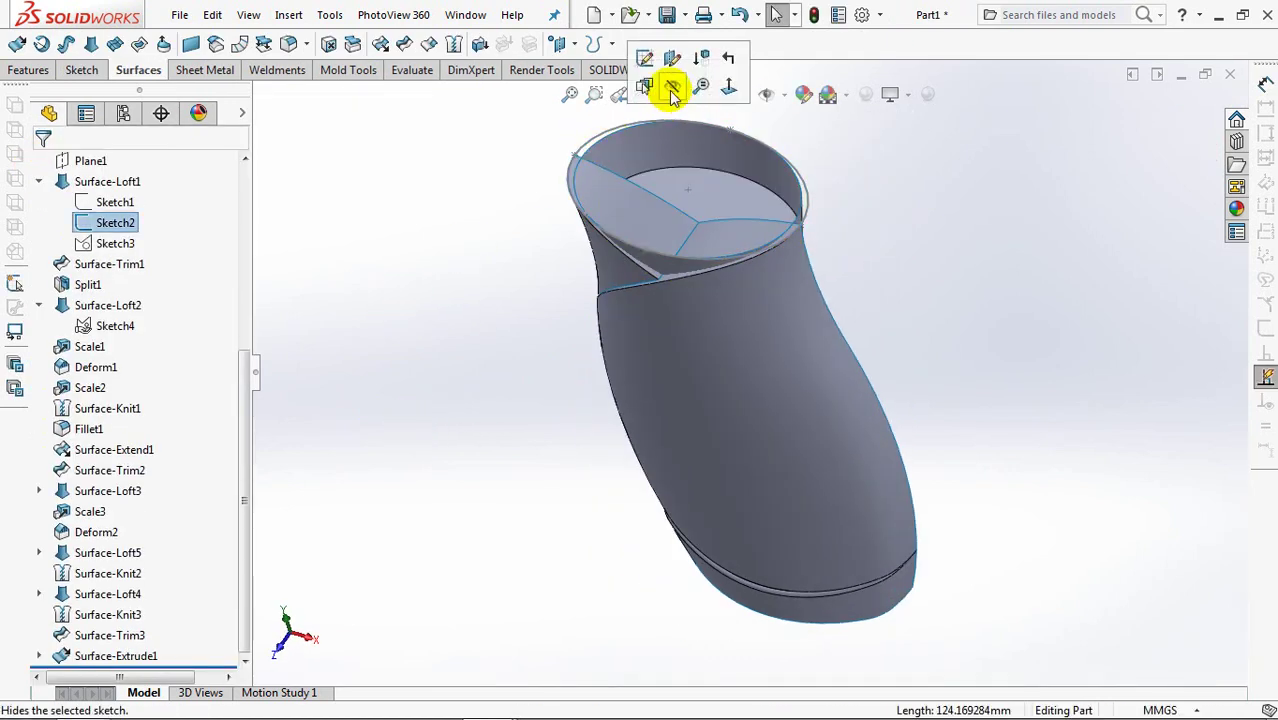
pyautogui.moveTo(533, 234)
pyautogui.keyDown('ctrl'); pyautogui.mouseDown(button='middle')
pyautogui.moveTo(505, 335)
pyautogui.moveTo(511, 297)
pyautogui.mouseUp(button='middle'); pyautogui.keyUp('ctrl')
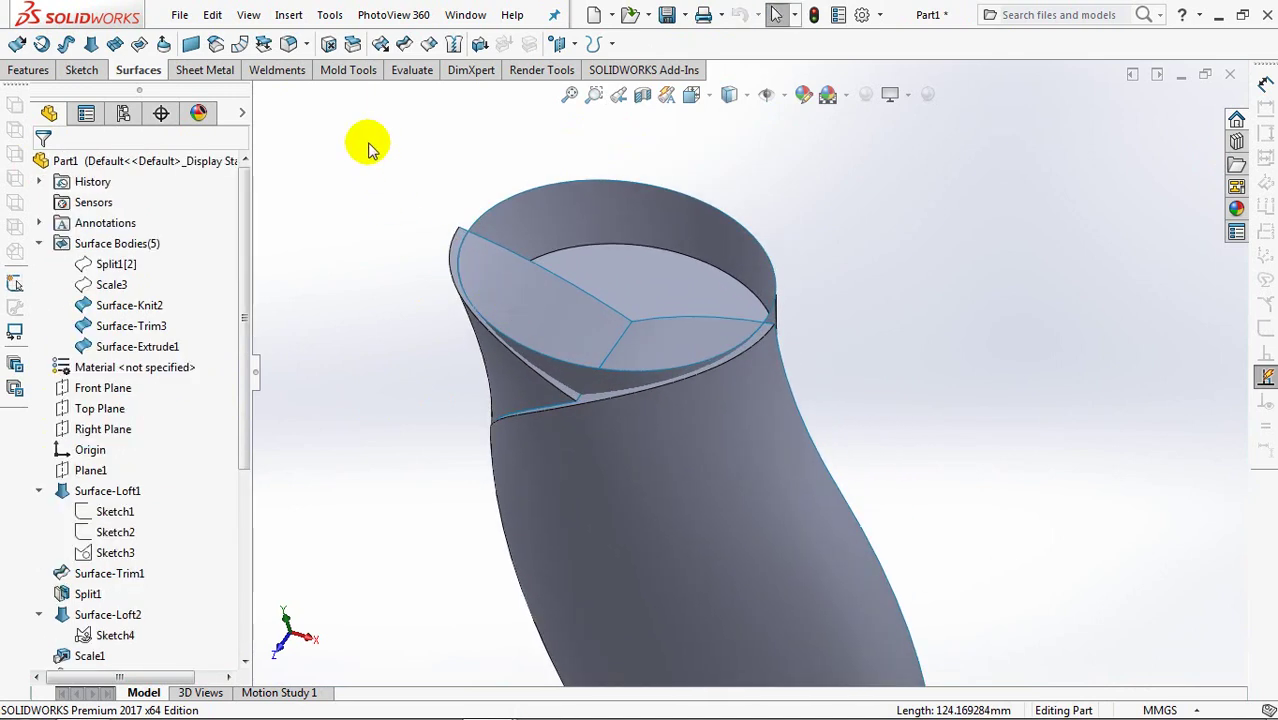
pyautogui.click(190, 44)
pyautogui.click(526, 194)
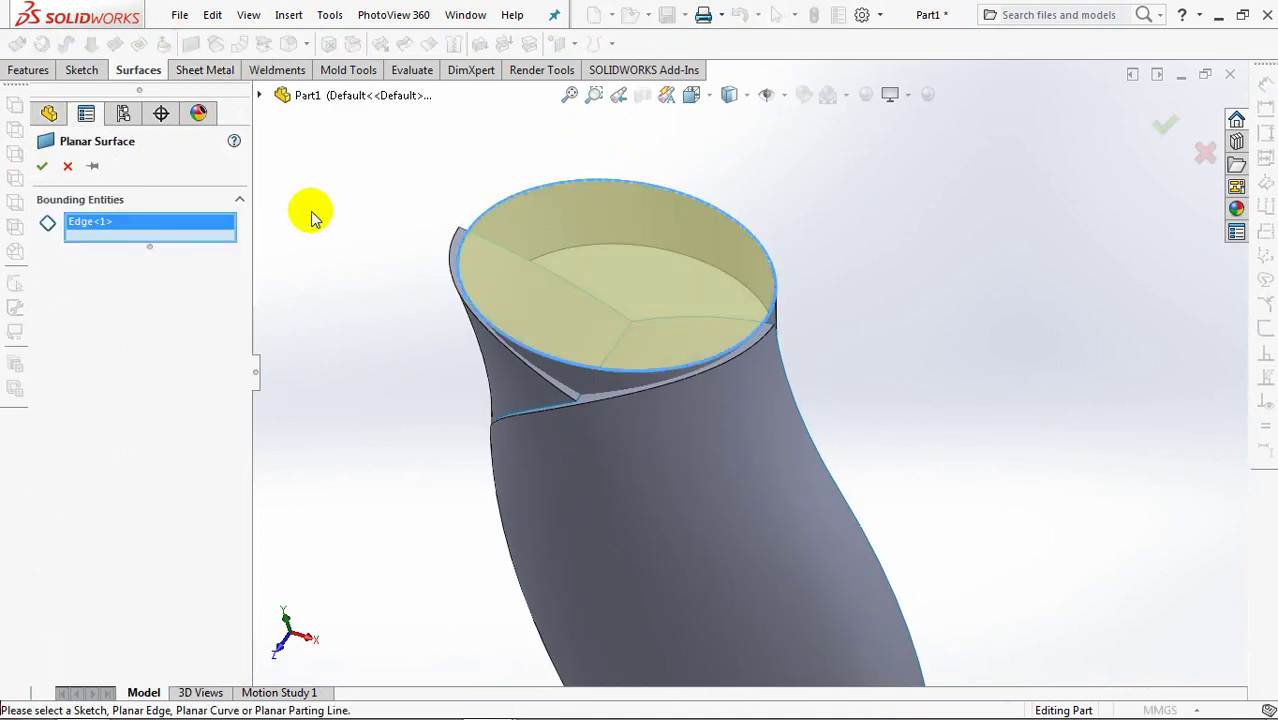
pyautogui.click(42, 168)
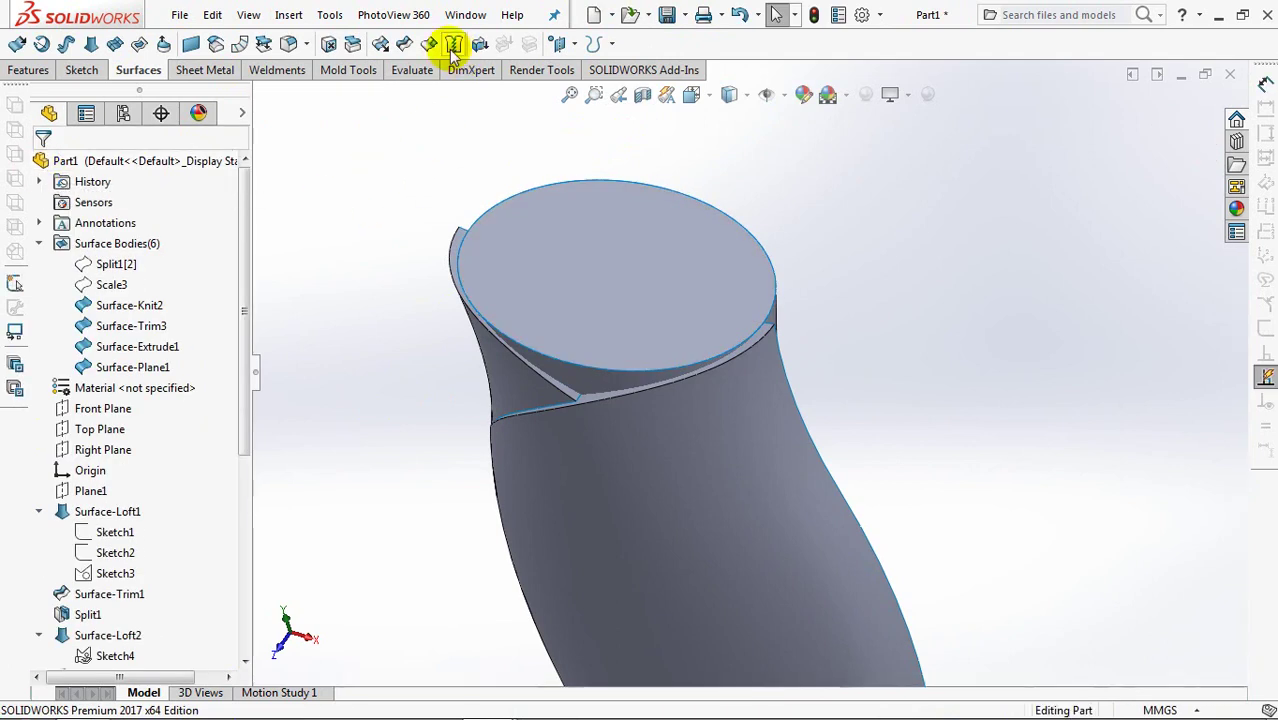
# Knit Surface-Plane1 with Surface-Extrude1 into Surface-Knit4.
pyautogui.click(453, 44)
pyautogui.click(643, 308)
pyautogui.click(593, 377)
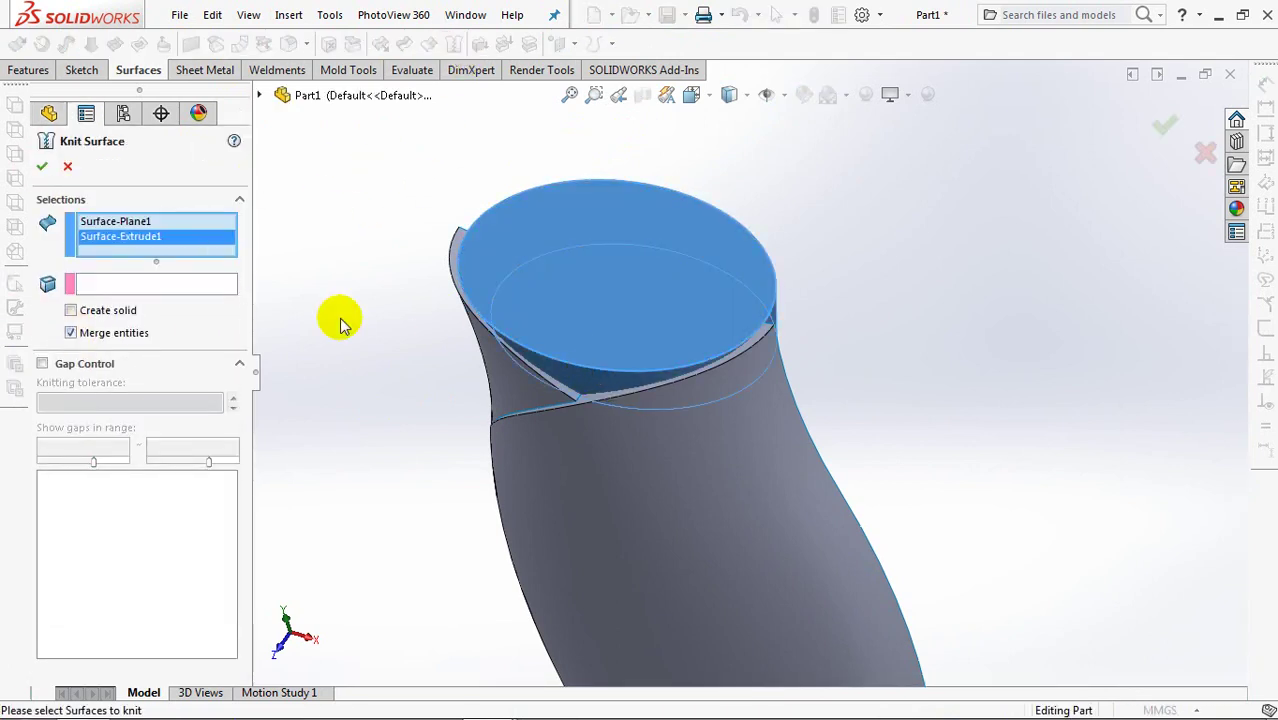
pyautogui.click(42, 168)
pyautogui.click(567, 43)
pyautogui.click(590, 97)
# Create Axis1 at the intersection of the Front and Right planes.
pyautogui.click(274, 95)
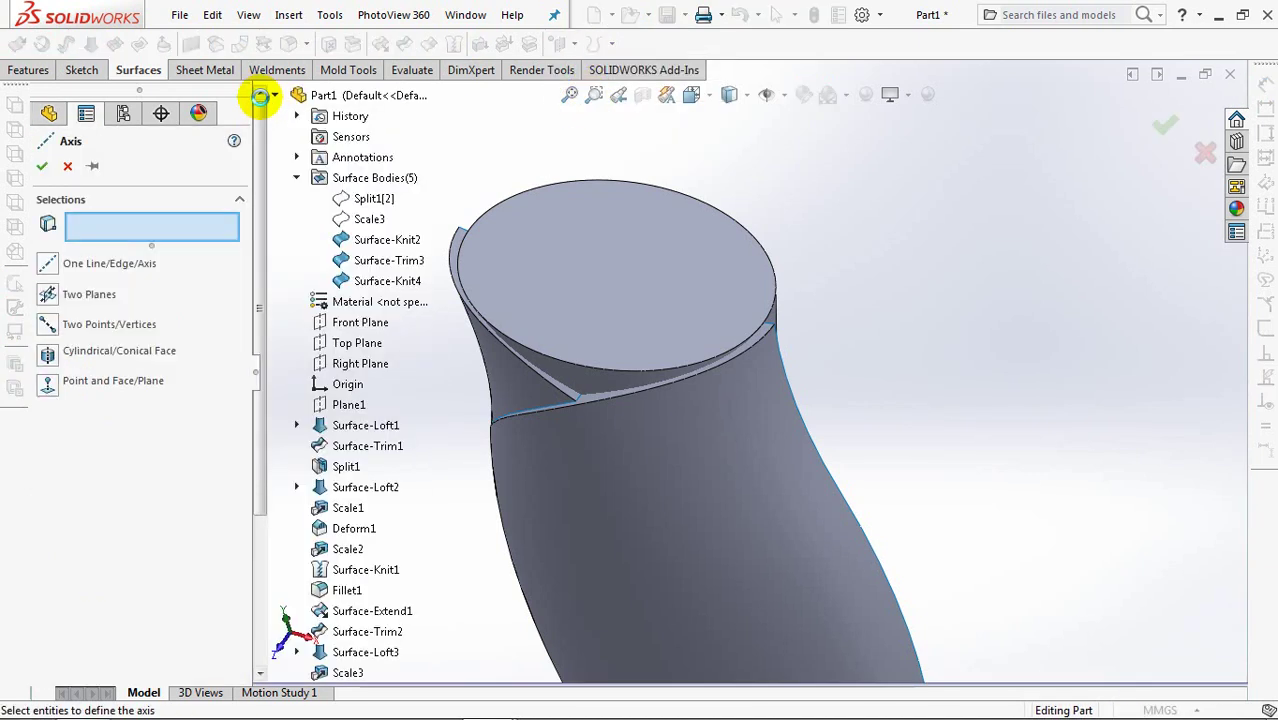
pyautogui.click(345, 323)
pyautogui.click(355, 363)
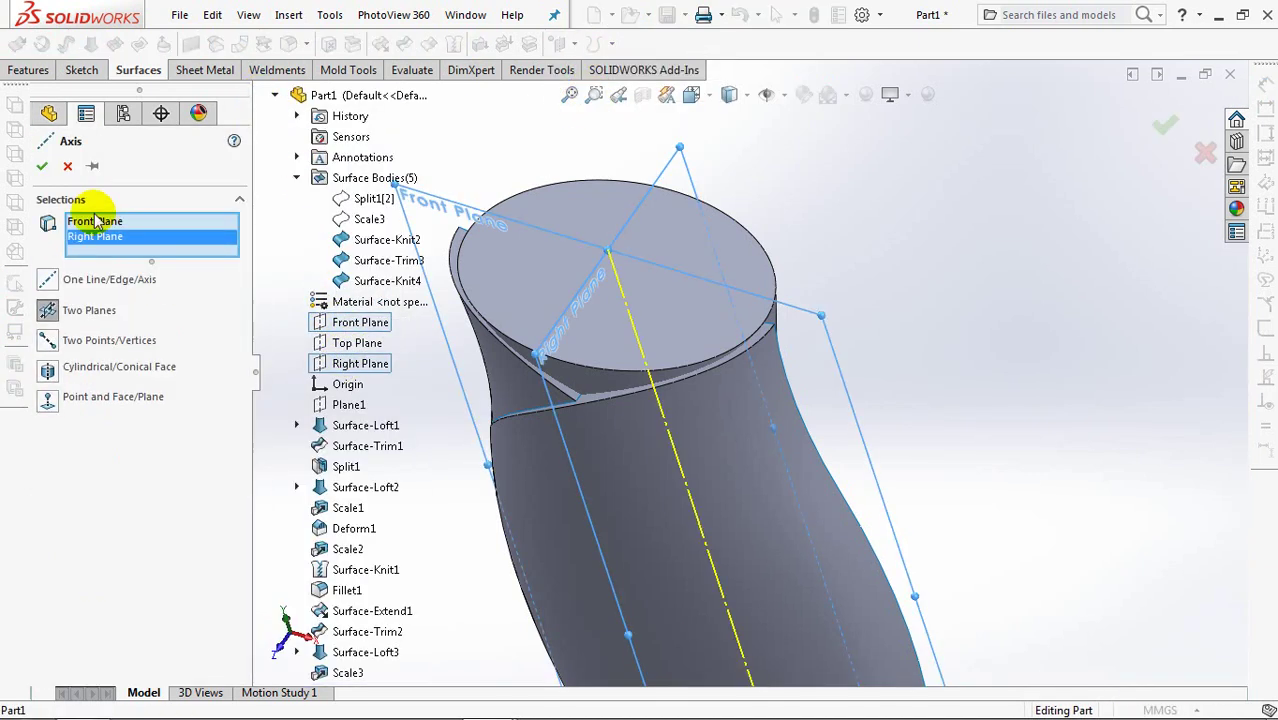
pyautogui.click(42, 166)
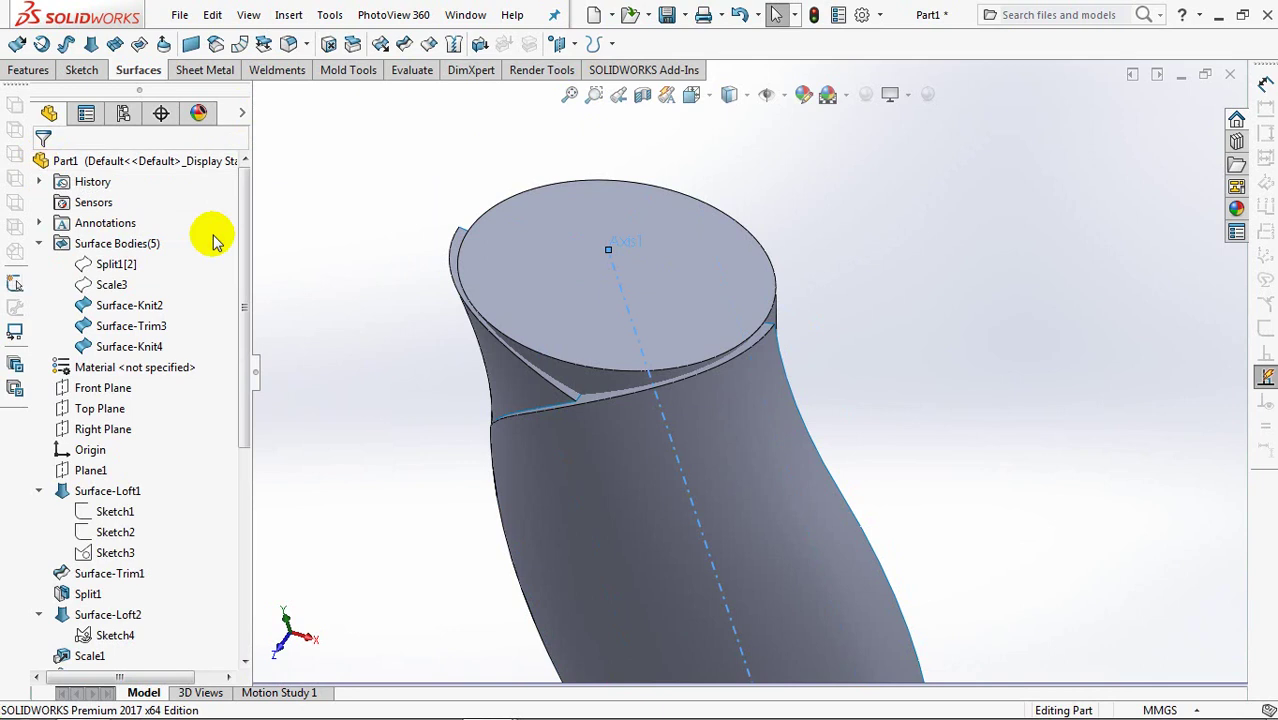
# Circular-pattern the Surface-Trim3 and Surface-Knit2 bodies around Axis1, 2 instances over 360°.
pyautogui.click(29, 70)
pyautogui.click(350, 43)
pyautogui.click(368, 88)
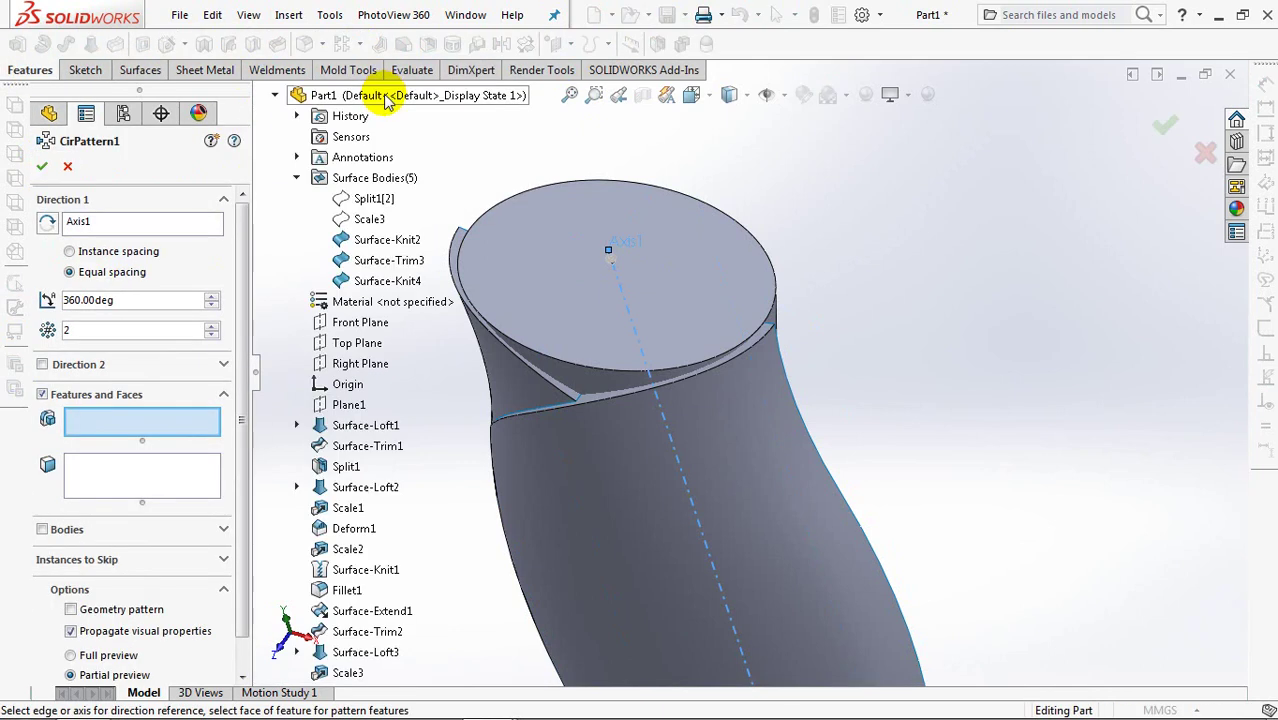
pyautogui.moveTo(255, 390); pyautogui.dragTo(262, 420)
pyautogui.click(43, 494)
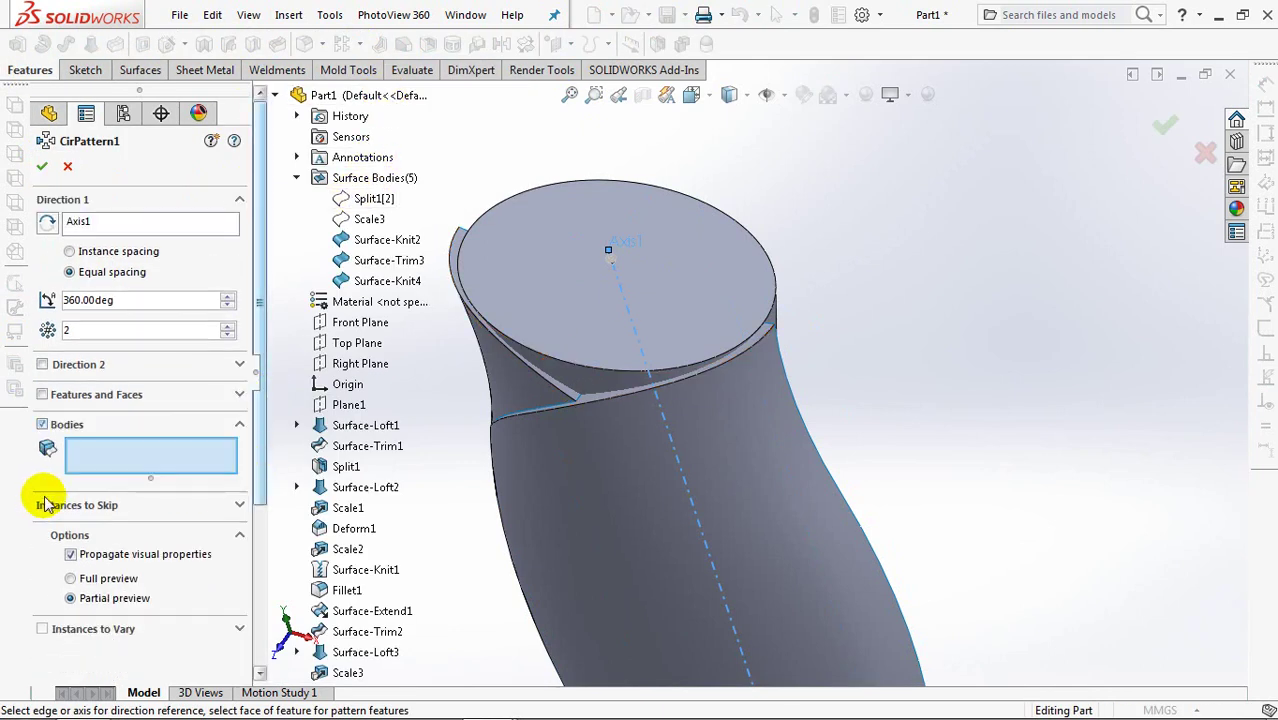
pyautogui.click(630, 493)
pyautogui.click(550, 421)
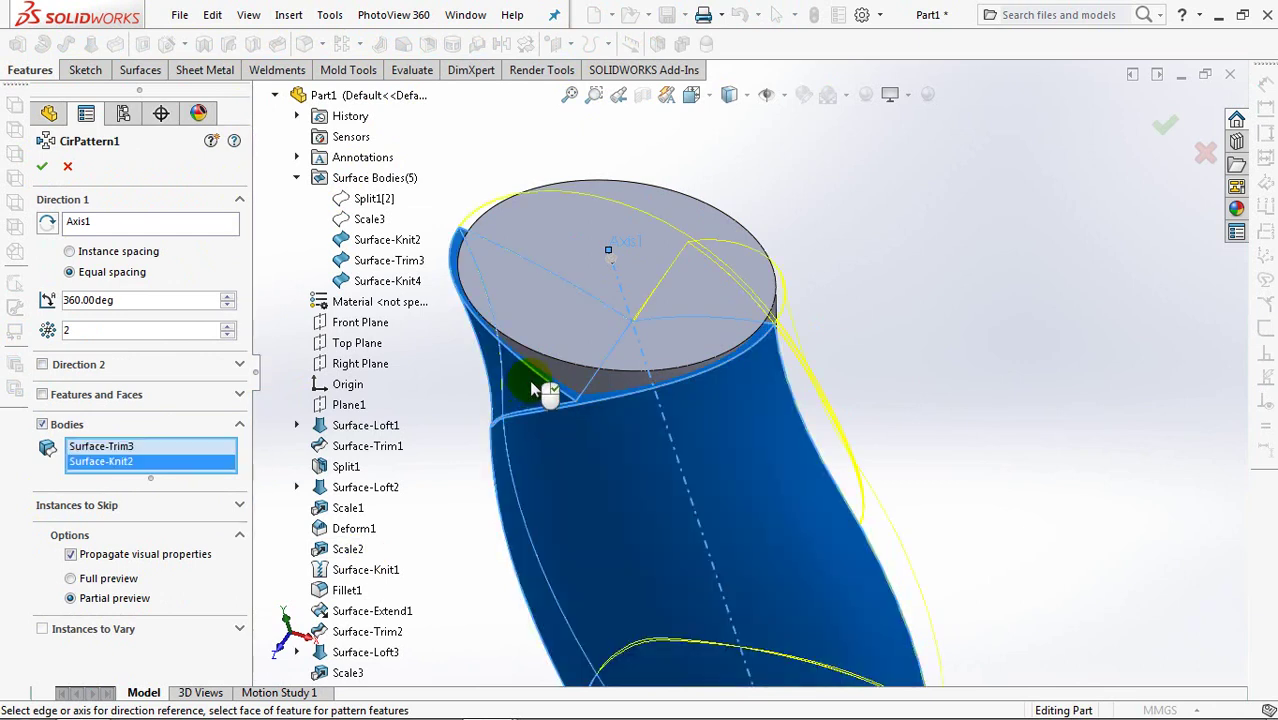
pyautogui.moveTo(926, 342)
pyautogui.mouseDown(button='middle')
pyautogui.moveTo(878, 322)
pyautogui.moveTo(826, 353)
pyautogui.moveTo(790, 335)
pyautogui.moveTo(879, 234)
pyautogui.moveTo(897, 240)
pyautogui.mouseUp(button='middle')
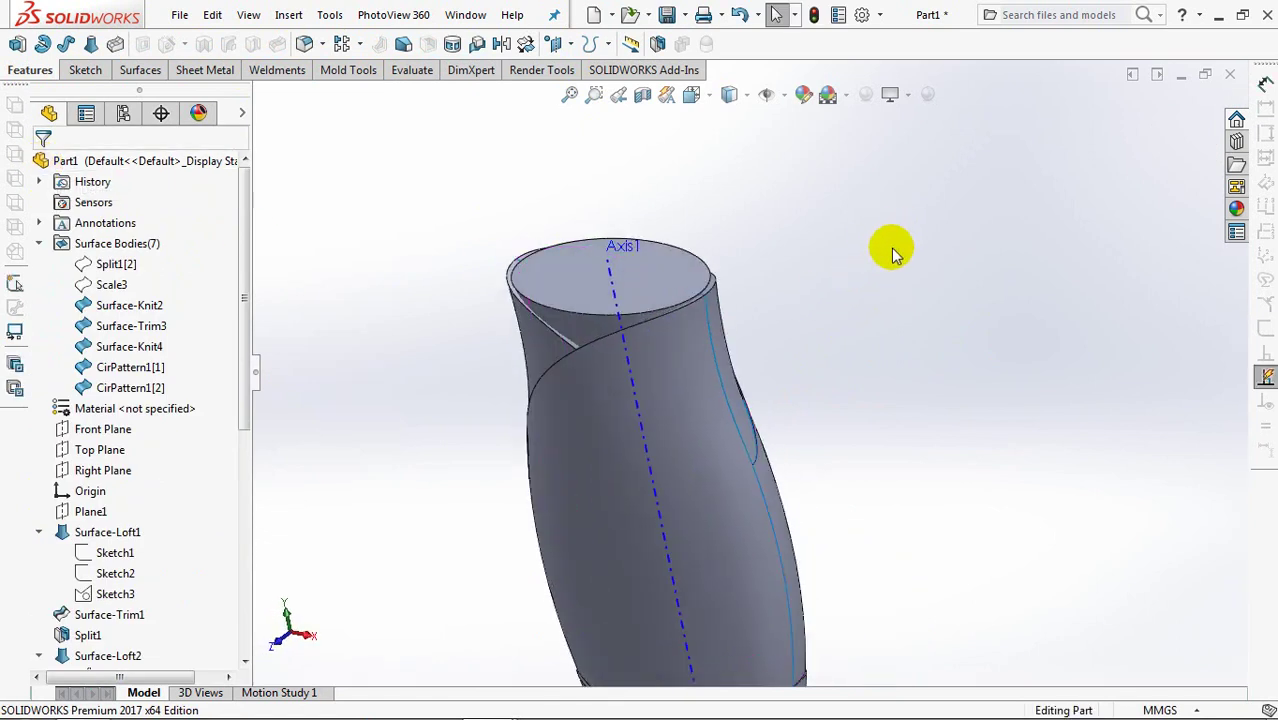
pyautogui.hotkey('ctrl', '7')
pyautogui.click(754, 344)
# Knit Surface-Trim3, Surface-Knit2, CirPattern1[1] and CirPattern1[2] into Surface-Knit5.
pyautogui.click(944, 297)
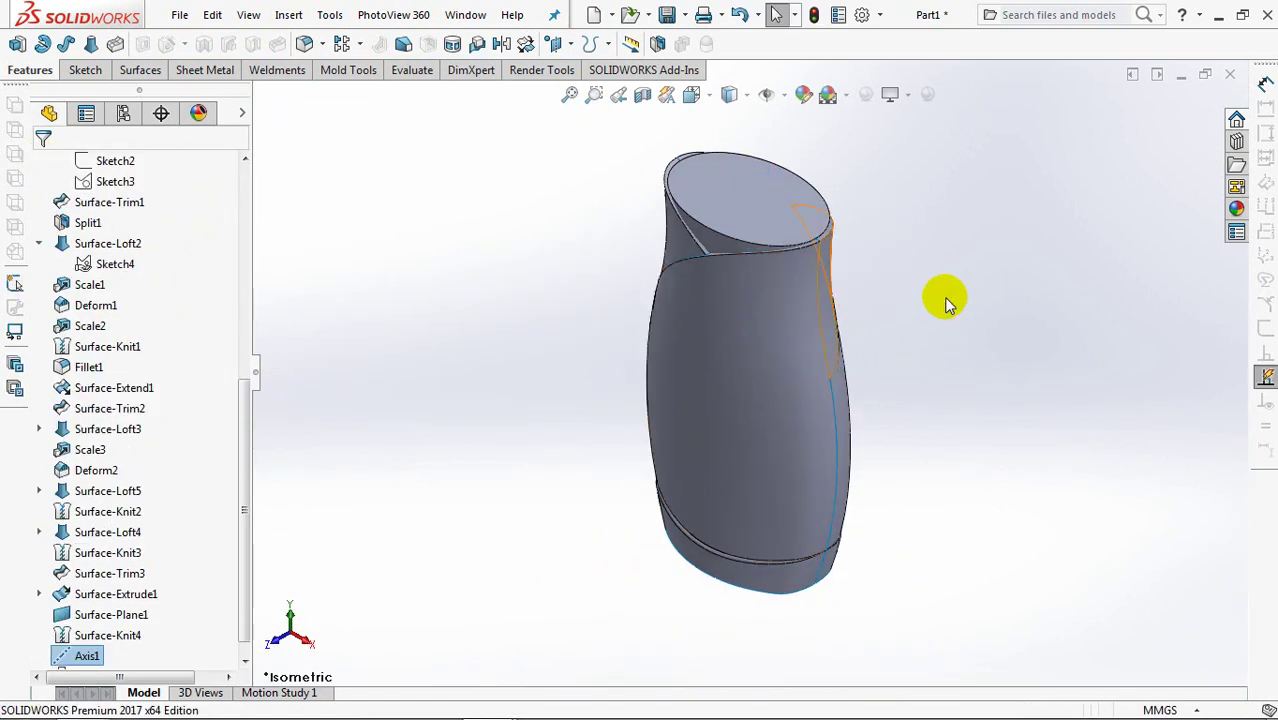
pyautogui.click(140, 70)
pyautogui.rightClick(143, 66)
pyautogui.click(485, 157)
pyautogui.click(455, 45)
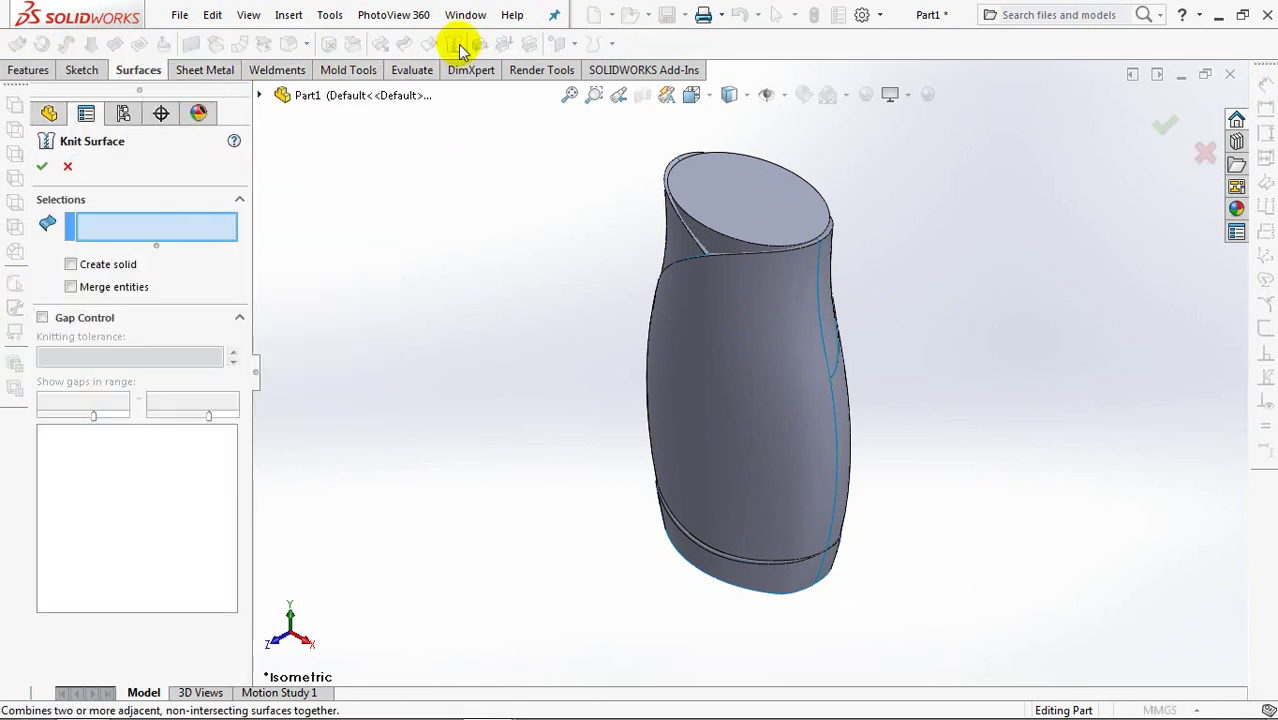
pyautogui.click(700, 300)
pyautogui.click(668, 242)
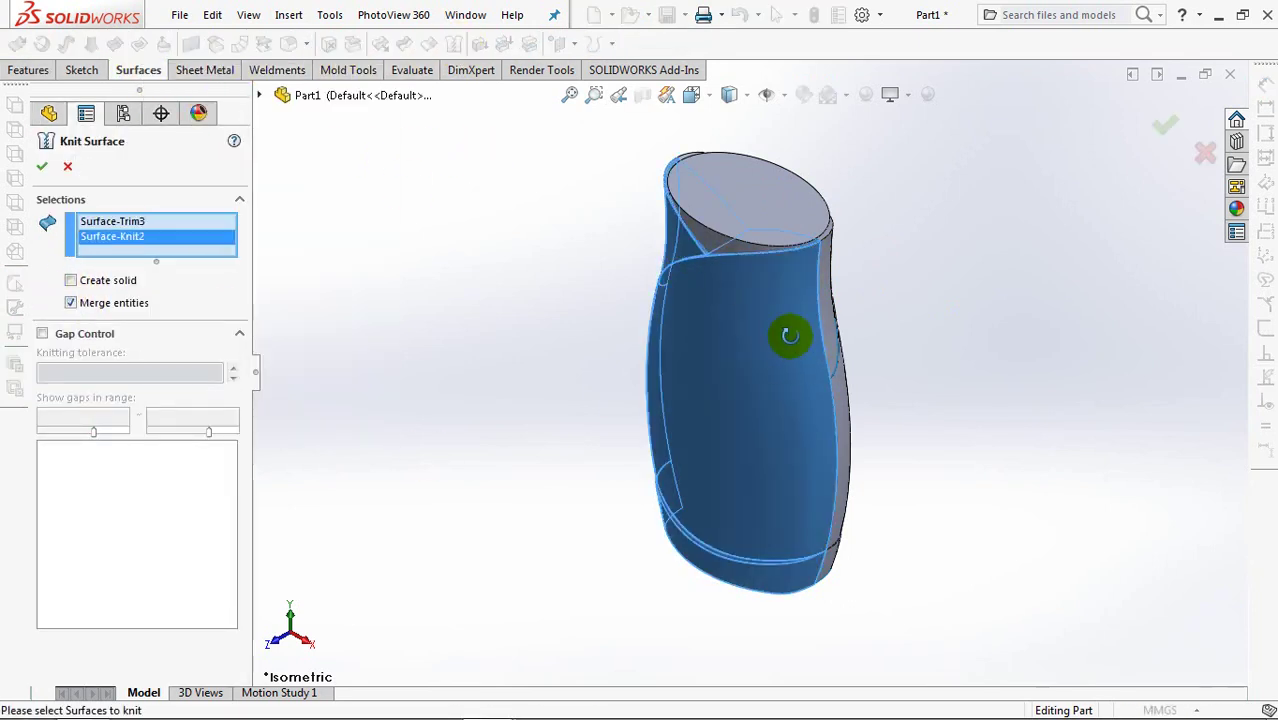
pyautogui.moveTo(785, 330); pyautogui.dragTo(653, 403, button='middle')
pyautogui.click(653, 403)
pyautogui.click(672, 300)
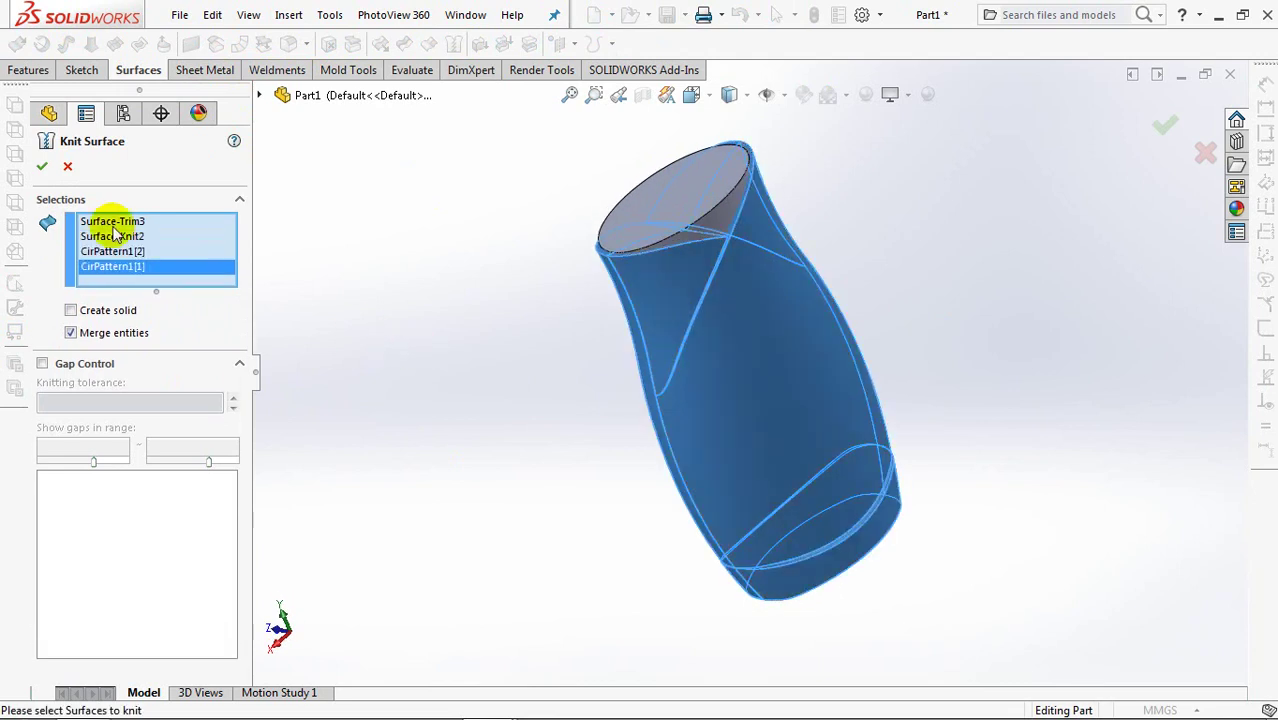
pyautogui.click(39, 165)
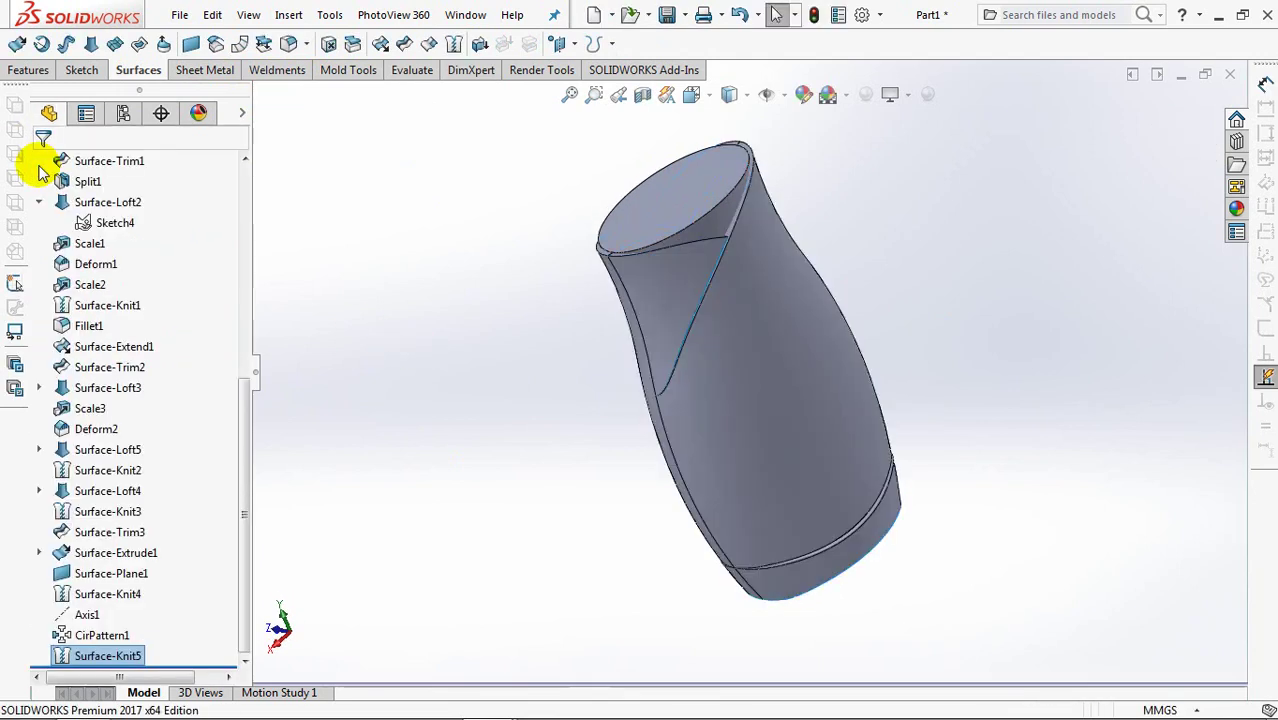
# Set up a mutual trim of Surface-Knit5 and Surface-Knit4, keeping the petal body and cap pieces.
pyautogui.click(381, 43)
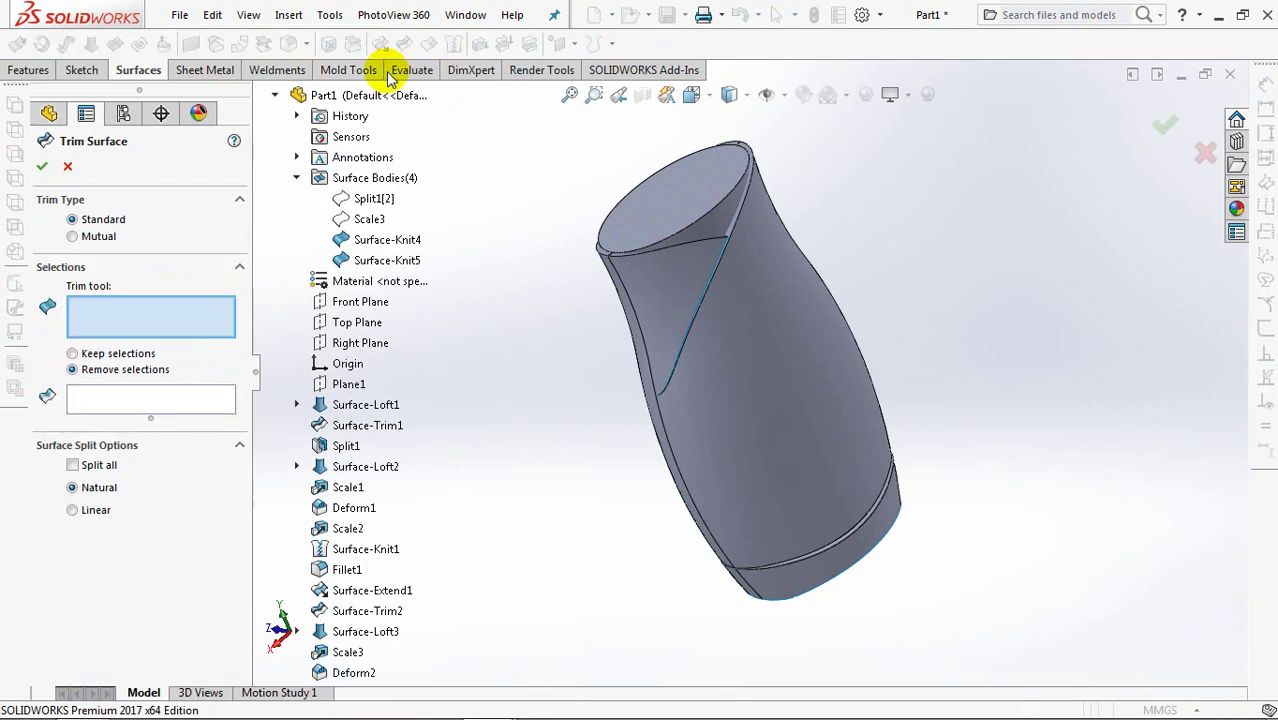
pyautogui.click(72, 236)
pyautogui.click(724, 377)
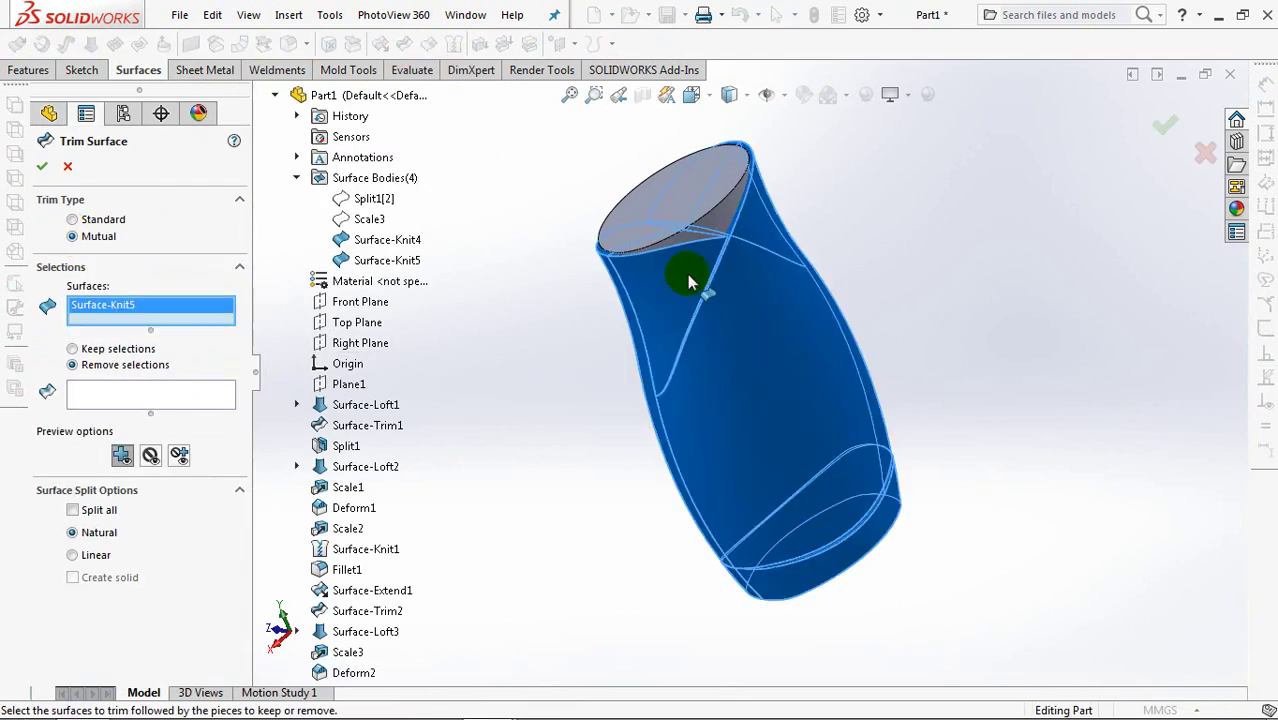
pyautogui.click(632, 213)
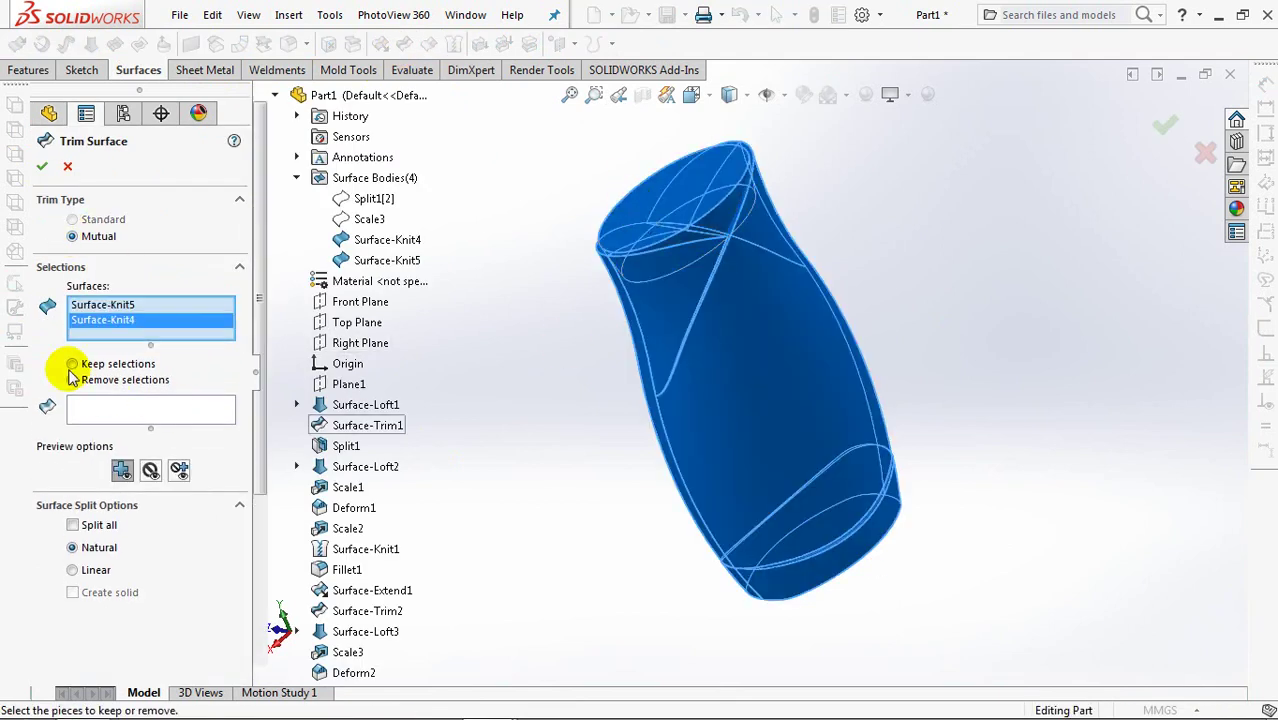
pyautogui.click(100, 404)
pyautogui.click(797, 364)
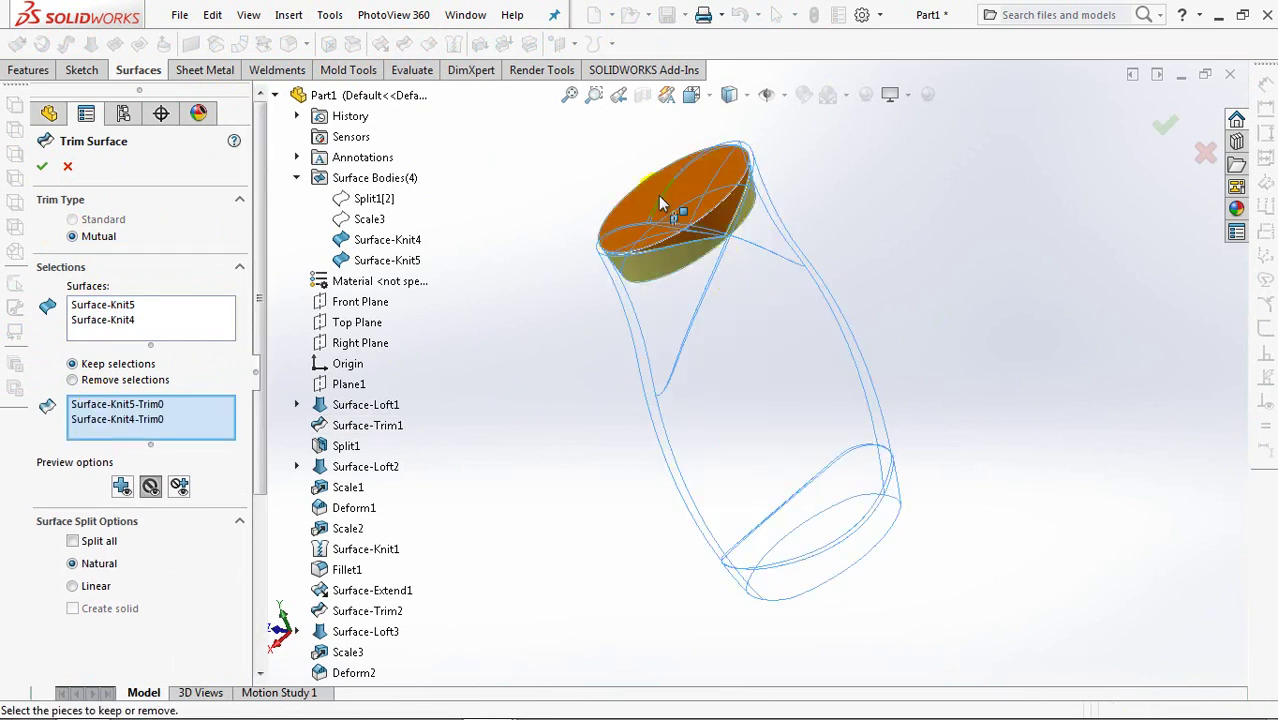
pyautogui.click(658, 195)
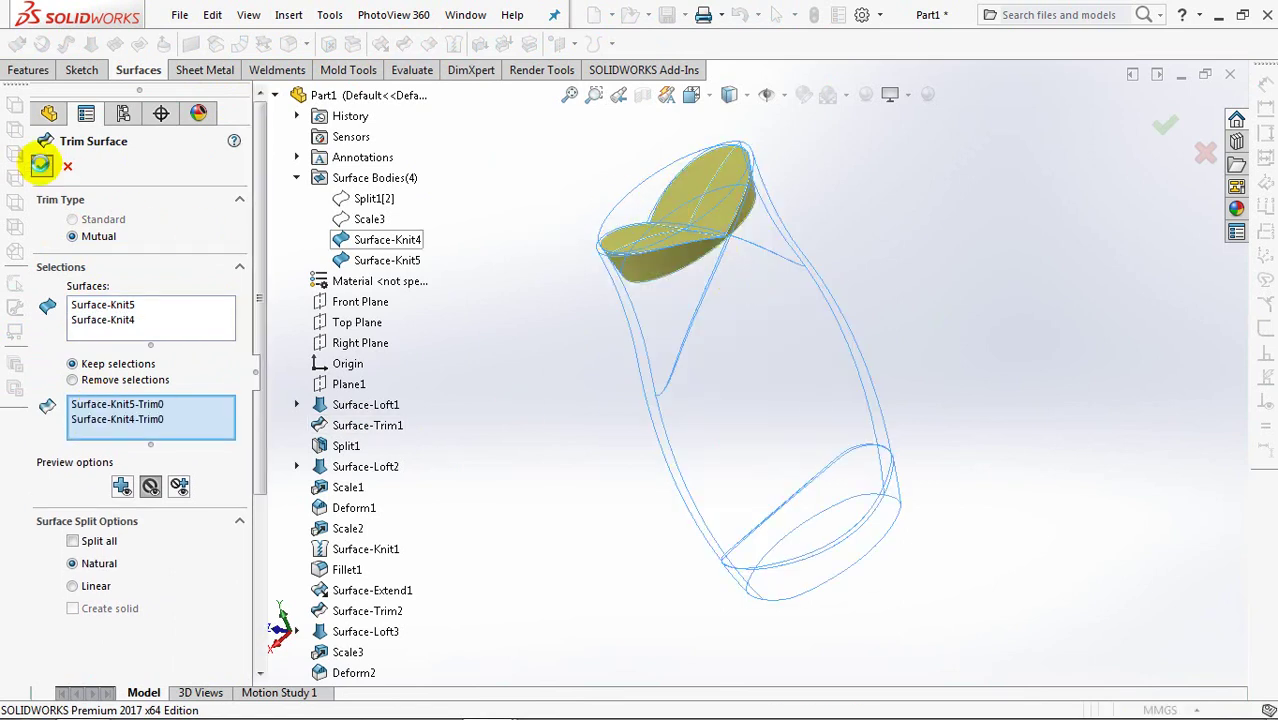
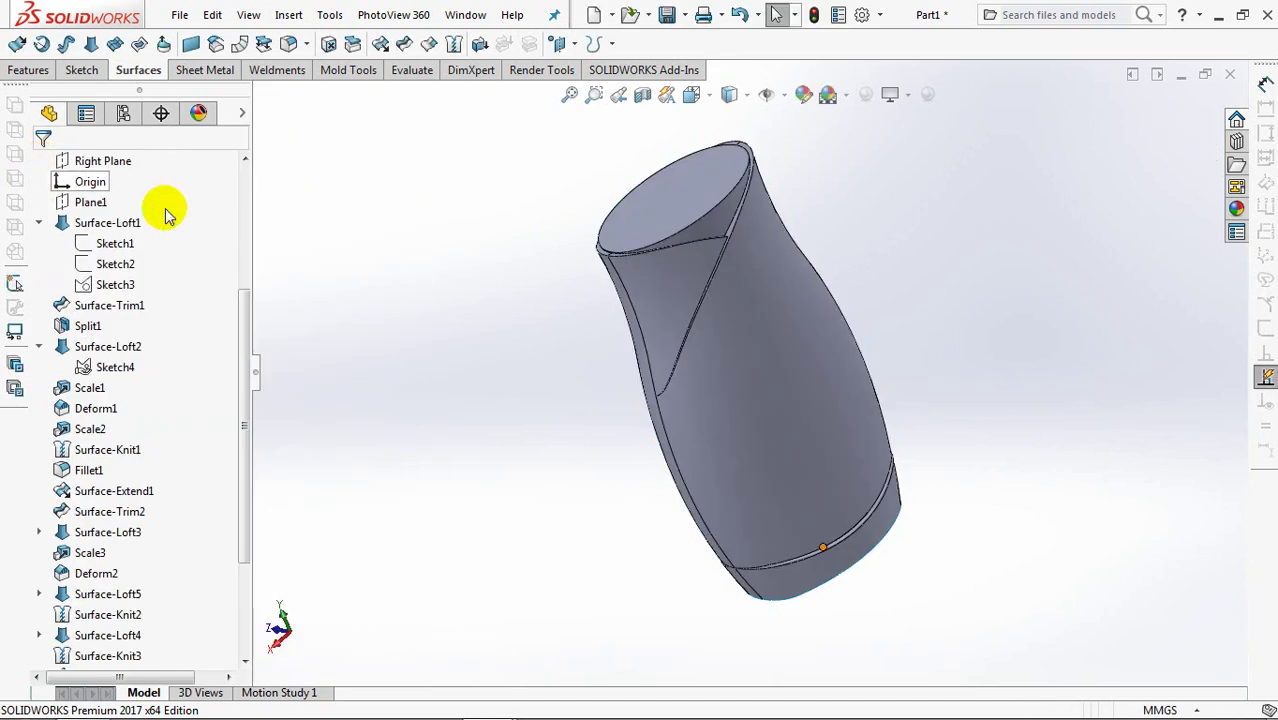
# In isometric view, round the top rim edge and the slanted seam edge with a 0.8 mm constant fillet.
pyautogui.hotkey('ctrl', '7')
pyautogui.scroll(3, 420, 210)
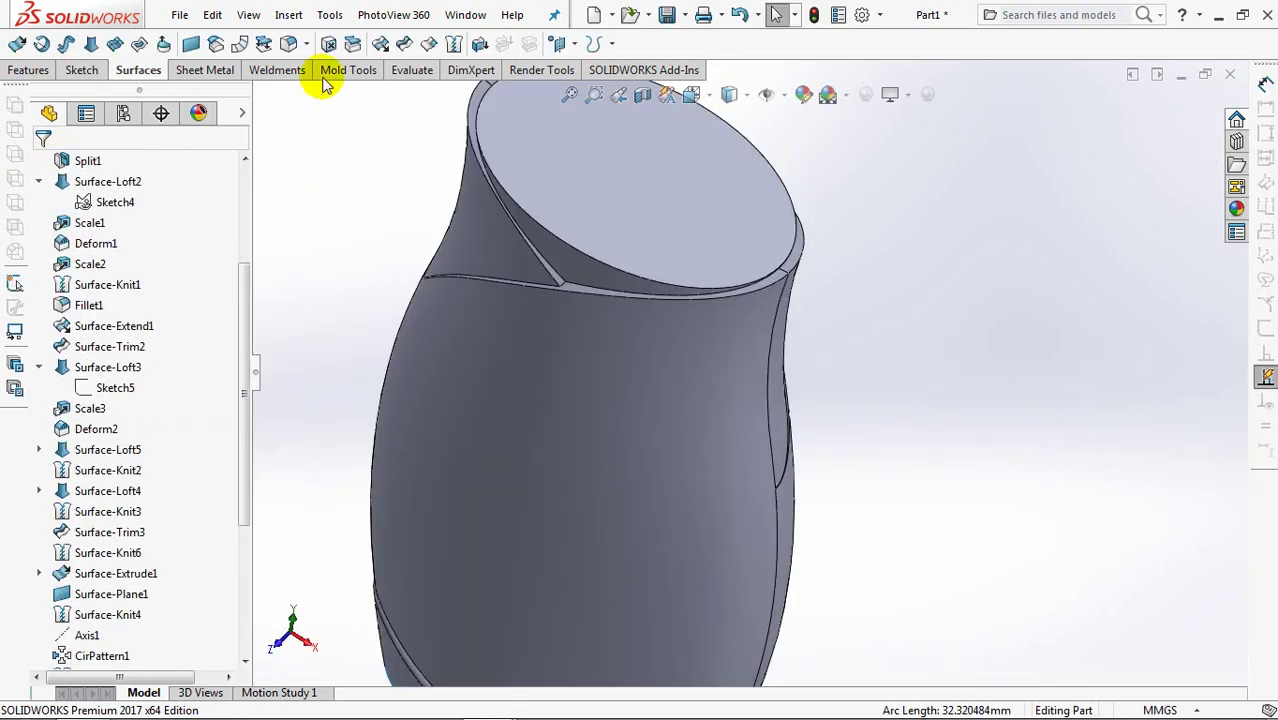
pyautogui.click(328, 43)
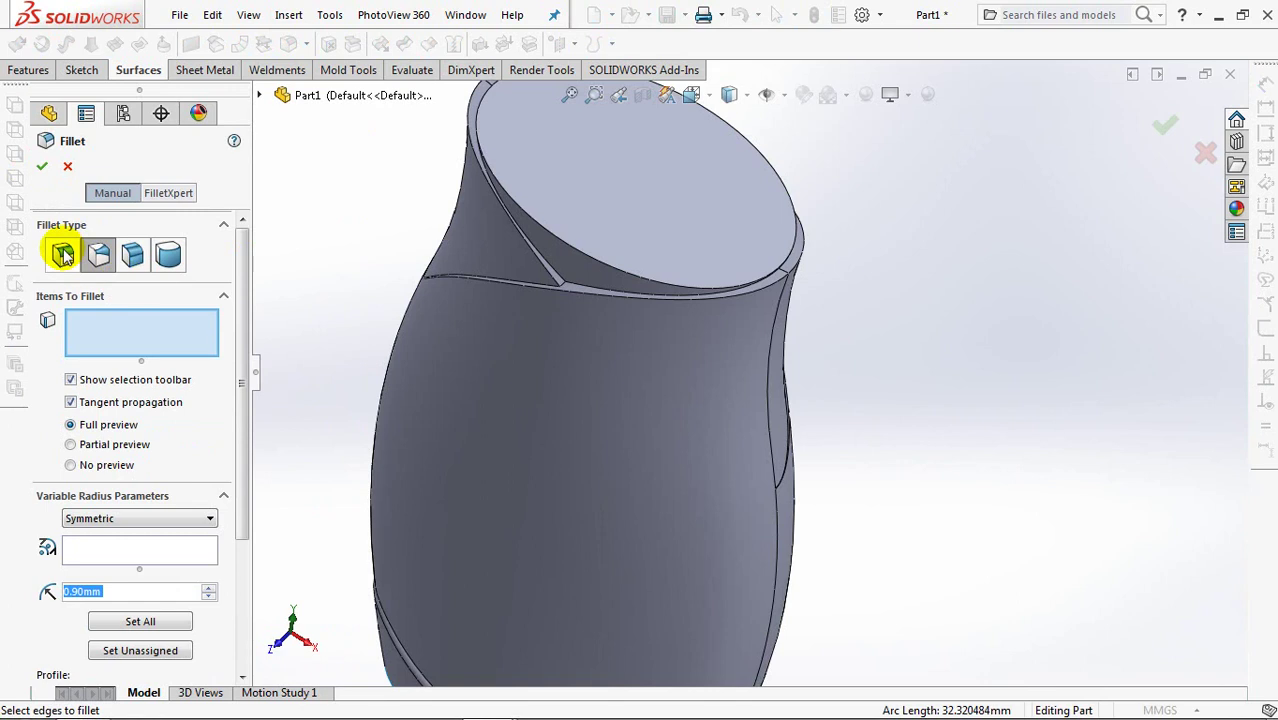
pyautogui.click(63, 255)
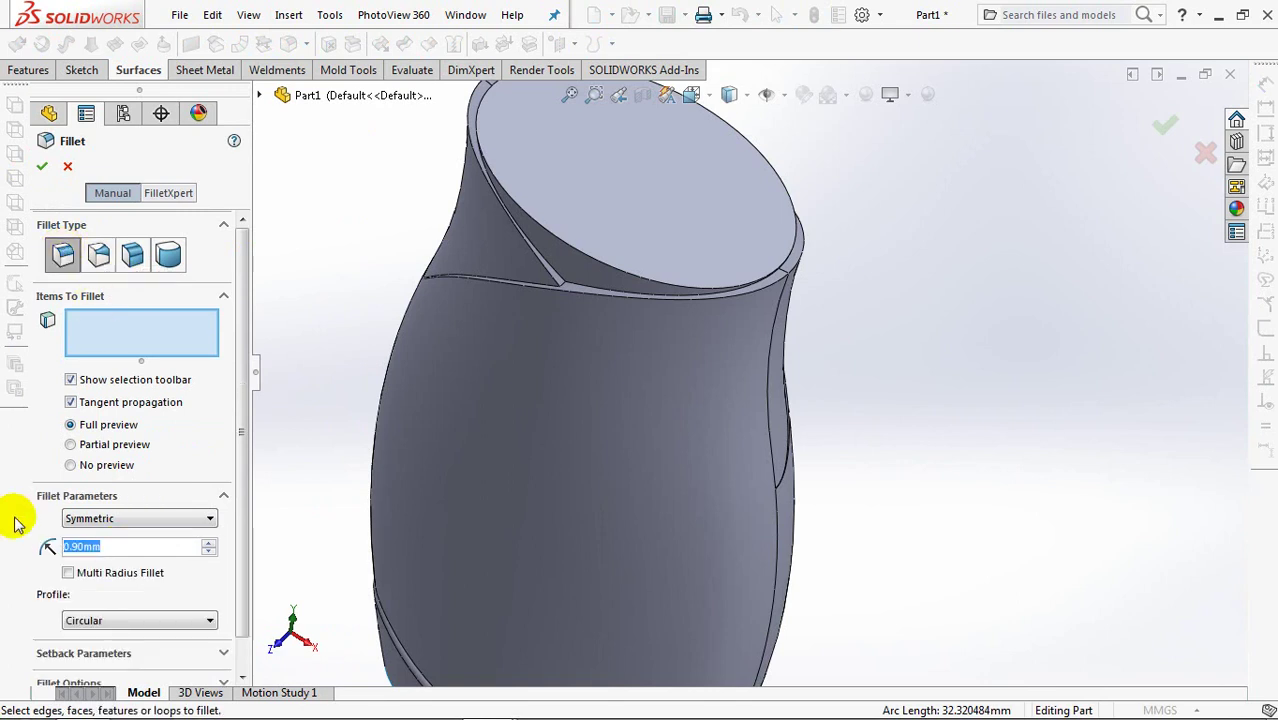
pyautogui.click(797, 268)
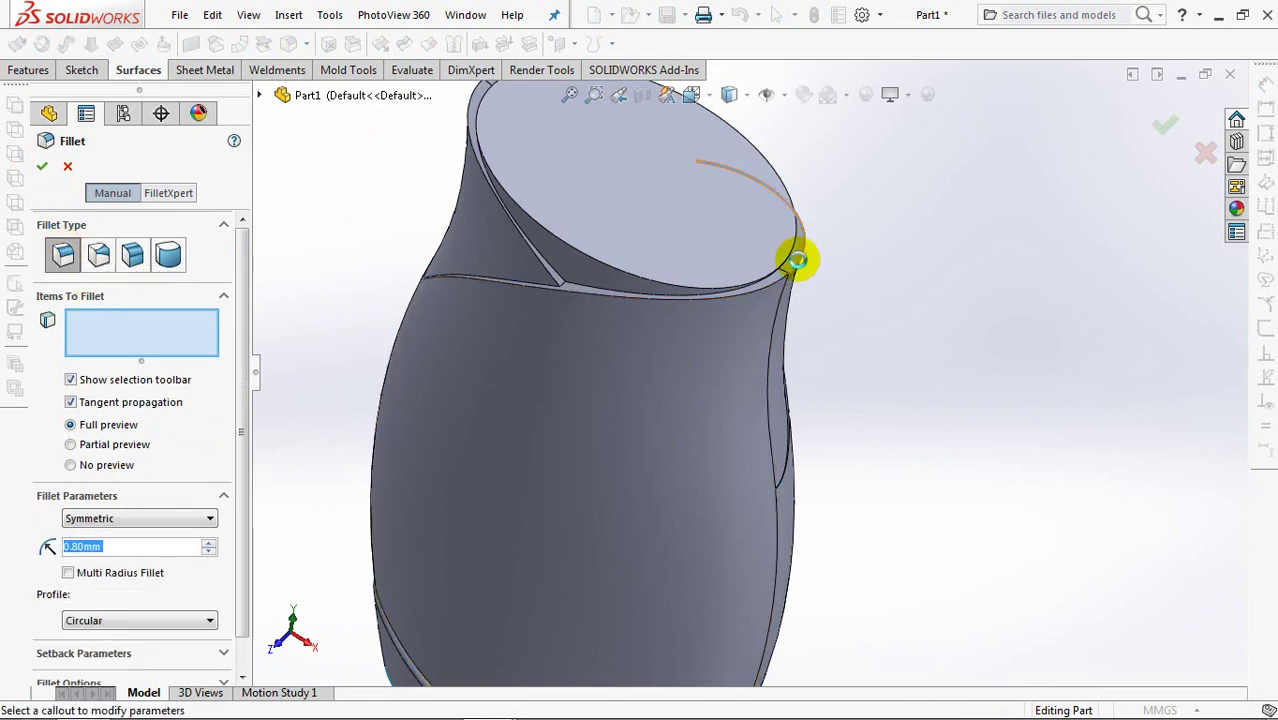
pyautogui.click(545, 272)
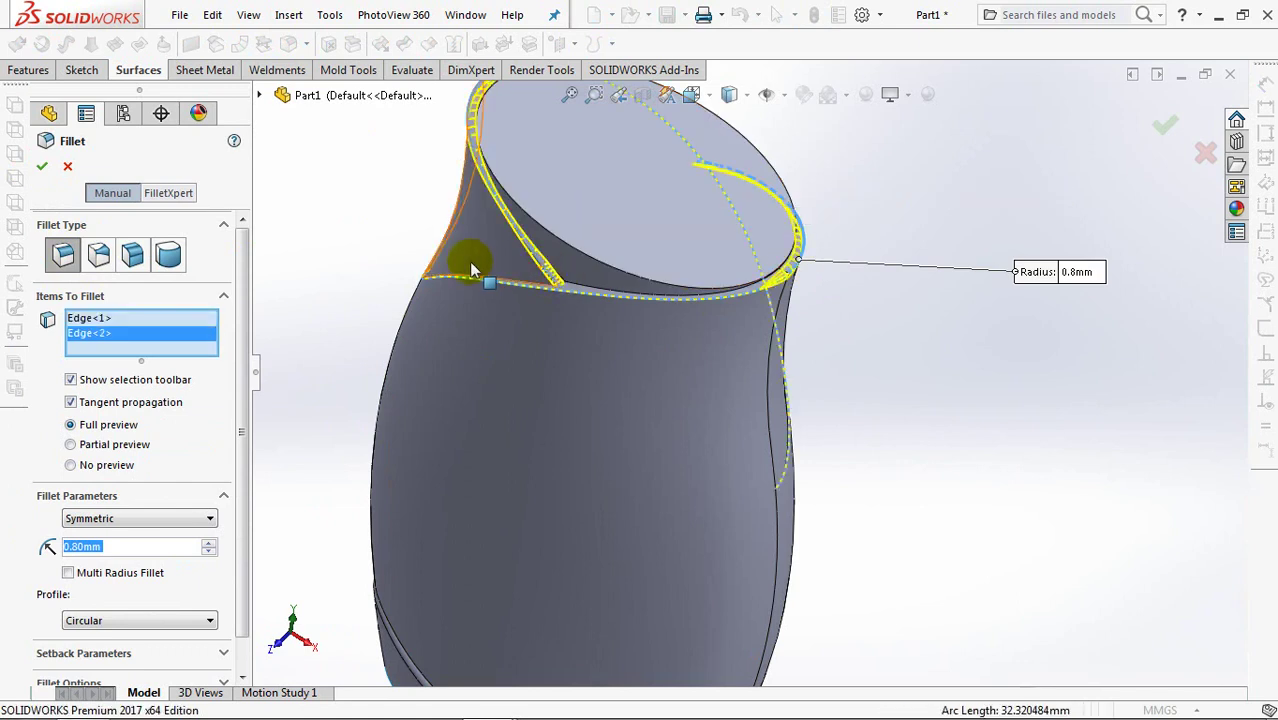
pyautogui.click(42, 168)
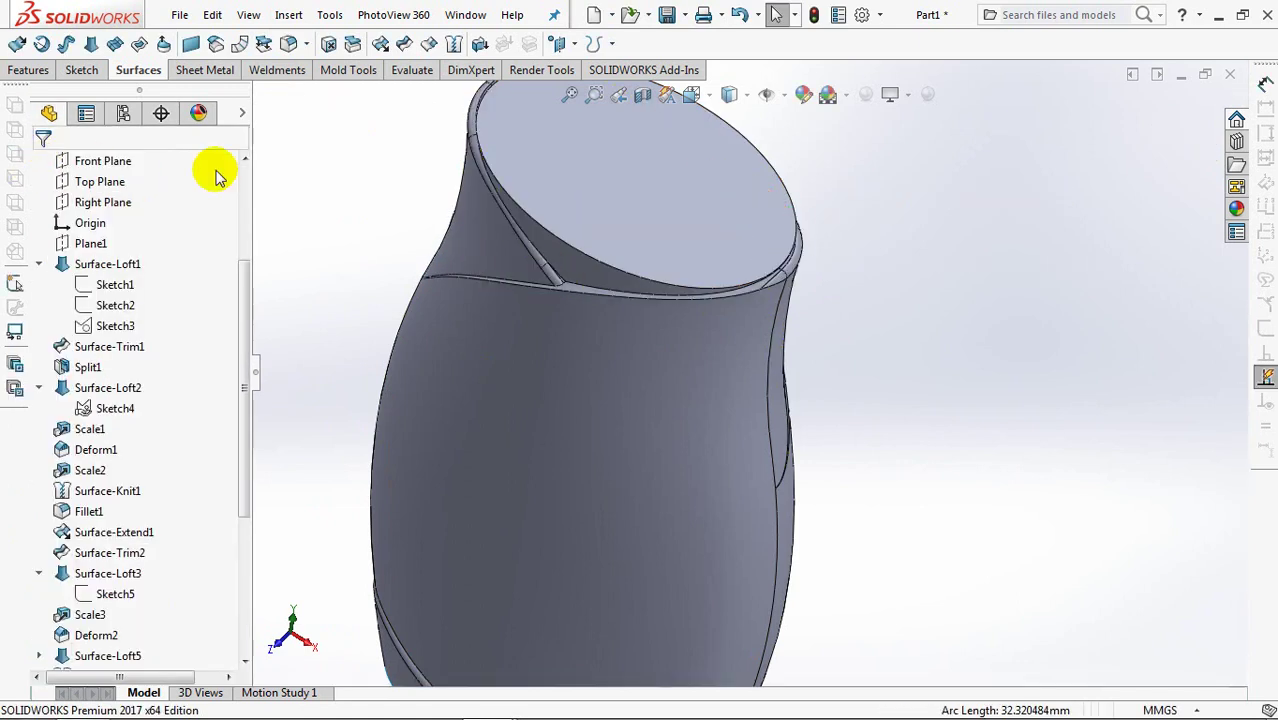
# Add a variable-size fillet on the seam edge below the rim, tapering from 0.8 mm to 0 mm.
pyautogui.click(289, 43)
pyautogui.click(100, 257)
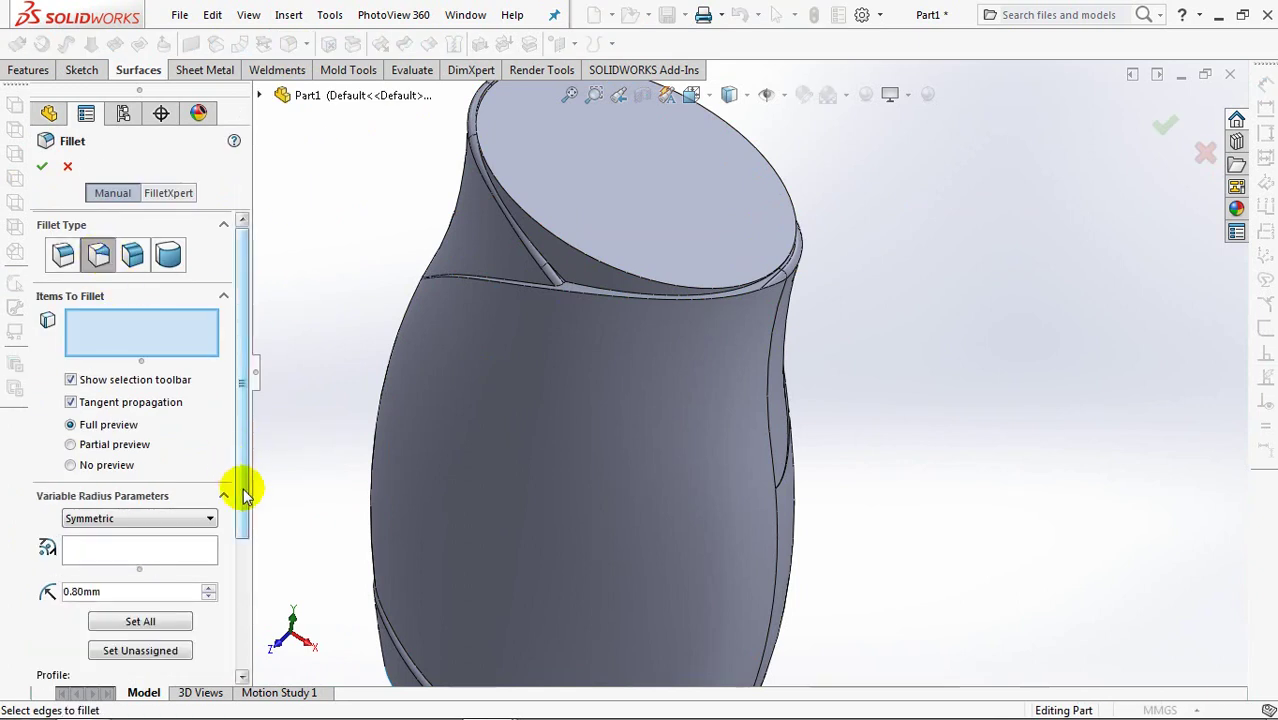
pyautogui.moveTo(243, 485); pyautogui.dragTo(208, 592)
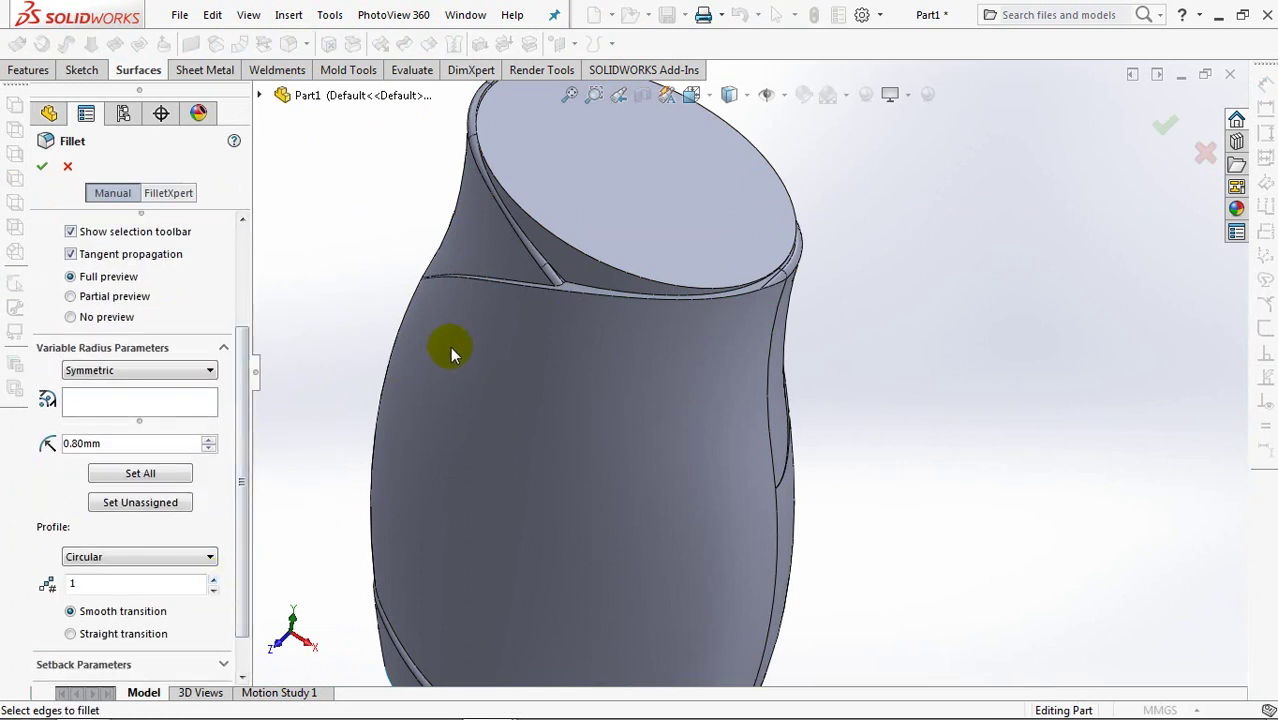
pyautogui.moveTo(628, 377)
pyautogui.mouseDown(button='middle')
pyautogui.moveTo(537, 303)
pyautogui.moveTo(752, 378)
pyautogui.mouseUp(button='middle')
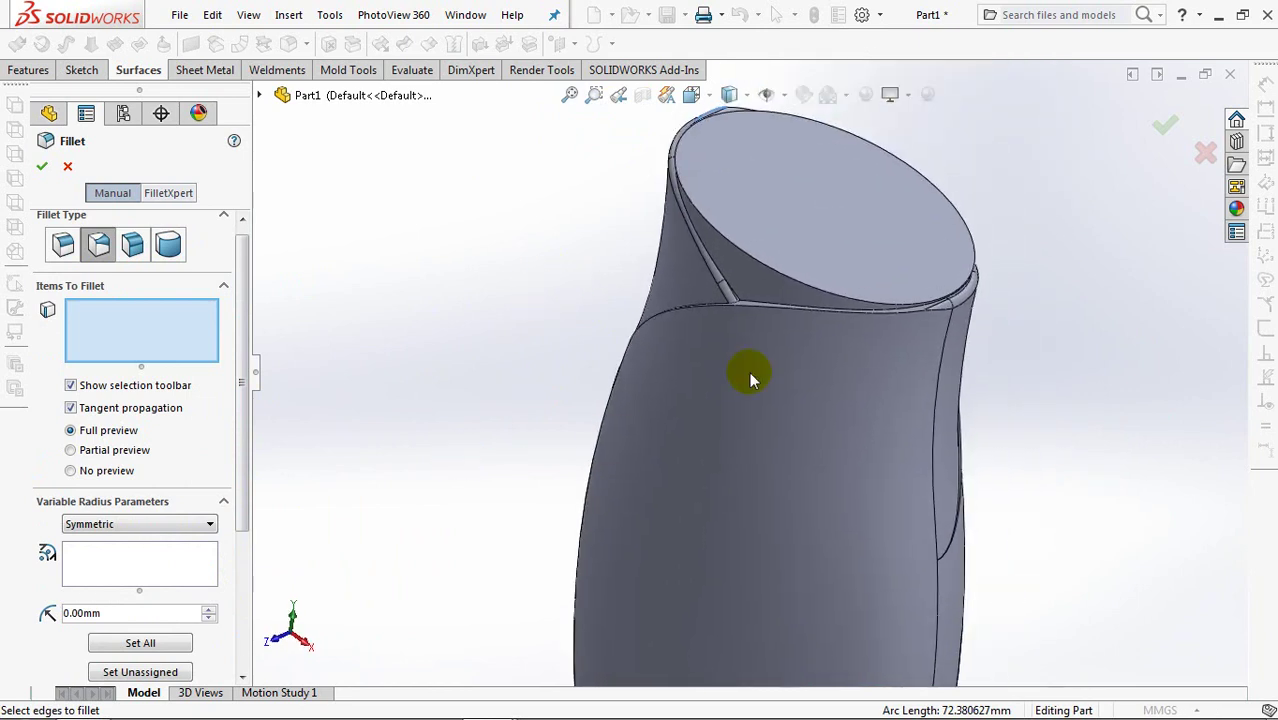
pyautogui.click(903, 314)
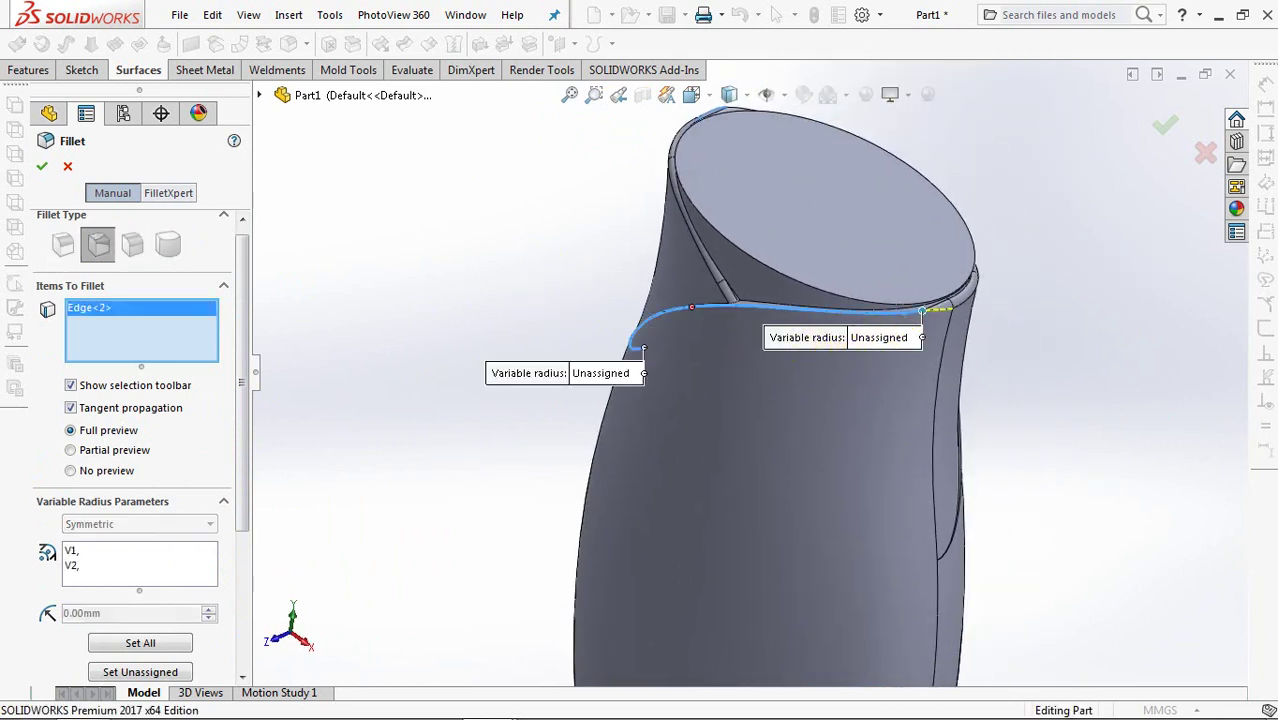
pyautogui.click(879, 338)
pyautogui.press('Return')
pyautogui.click(585, 372)
pyautogui.write('0')
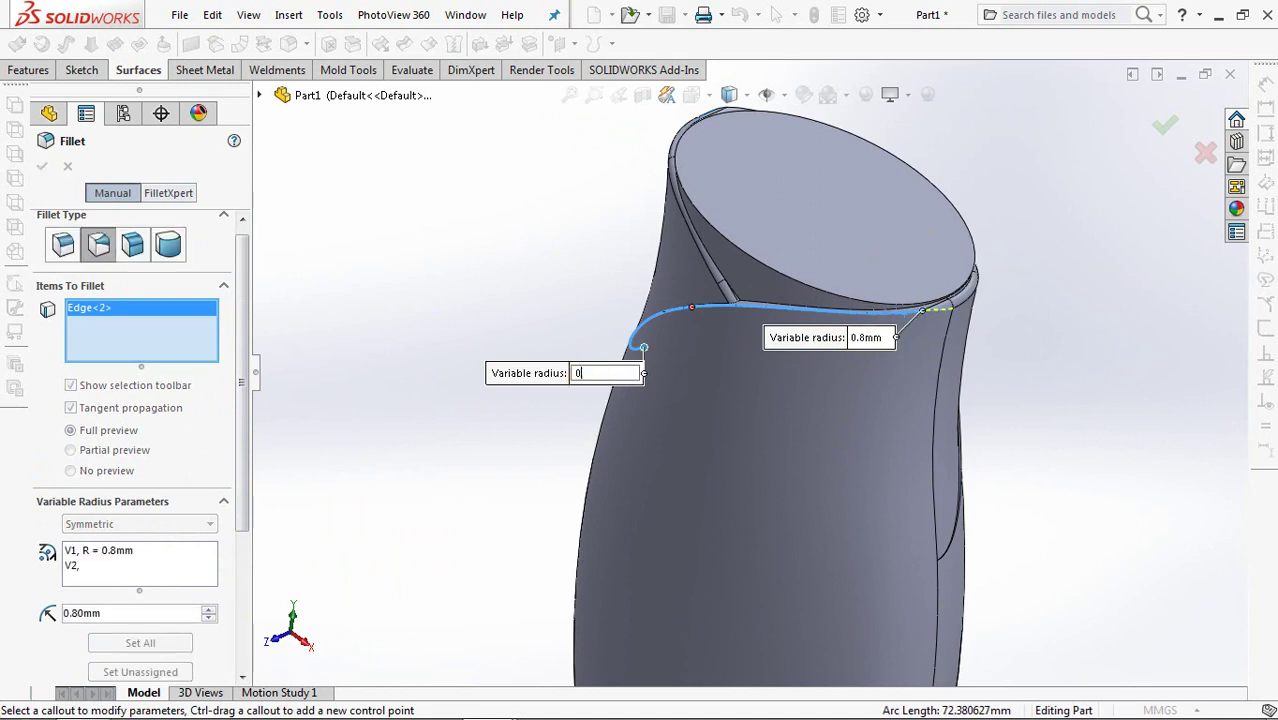
pyautogui.press('Return')
pyautogui.click(43, 168)
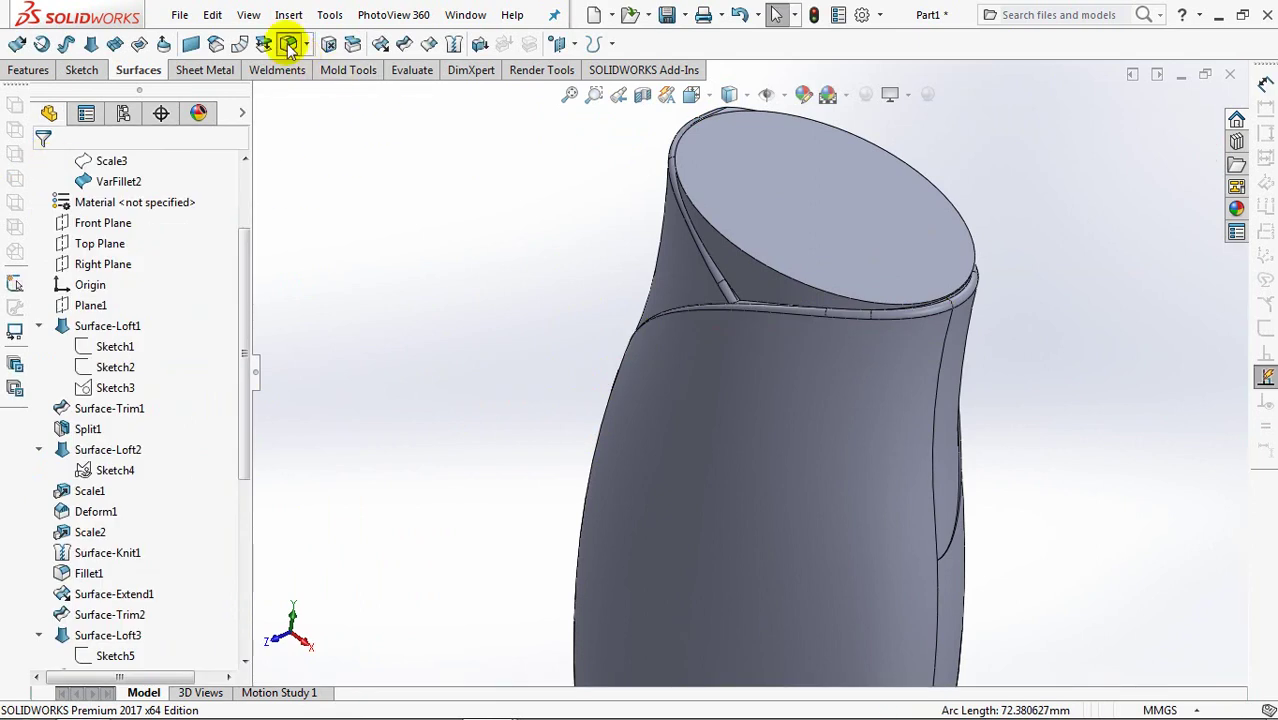
# Fillet the other slanted seam edge with a radius tapering from 0.8 mm to 0 mm.
pyautogui.click(289, 45)
pyautogui.moveTo(585, 237)
pyautogui.mouseDown(button='middle')
pyautogui.moveTo(672, 288)
pyautogui.moveTo(750, 214)
pyautogui.moveTo(762, 175)
pyautogui.mouseUp(button='middle')
pyautogui.click(784, 167)
pyautogui.write('0.8')
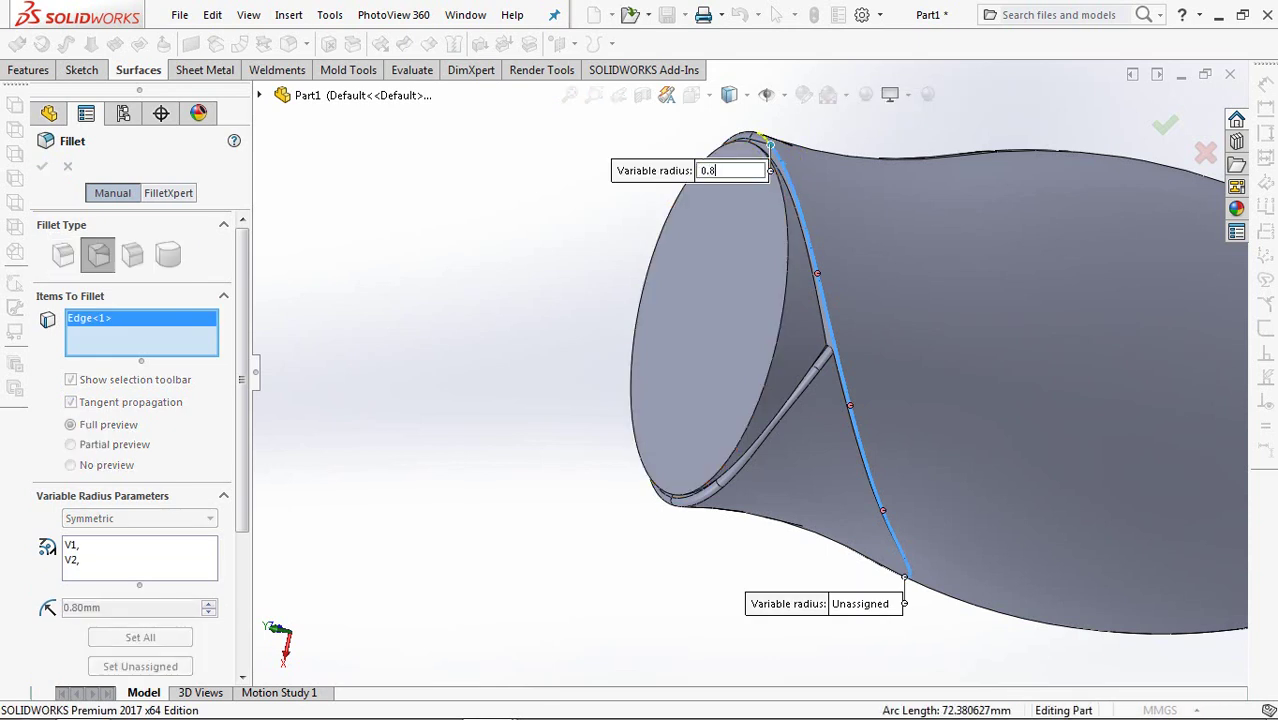
pyautogui.press('Return')
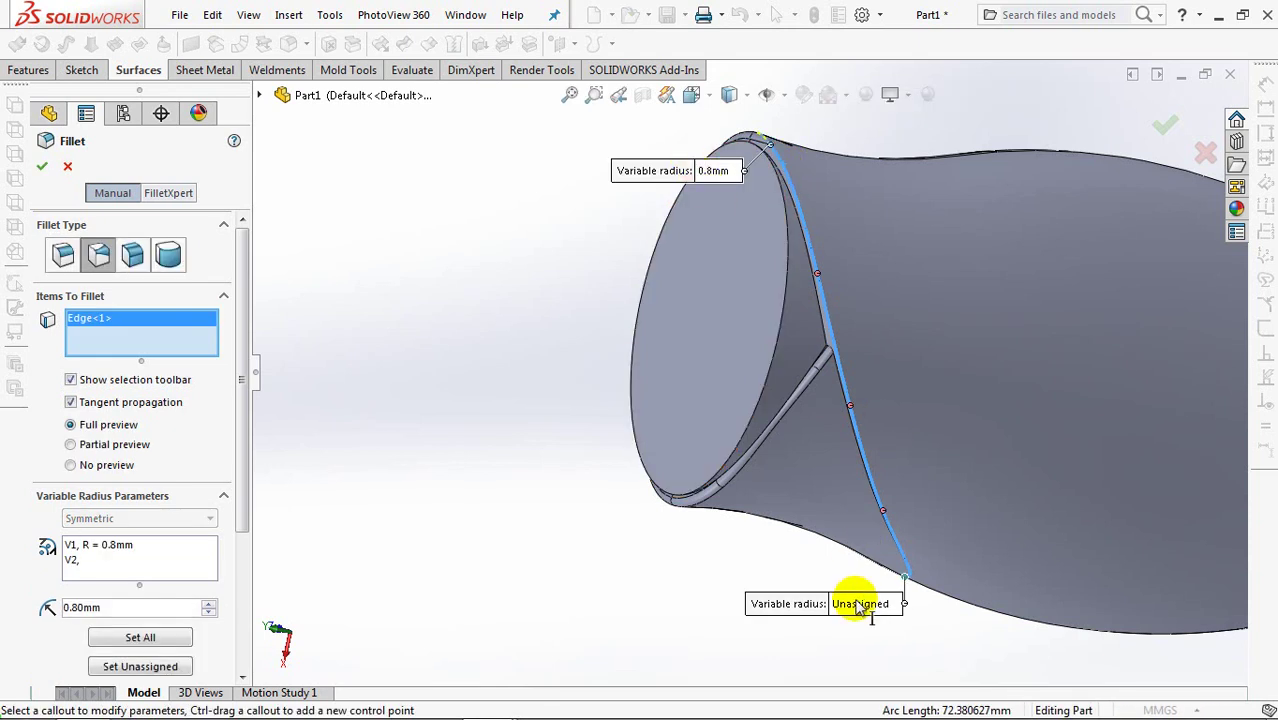
pyautogui.click(857, 606)
pyautogui.write('0')
pyautogui.press('Return')
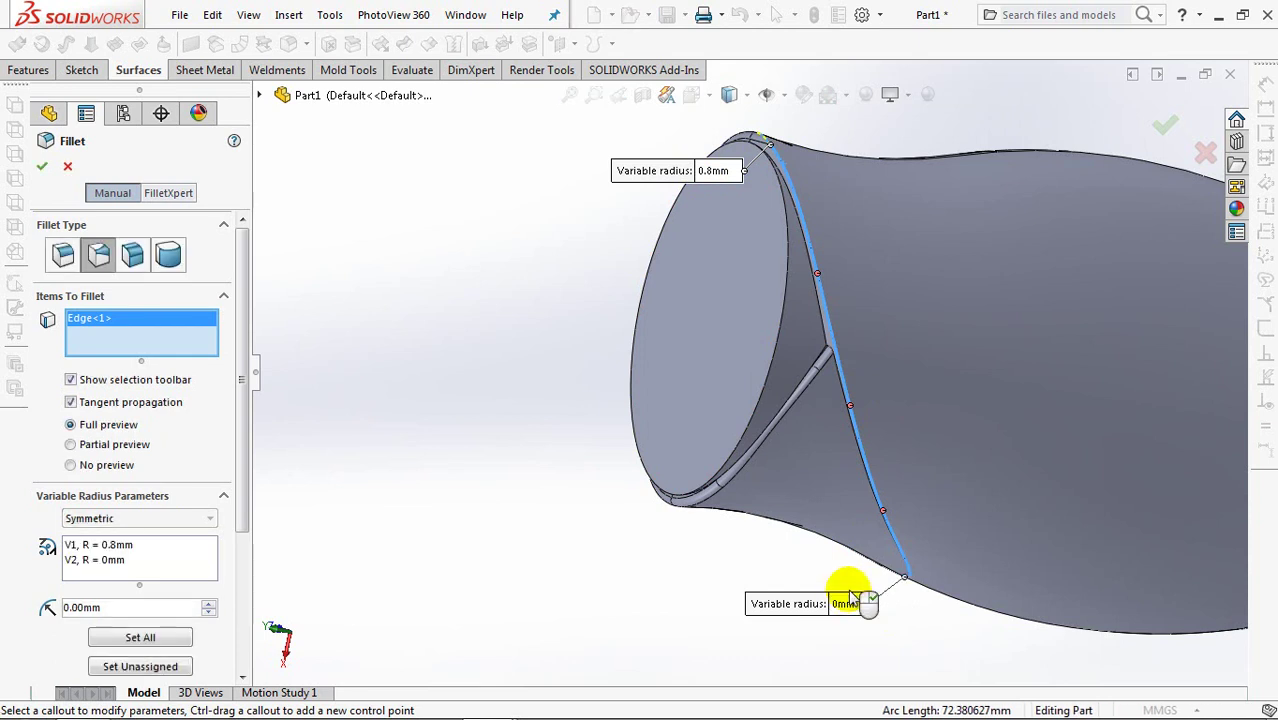
pyautogui.click(42, 160)
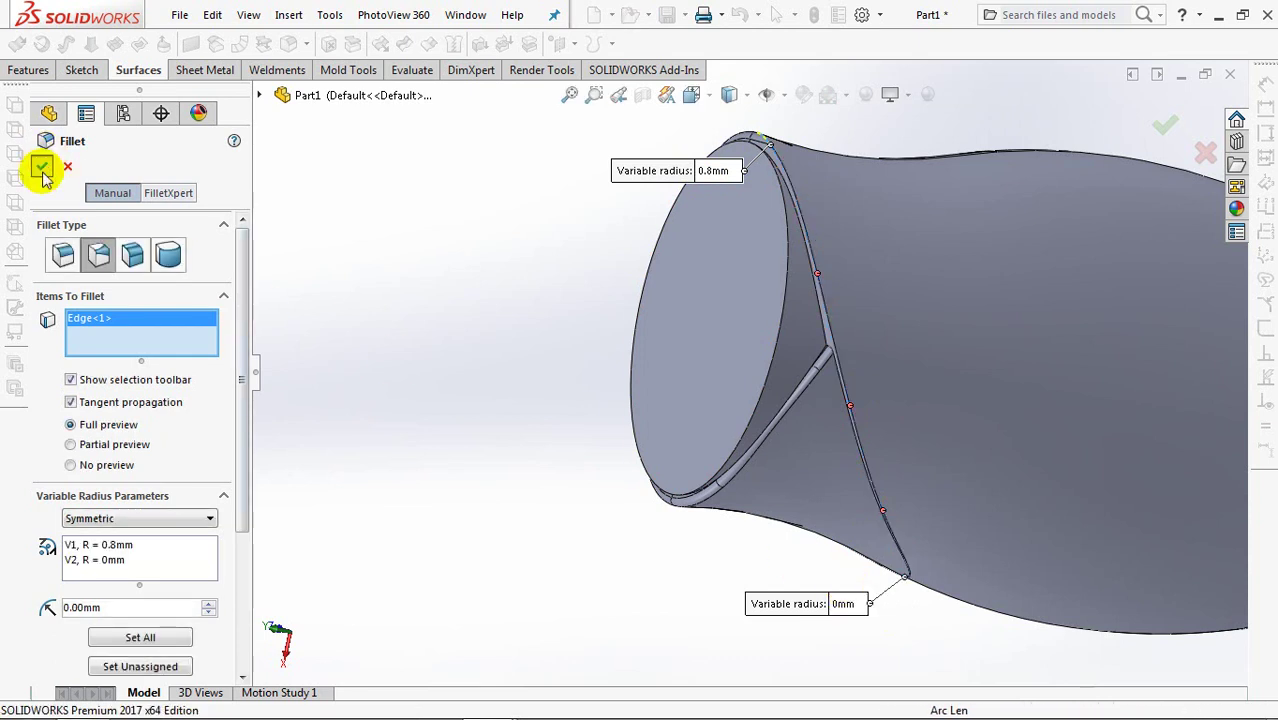
# Add a constant-size fillet on one more edge and return to the isometric view.
pyautogui.click(286, 45)
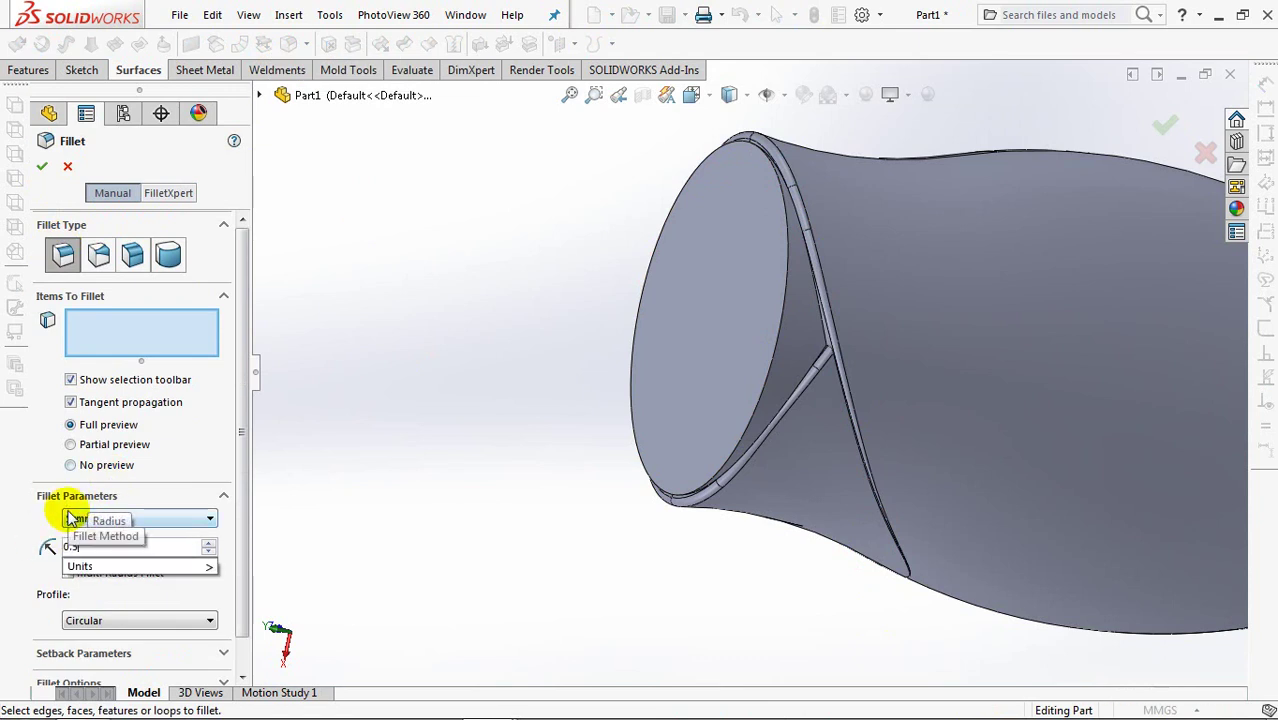
pyautogui.click(762, 396)
pyautogui.press('Return')
pyautogui.hotkey('ctrl', '7')
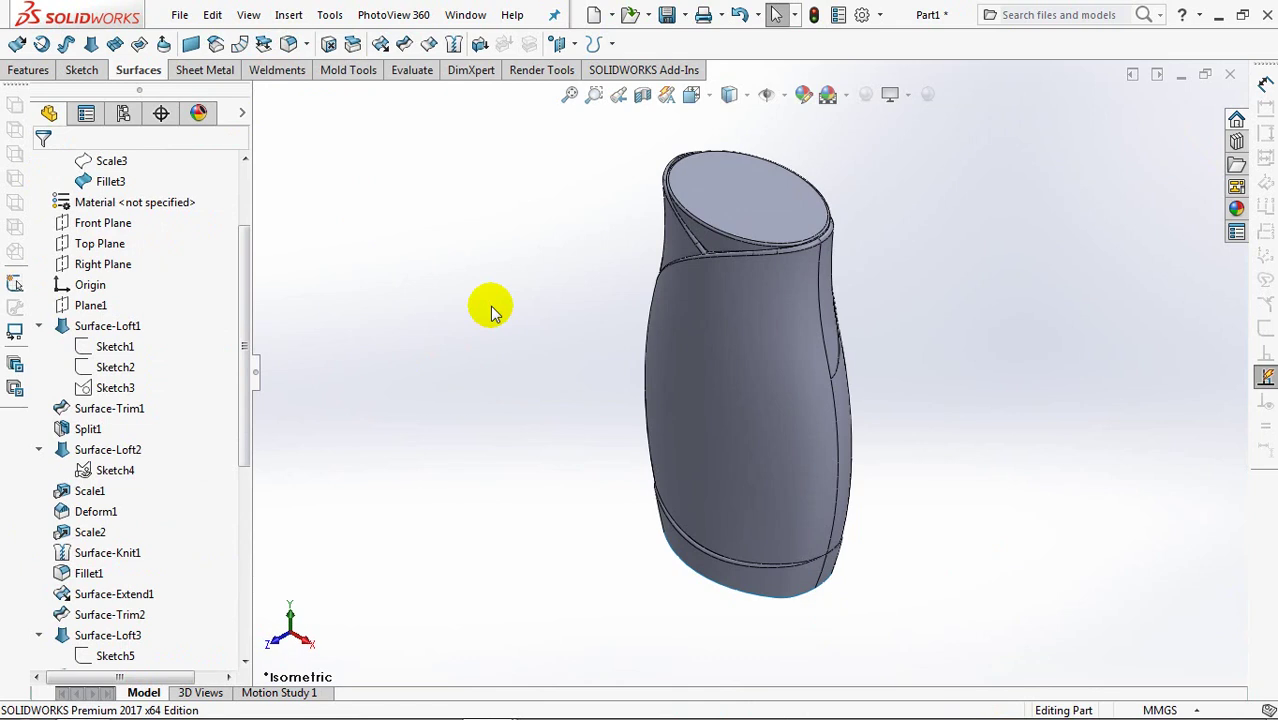
# Cap the bottle's open bottom with a planar surface bounded by the two bottom rim edges.
pyautogui.moveTo(511, 475); pyautogui.dragTo(543, 240, button='middle')
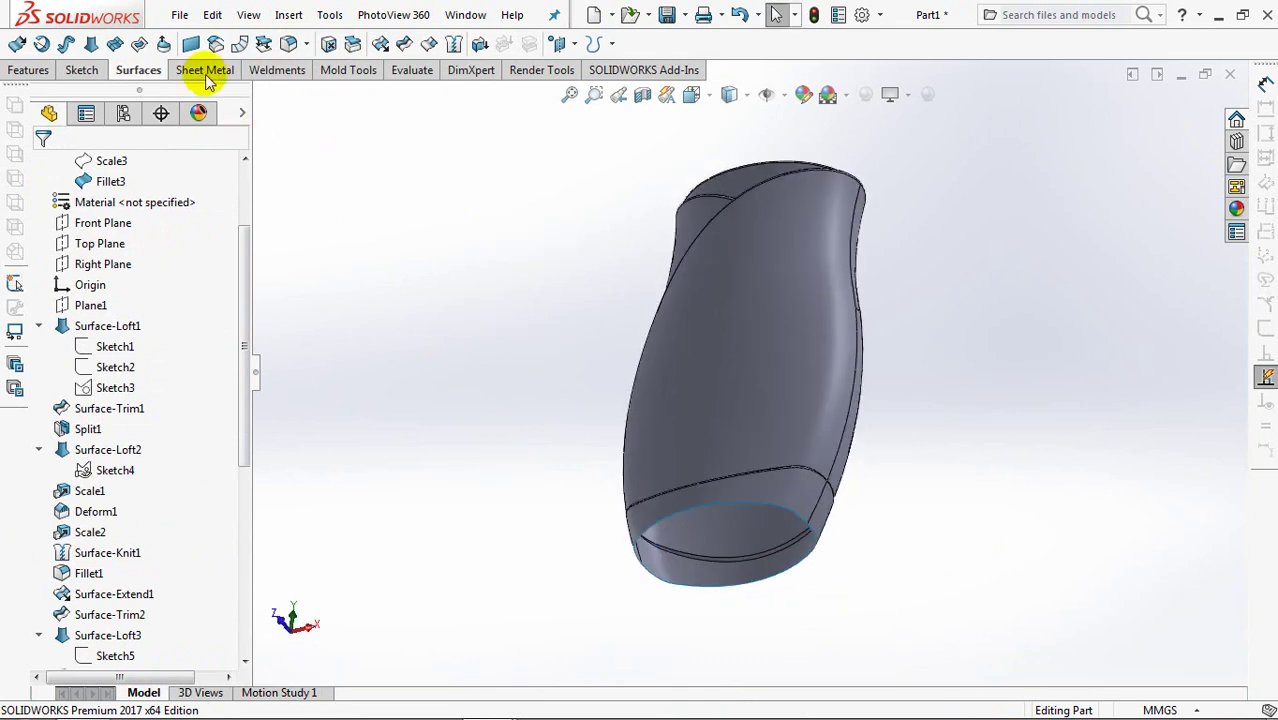
pyautogui.click(188, 45)
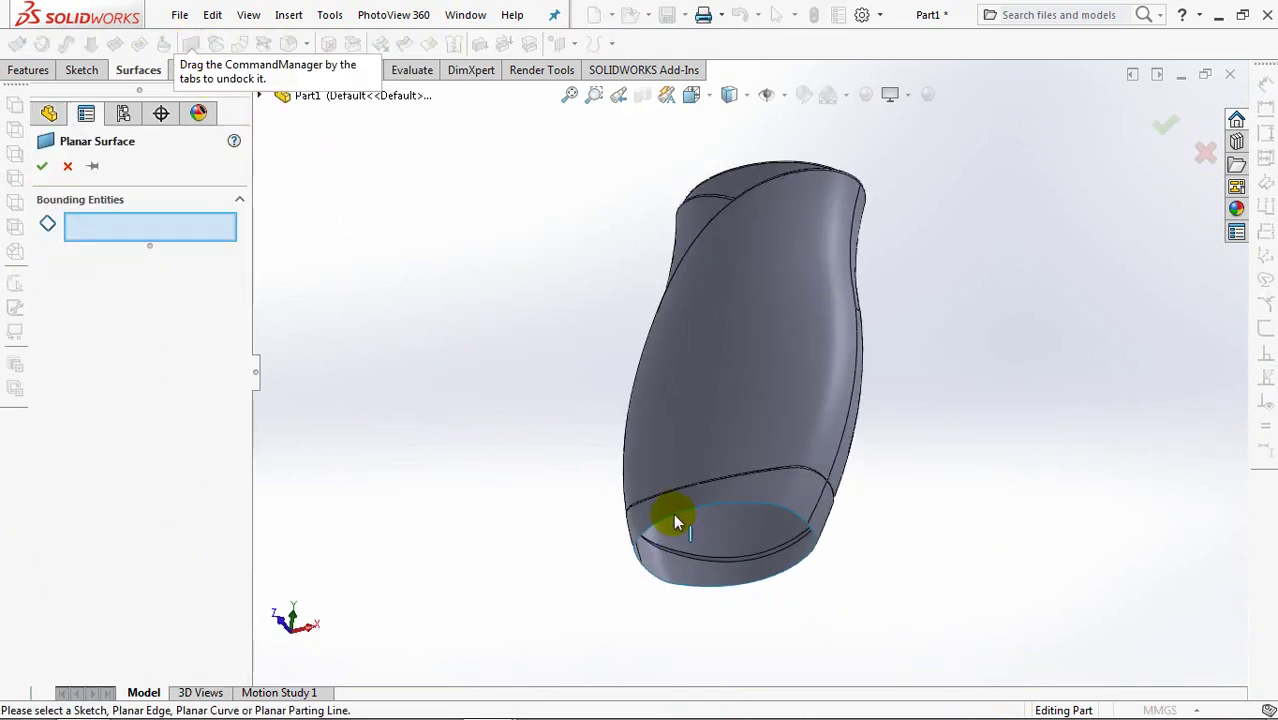
pyautogui.click(673, 540)
pyautogui.click(676, 588)
pyautogui.rightClick(676, 590)
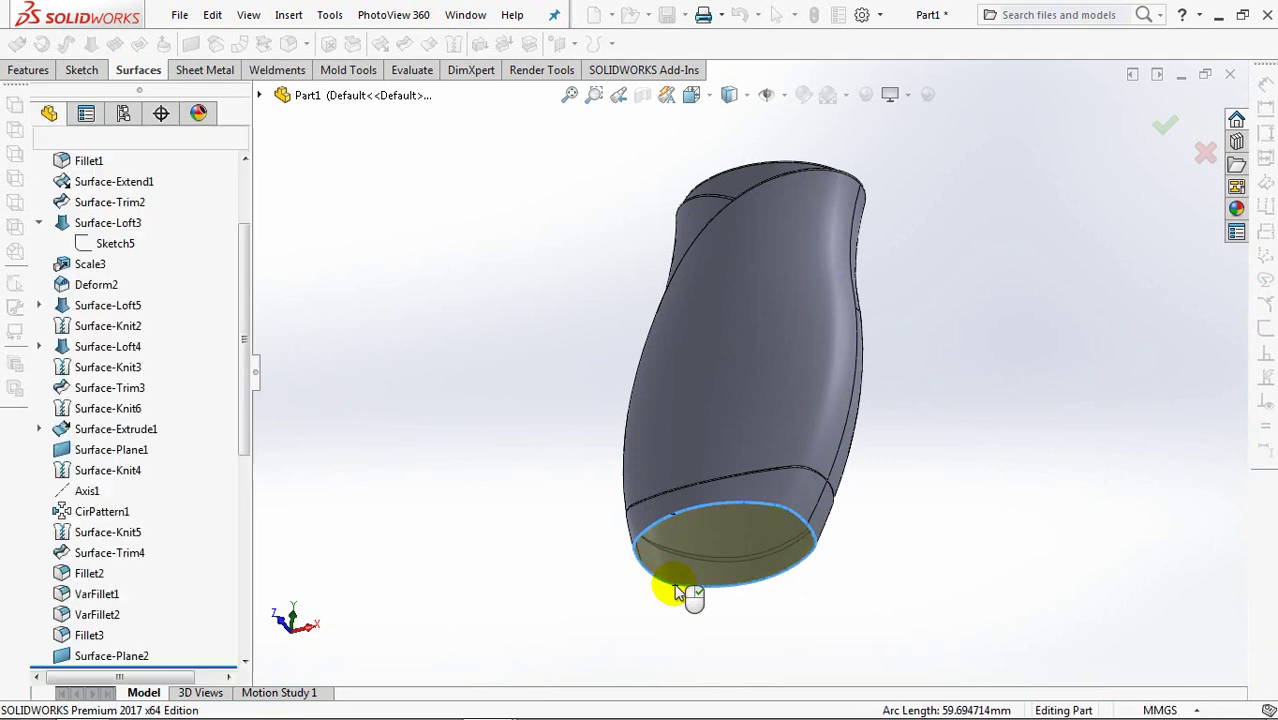
pyautogui.rightClick(677, 591)
pyautogui.click(491, 491)
# Knit the bottom planar surface and the bottle body surface into a single solid.
pyautogui.click(453, 45)
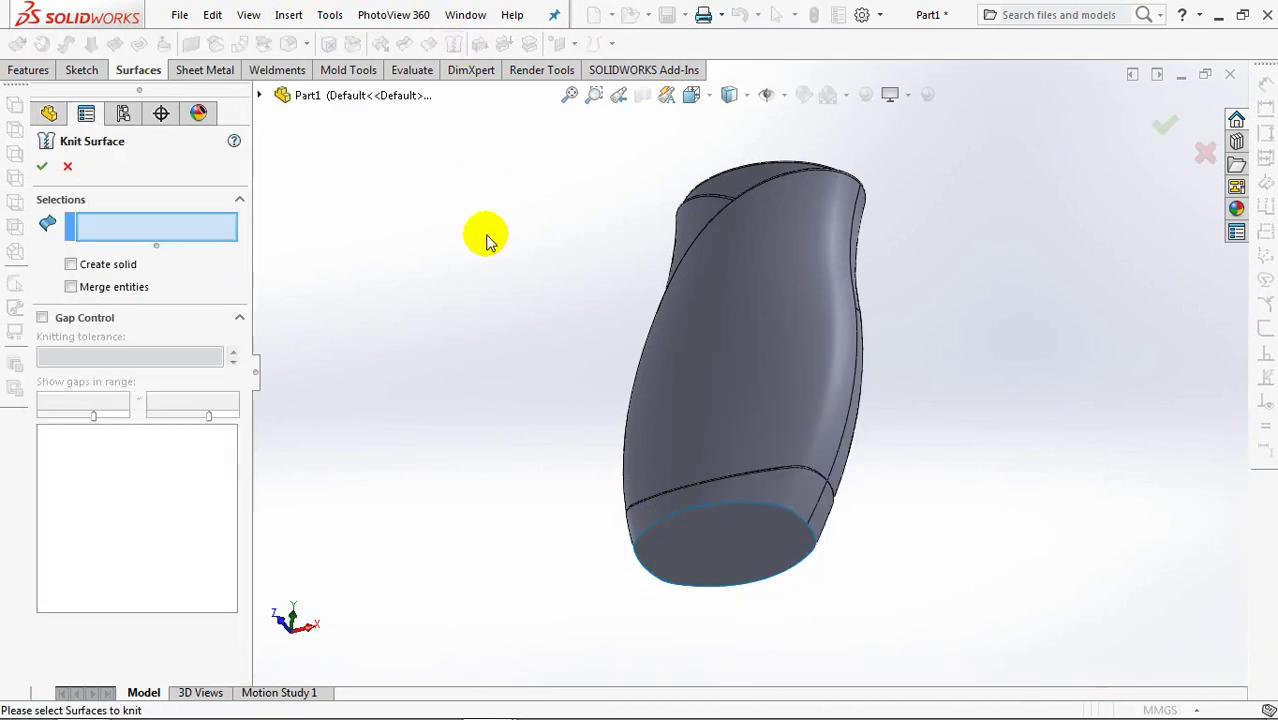
pyautogui.click(685, 533)
pyautogui.click(665, 358)
pyautogui.moveTo(665, 358); pyautogui.dragTo(536, 500, button='middle')
pyautogui.click(43, 168)
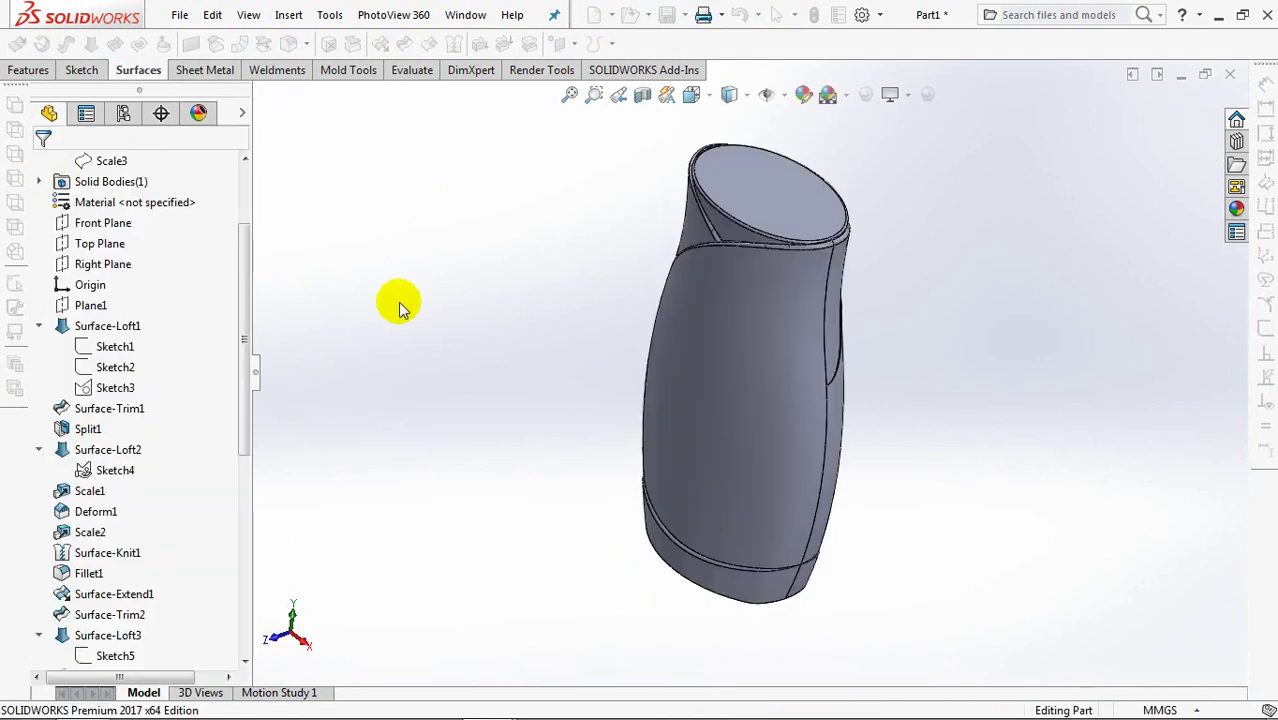
# Begin an extruded boss sketch on the bottle's top face and show Sketch7.
pyautogui.click(14, 72)
pyautogui.click(17, 44)
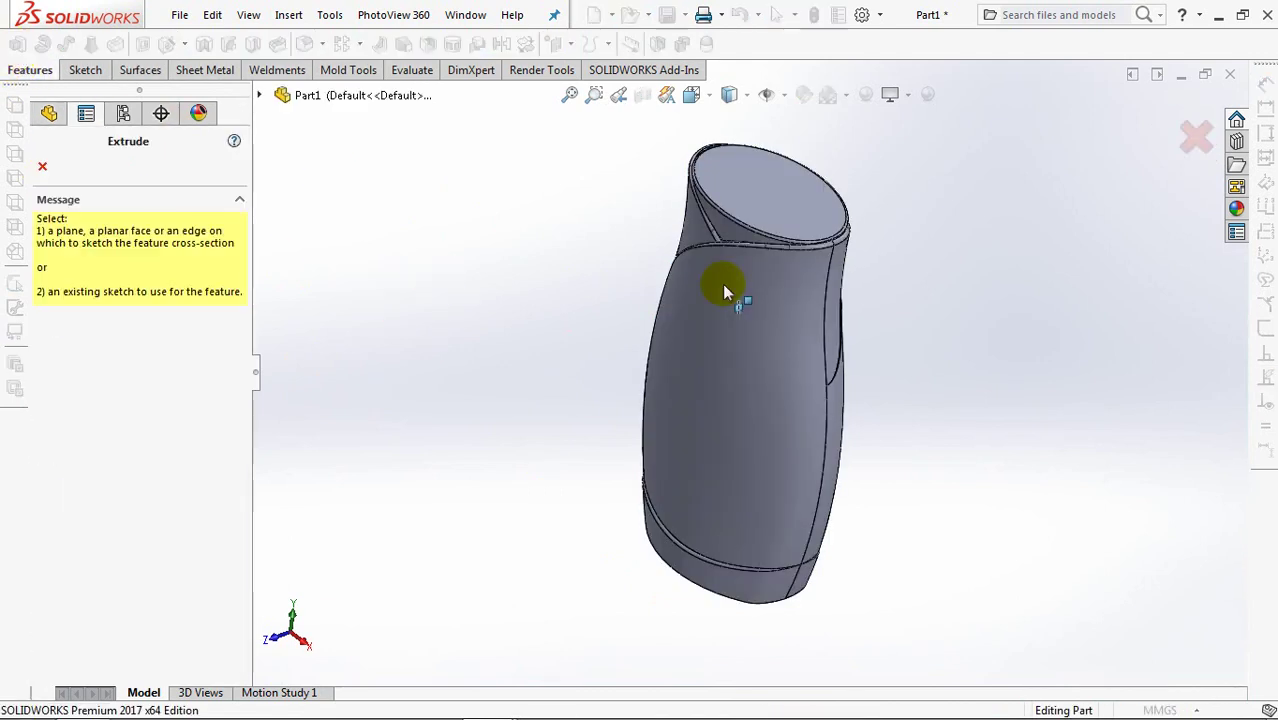
pyautogui.click(768, 184)
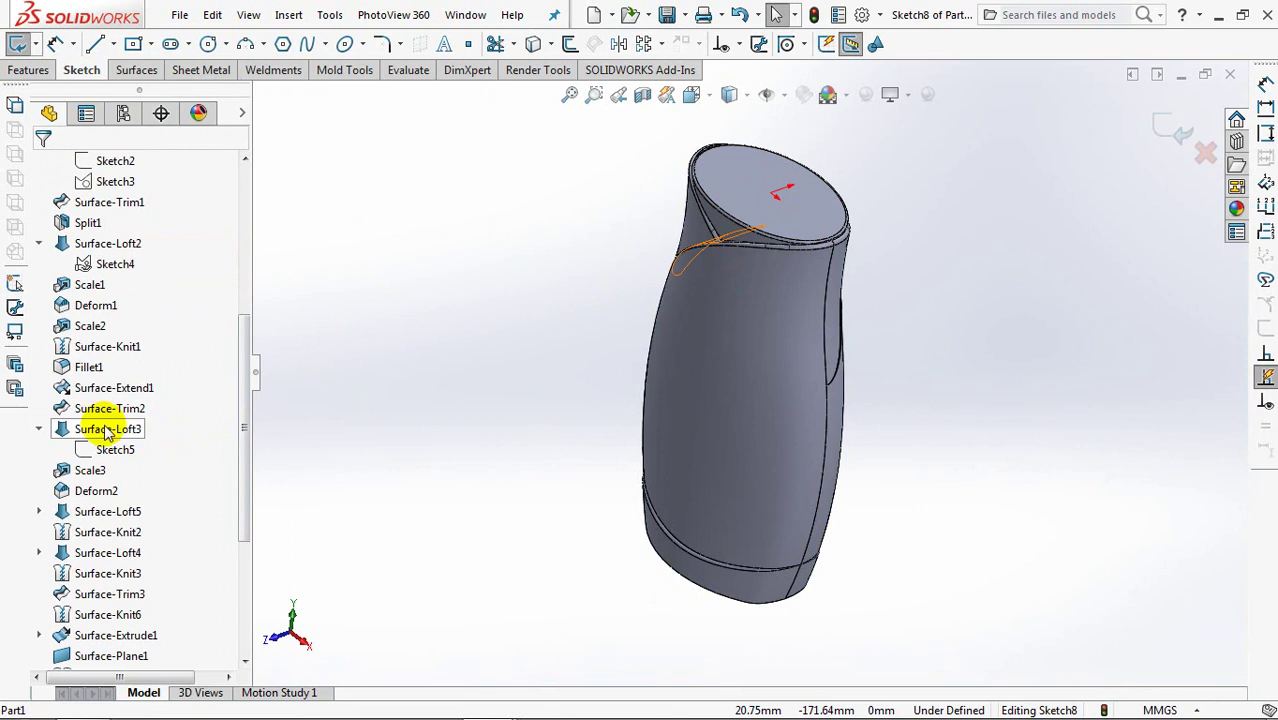
pyautogui.scroll(-1, 245, 528)
pyautogui.scroll(-2, 200, 540)
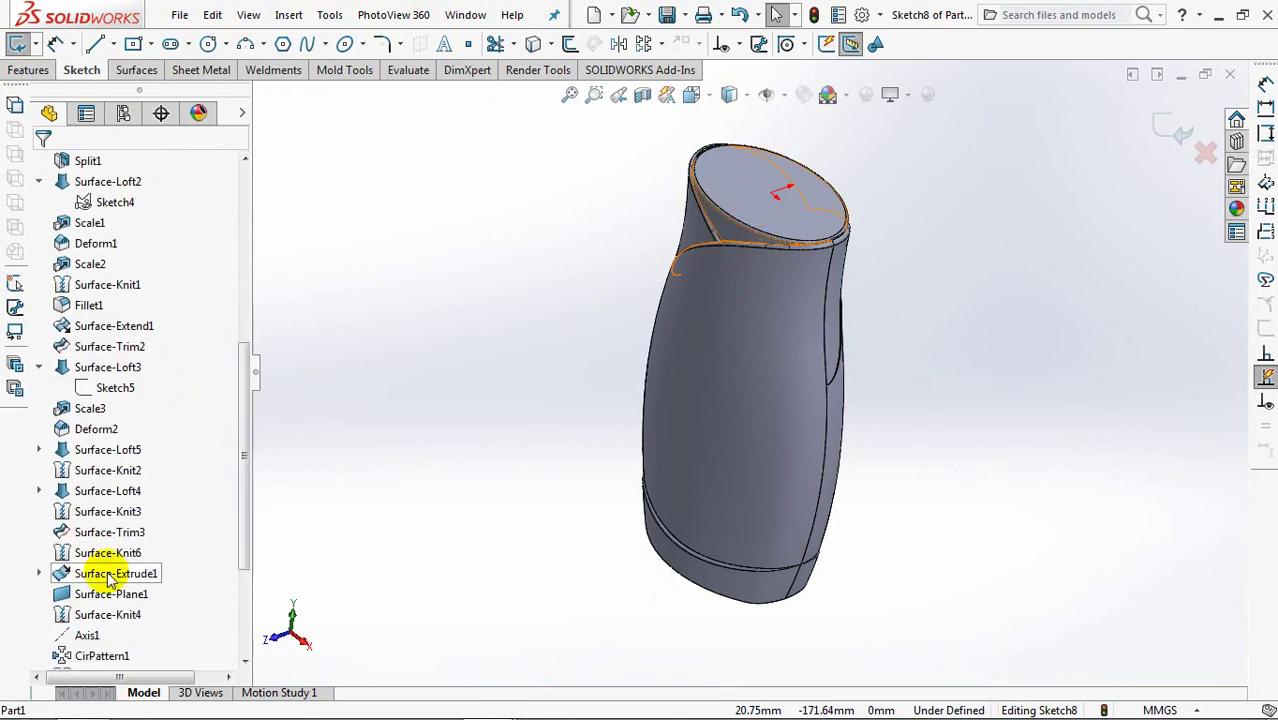
pyautogui.click(40, 574)
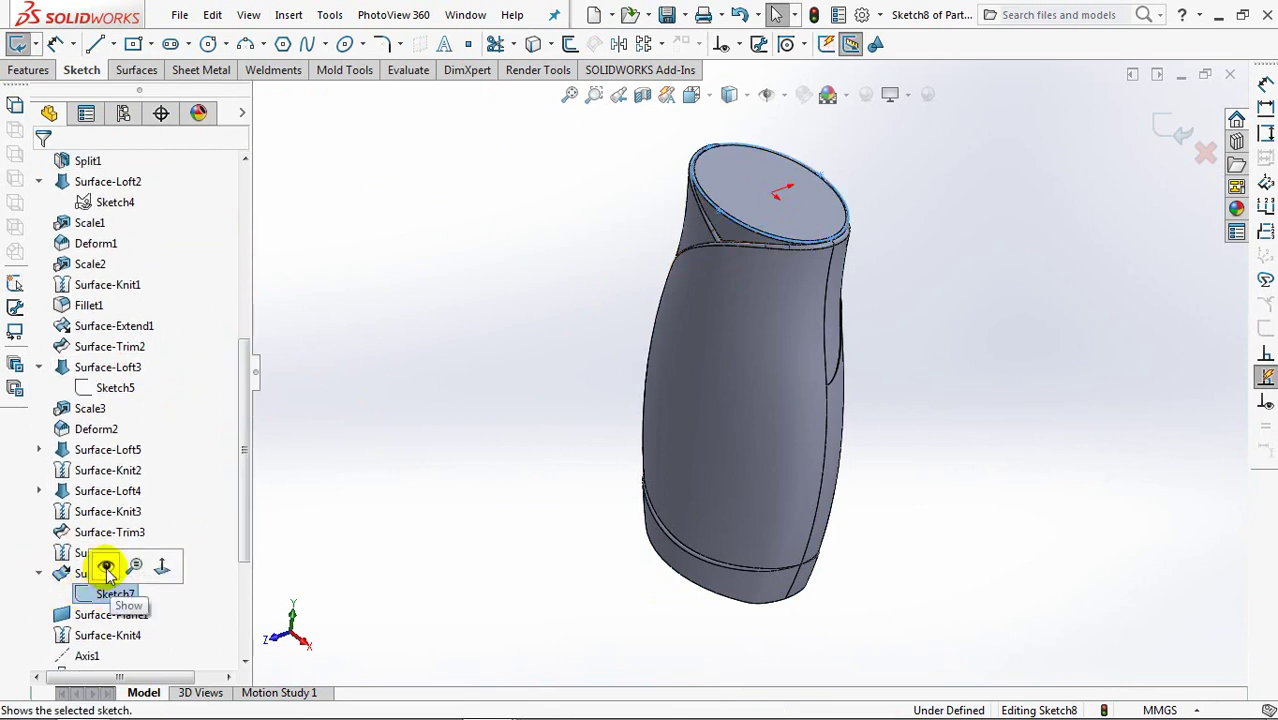
pyautogui.click(107, 567)
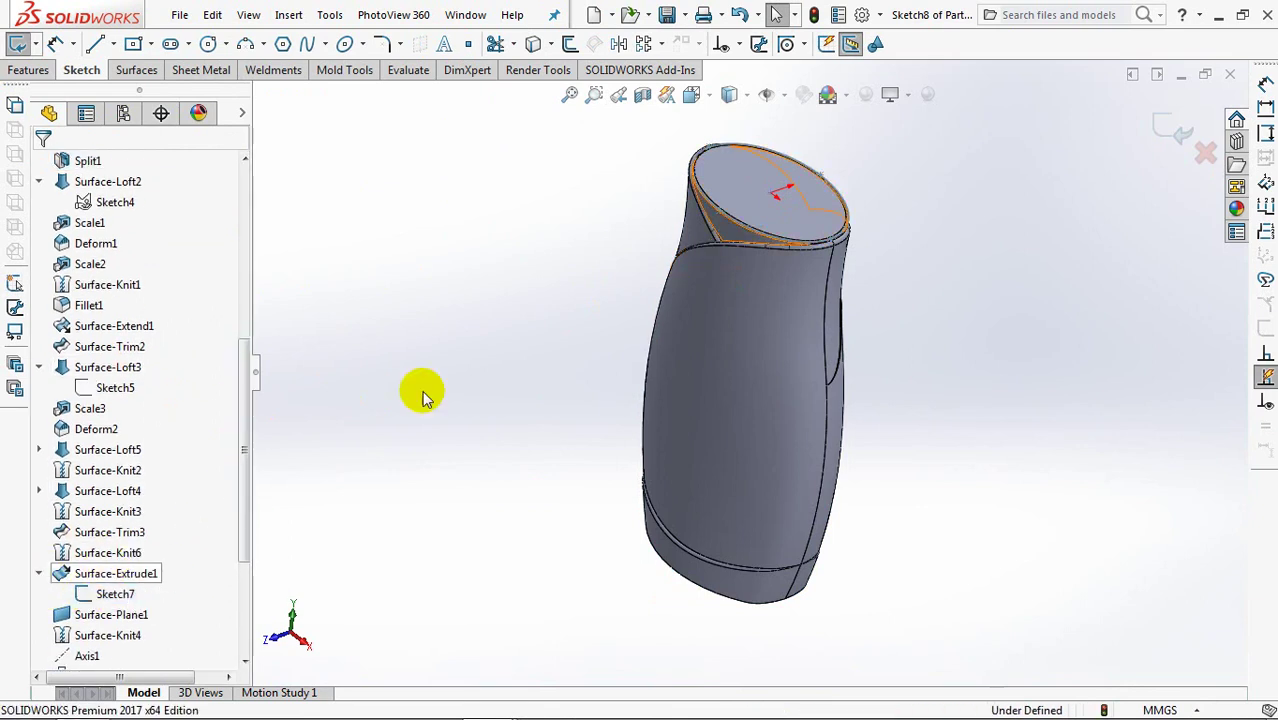
# Offset the top rim edge by 2.00 mm into the sketch.
pyautogui.click(569, 44)
pyautogui.click(732, 220)
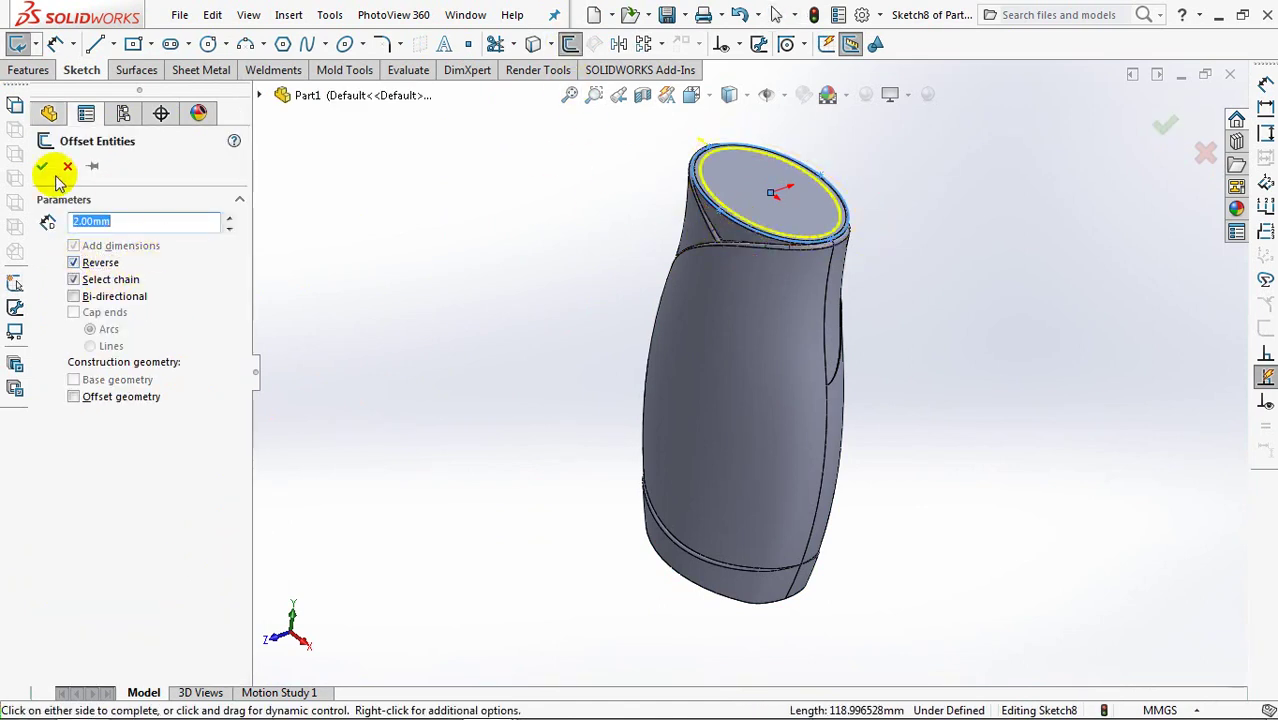
pyautogui.scroll(2, 447, 348)
pyautogui.scroll(4, 827, 240)
pyautogui.scroll(2, 758, 291)
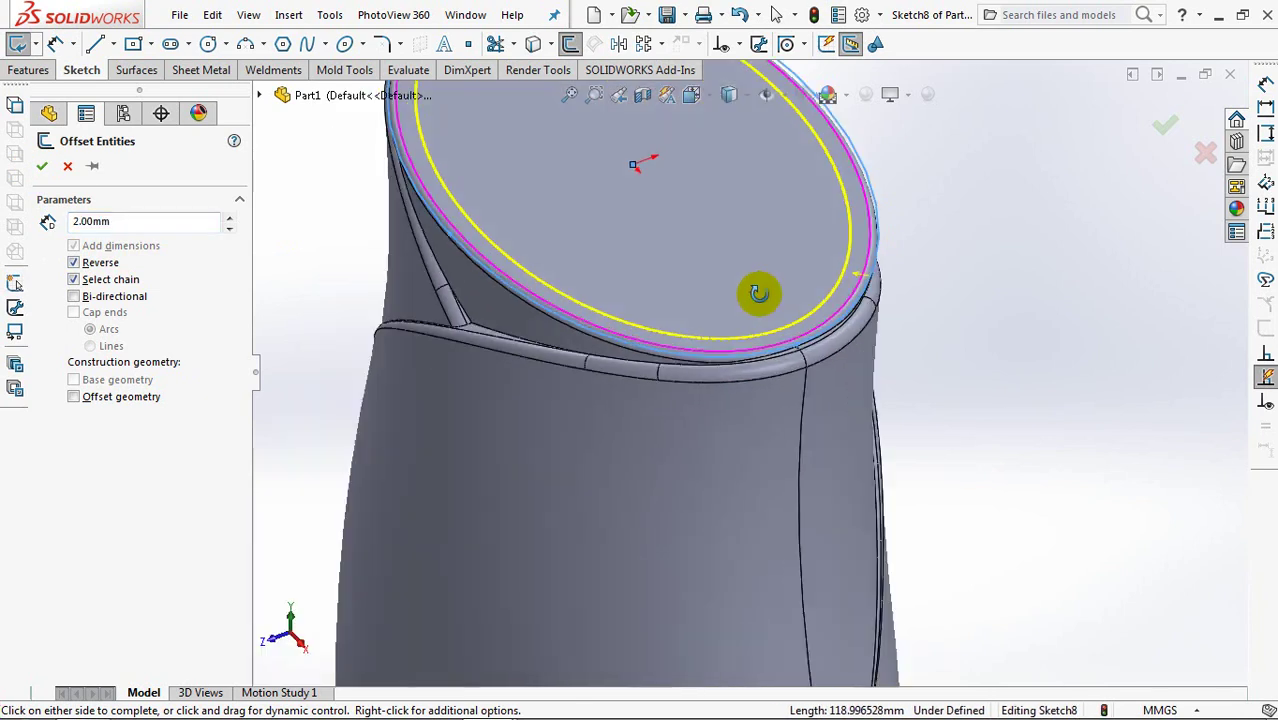
pyautogui.scroll(-2, 886, 416)
pyautogui.scroll(-2, 927, 300)
pyautogui.click(42, 167)
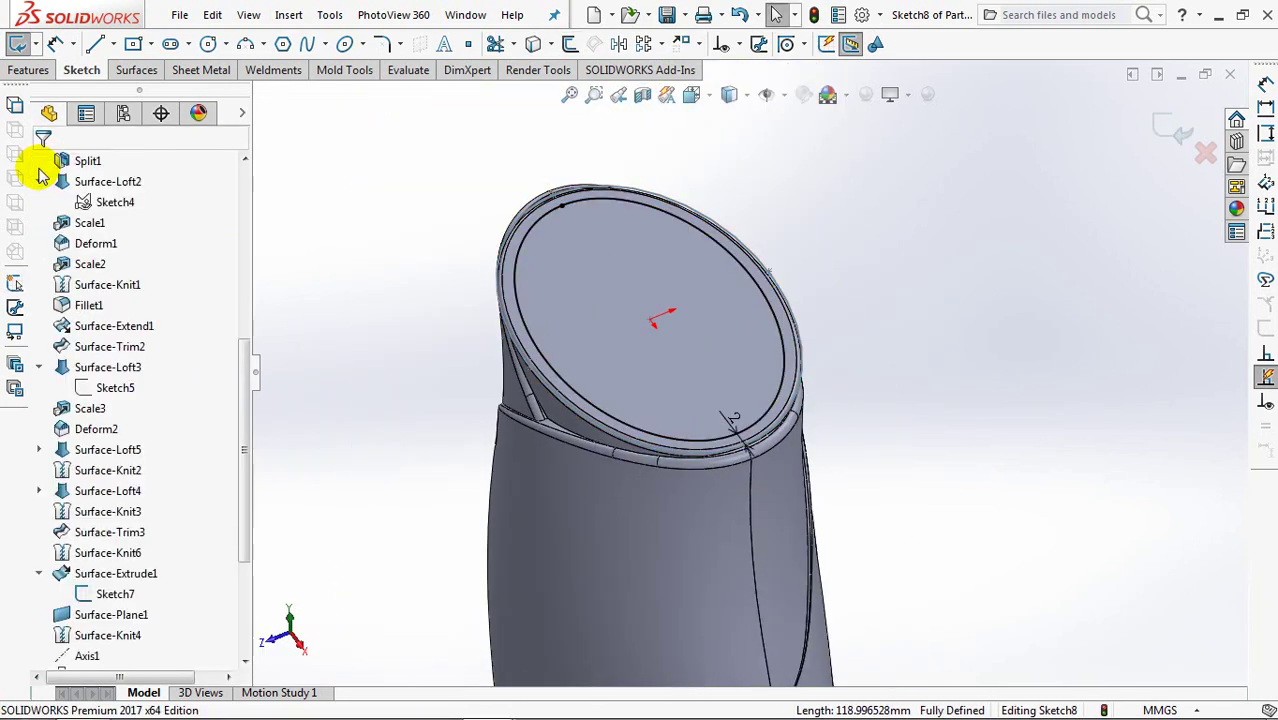
# Extrude the offset sketch 1.5 mm as a boss on the bottle top.
pyautogui.click(1180, 130)
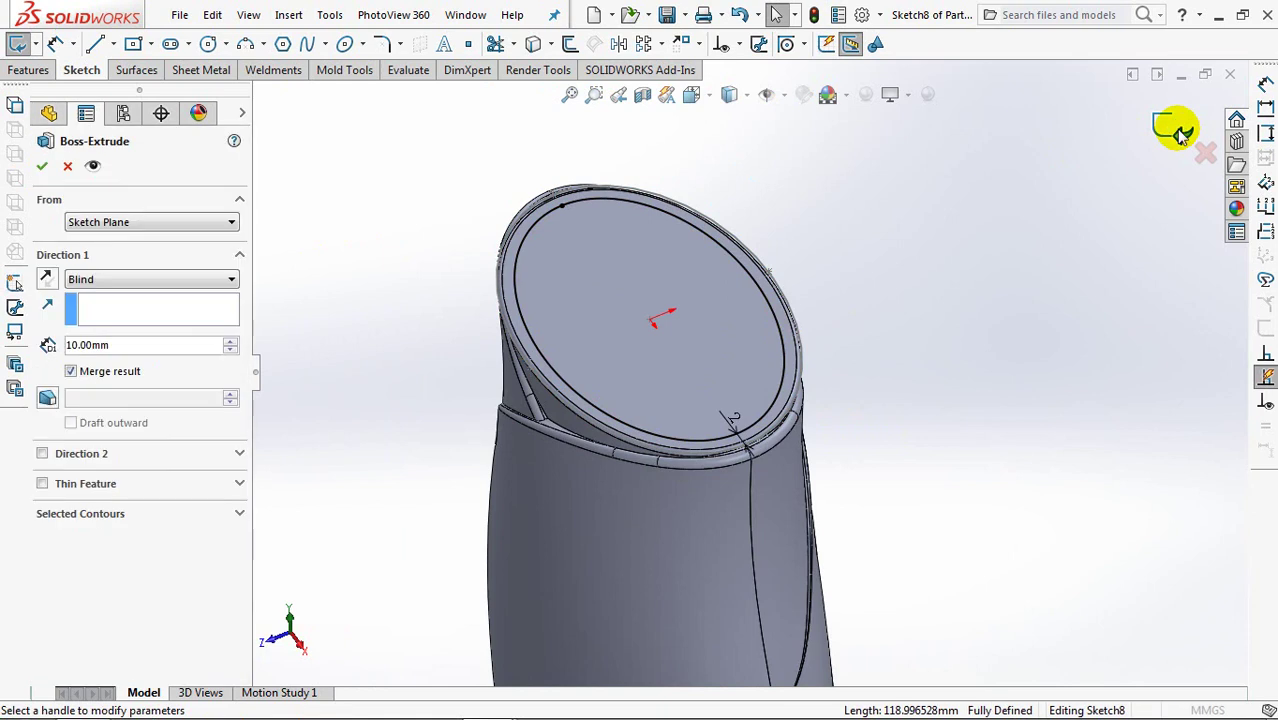
pyautogui.write('1.5')
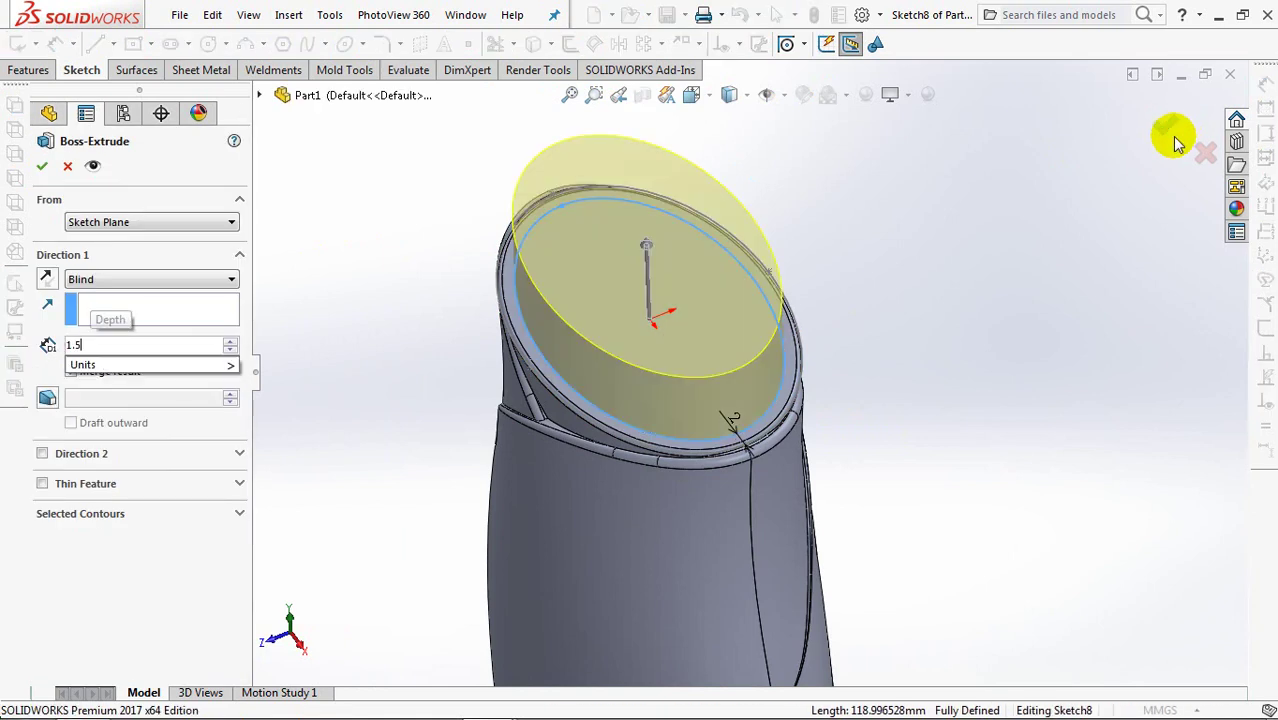
pyautogui.click(1165, 128)
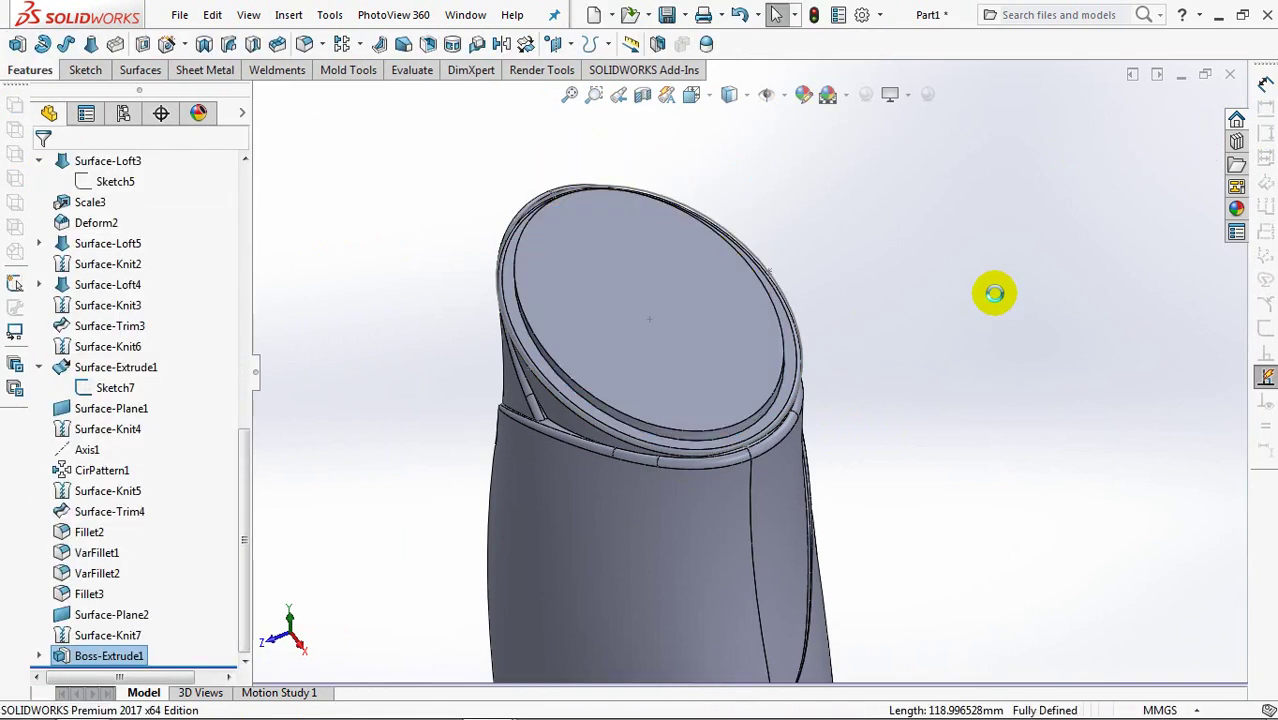
# Open a new sketch on the Front Plane chosen from the FeatureManager tree.
pyautogui.click(570, 412)
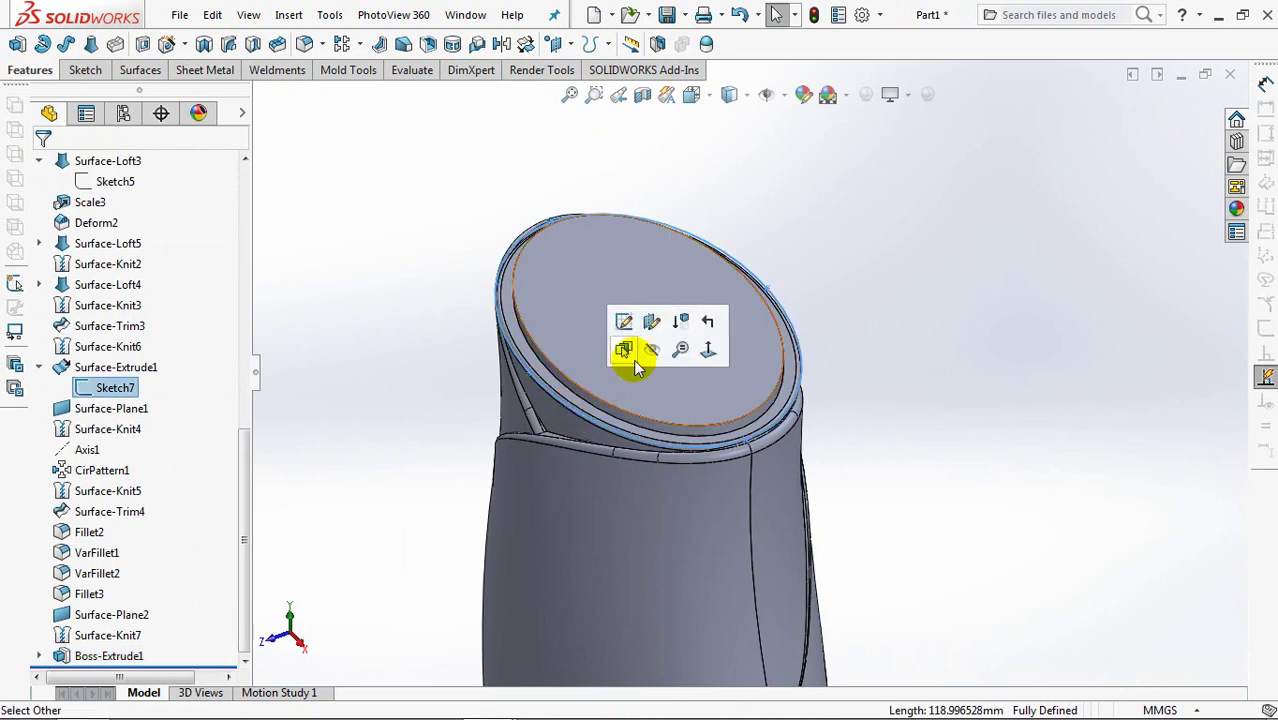
pyautogui.scroll(3, 751, 383)
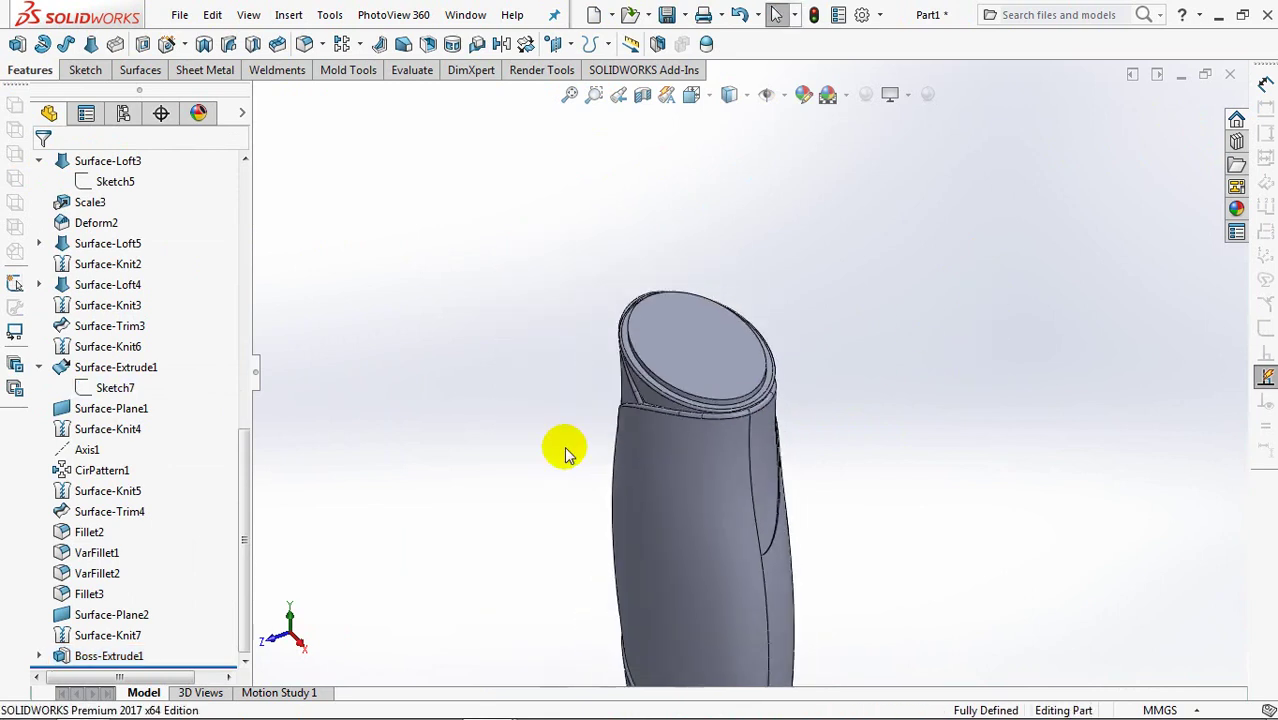
pyautogui.moveTo(244, 500); pyautogui.dragTo(247, 252)
pyautogui.click(88, 347)
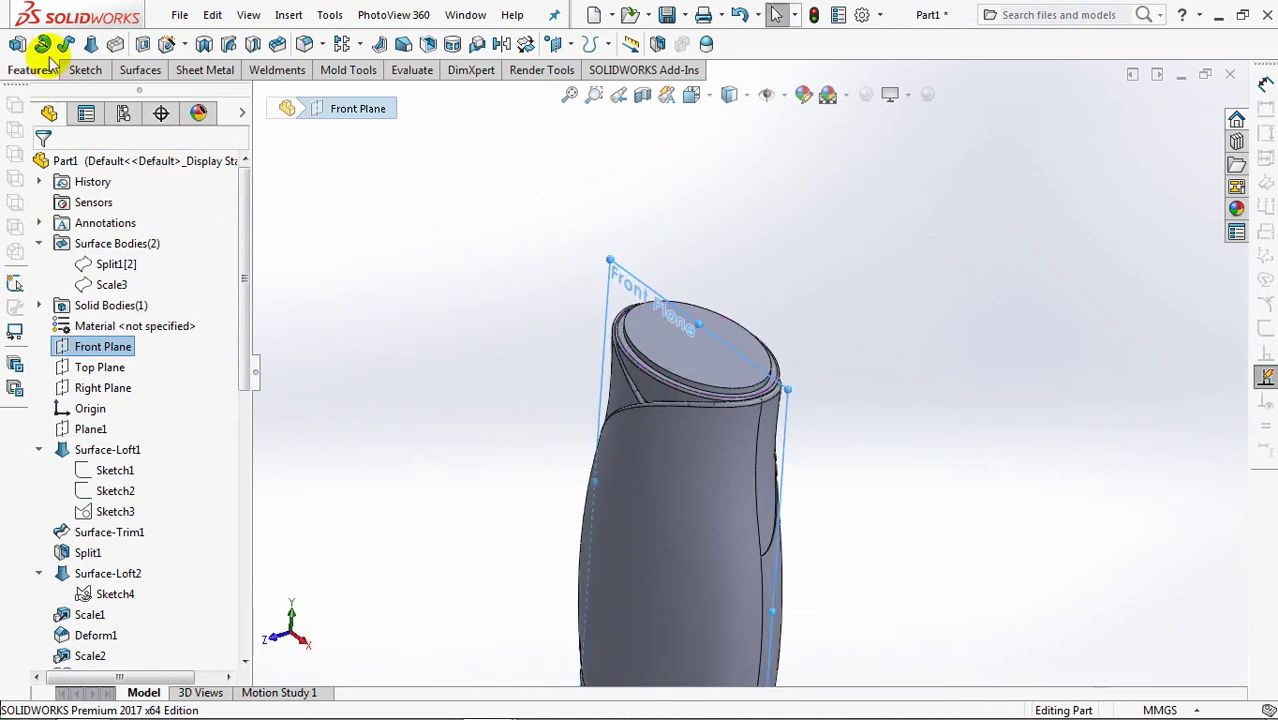
pyautogui.click(17, 43)
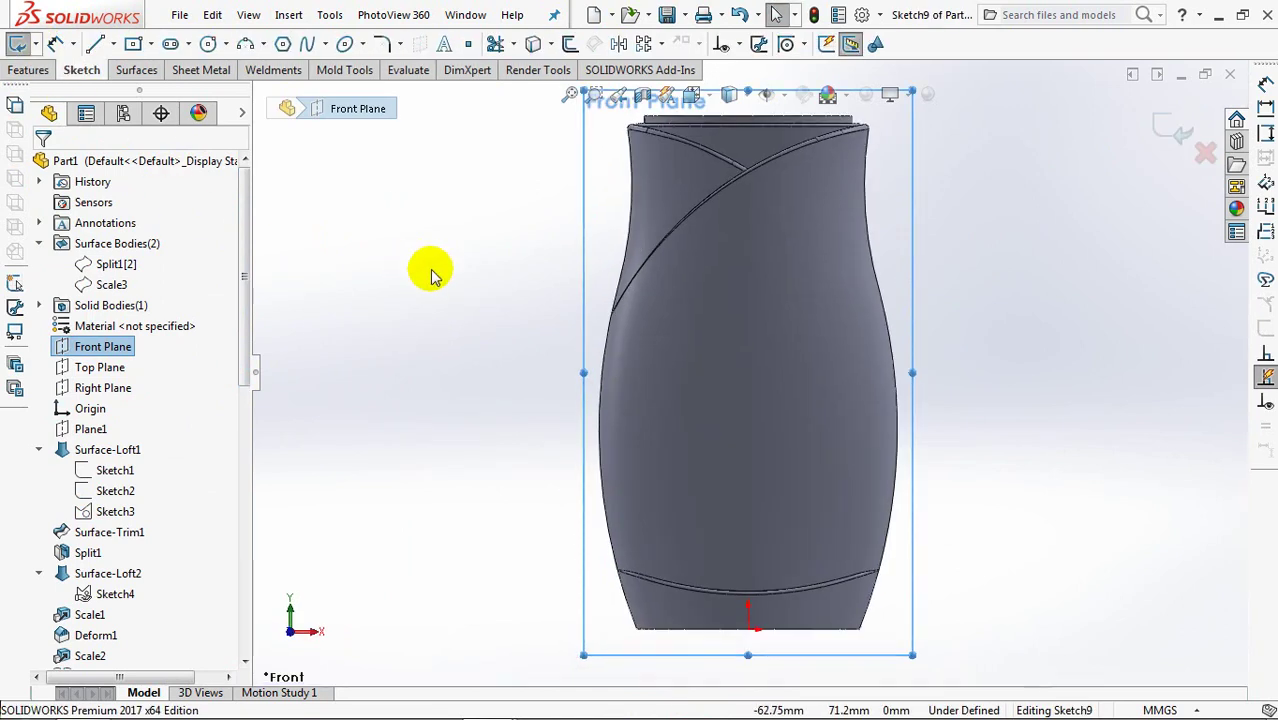
# Draw a vertical centerline upward from the midpoint of the bottle's top edge.
pyautogui.scroll(-2, 722, 308)
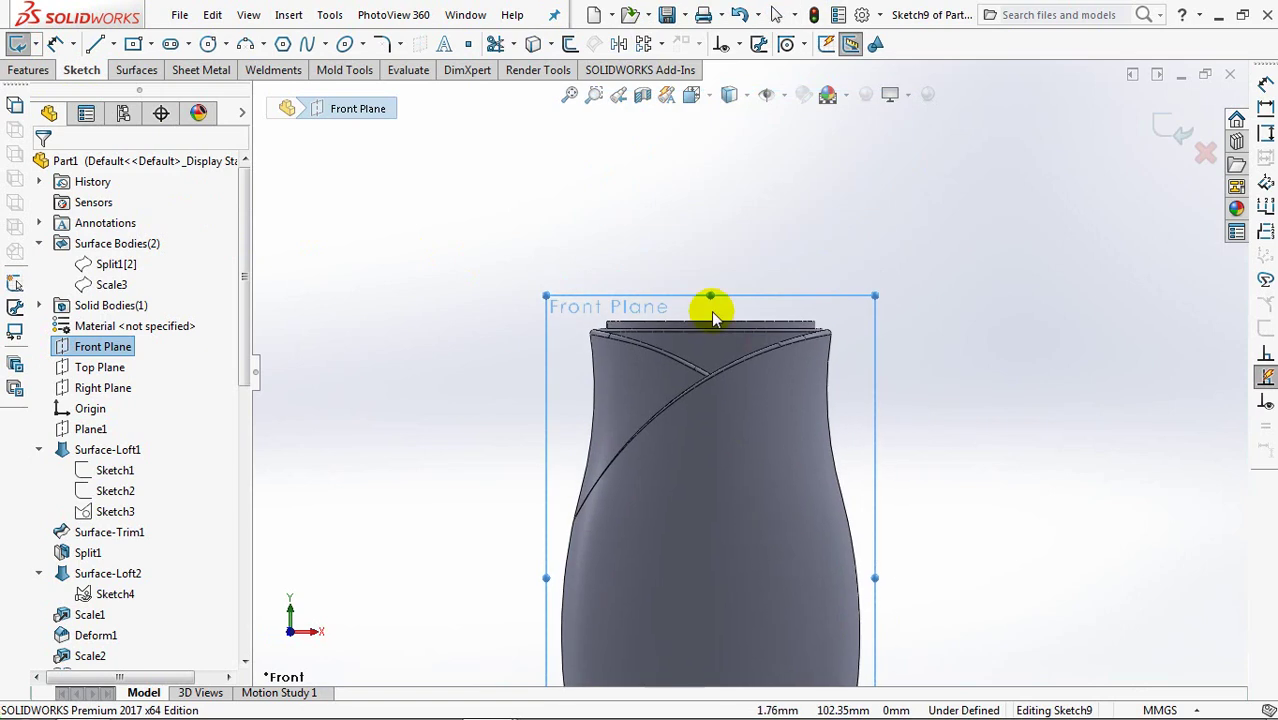
pyautogui.scroll(-5, 705, 220)
pyautogui.keyDown('ctrl'); pyautogui.moveTo(705, 220); pyautogui.dragTo(765, 471, button='middle'); pyautogui.keyUp('ctrl')
pyautogui.click(111, 44)
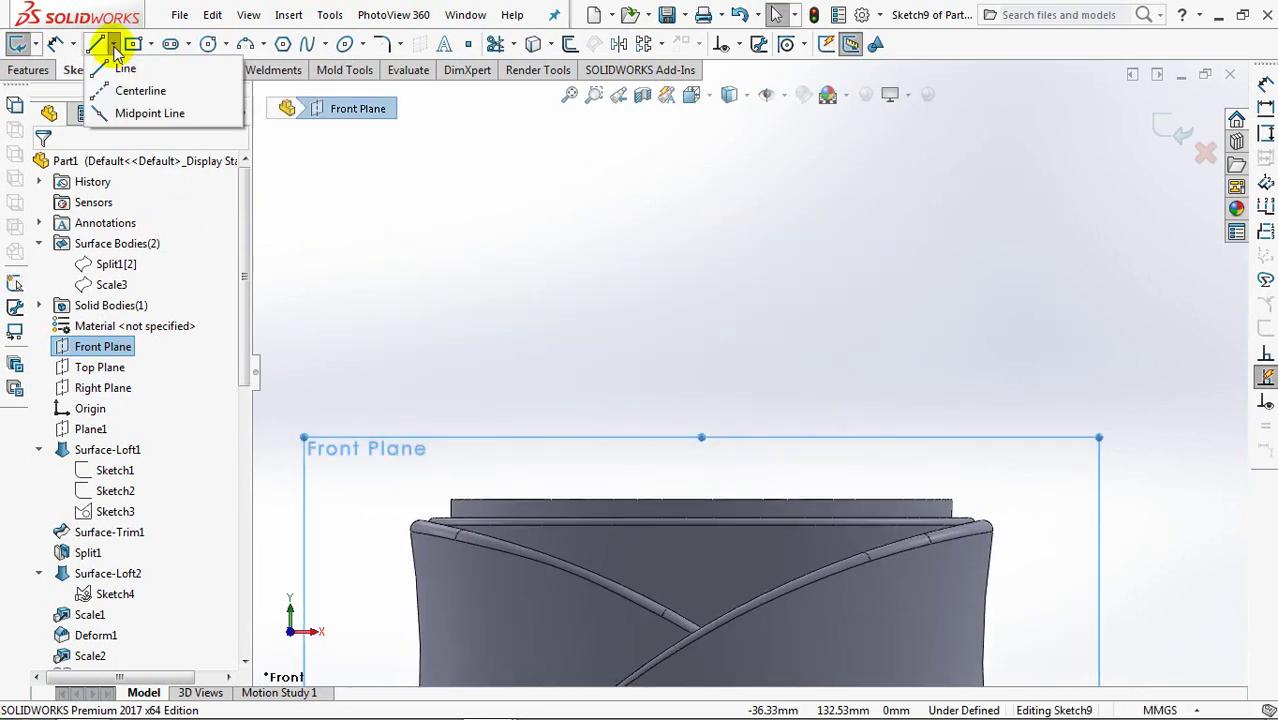
pyautogui.click(125, 86)
pyautogui.click(700, 498)
pyautogui.click(700, 312)
pyautogui.rightClick(704, 313)
pyautogui.click(755, 327)
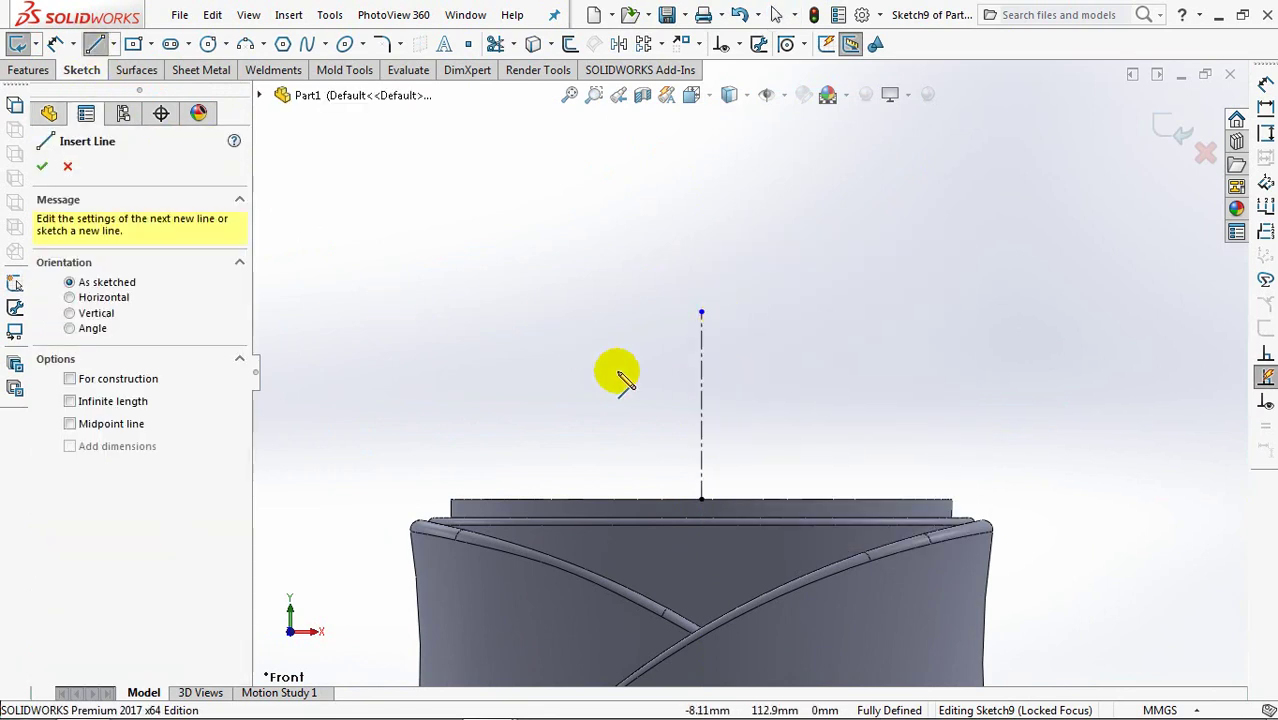
# Sketch a closed stepped neck profile with an angled shoulder to the right of the centerline.
pyautogui.click(701, 498)
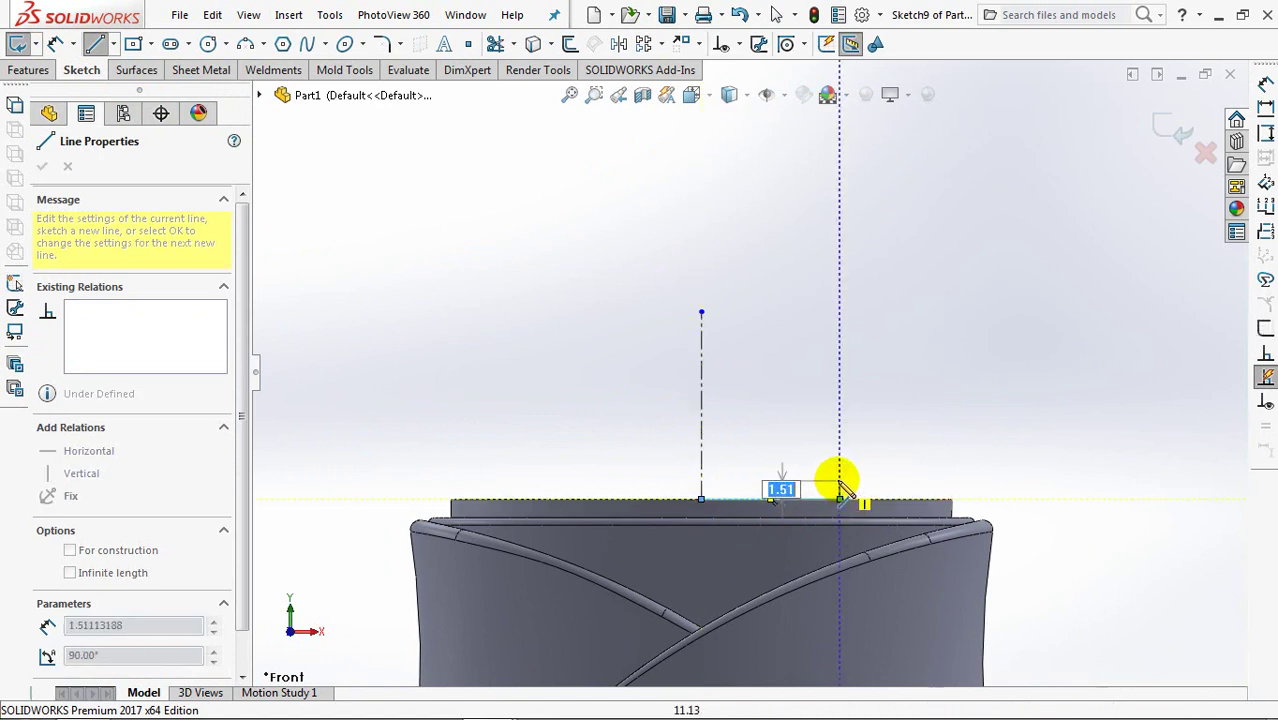
pyautogui.click(838, 498)
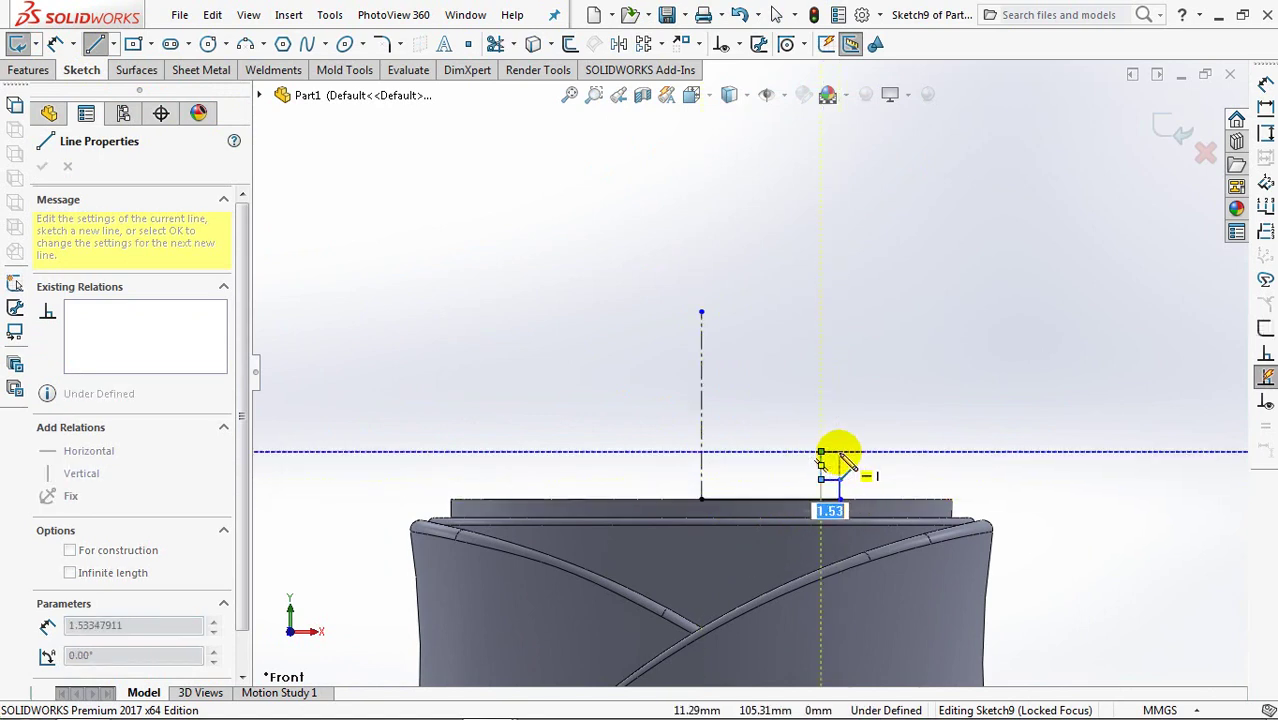
pyautogui.click(838, 441)
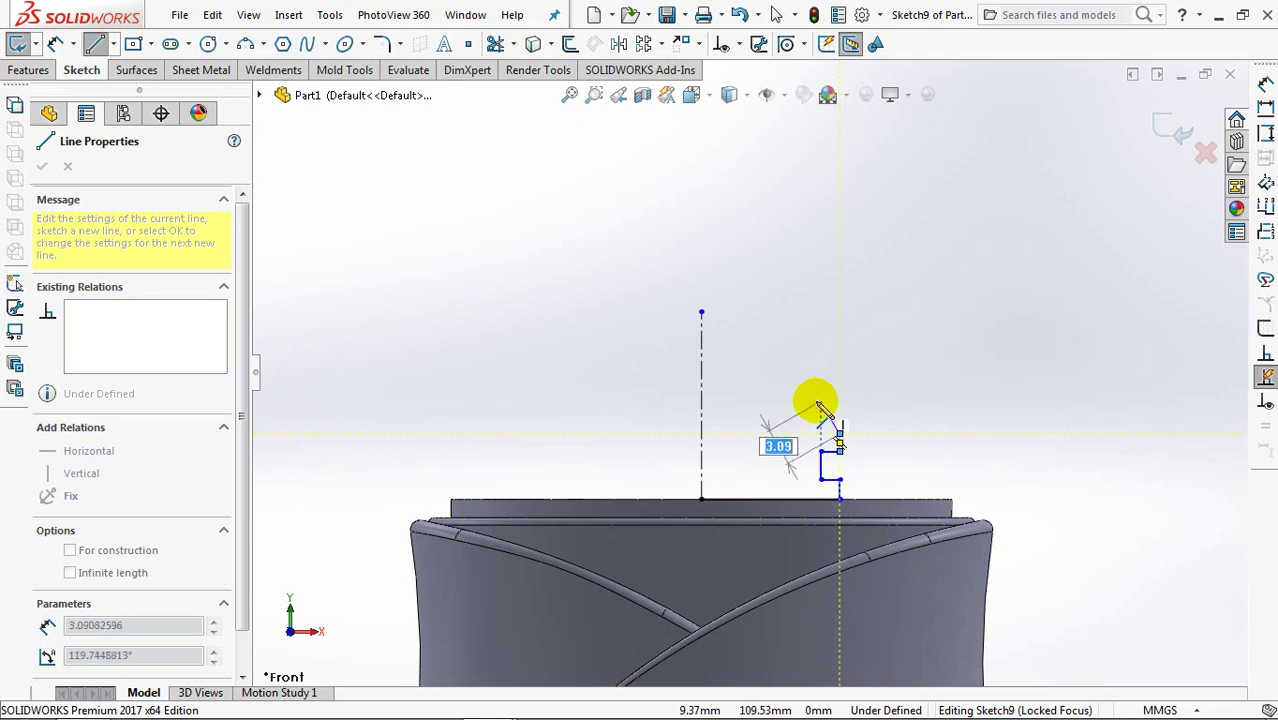
pyautogui.click(820, 392)
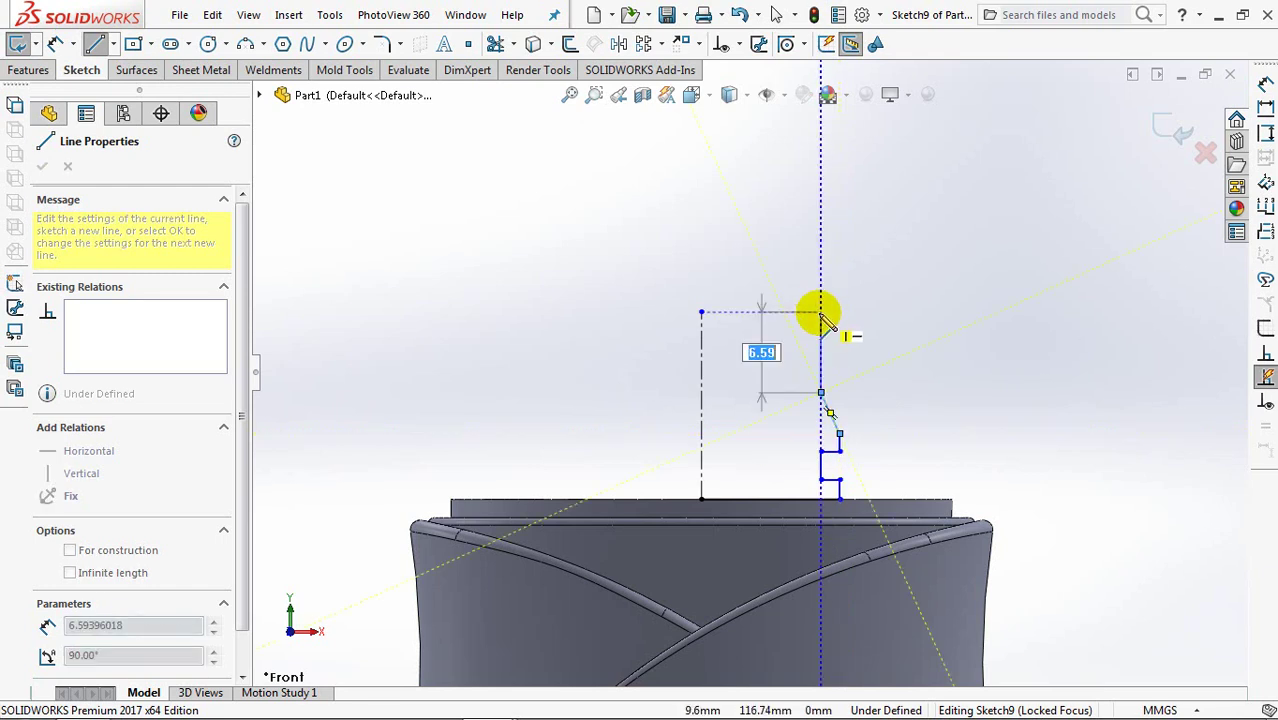
pyautogui.click(820, 312)
pyautogui.click(702, 313)
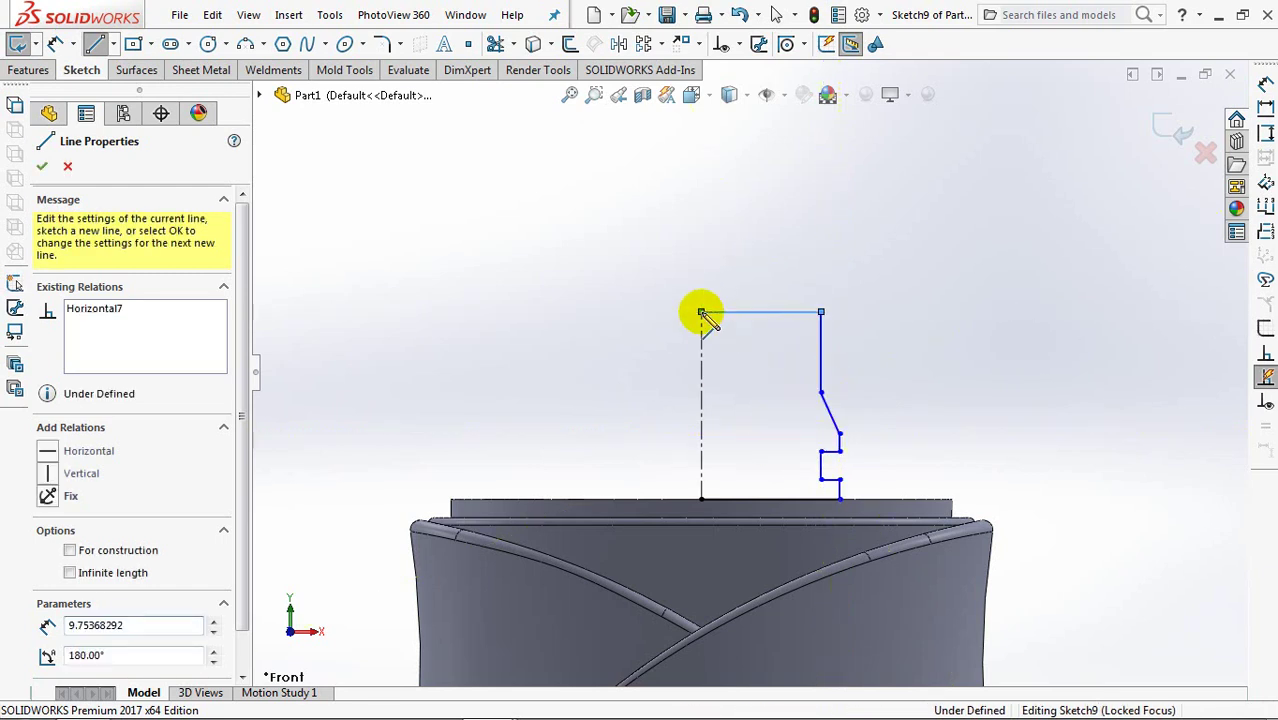
pyautogui.rightClick(704, 318)
pyautogui.click(735, 327)
# Make the two short vertical lines of the neck profile collinear.
pyautogui.click(738, 46)
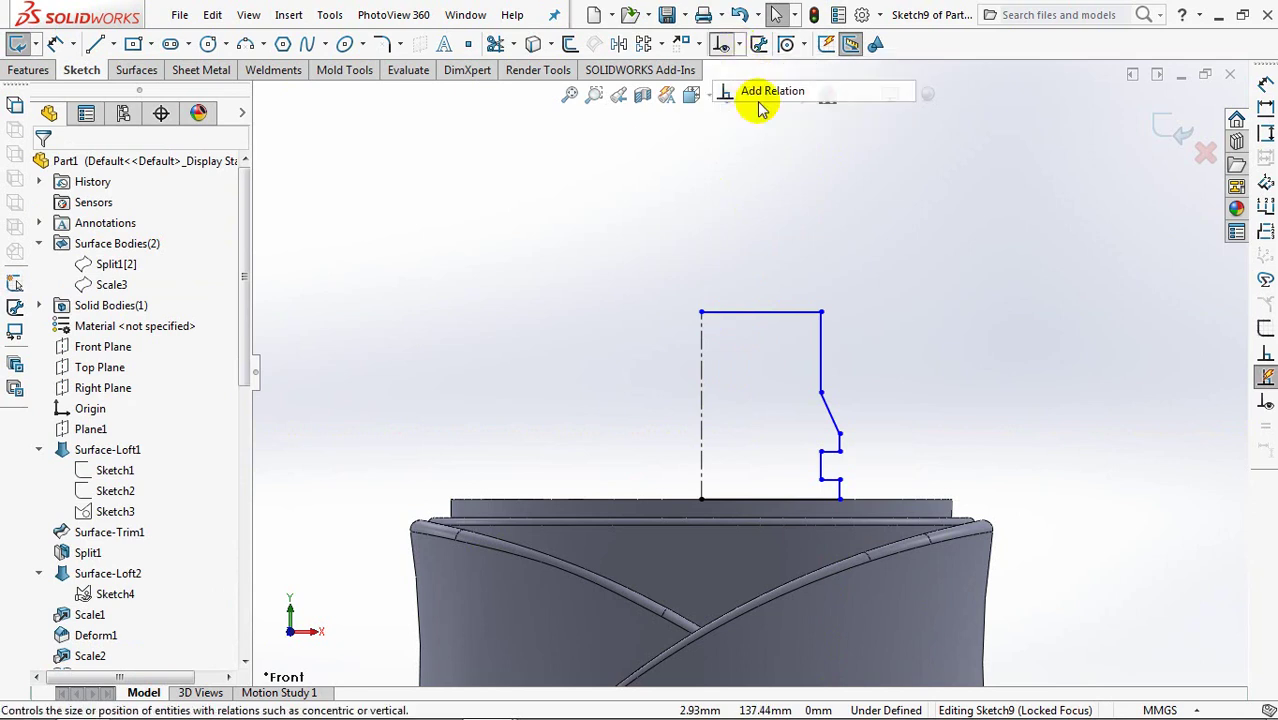
pyautogui.click(758, 90)
pyautogui.click(841, 486)
pyautogui.scroll(-2, 893, 385)
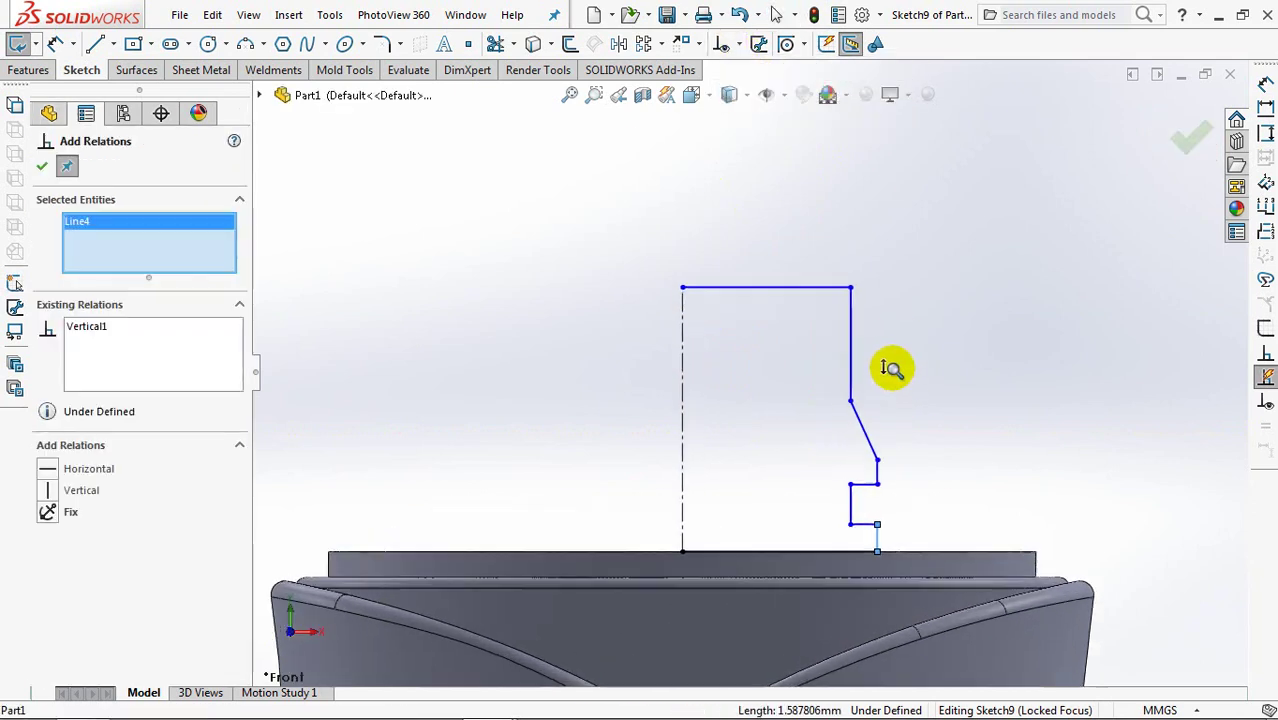
pyautogui.moveTo(890, 365); pyautogui.dragTo(941, 363, button='middle')
pyautogui.hotkey('ctrl', '1')
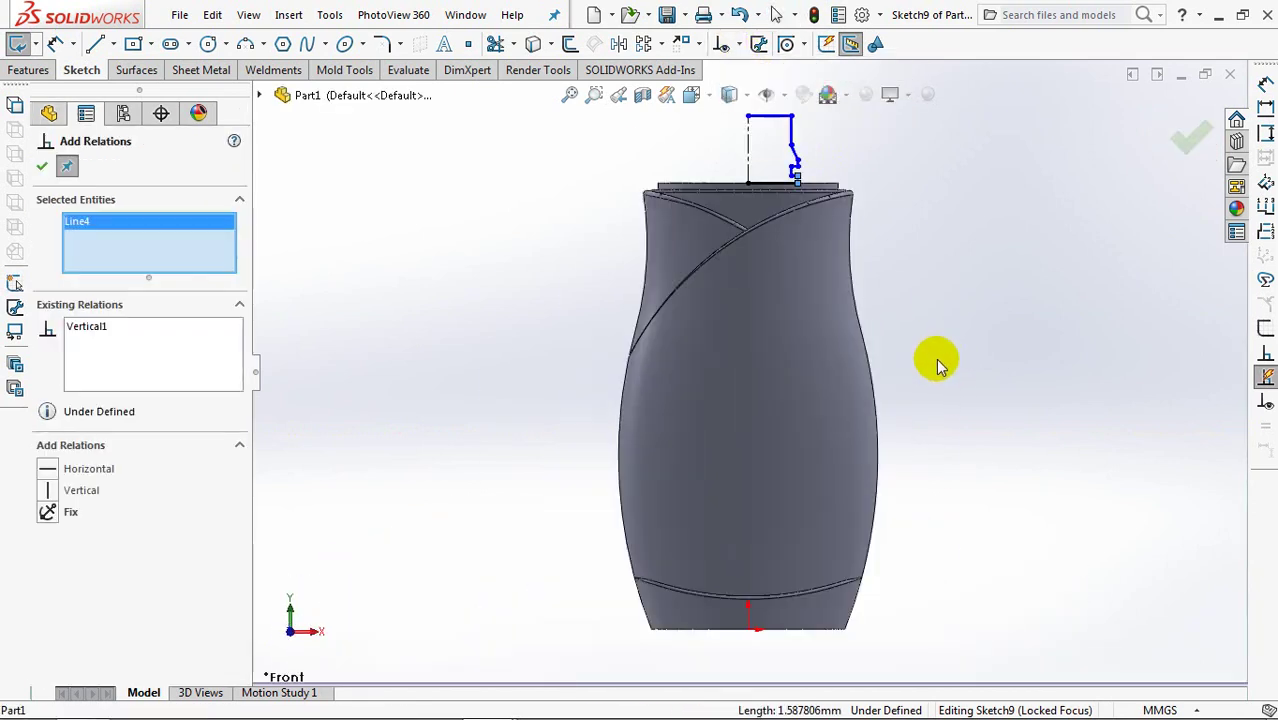
pyautogui.scroll(-1, 816, 314)
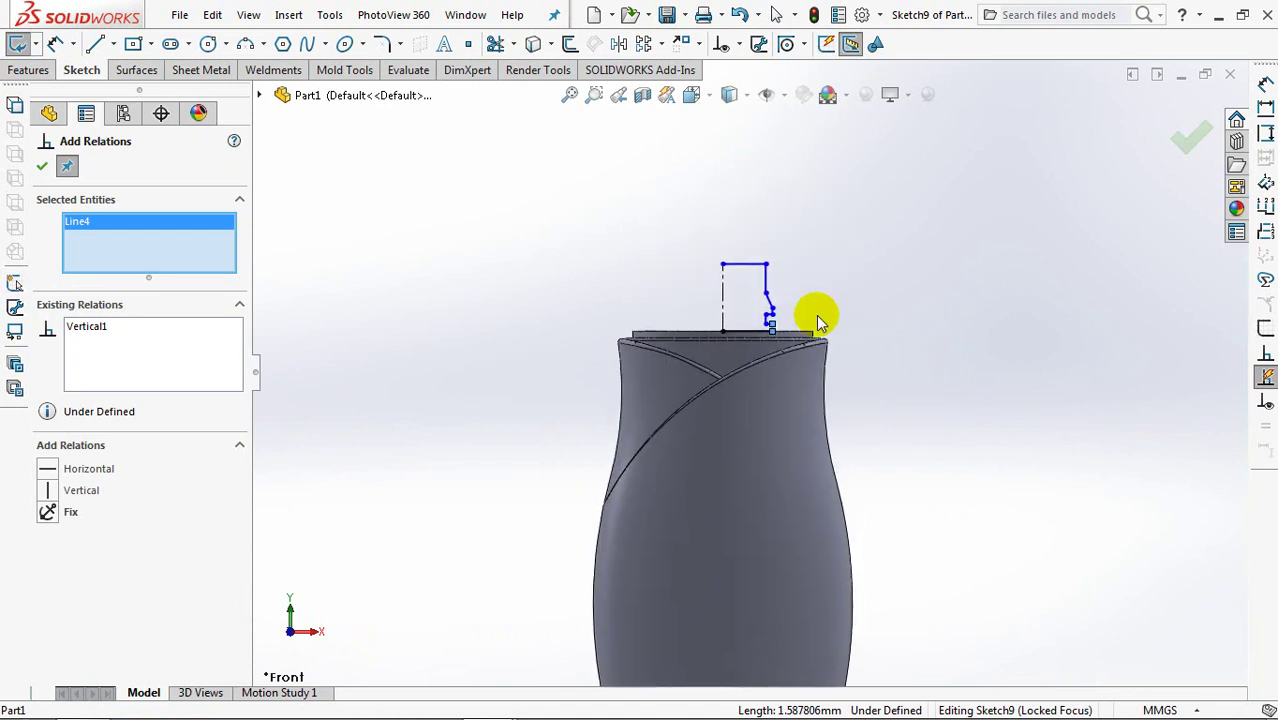
pyautogui.scroll(-3, 861, 214)
pyautogui.keyDown('ctrl'); pyautogui.moveTo(861, 214); pyautogui.dragTo(918, 442, button='middle'); pyautogui.keyUp('ctrl')
pyautogui.keyDown('shift'); pyautogui.moveTo(968, 390); pyautogui.dragTo(964, 348, button='middle'); pyautogui.keyUp('shift')
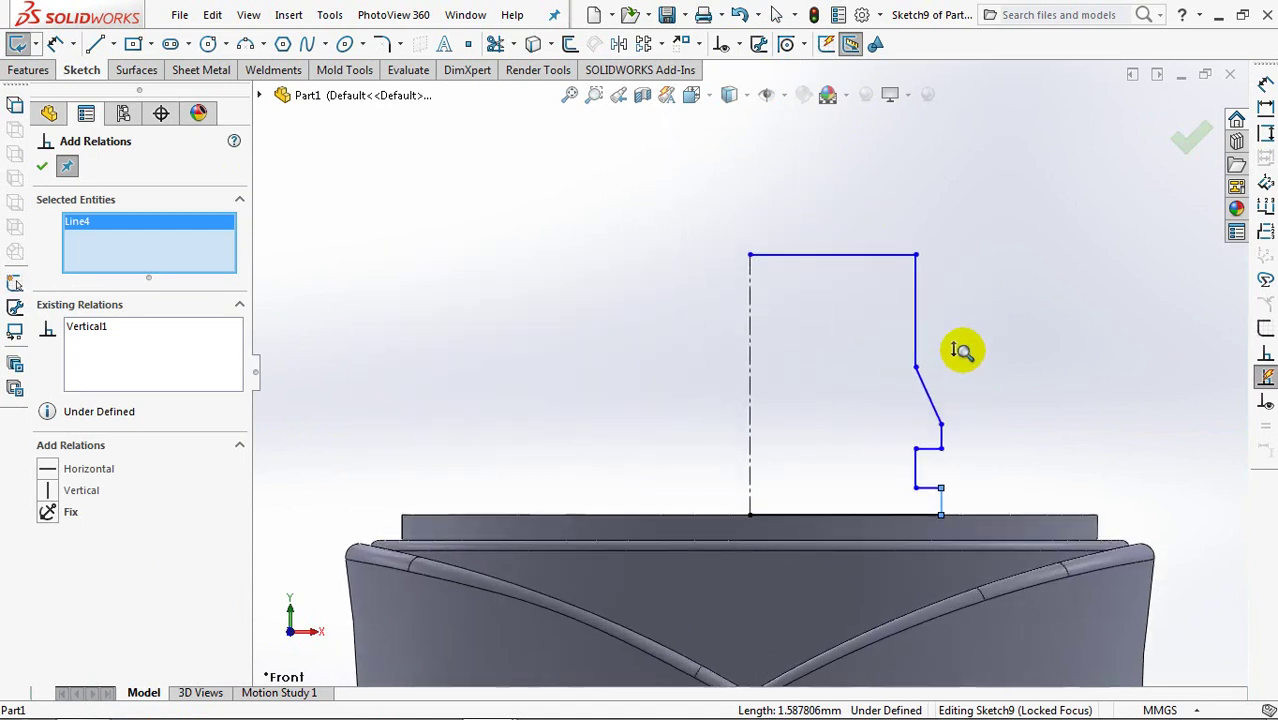
pyautogui.click(955, 441)
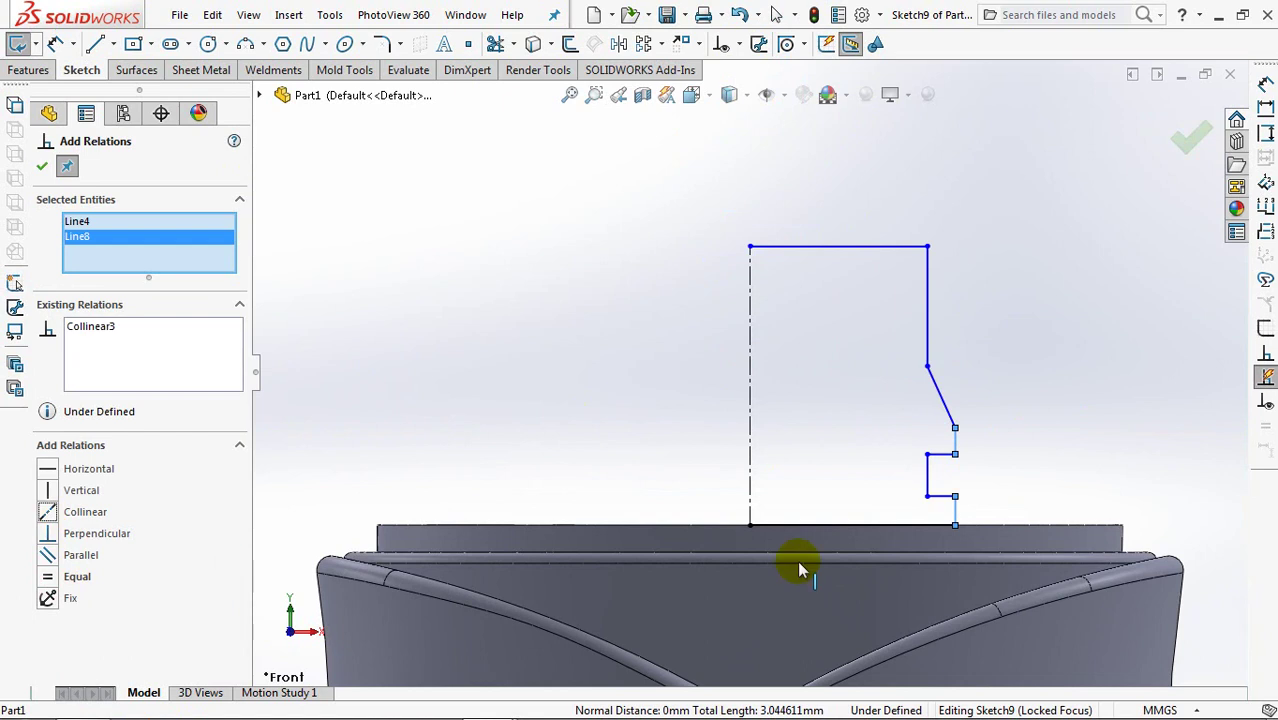
# Make the tall upper vertical edge collinear with the lower right vertical edge.
pyautogui.click(927, 460)
pyautogui.click(927, 300)
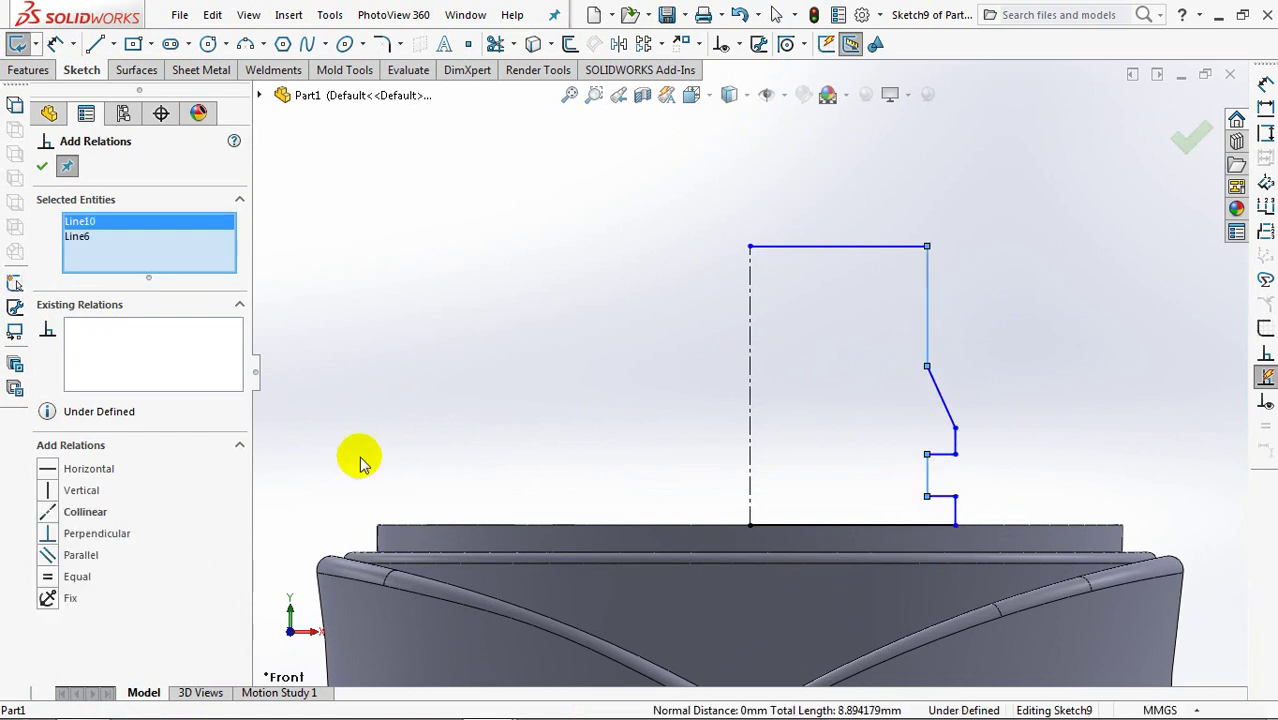
pyautogui.click(43, 168)
pyautogui.click(55, 43)
# Dimension the lower step: 2 mm short line, 2 mm notch height and 25° shoulder angle.
pyautogui.click(955, 510)
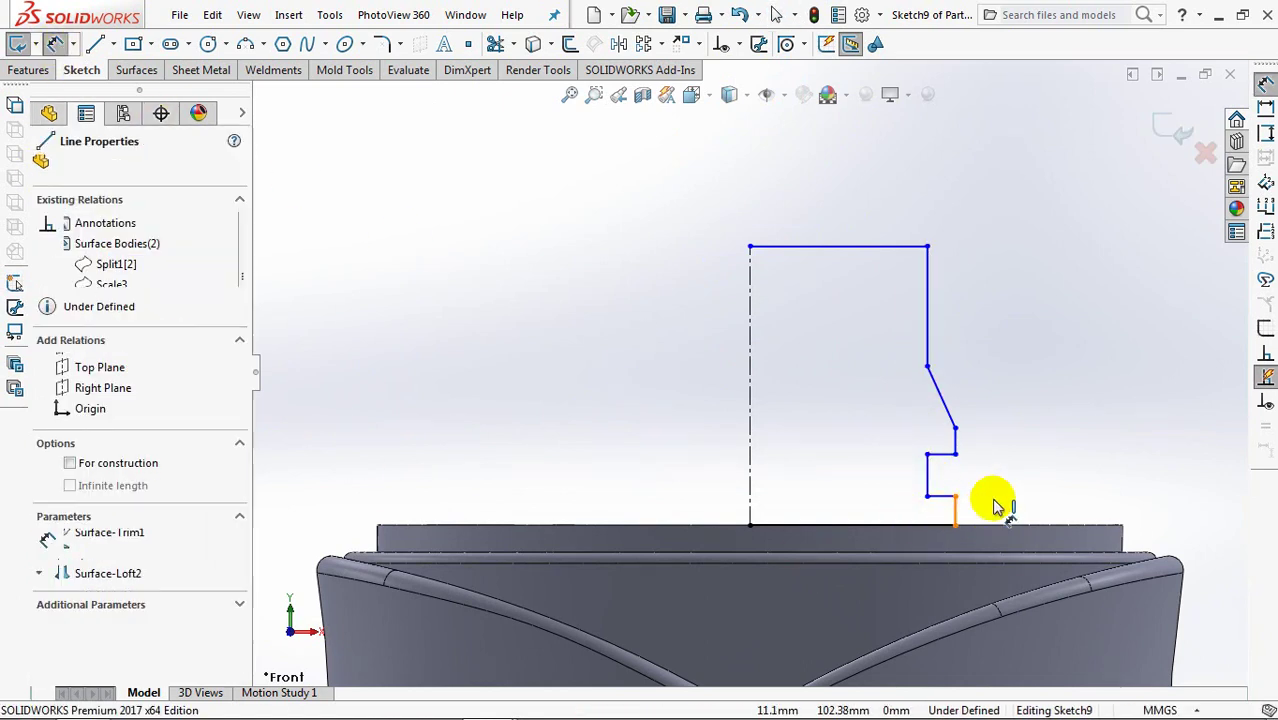
pyautogui.click(1015, 478)
pyautogui.write('2')
pyautogui.click(937, 458)
pyautogui.click(890, 465)
pyautogui.click(893, 474)
pyautogui.write('2')
pyautogui.click(806, 464)
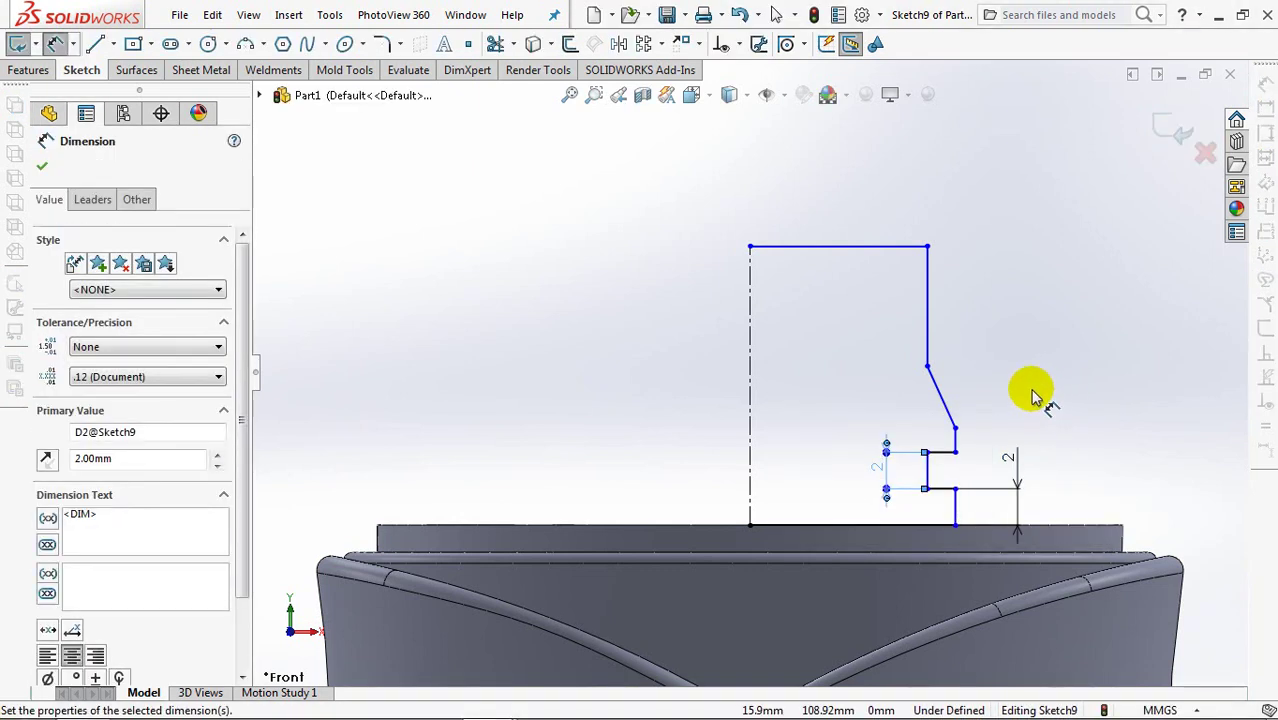
pyautogui.click(958, 438)
pyautogui.click(927, 345)
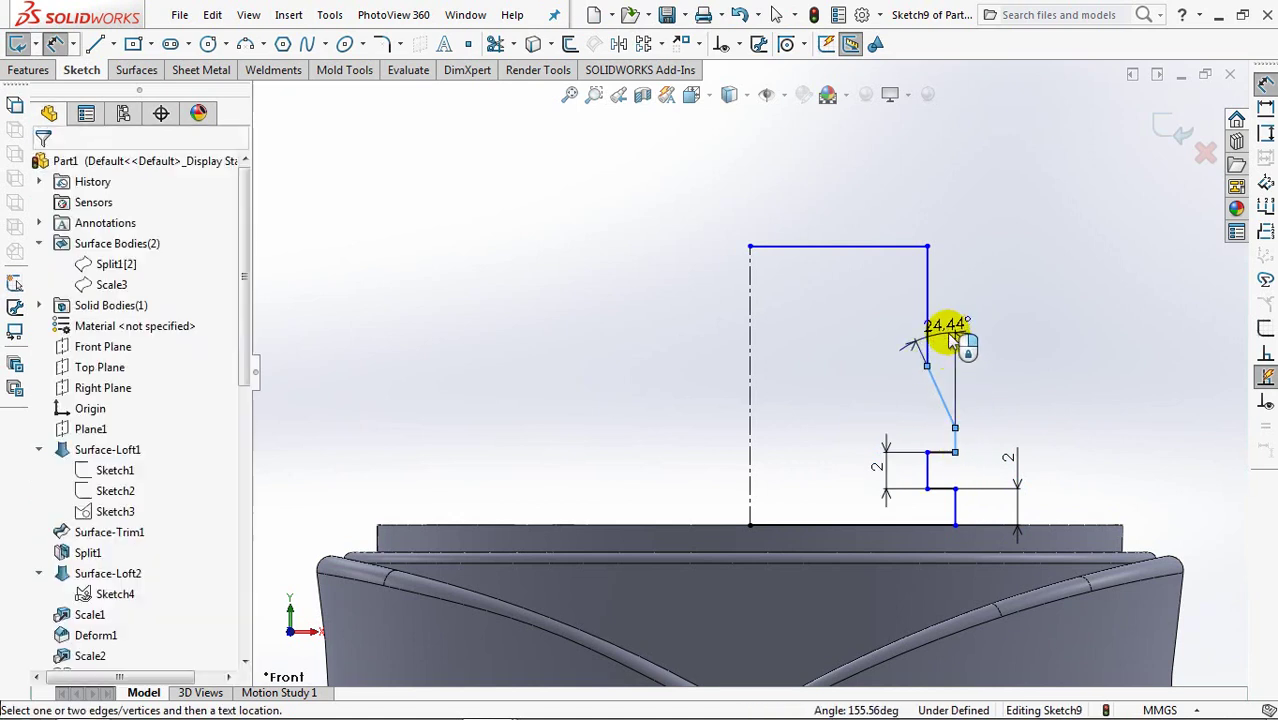
pyautogui.click(950, 340)
pyautogui.write('25')
pyautogui.click(868, 324)
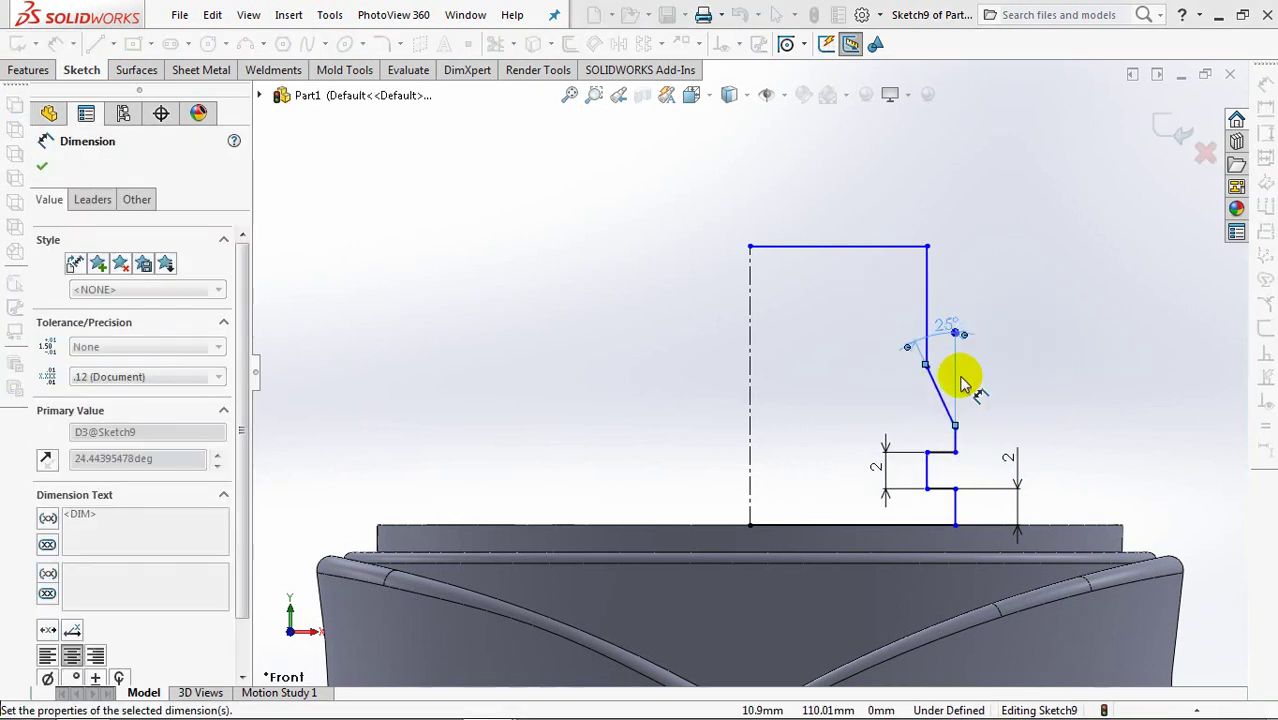
# Set the 6 mm upper height and the 19 mm and 21 mm neck diameters.
pyautogui.click(928, 308)
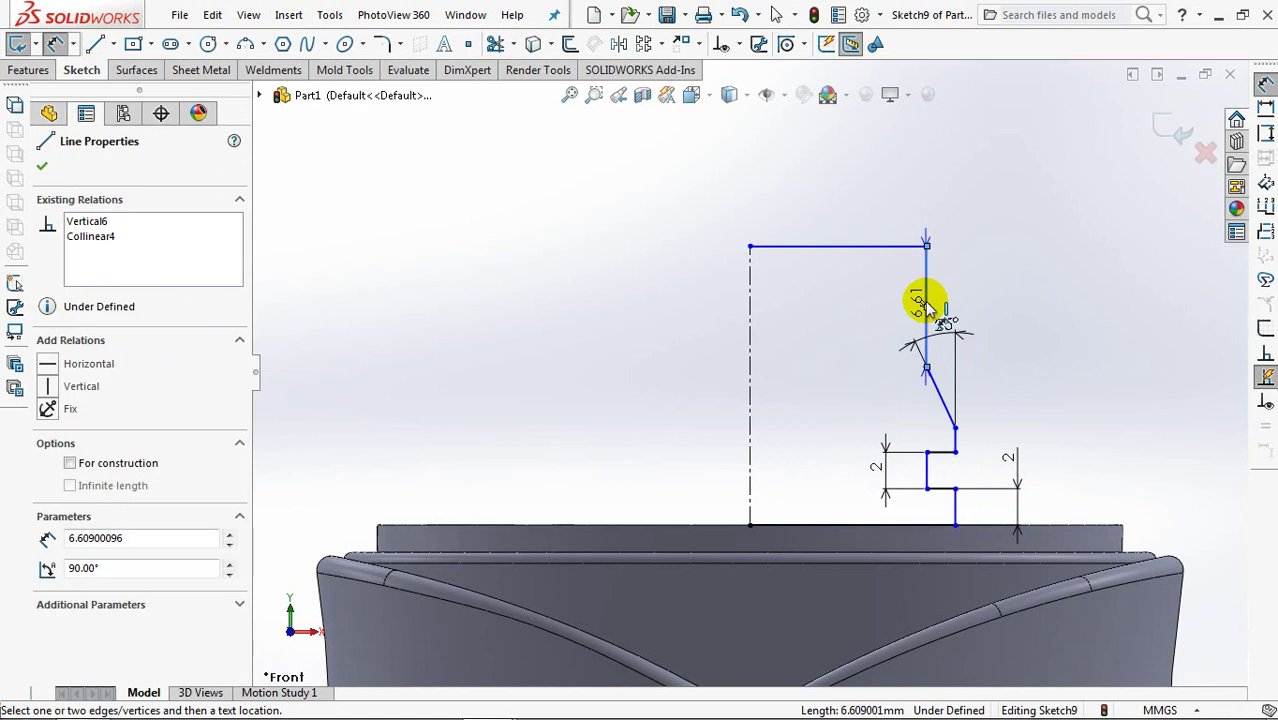
pyautogui.click(876, 306)
pyautogui.write('6')
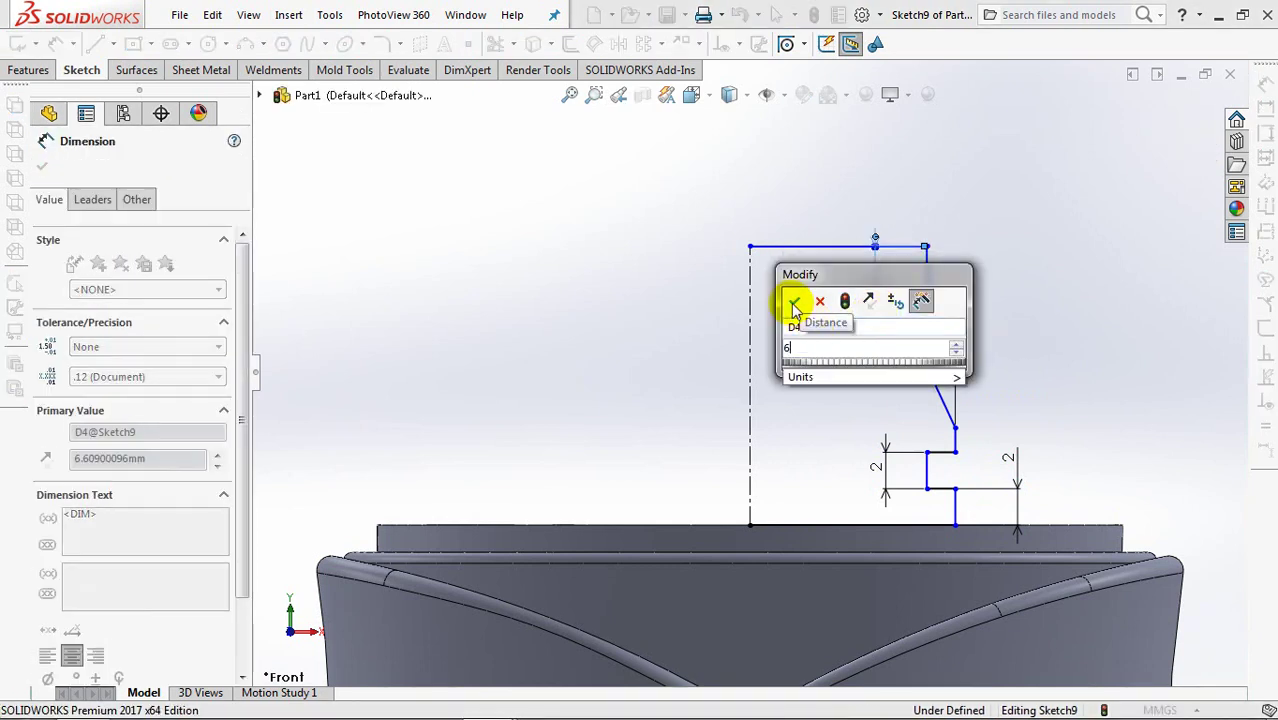
pyautogui.click(794, 301)
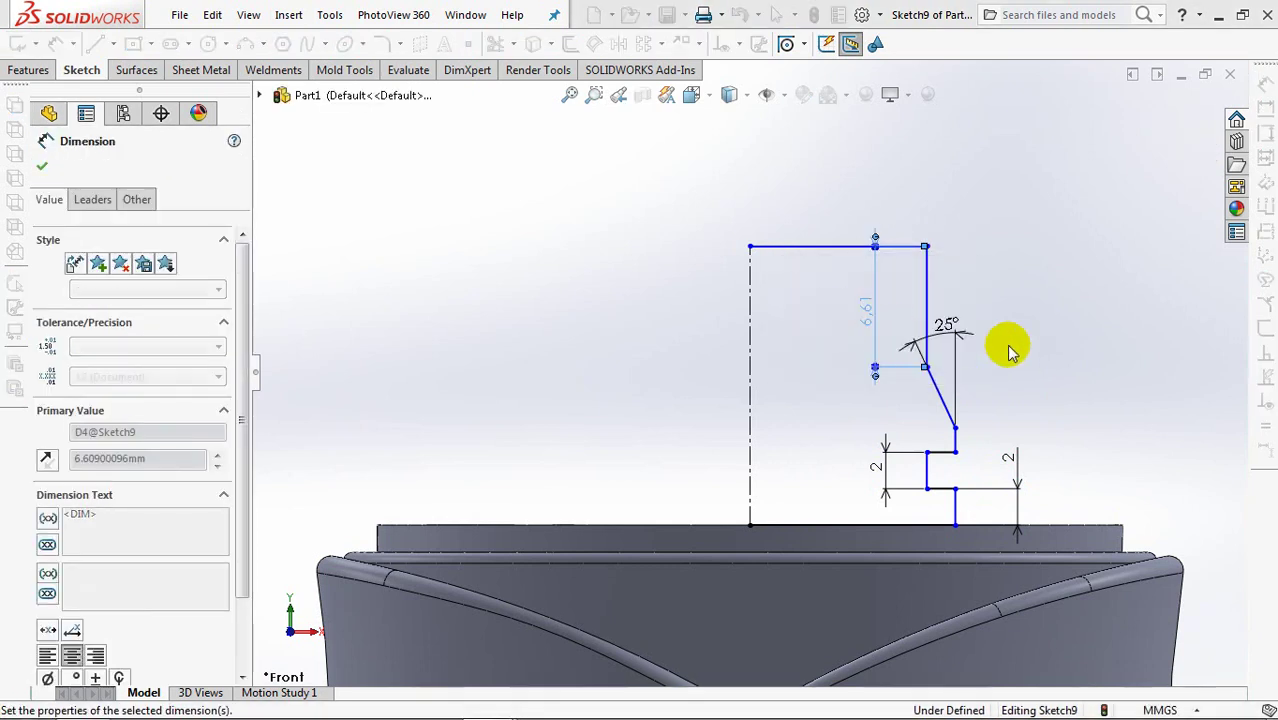
pyautogui.click(926, 290)
pyautogui.click(750, 315)
pyautogui.click(728, 205)
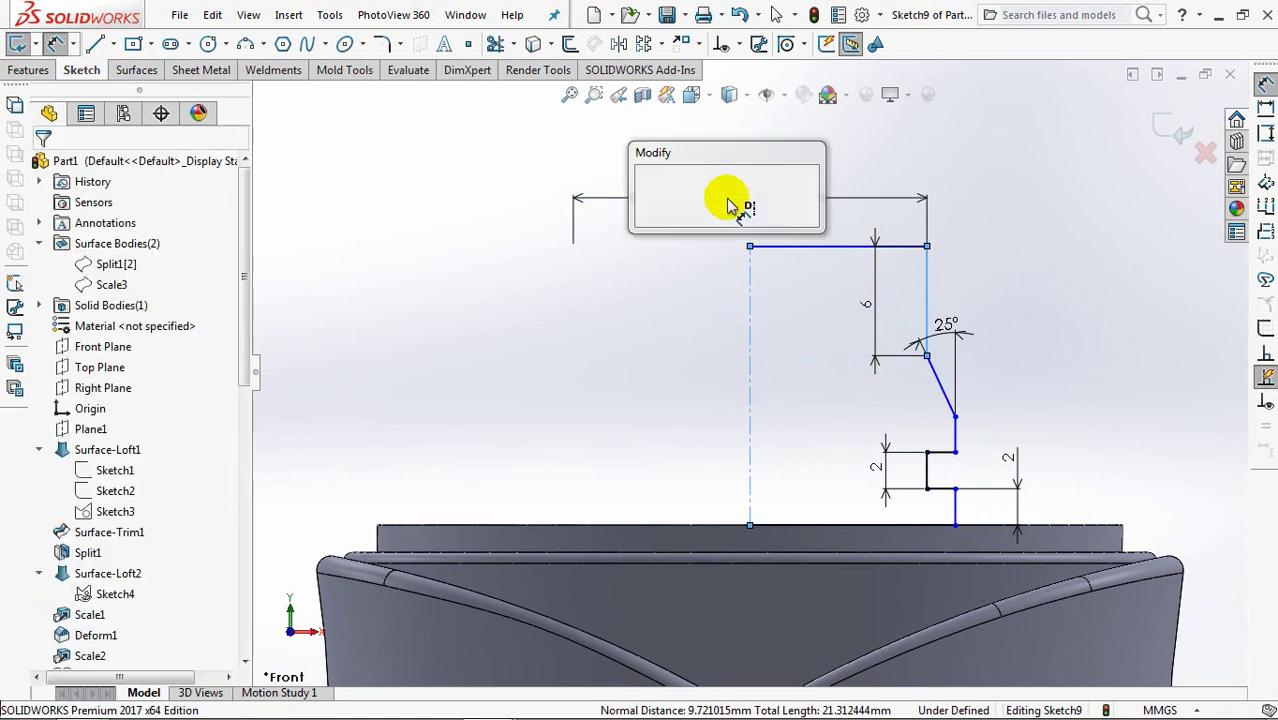
pyautogui.click(652, 187)
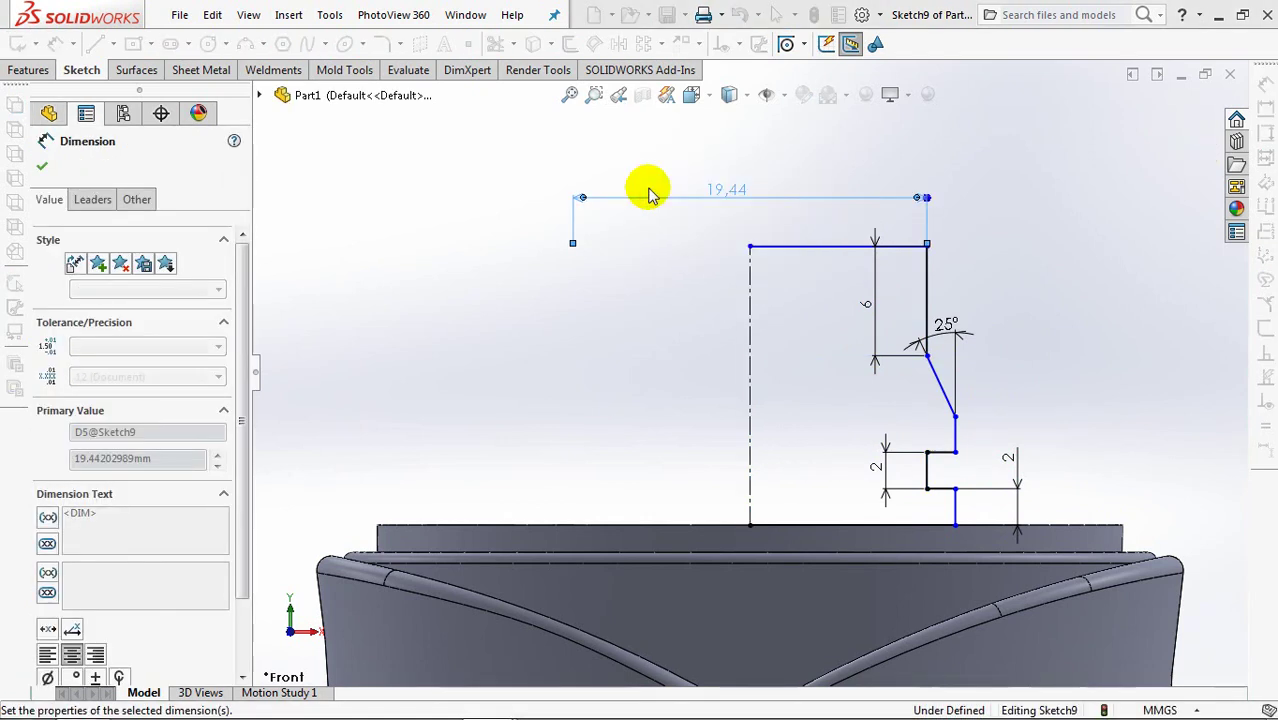
pyautogui.click(951, 440)
pyautogui.click(750, 421)
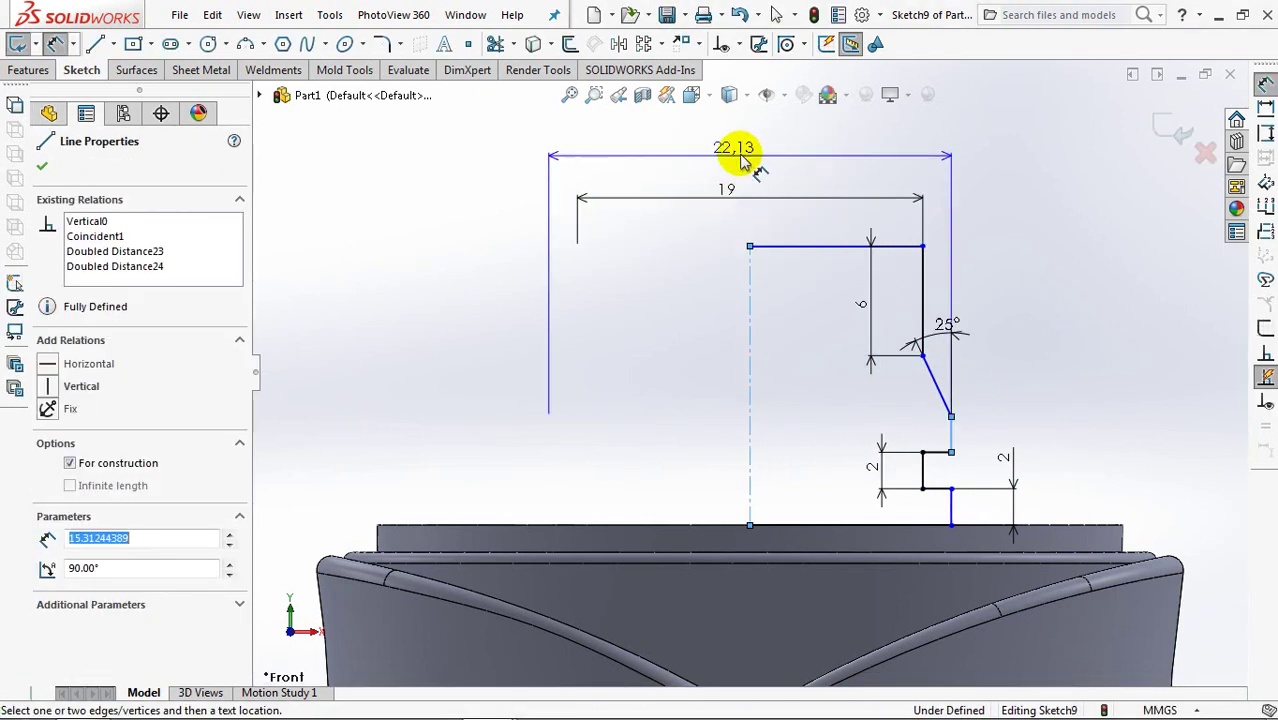
pyautogui.click(741, 162)
pyautogui.write('21')
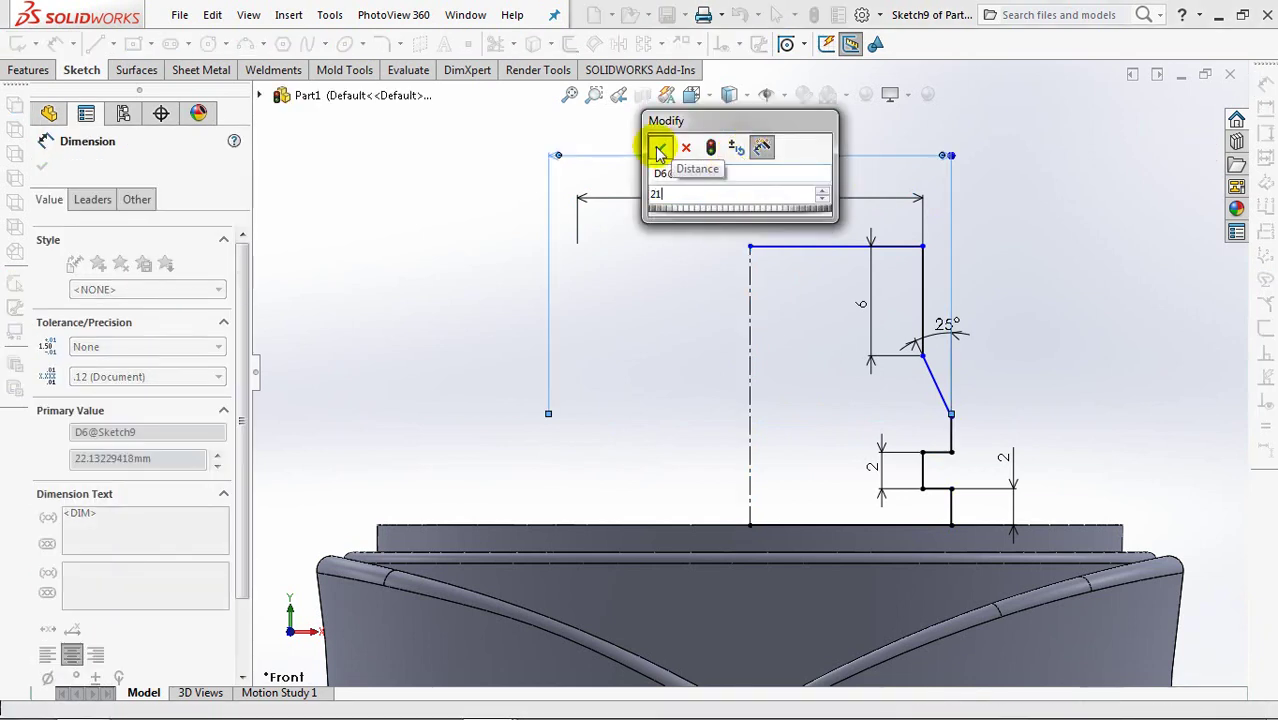
pyautogui.click(659, 150)
# Dimension the centerline to a 13 mm overall neck height.
pyautogui.click(748, 352)
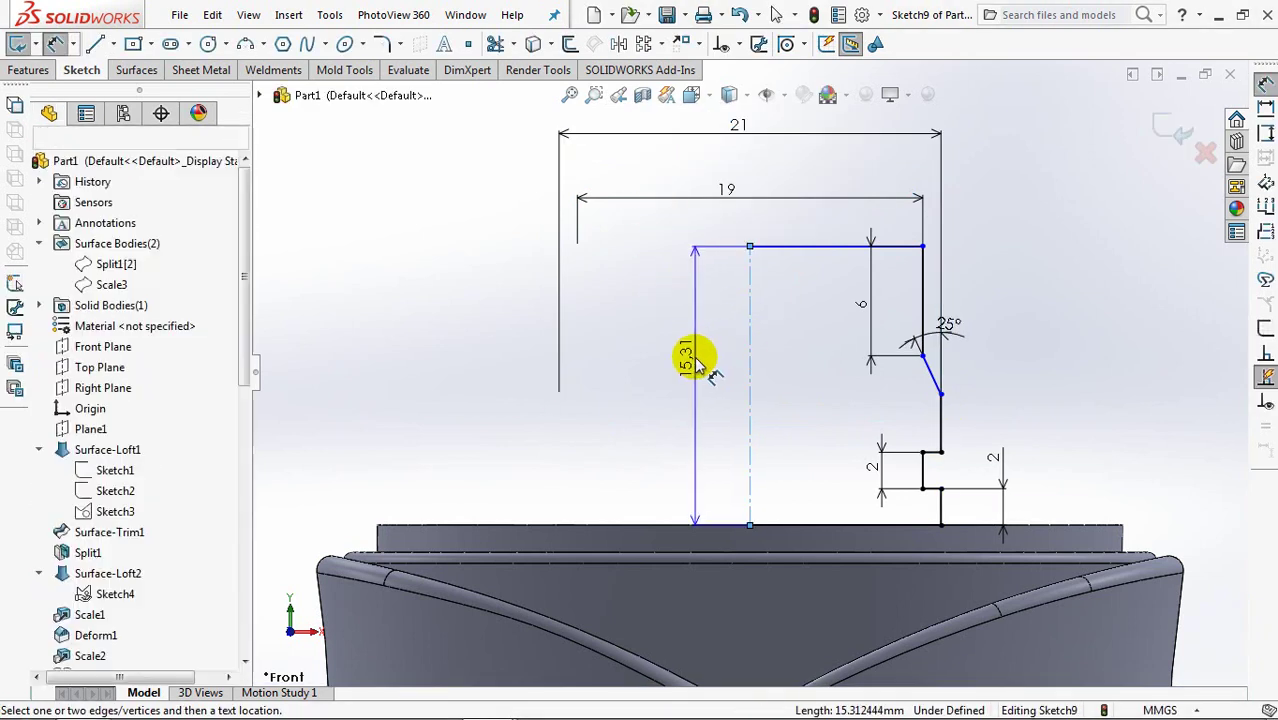
pyautogui.click(697, 360)
pyautogui.write('13')
pyautogui.click(614, 347)
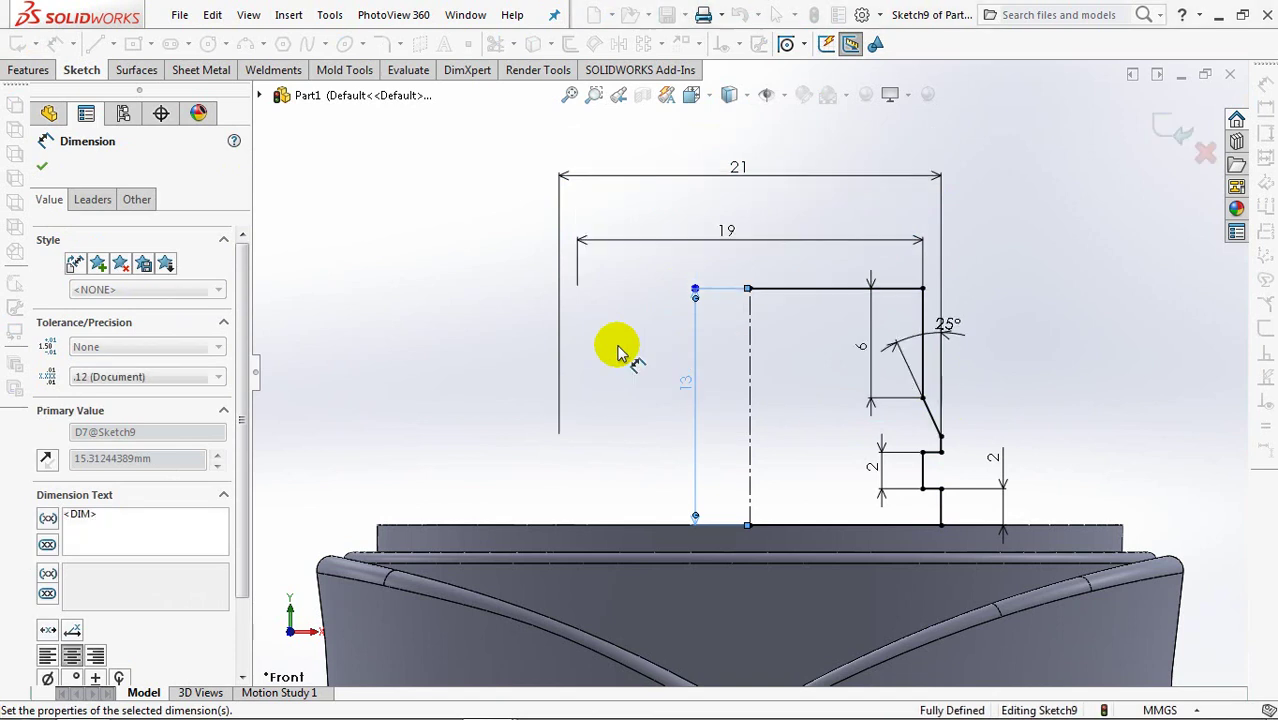
pyautogui.click(597, 342)
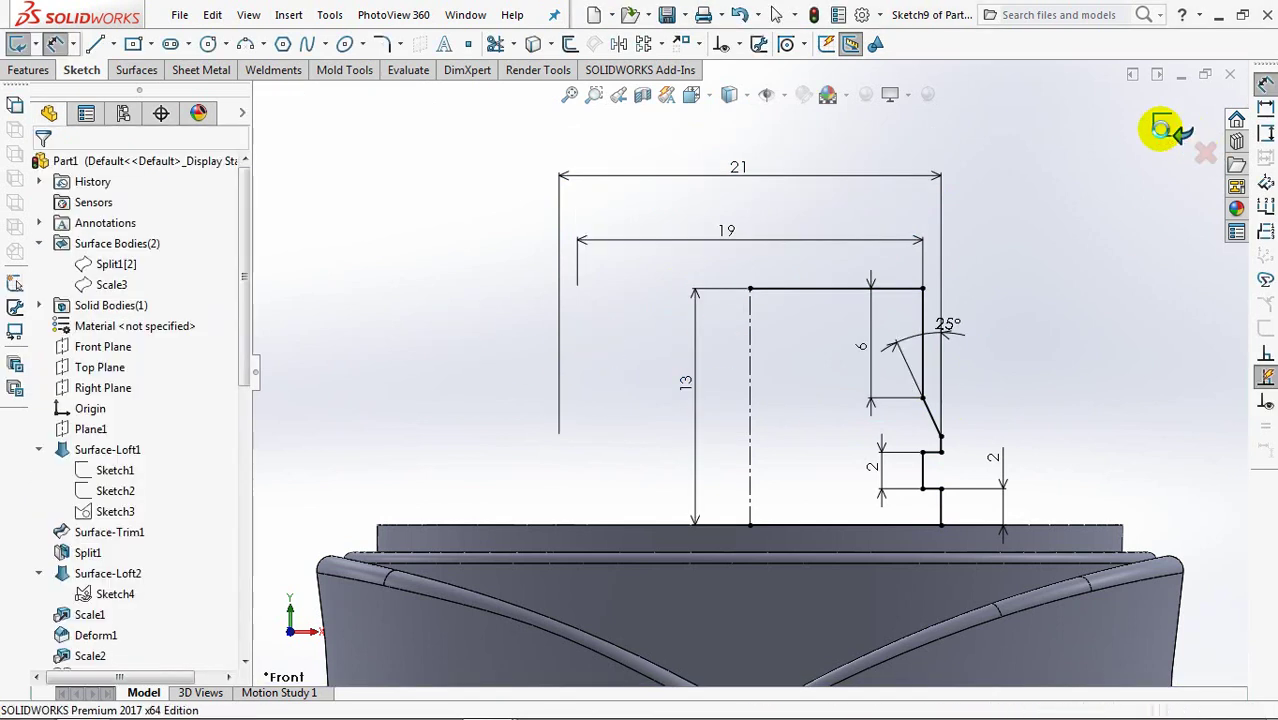
# Revolve the neck sketch 360° into a solid neck on the bottle top.
pyautogui.click(1164, 128)
pyautogui.click(522, 371)
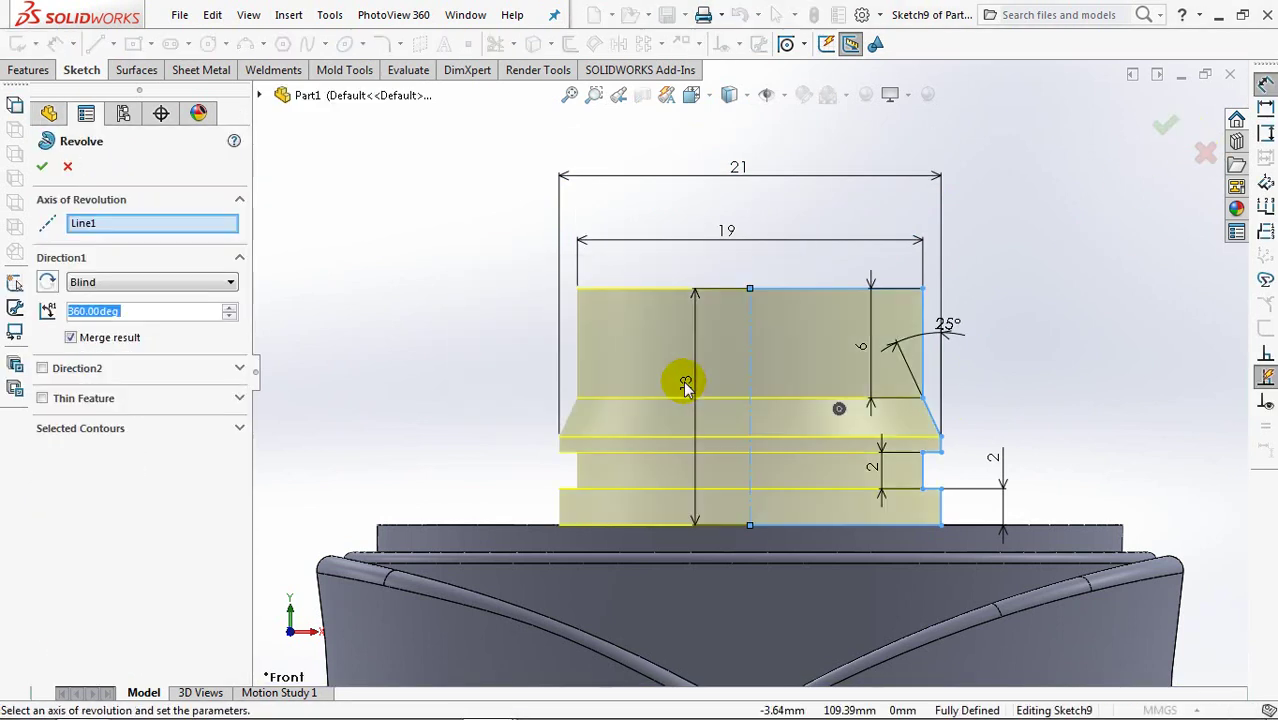
pyautogui.click(42, 167)
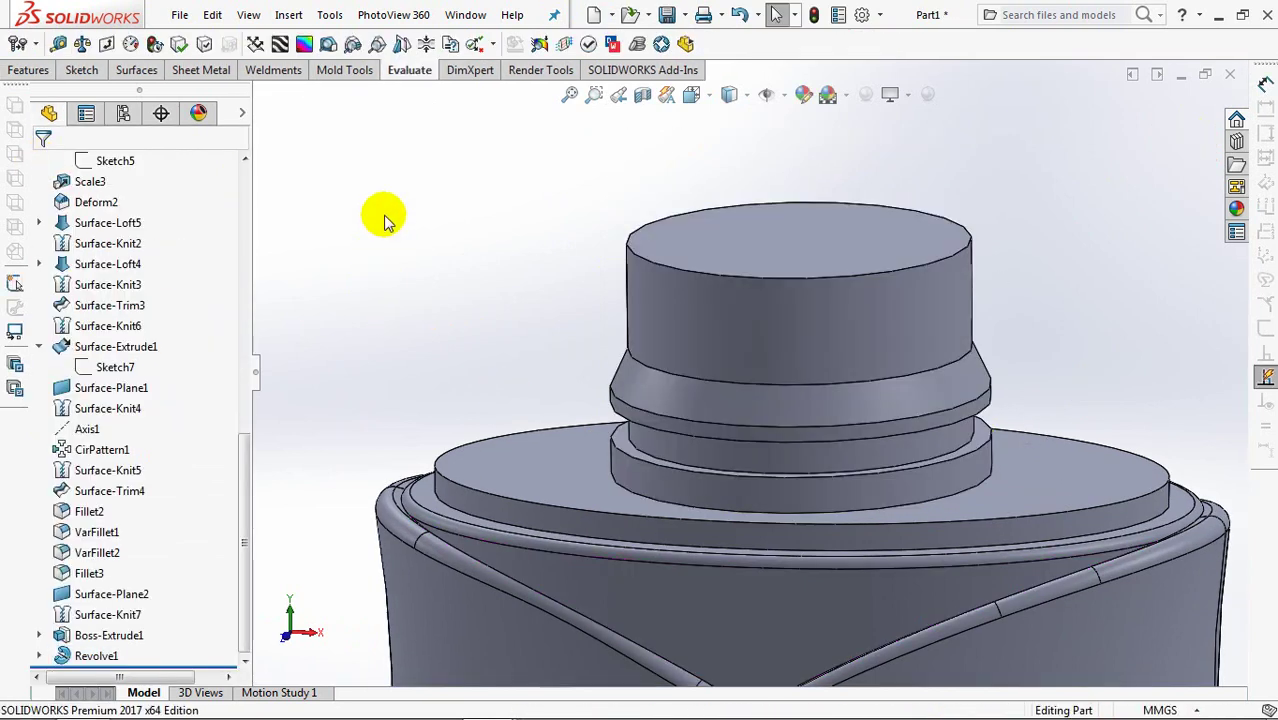
pyautogui.click(24, 72)
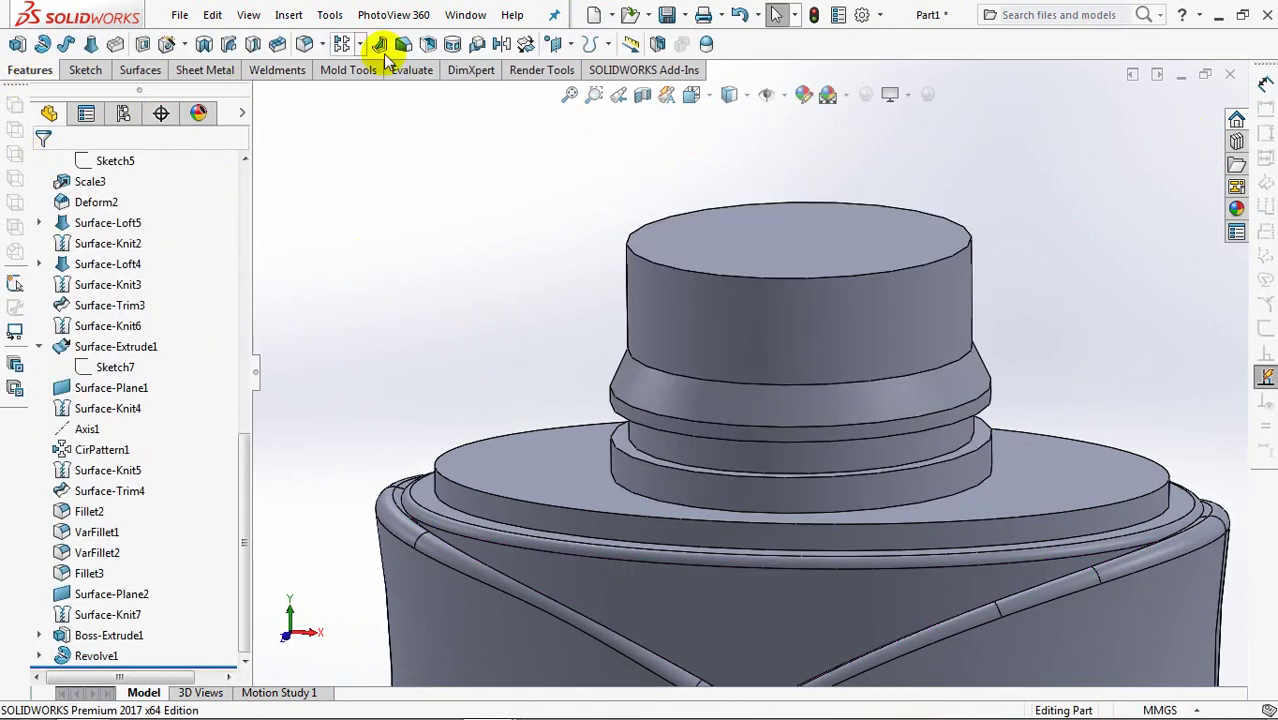
# Round the lower neck ring's circular edge with a 1 mm fillet.
pyautogui.click(305, 44)
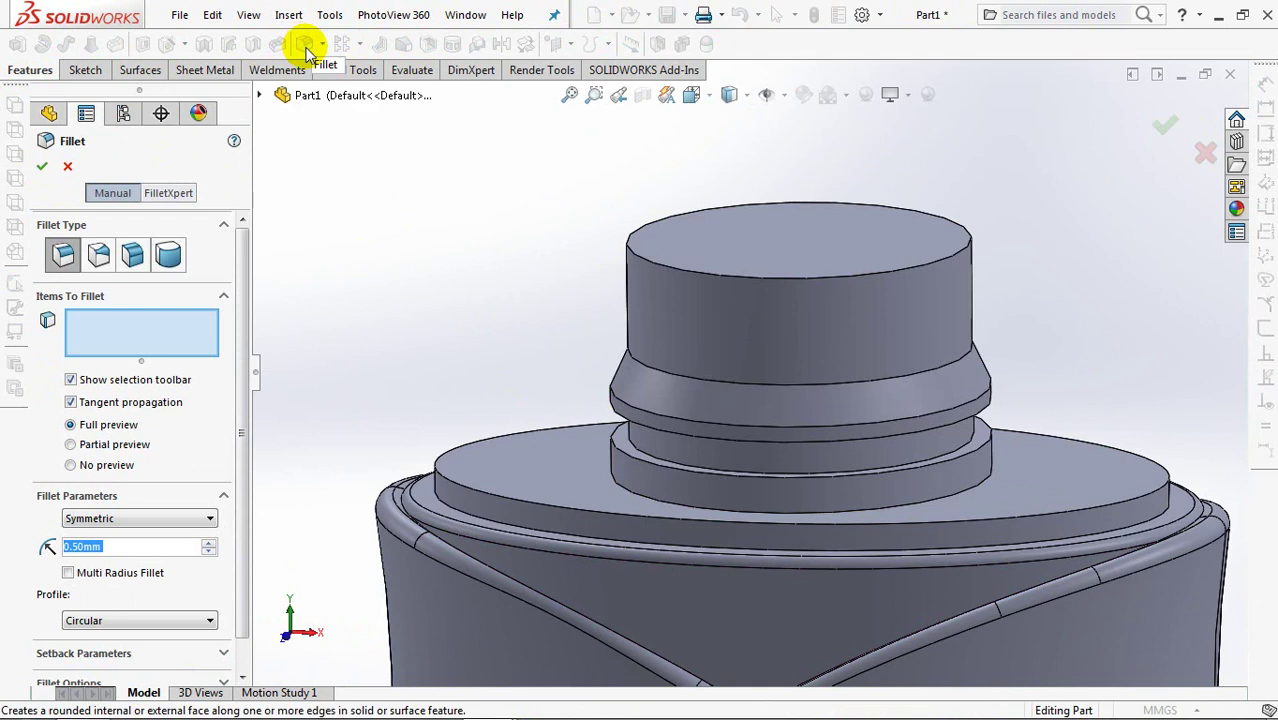
pyautogui.click(645, 470)
pyautogui.click(43, 167)
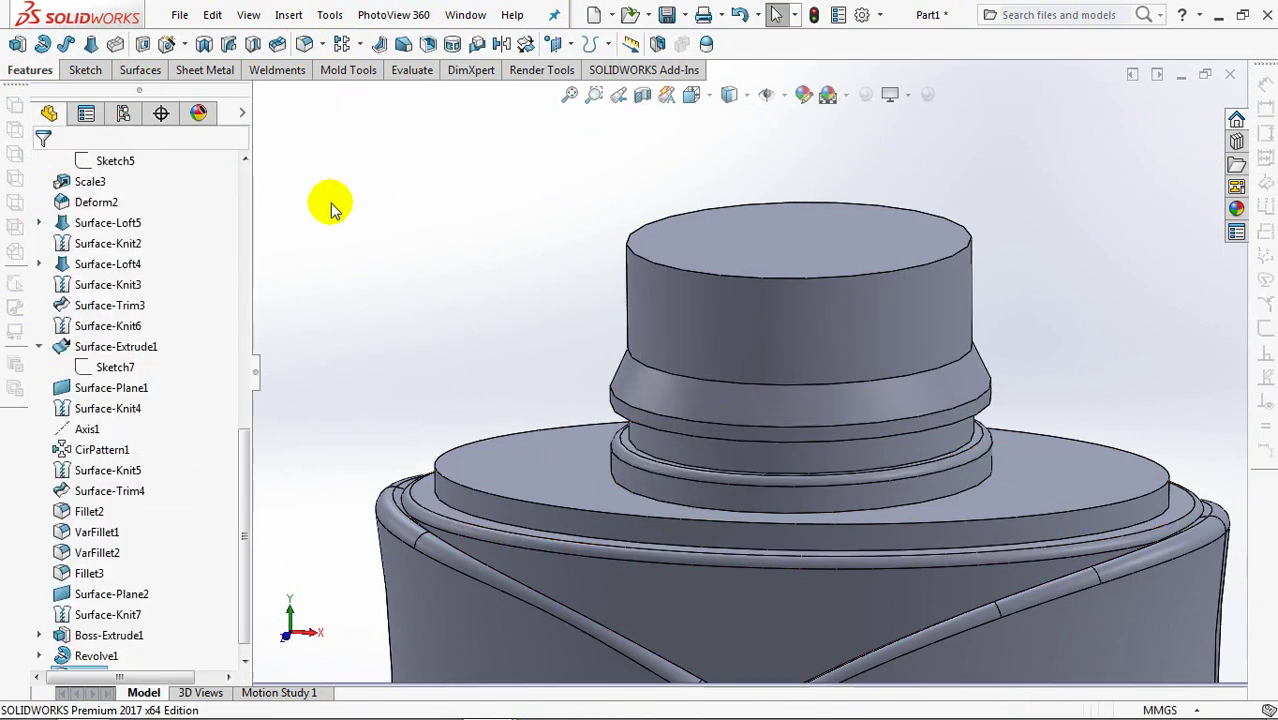
pyautogui.click(305, 44)
pyautogui.write('1')
pyautogui.press('Return')
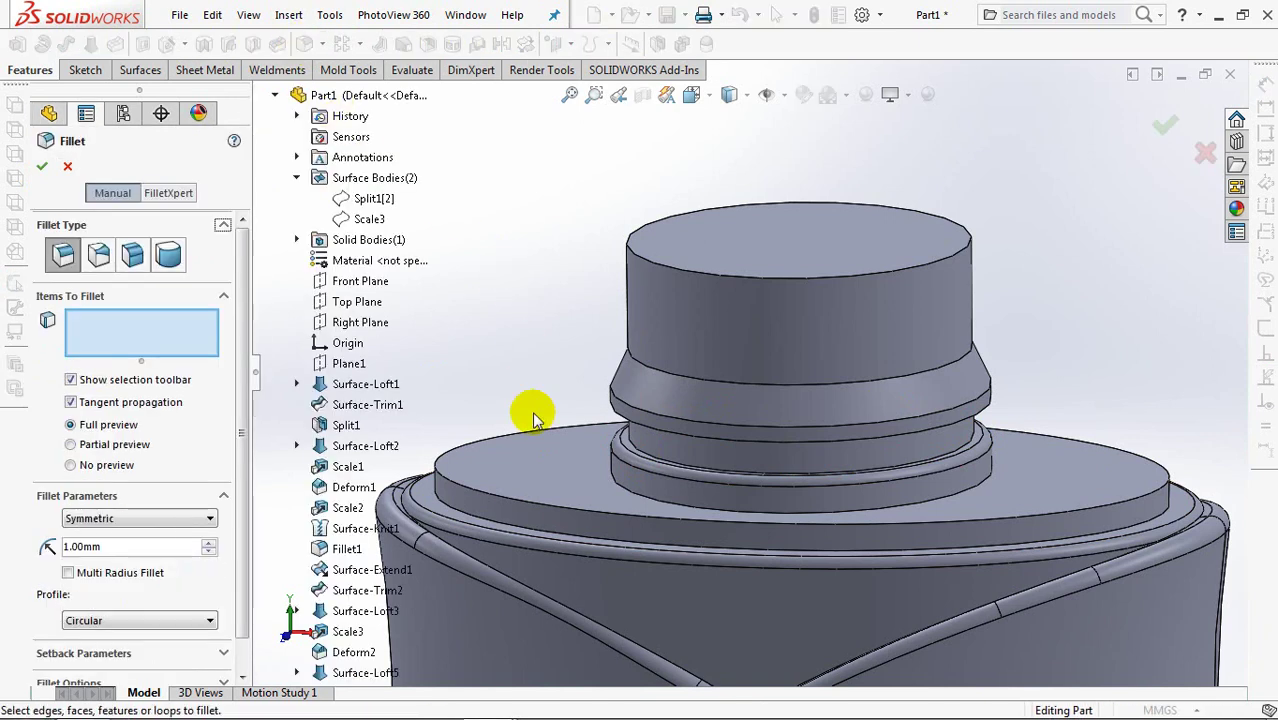
pyautogui.click(562, 504)
pyautogui.click(43, 170)
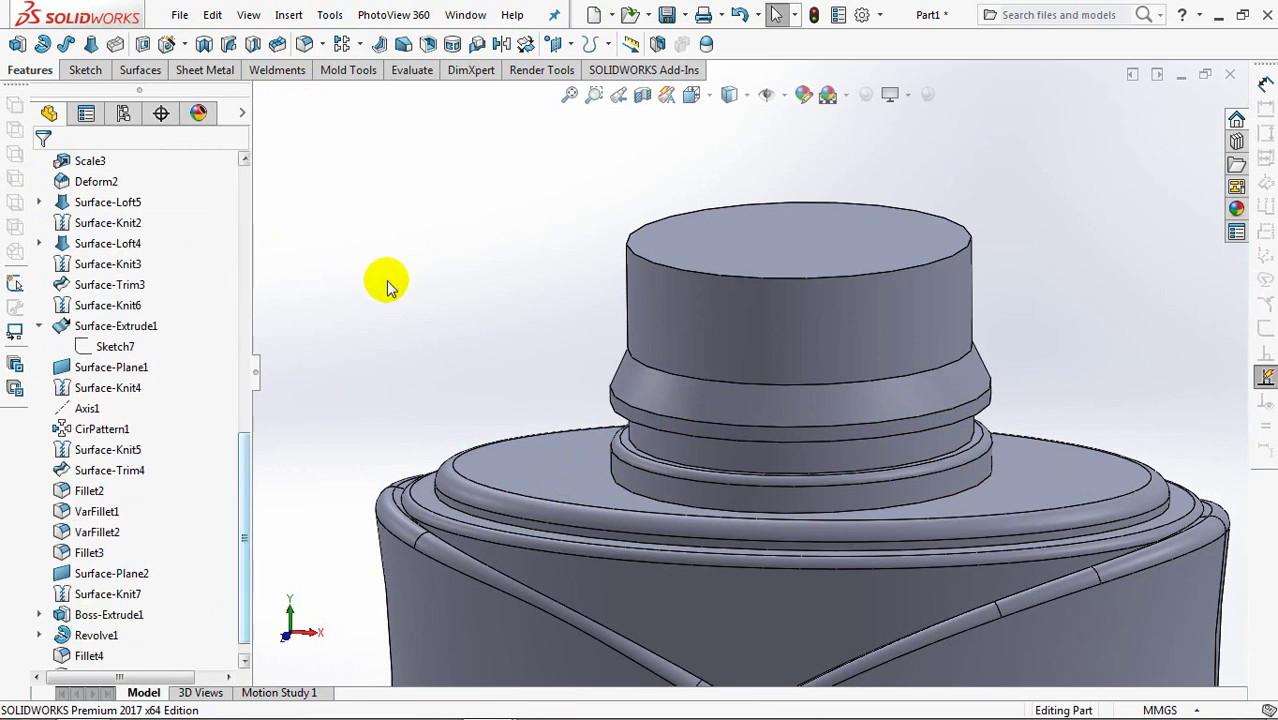
# Start an Extruded Cut sketch on the bottle's flat bottom face.
pyautogui.hotkey('ctrl', '7')
pyautogui.moveTo(533, 508); pyautogui.dragTo(585, 194, button='middle')
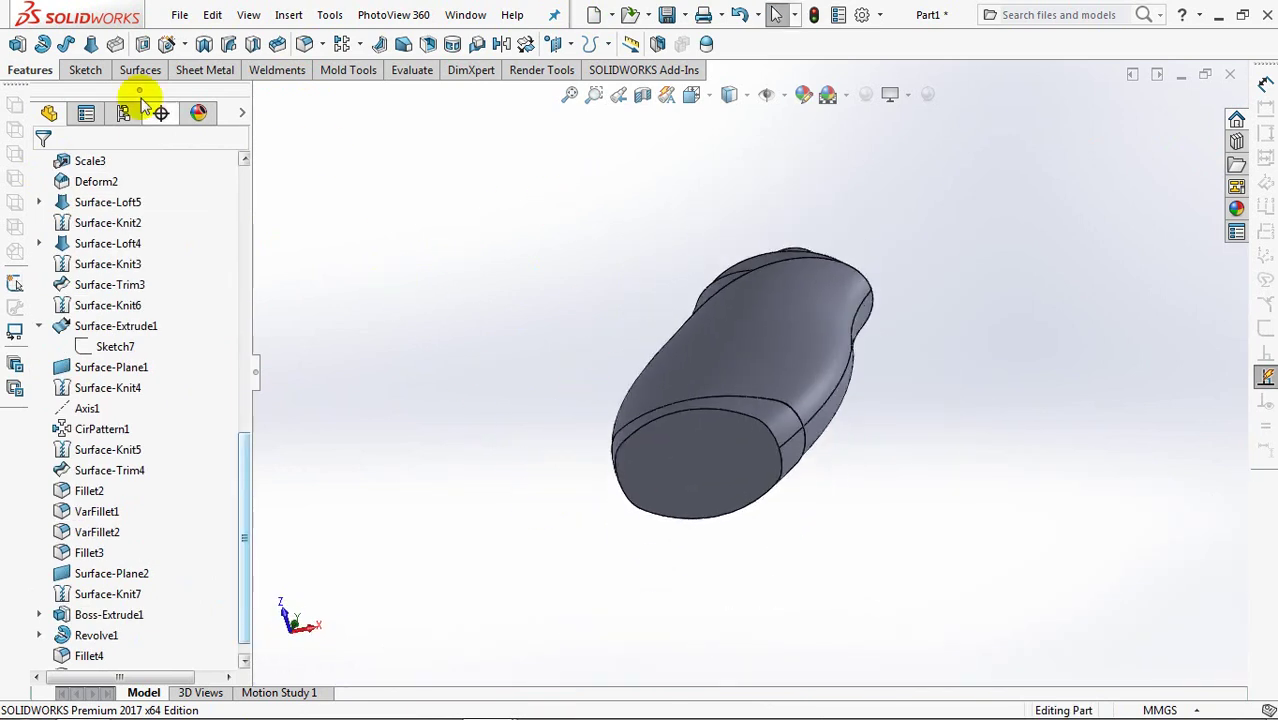
pyautogui.click(141, 43)
pyautogui.click(700, 441)
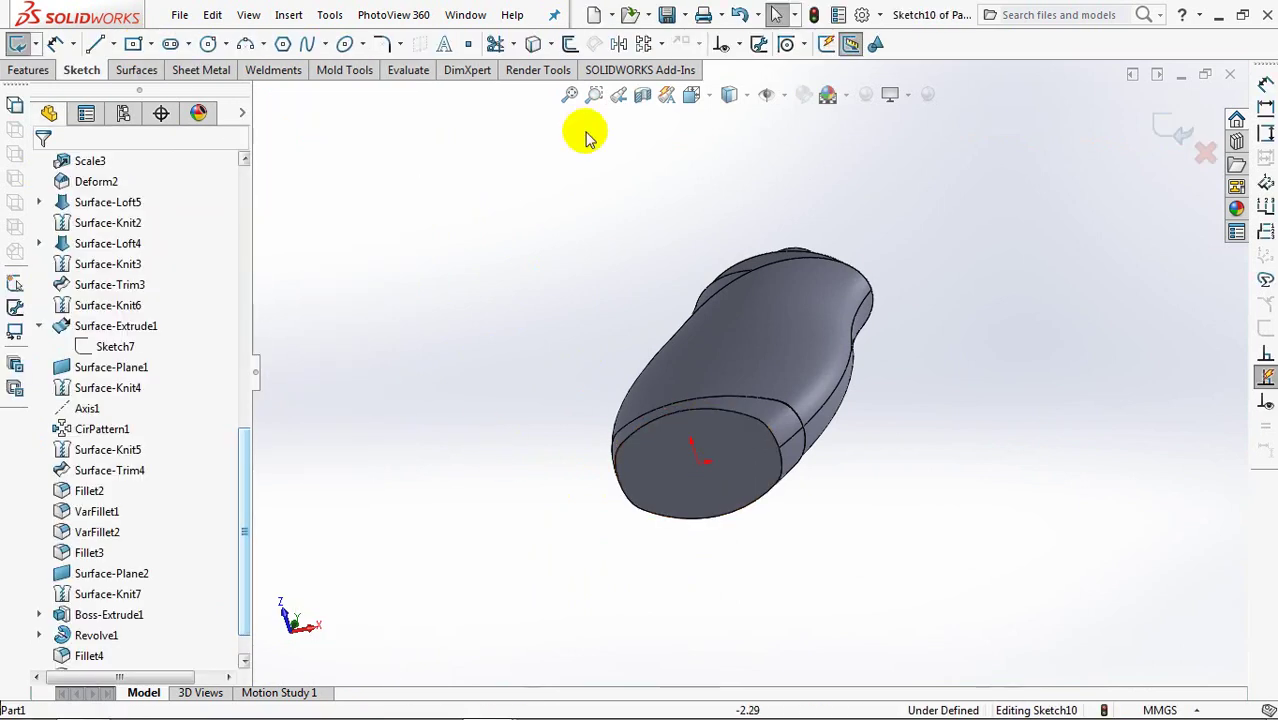
# Offset the bottom face outline 6 mm inward and exit the sketch.
pyautogui.click(569, 44)
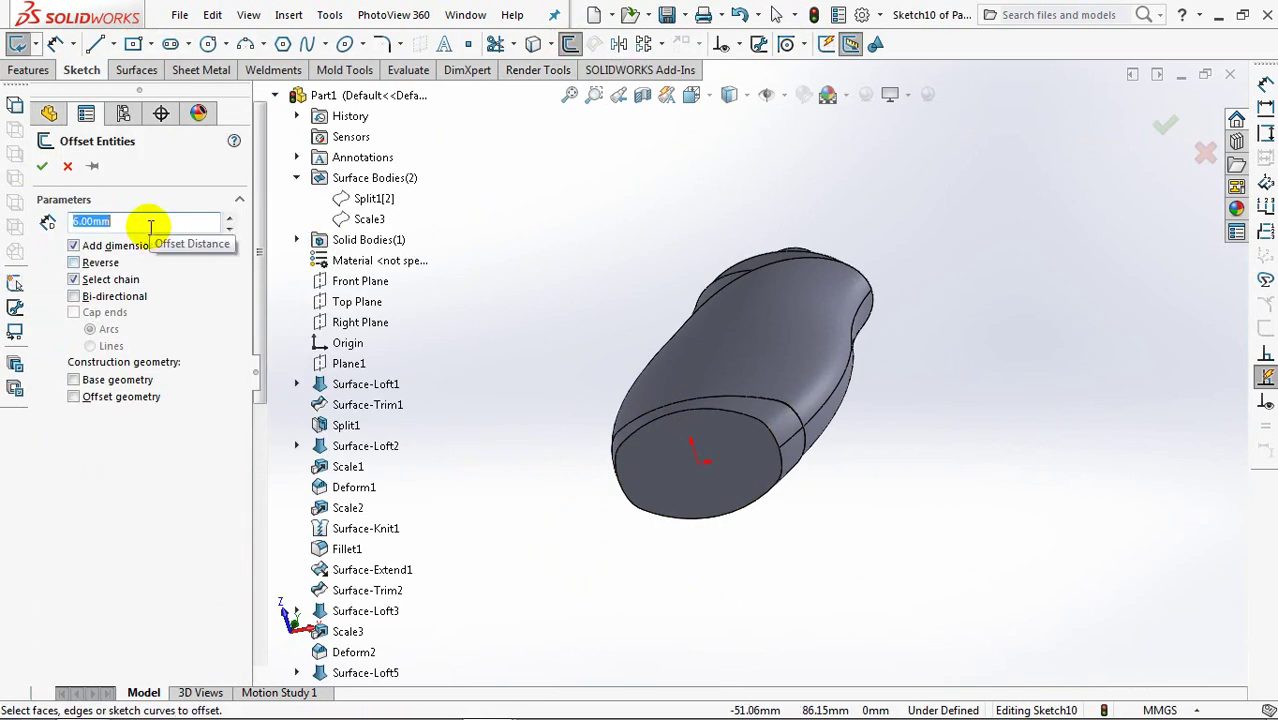
pyautogui.click(73, 262)
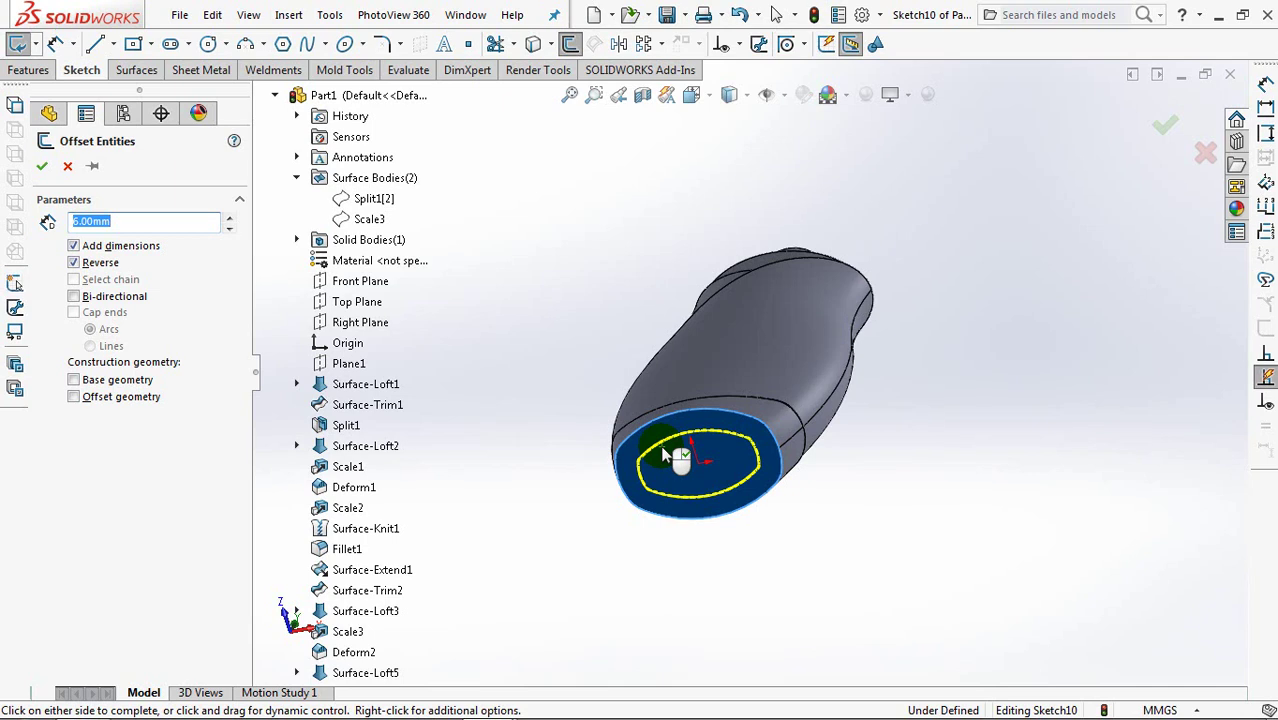
pyautogui.click(664, 455)
pyautogui.click(1162, 128)
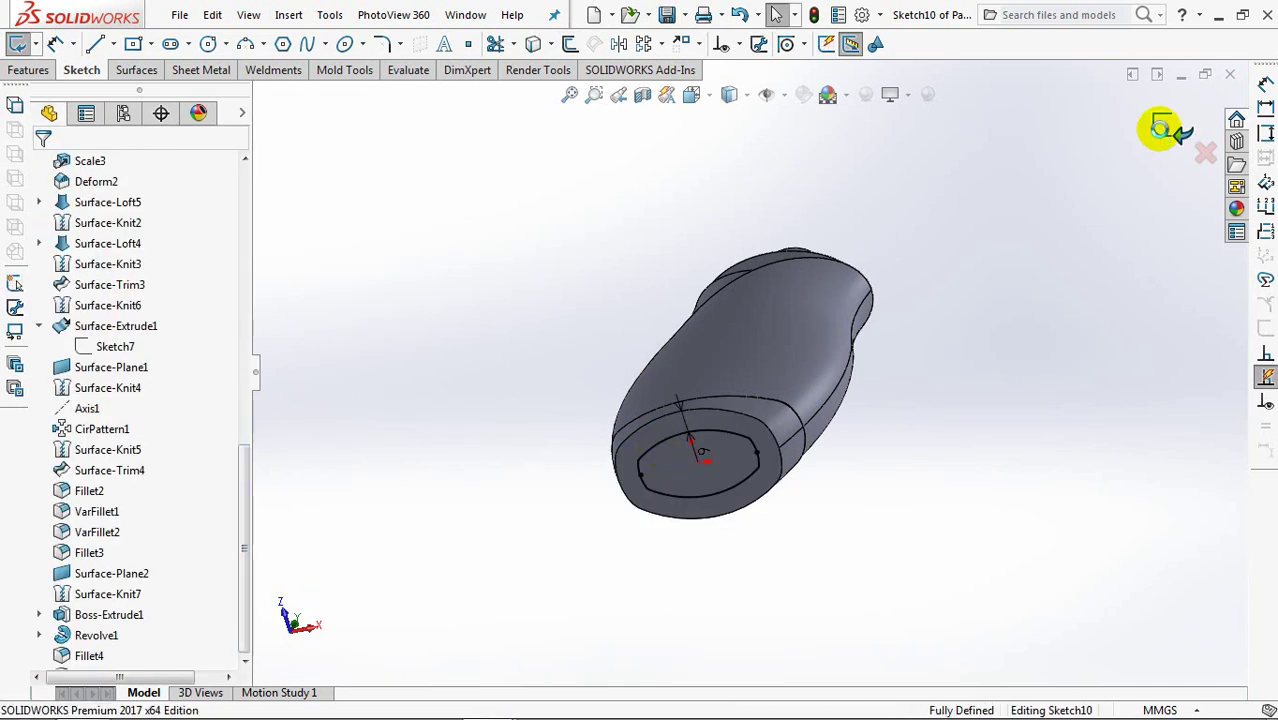
# Cut Through All from a reversed 1 mm start offset with a 60° outward draft.
pyautogui.click(128, 226)
pyautogui.click(118, 276)
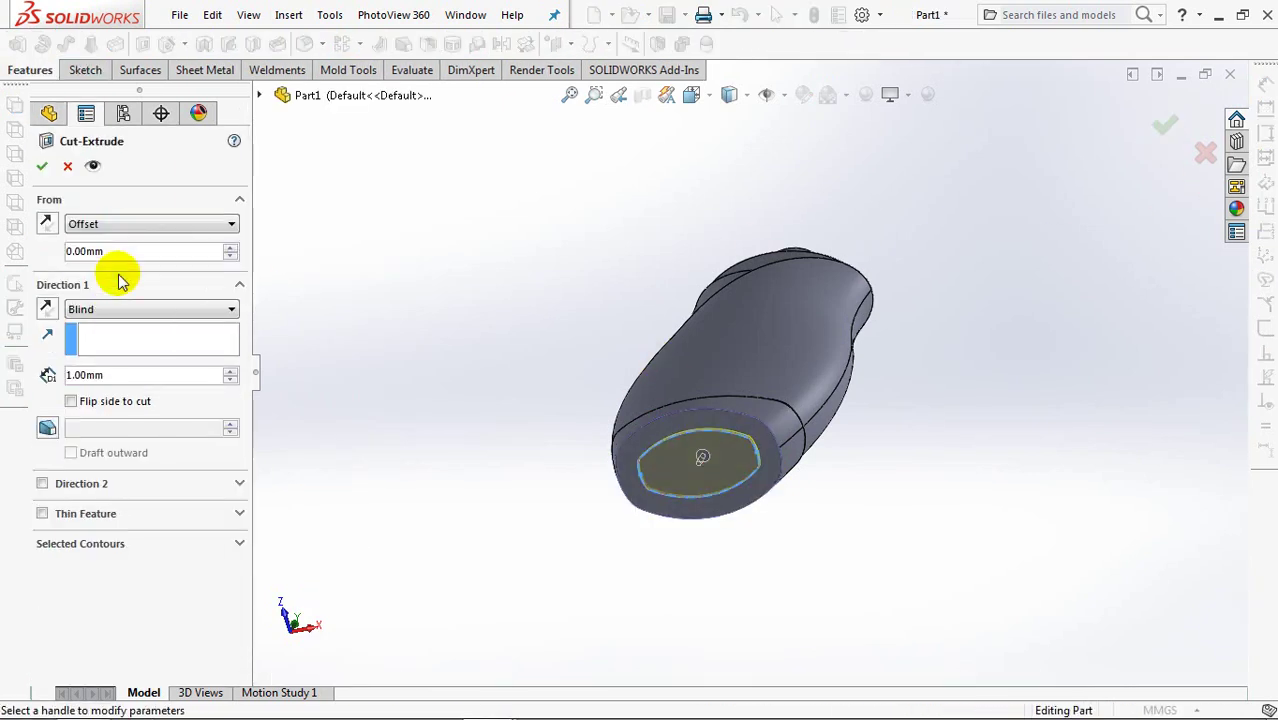
pyautogui.moveTo(508, 378); pyautogui.dragTo(518, 221, button='middle')
pyautogui.scroll(-3, 682, 322)
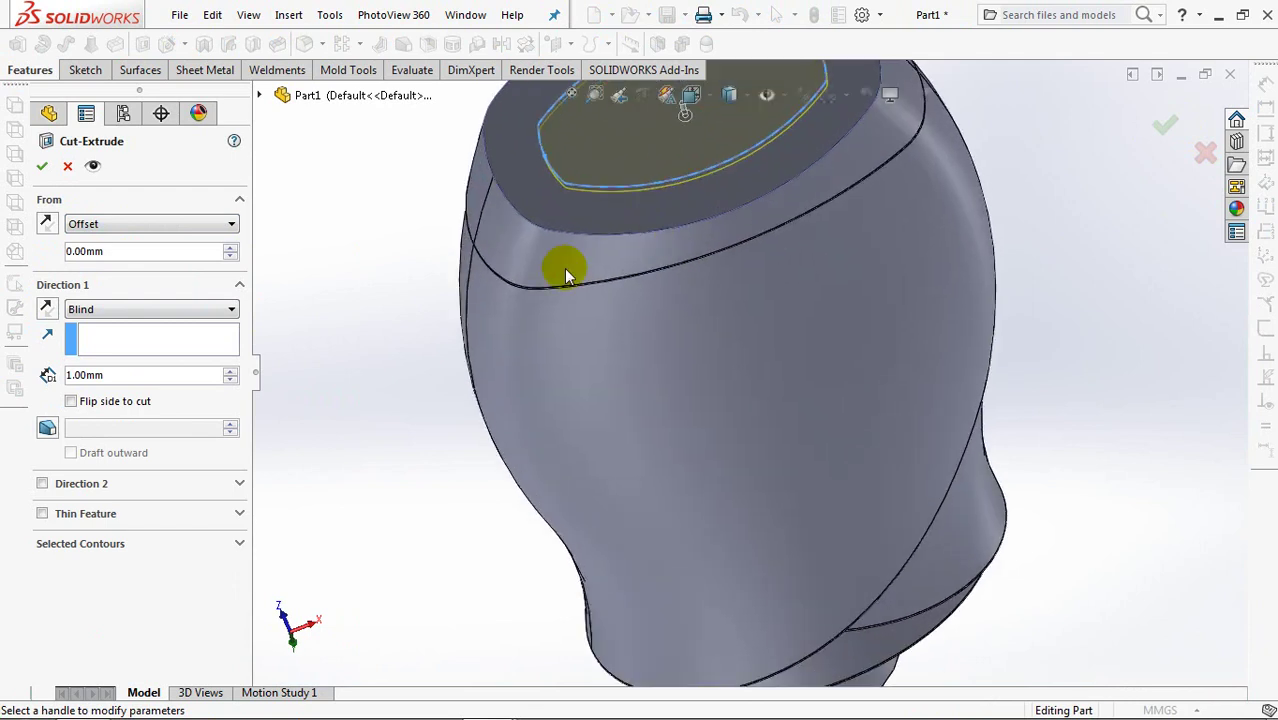
pyautogui.write('1')
pyautogui.press('Tab')
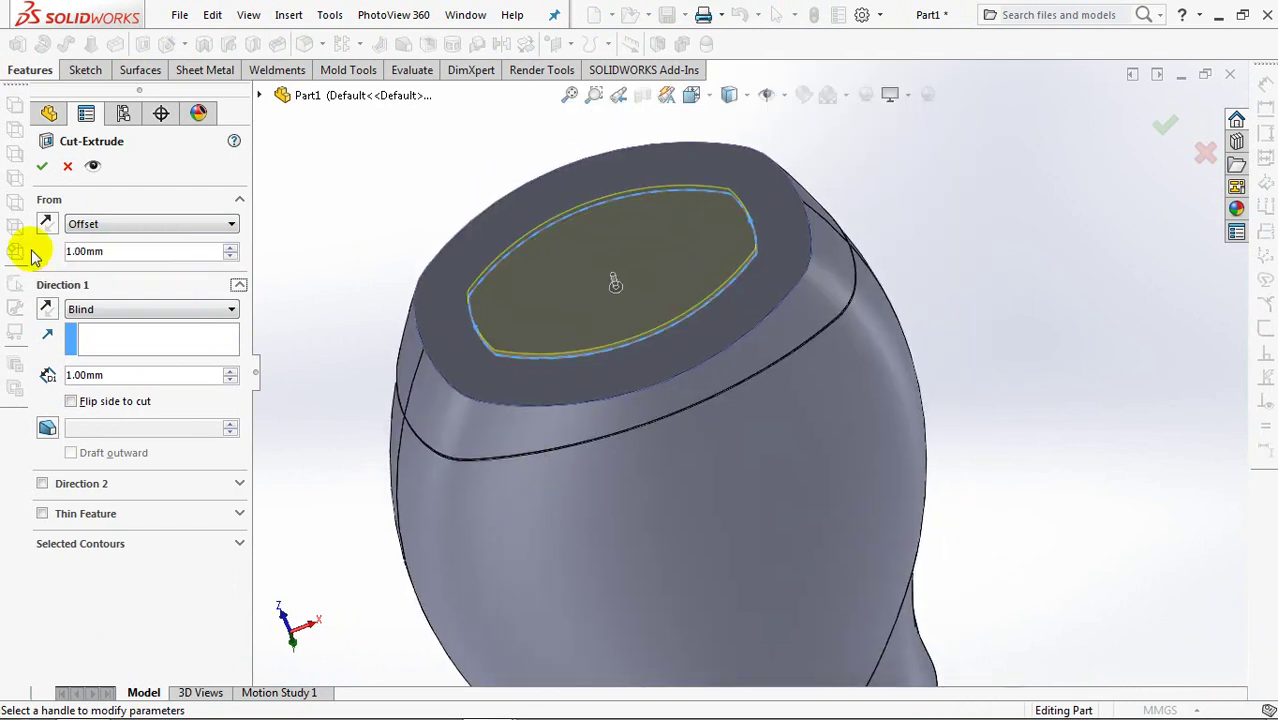
pyautogui.click(47, 223)
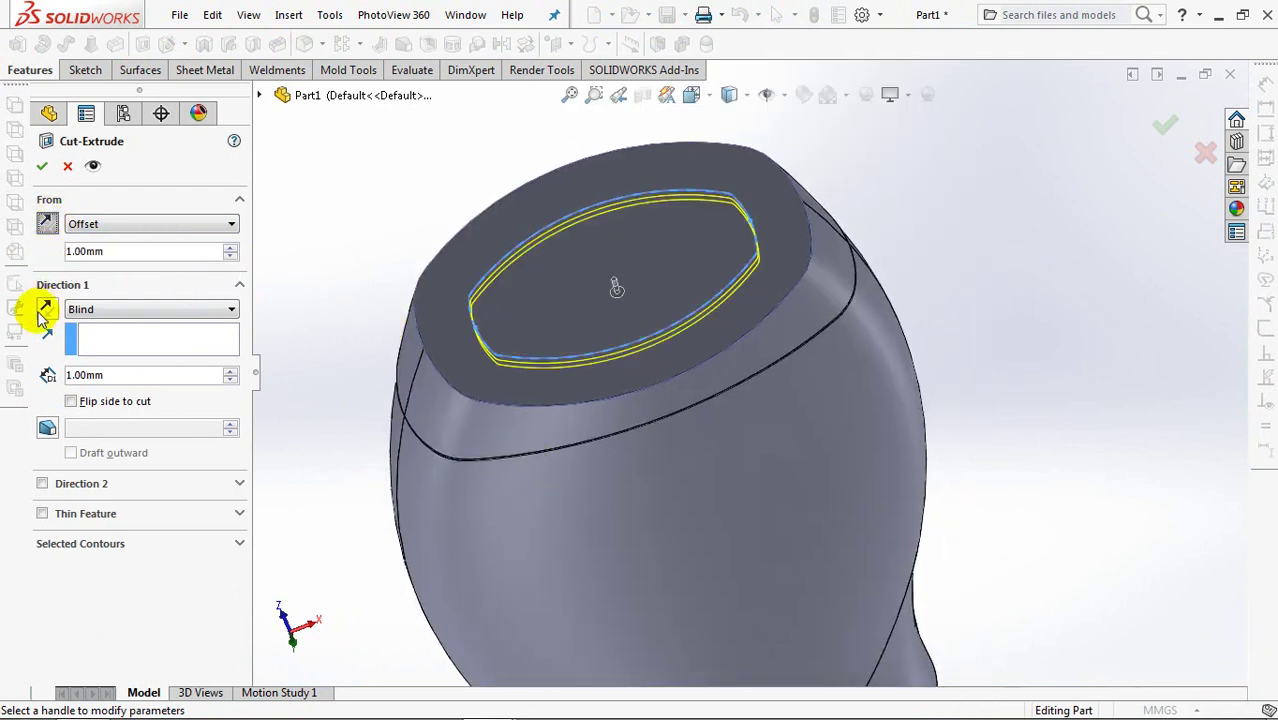
pyautogui.click(150, 309)
pyautogui.click(100, 324)
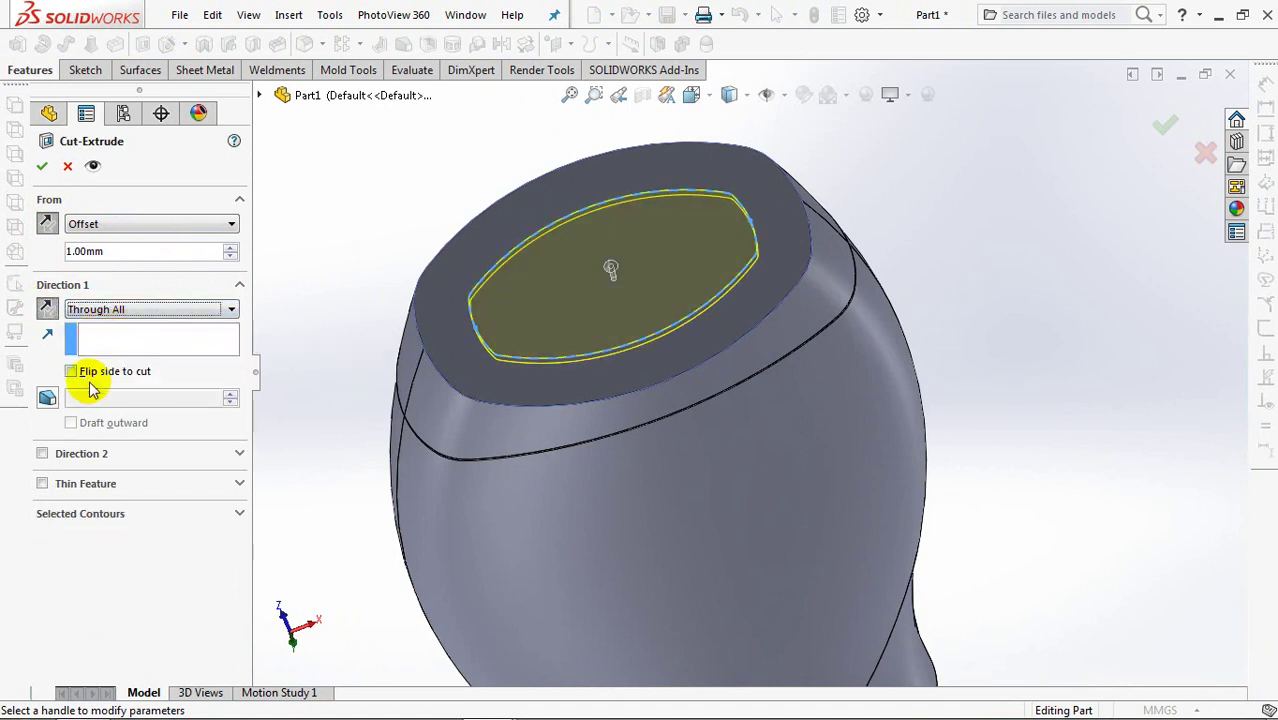
pyautogui.click(47, 397)
pyautogui.click(71, 424)
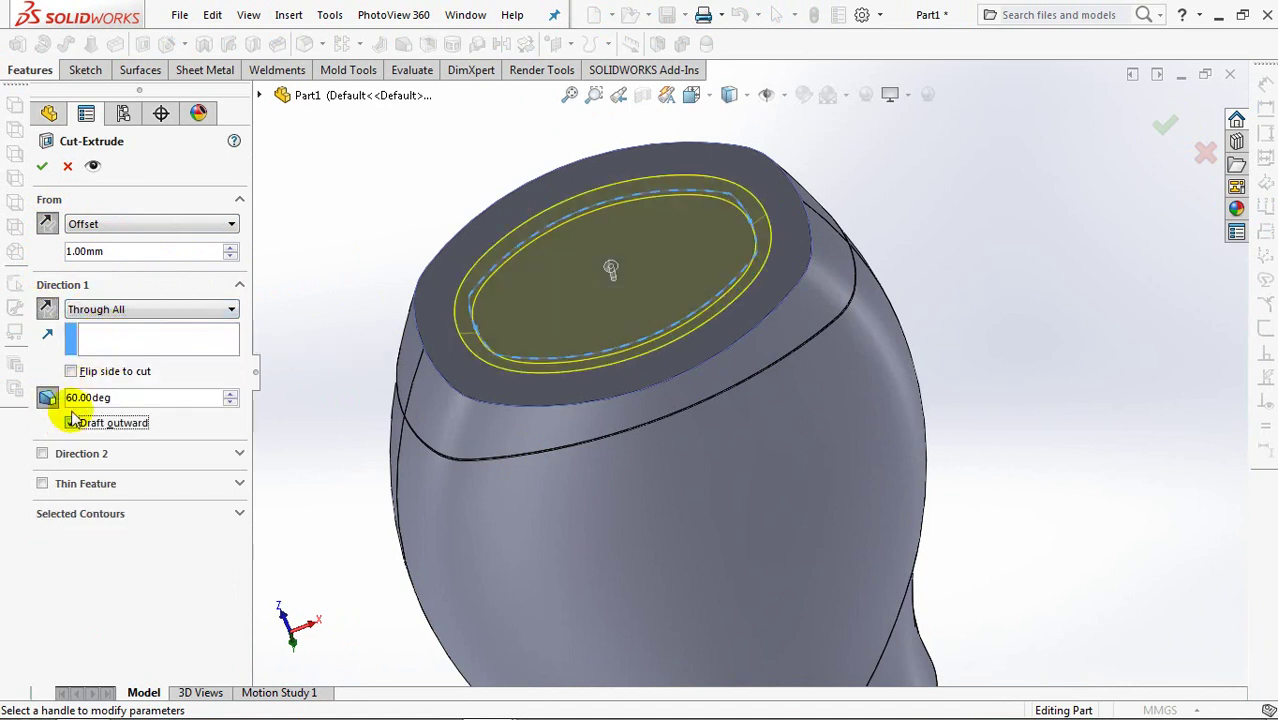
pyautogui.click(40, 168)
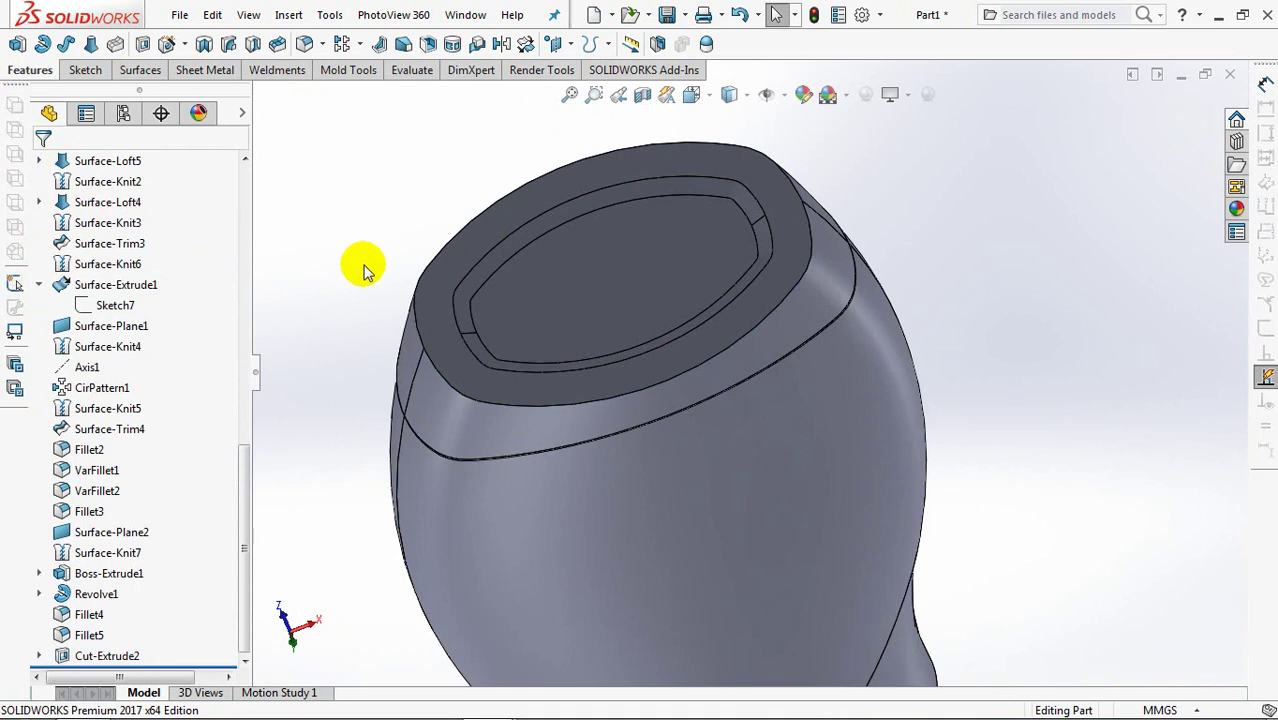
# Apply a 2 mm fillet to the outer rim edge of the base recess.
pyautogui.click(305, 45)
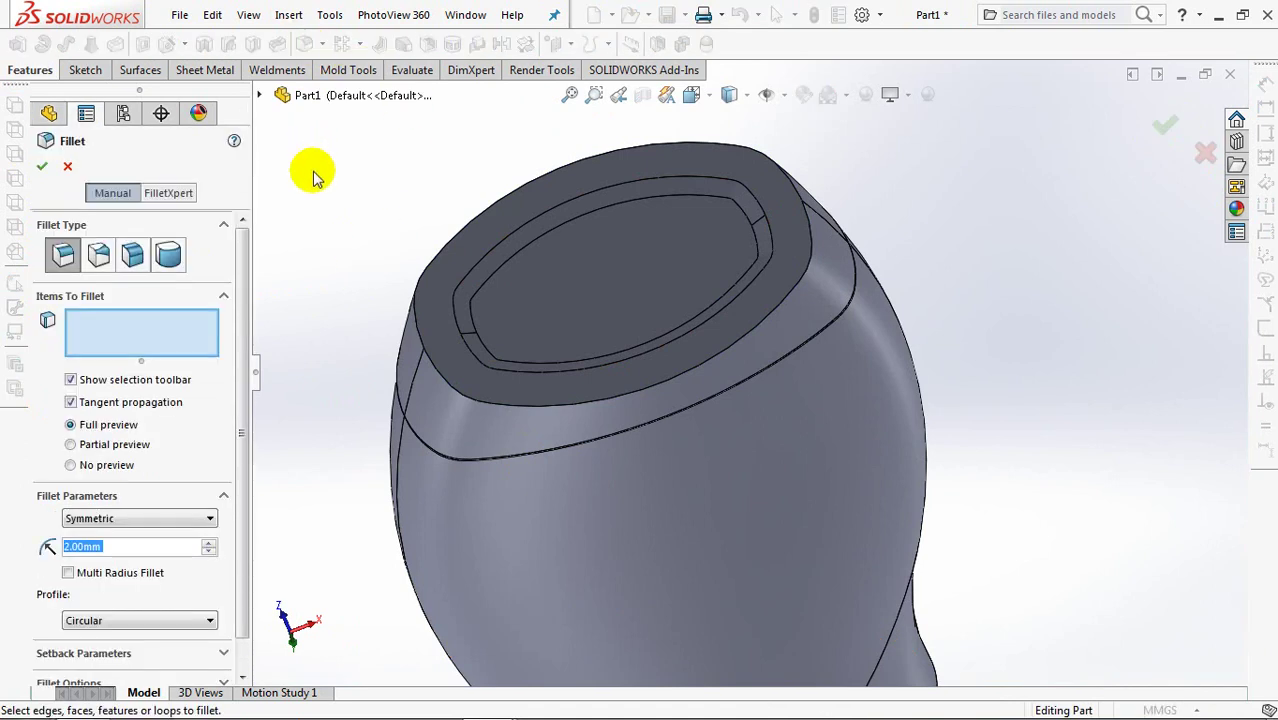
pyautogui.click(554, 403)
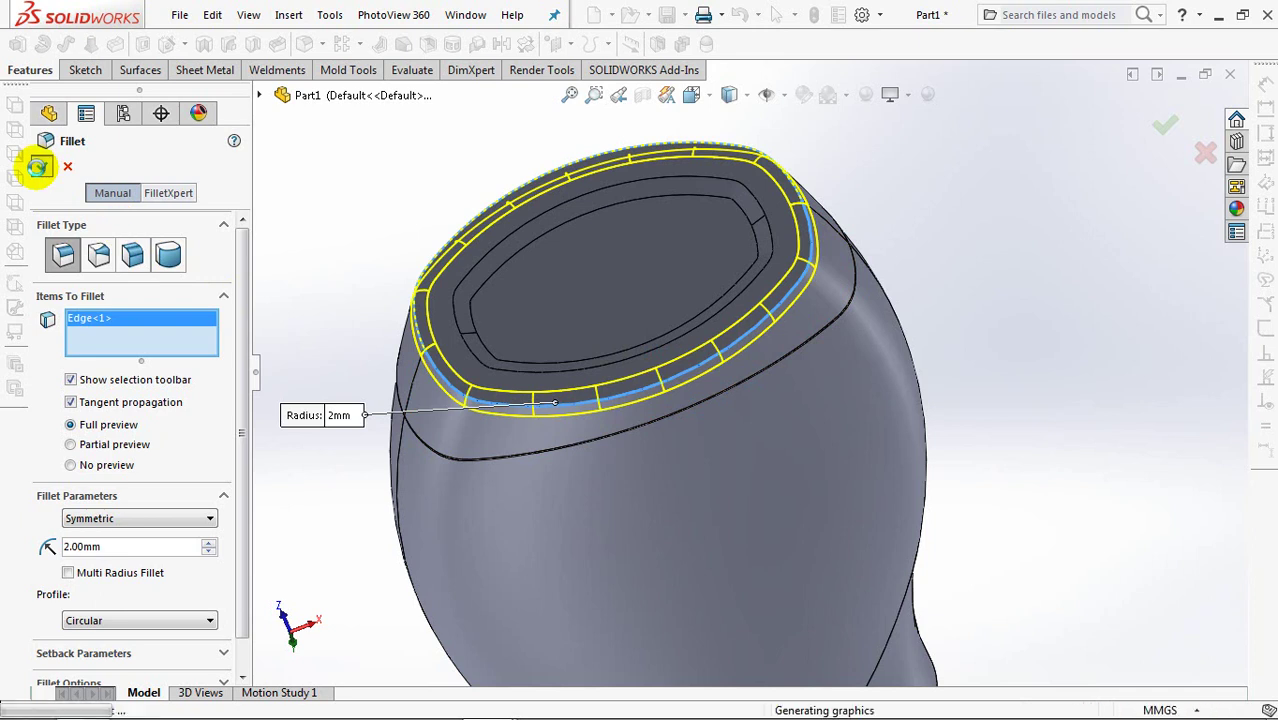
pyautogui.click(38, 167)
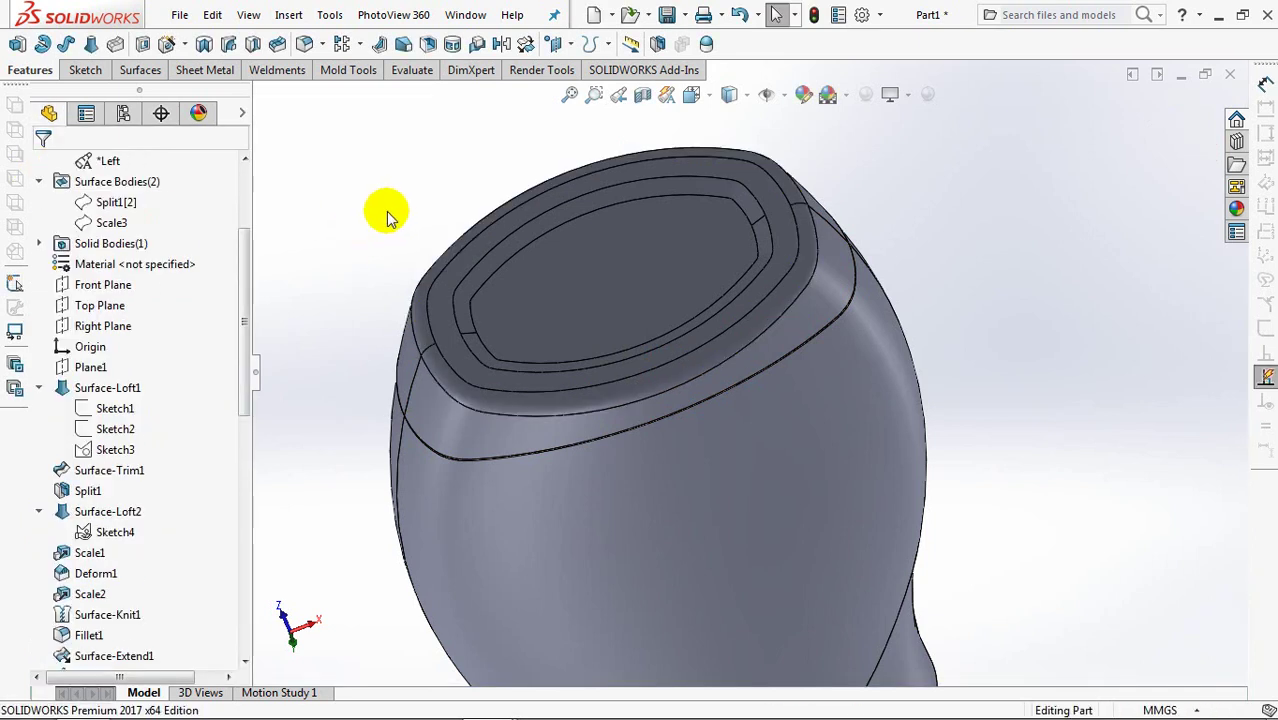
pyautogui.hotkey('ctrl', '7')
# Start a sketch on the Right Plane, viewed normal to it, zoomed to the bottle's lower end.
pyautogui.moveTo(248, 322); pyautogui.dragTo(248, 257)
pyautogui.click(100, 470)
pyautogui.click(95, 490)
pyautogui.click(143, 43)
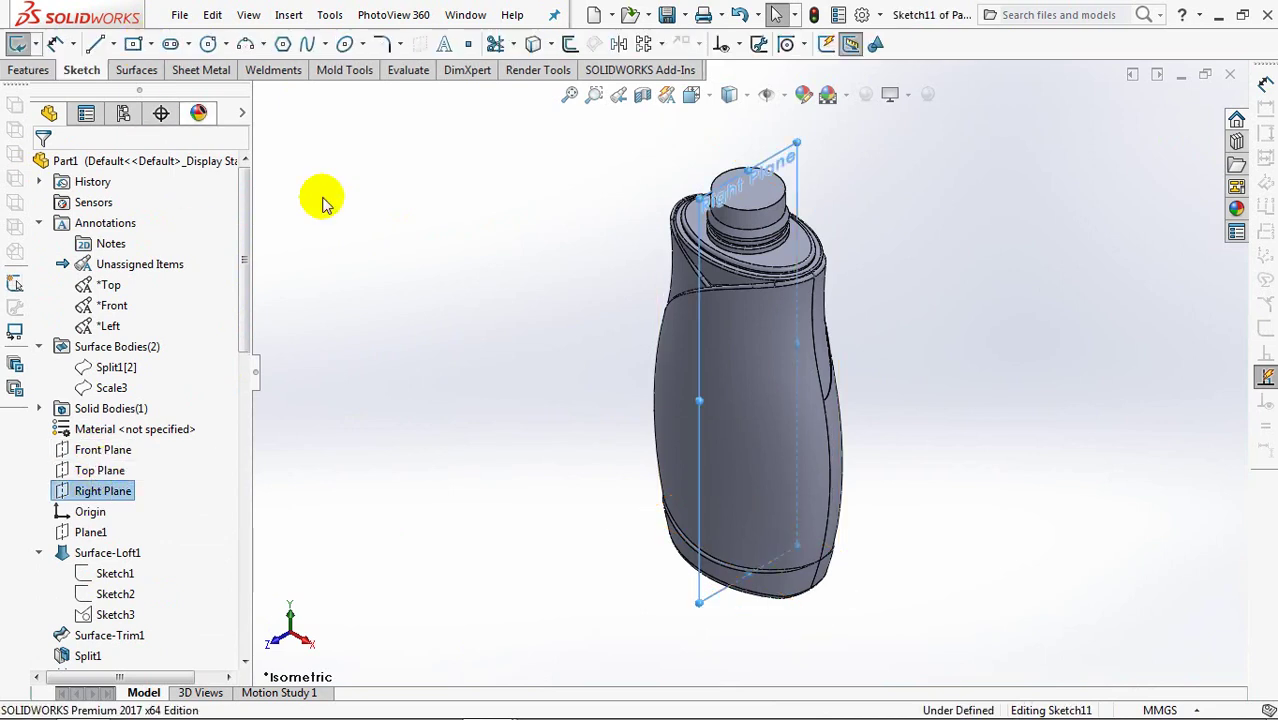
pyautogui.hotkey('ctrl', '8')
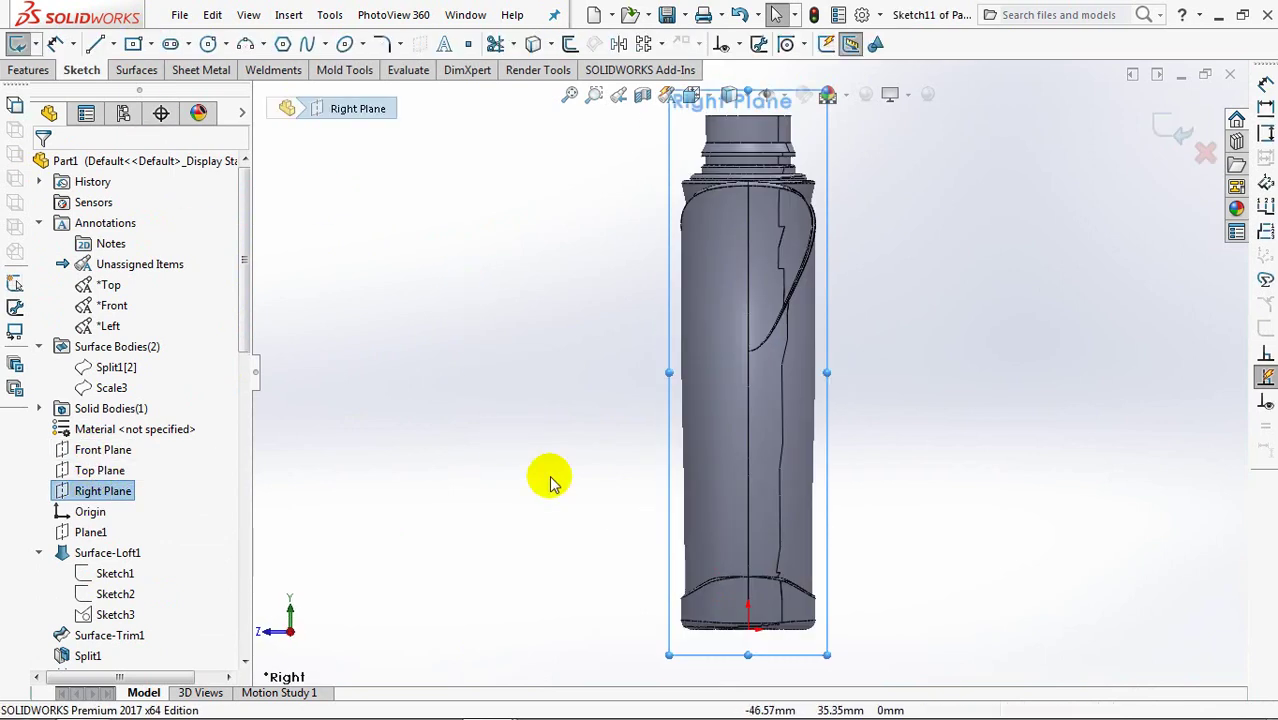
pyautogui.keyDown('ctrl'); pyautogui.moveTo(585, 556); pyautogui.dragTo(558, 403, button='middle'); pyautogui.keyUp('ctrl')
pyautogui.scroll(-3, 800, 440)
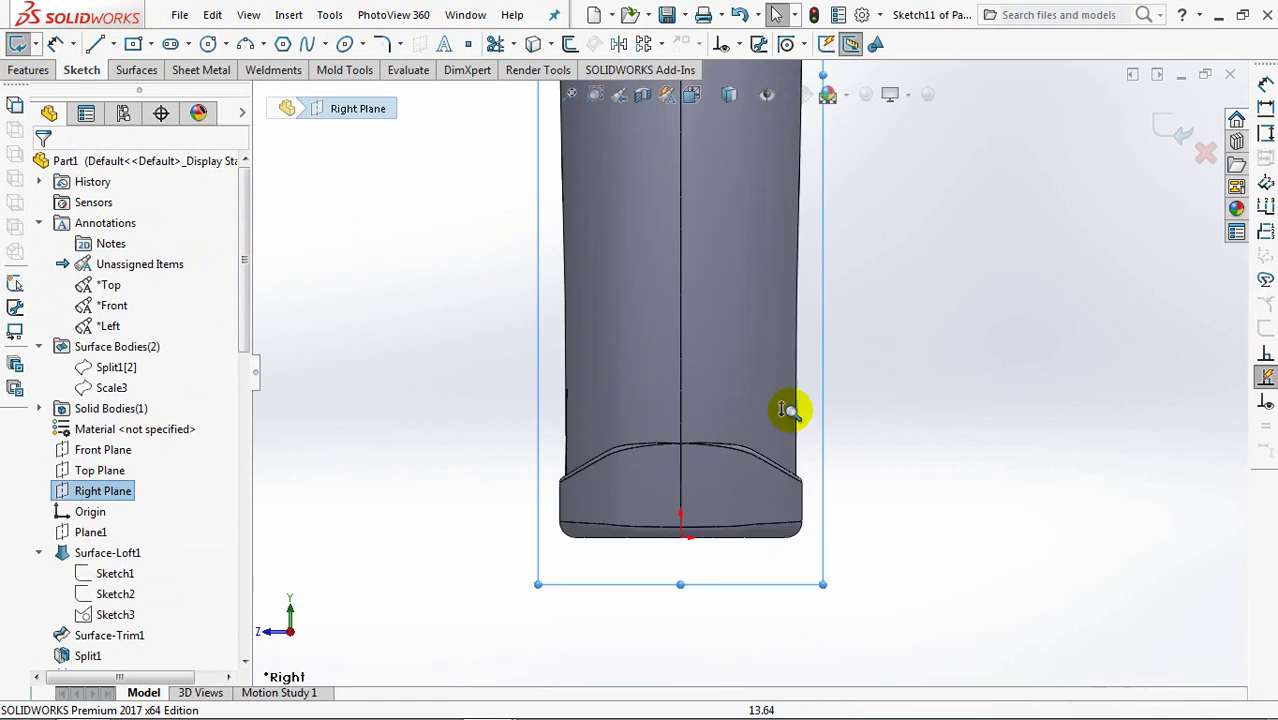
pyautogui.scroll(-2, 776, 436)
pyautogui.scroll(1, 773, 310)
# Draw a short centerline from the origin and a 12 mm diameter circle at its end.
pyautogui.click(107, 43)
pyautogui.click(128, 86)
pyautogui.moveTo(629, 468)
pyautogui.mouseDown()
pyautogui.moveTo(629, 485)
pyautogui.moveTo(641, 456)
pyautogui.mouseUp()
pyautogui.press('Escape')
pyautogui.press('Escape')
pyautogui.click(208, 45)
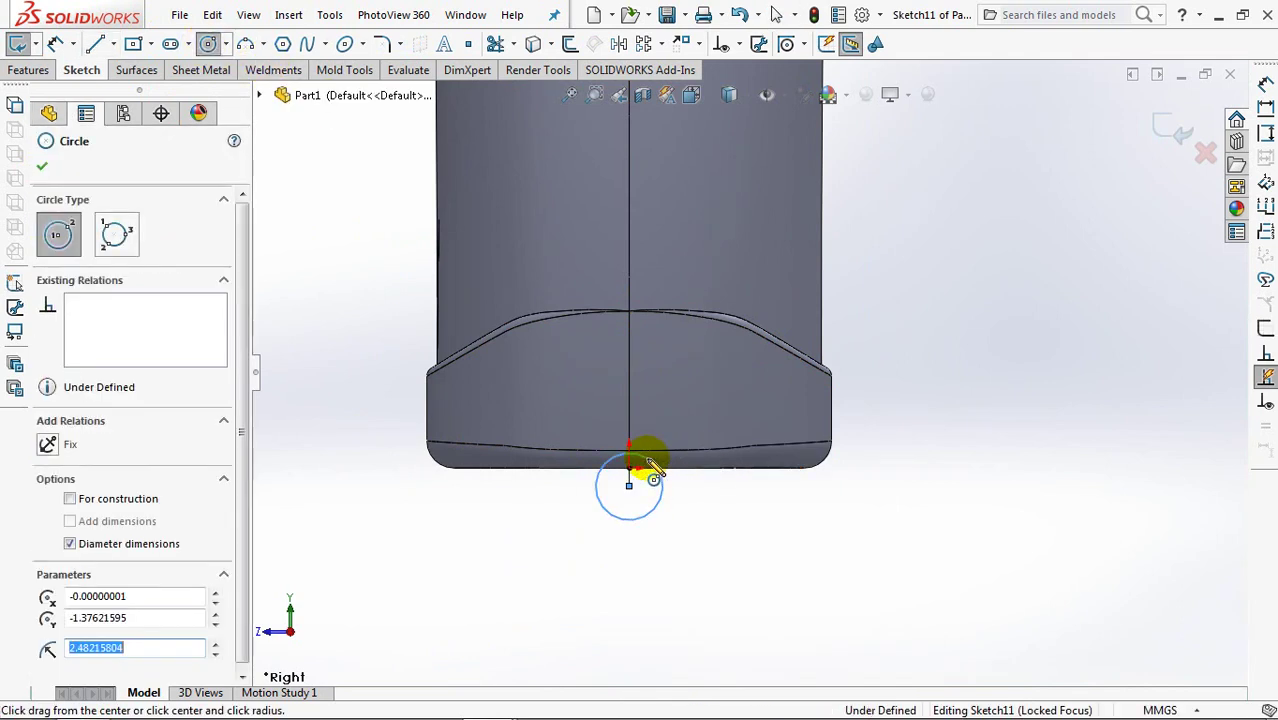
pyautogui.click(42, 166)
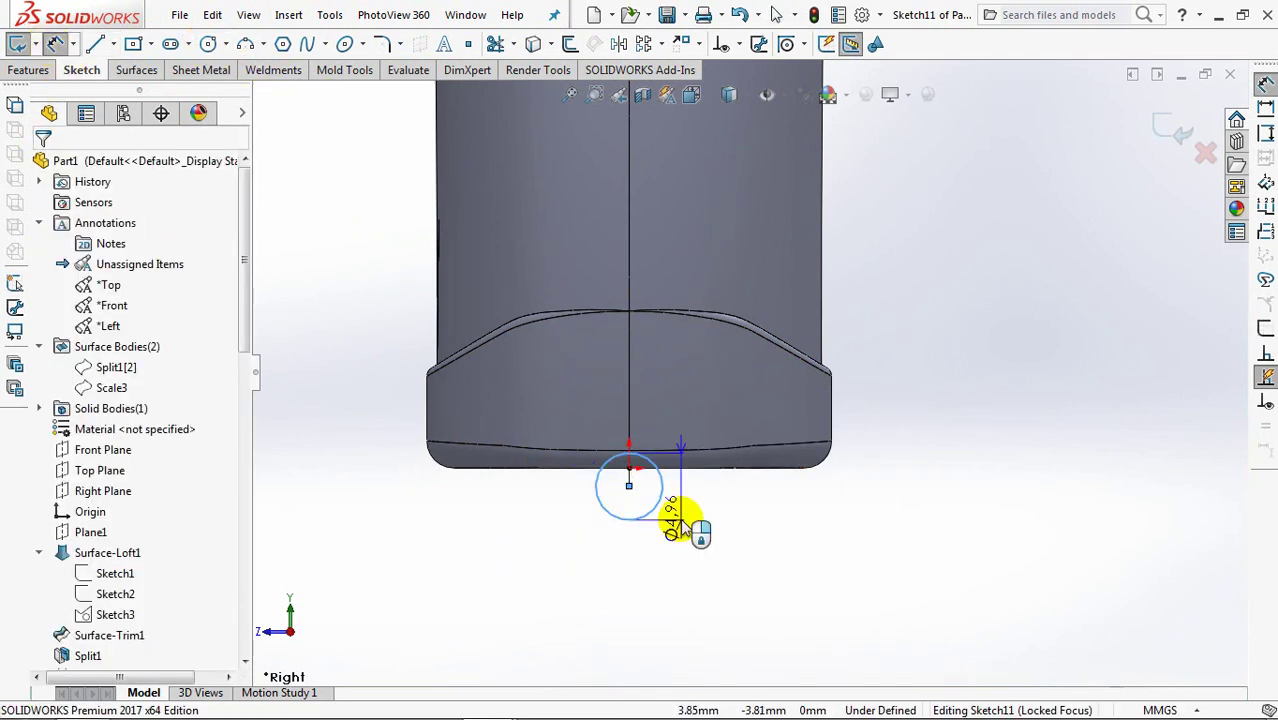
pyautogui.scroll(-2, 680, 525)
pyautogui.click(733, 532)
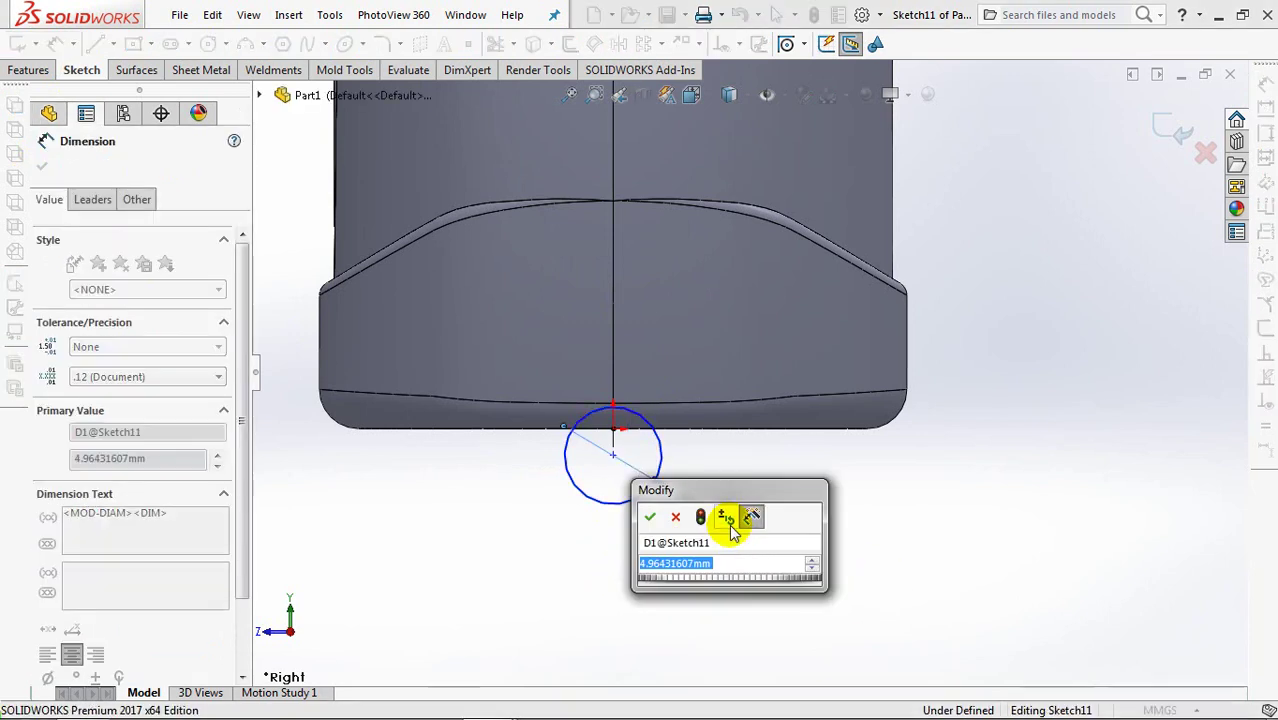
pyautogui.write('12')
pyautogui.click(650, 514)
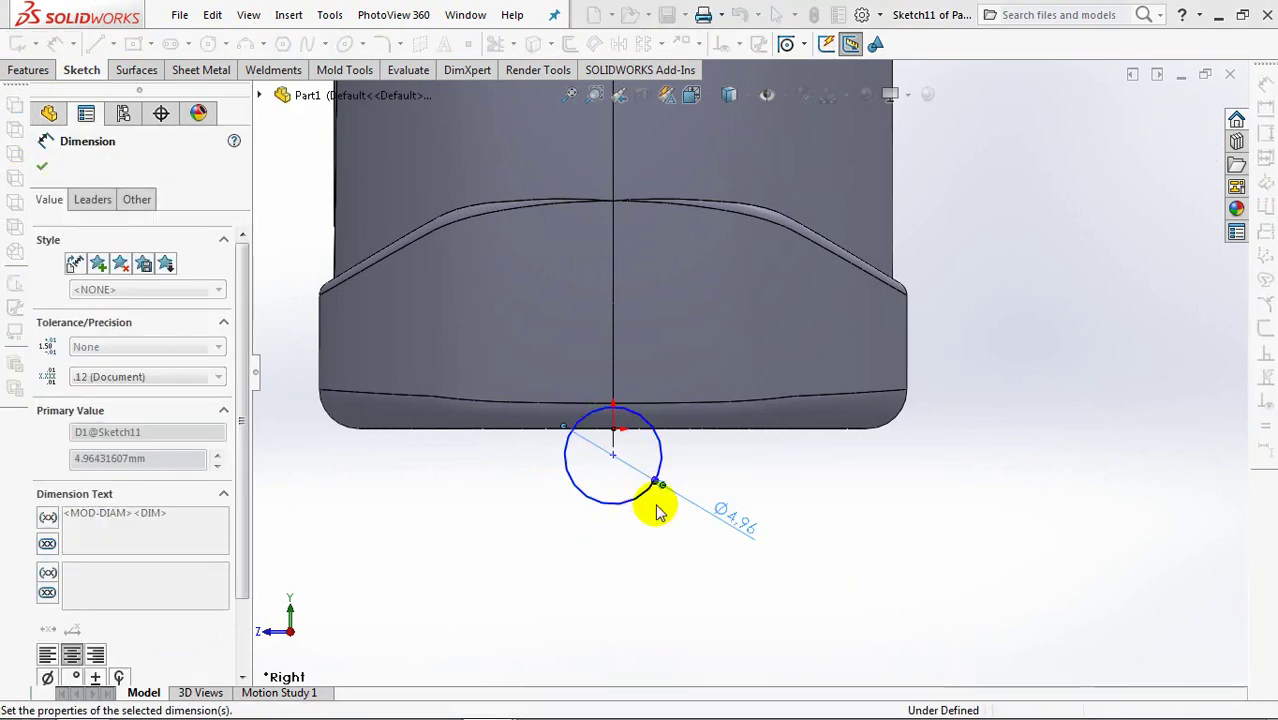
# Dimension the circle's top 1 mm from the base's bottom edge using the Min arc condition.
pyautogui.click(615, 431)
pyautogui.click(613, 455)
pyautogui.click(987, 418)
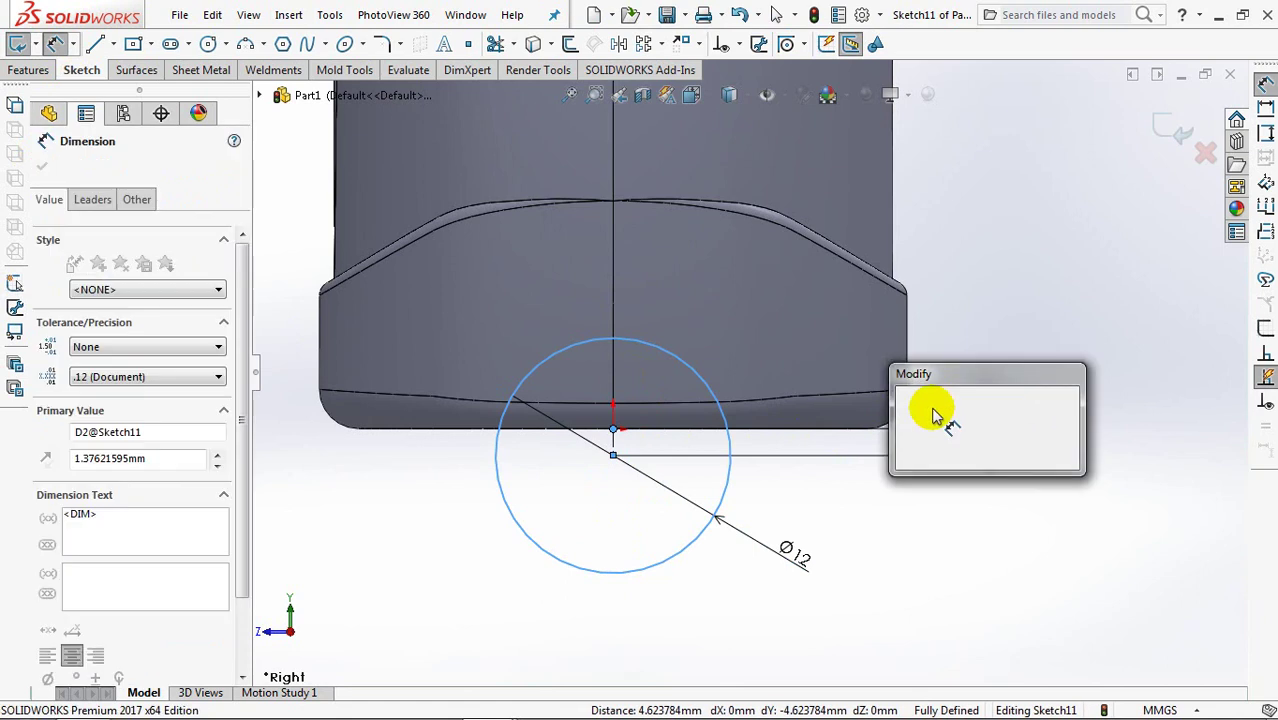
pyautogui.press('Return')
pyautogui.click(92, 199)
pyautogui.scroll(-3, 238, 520)
pyautogui.click(118, 647)
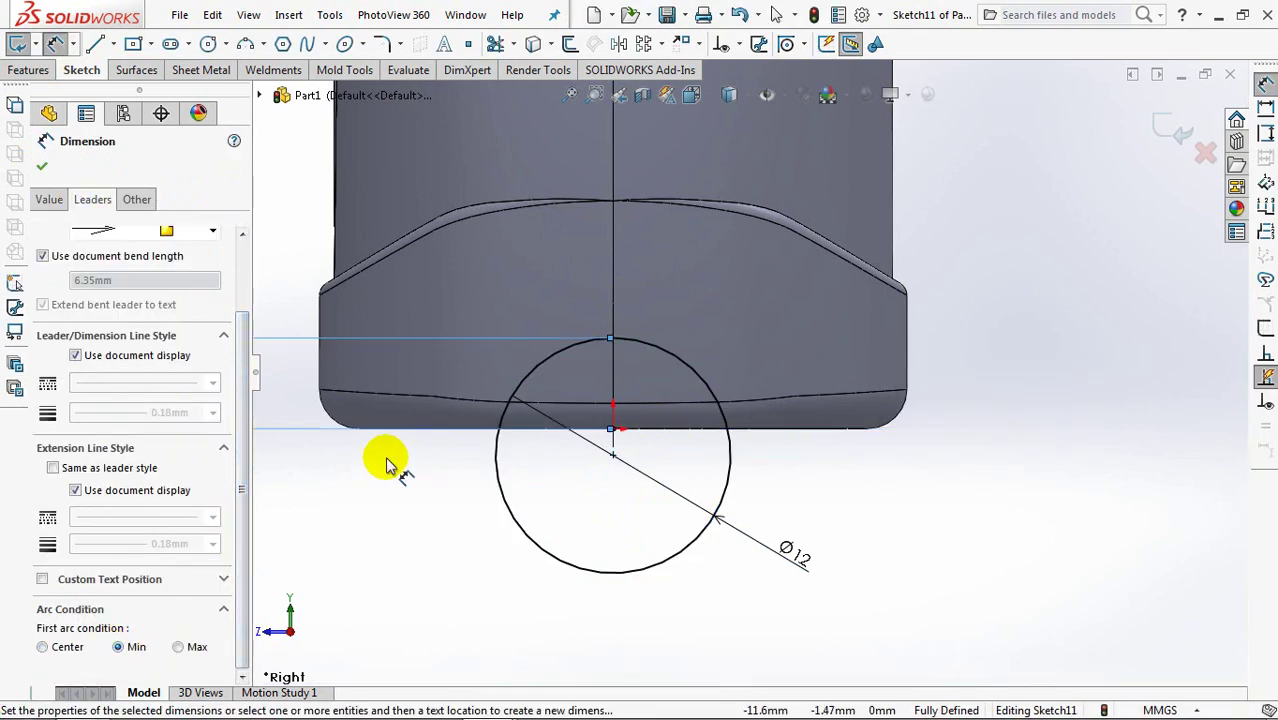
pyautogui.scroll(3, 392, 475)
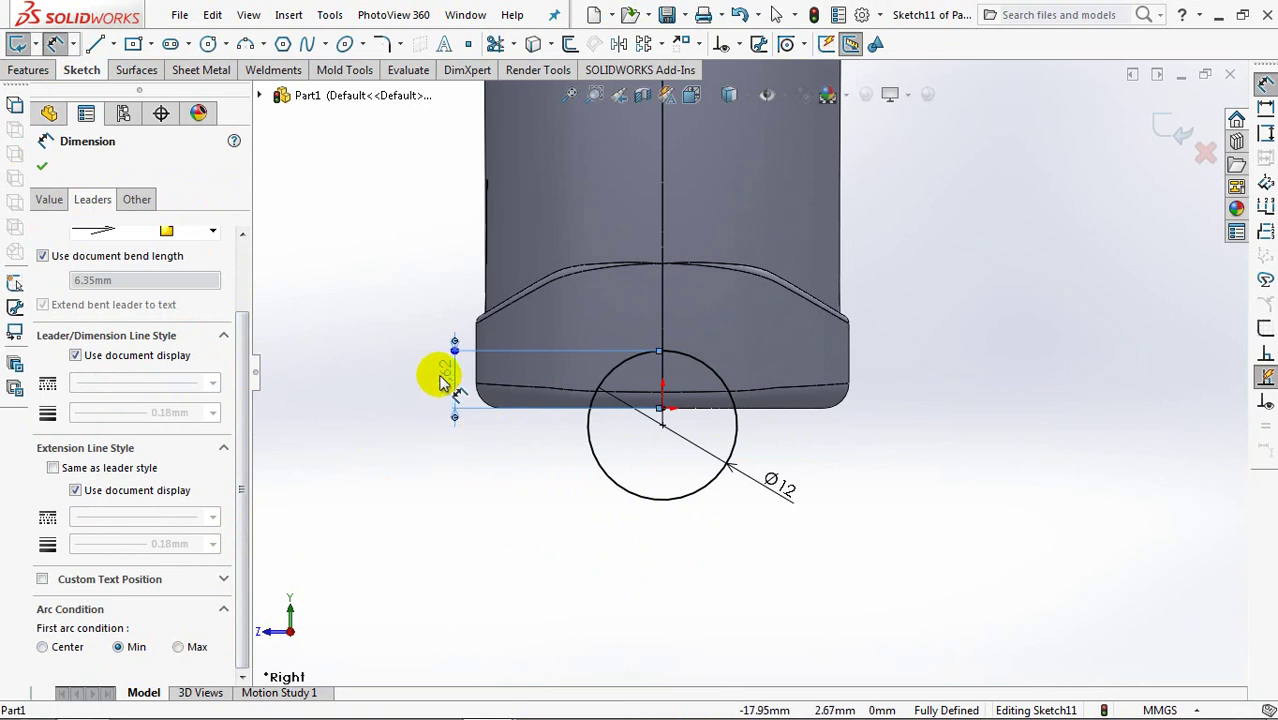
pyautogui.click(441, 380)
pyautogui.write('1')
pyautogui.click(357, 363)
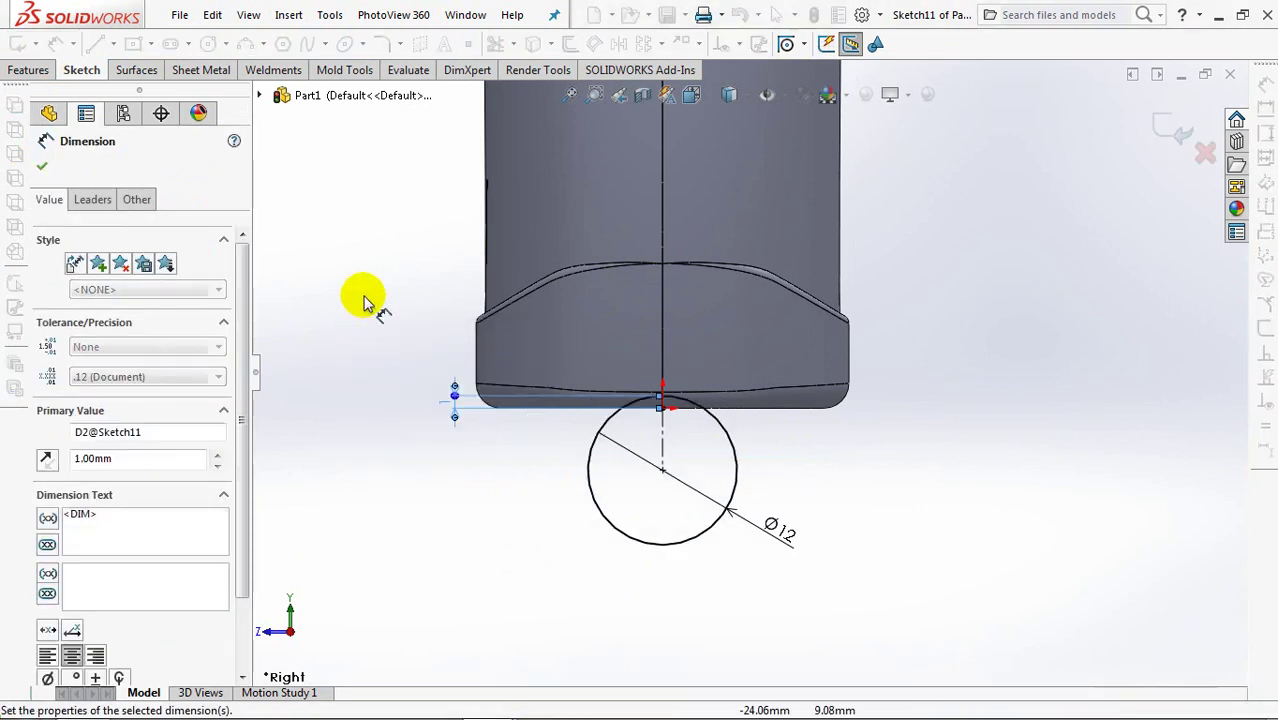
# Cut the circle sketch Through All in both directions to form two base notches.
pyautogui.click(1170, 120)
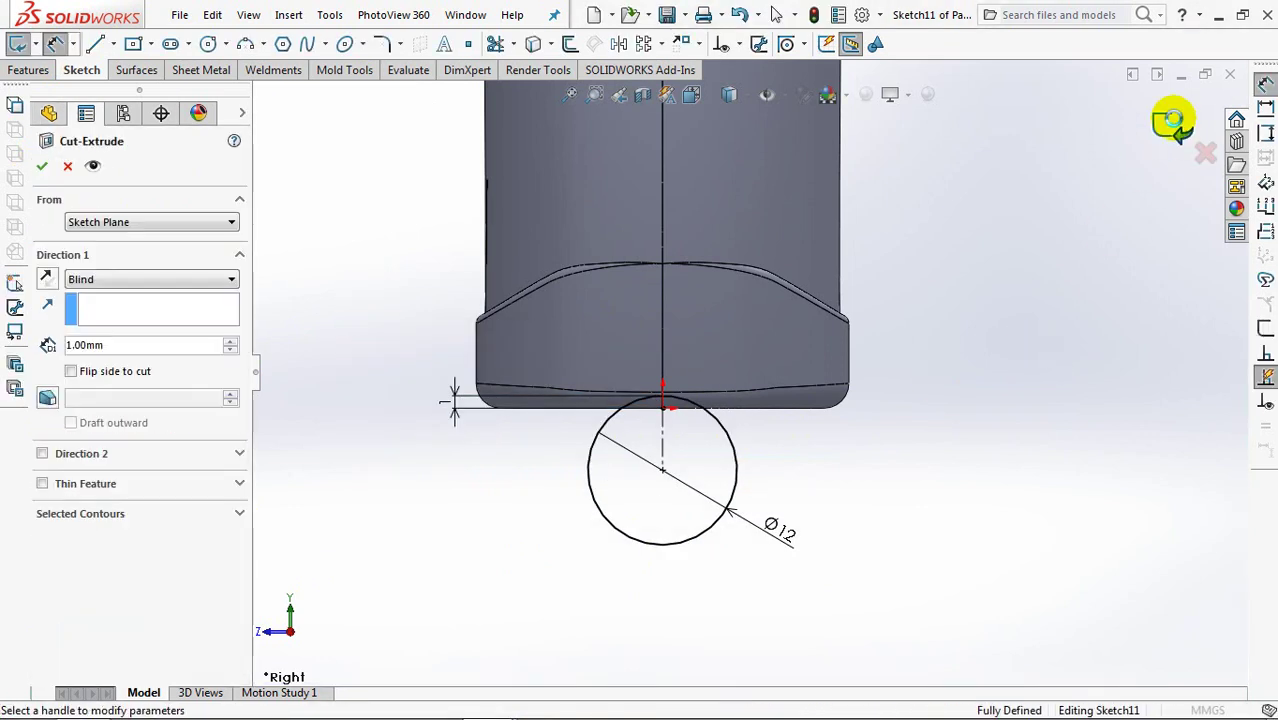
pyautogui.click(135, 282)
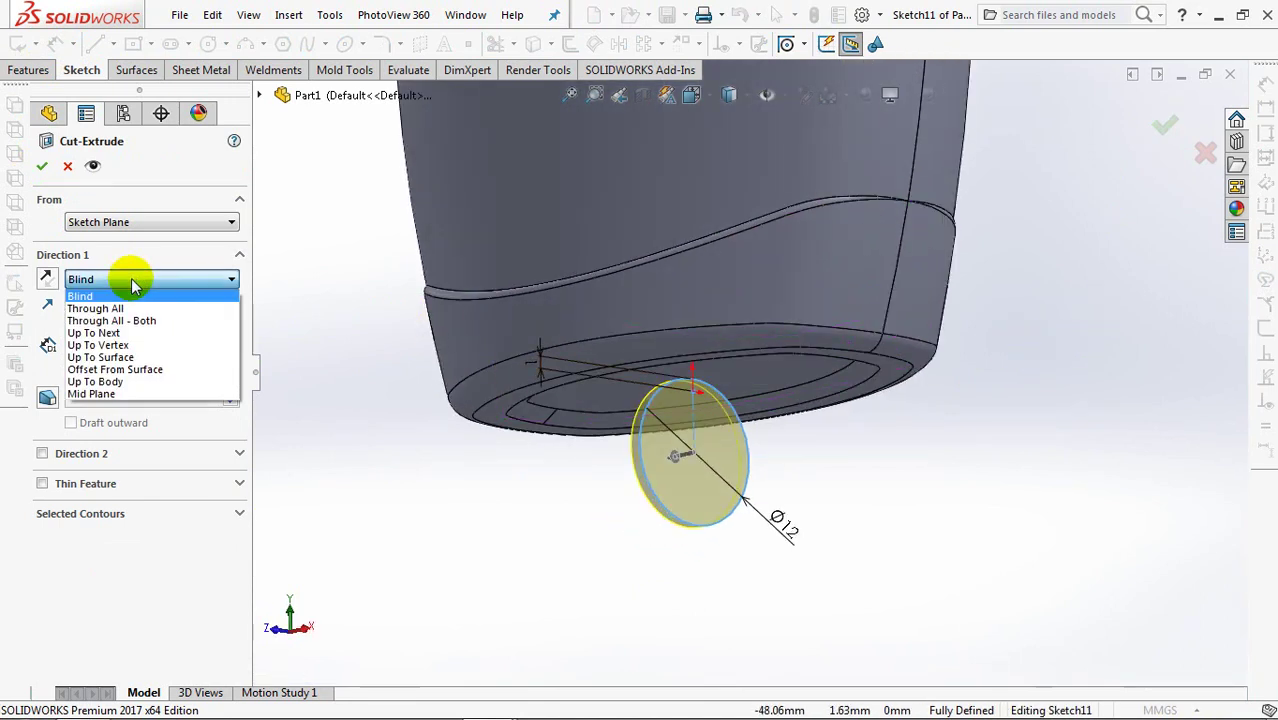
pyautogui.click(144, 320)
pyautogui.click(41, 166)
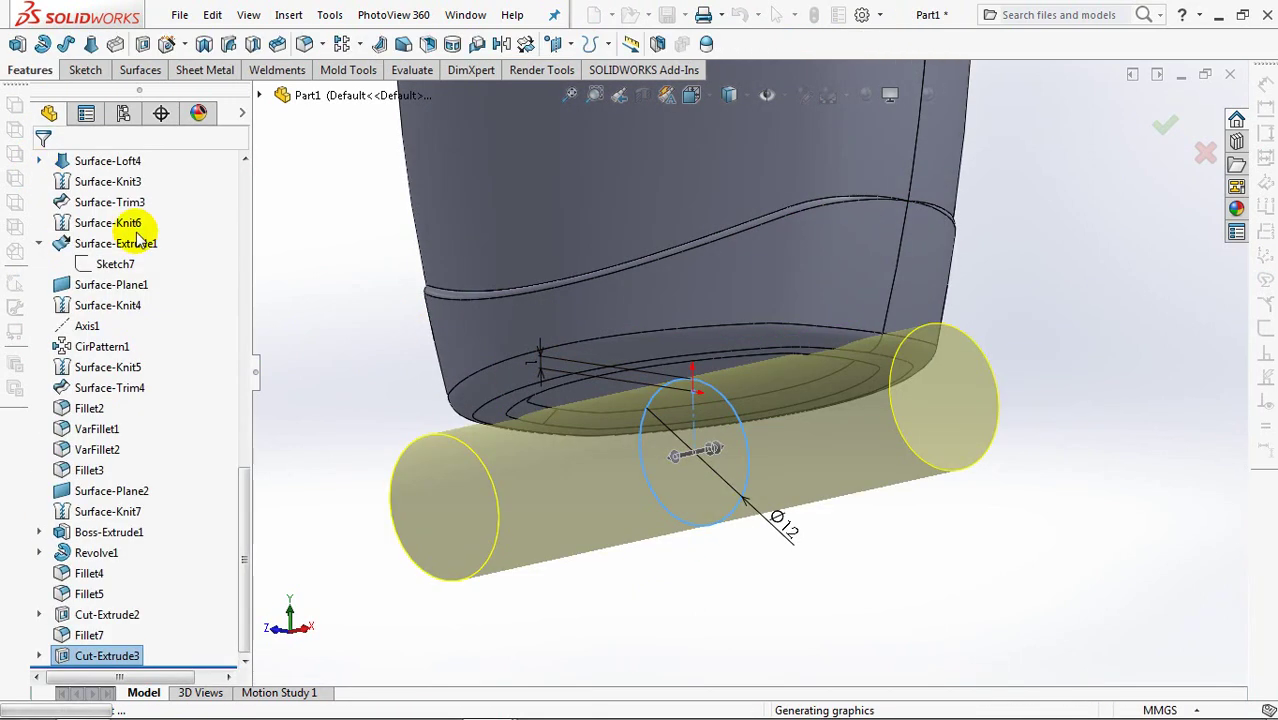
pyautogui.moveTo(342, 456); pyautogui.dragTo(407, 403, button='middle')
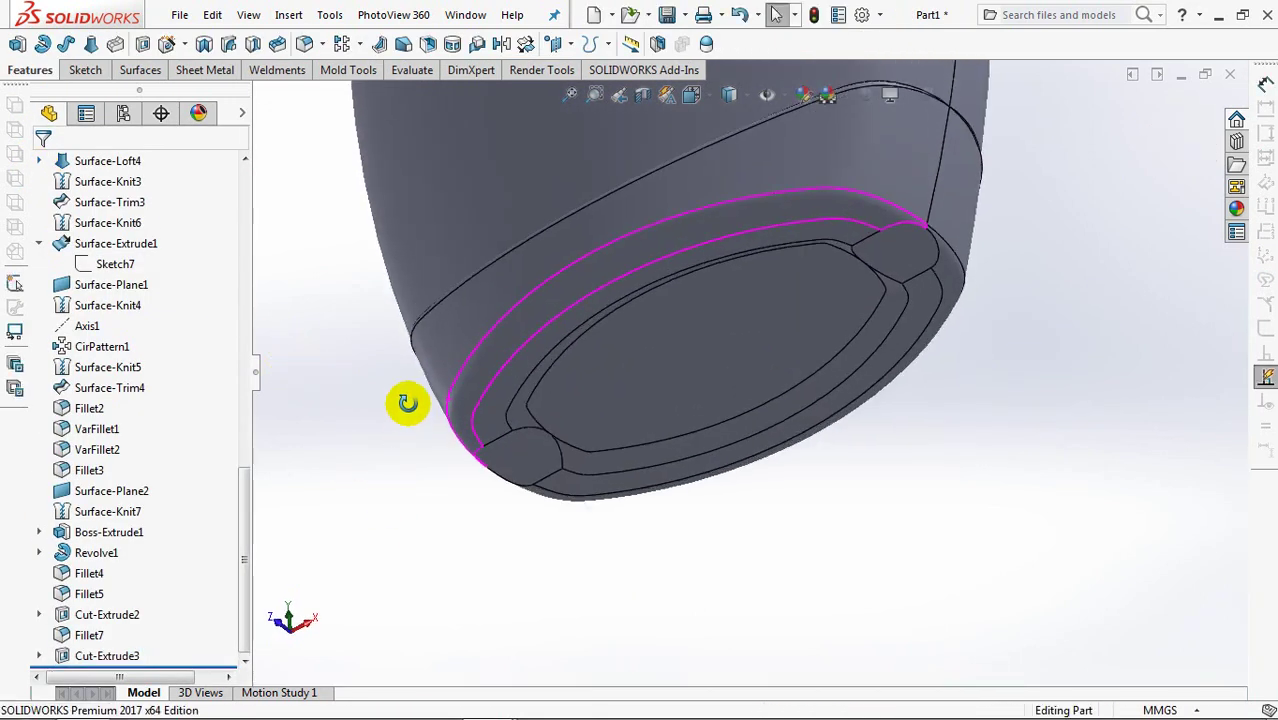
# Fillet both notch faces and the two connecting recess edges at 1 mm.
pyautogui.click(304, 44)
pyautogui.write('1')
pyautogui.press('Return')
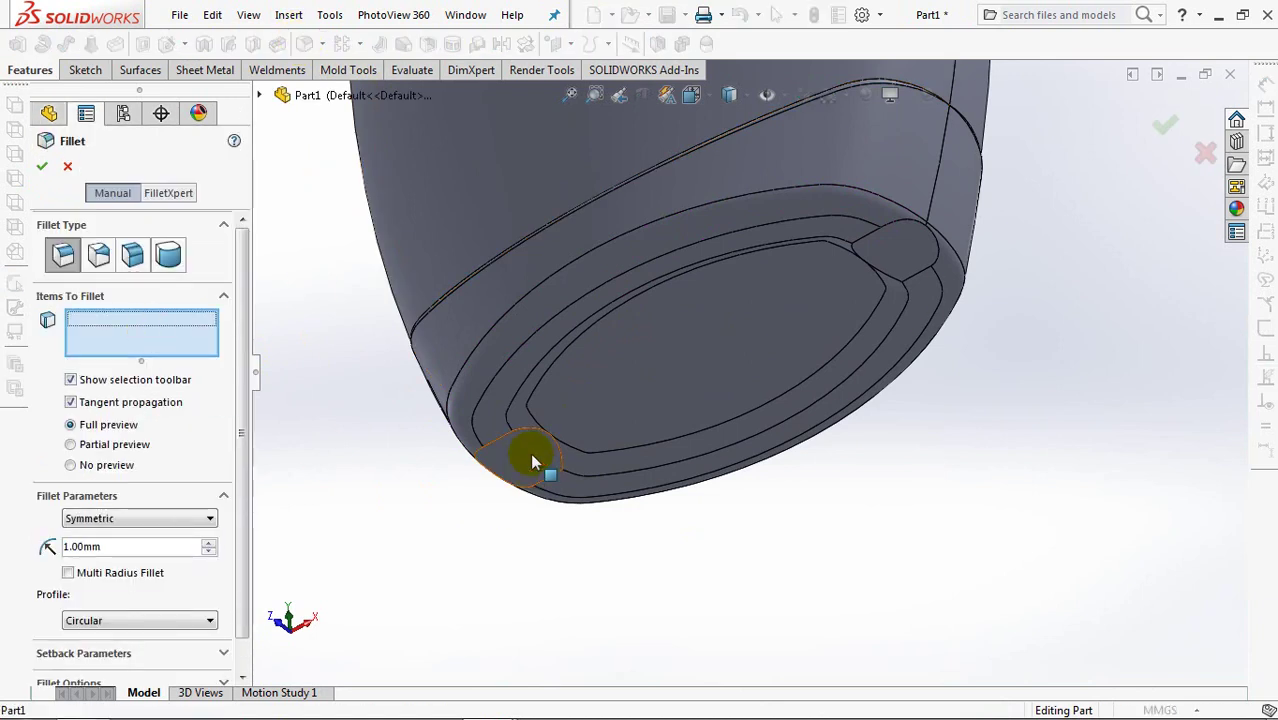
pyautogui.click(529, 455)
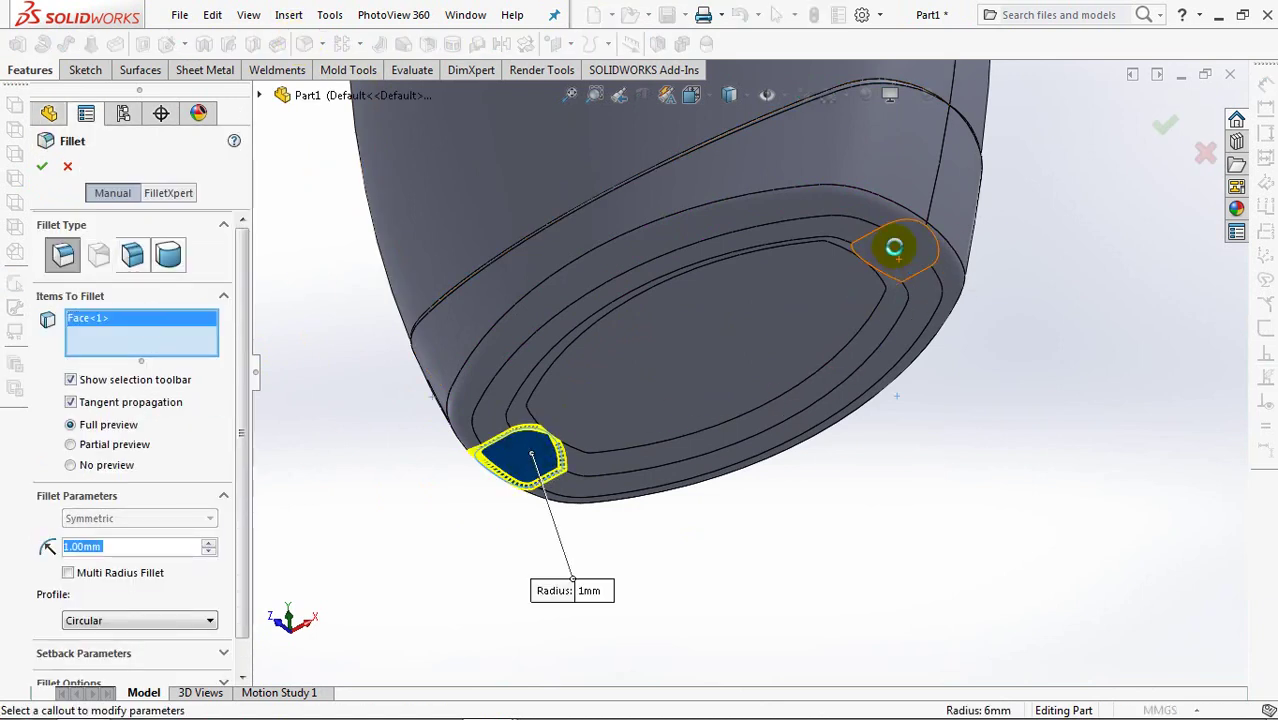
pyautogui.click(894, 247)
pyautogui.click(891, 325)
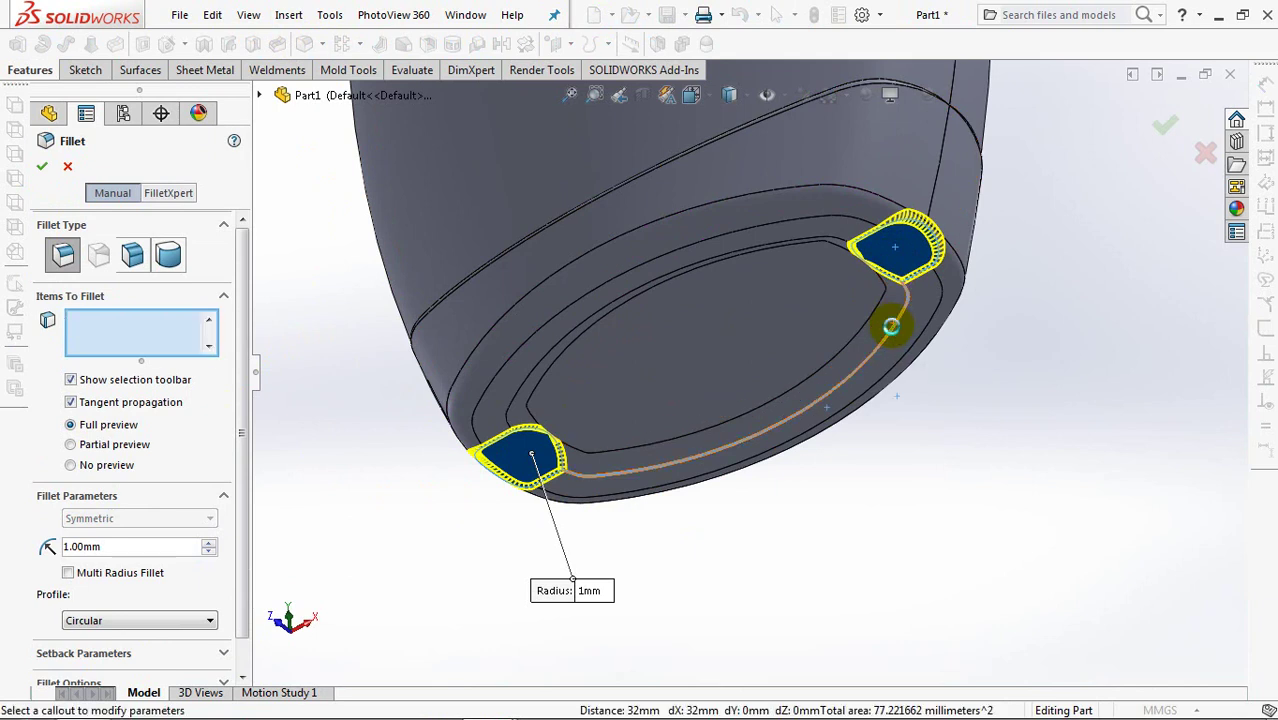
pyautogui.click(512, 404)
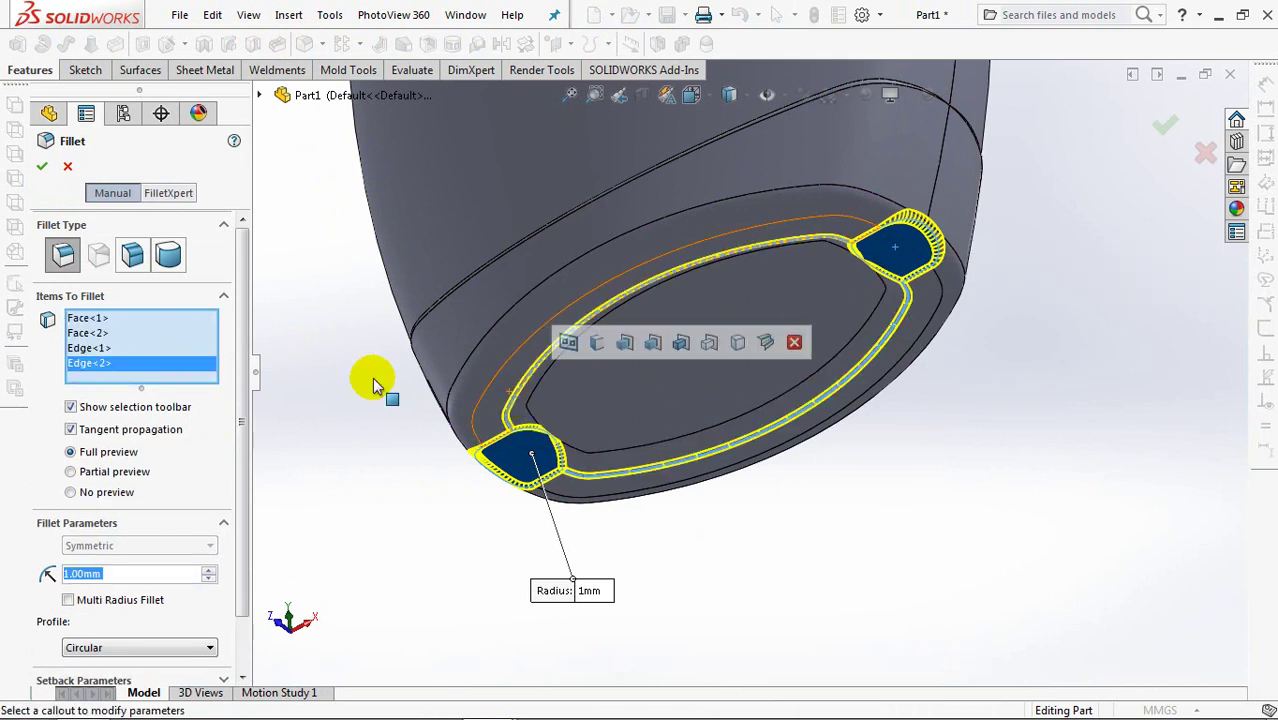
pyautogui.click(41, 170)
pyautogui.hotkey('ctrl', '1')
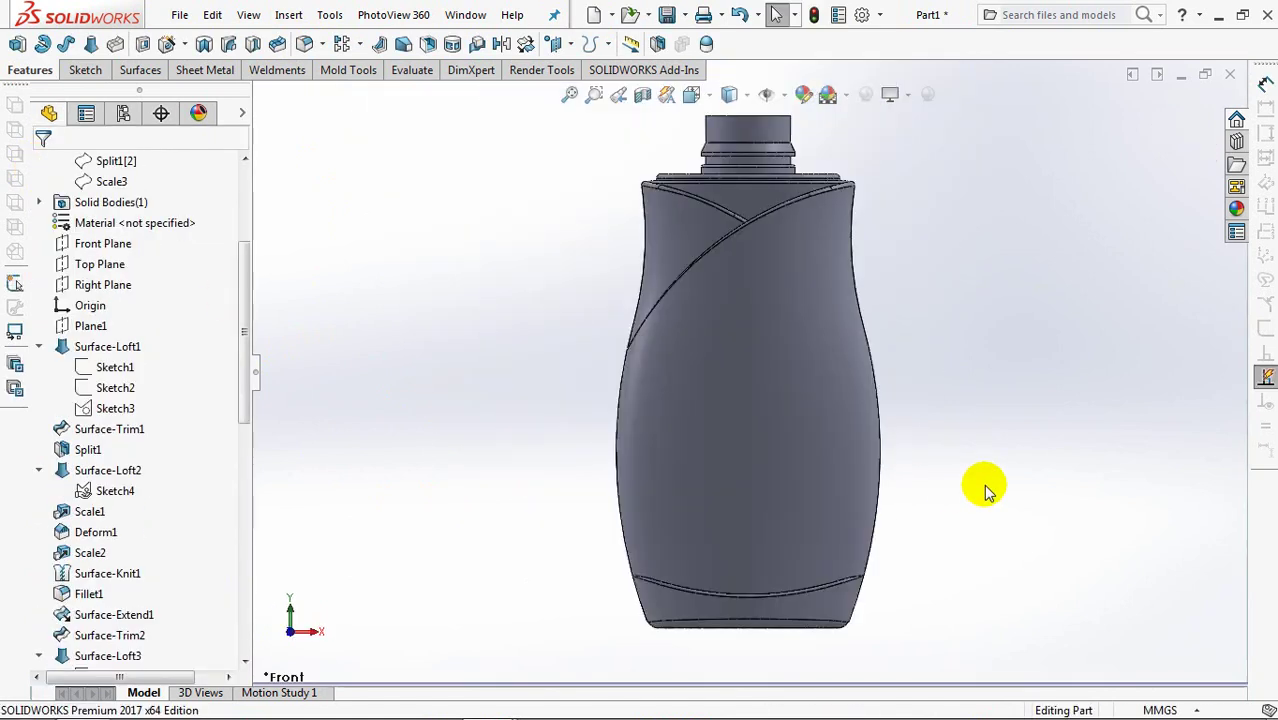
pyautogui.hotkey('ctrl', '7')
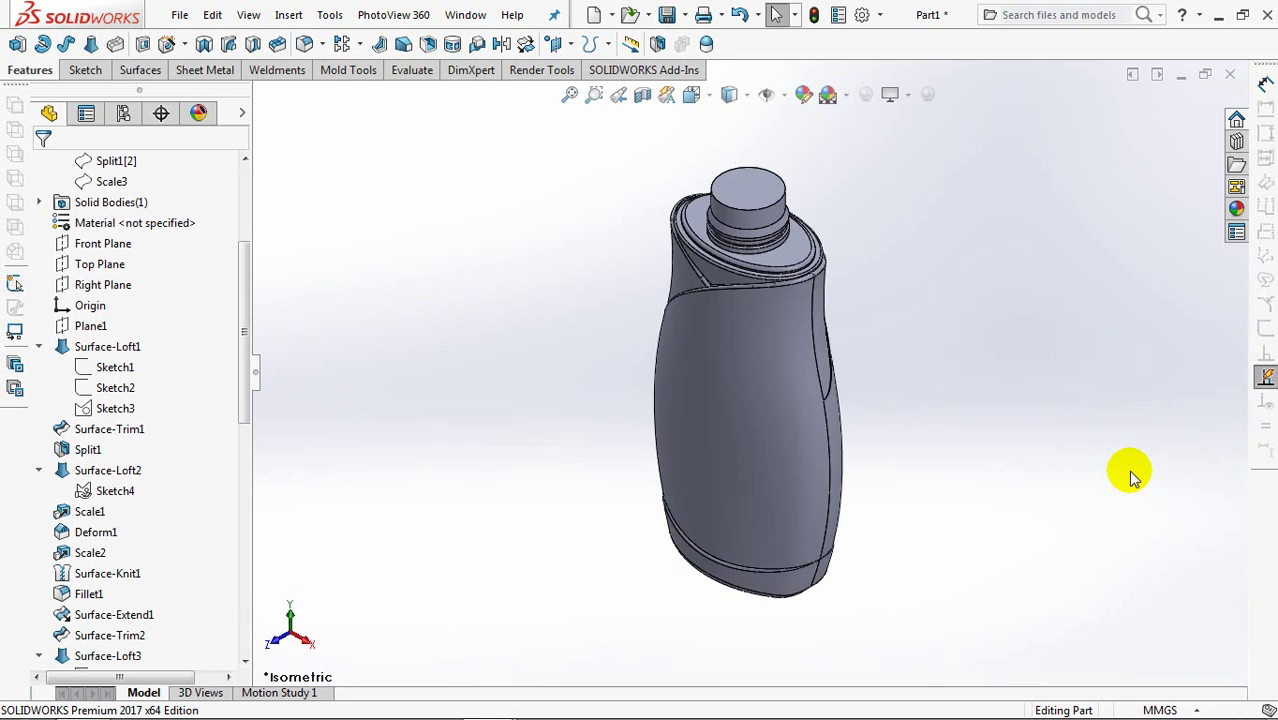
pyautogui.hotkey('ctrl', '1')
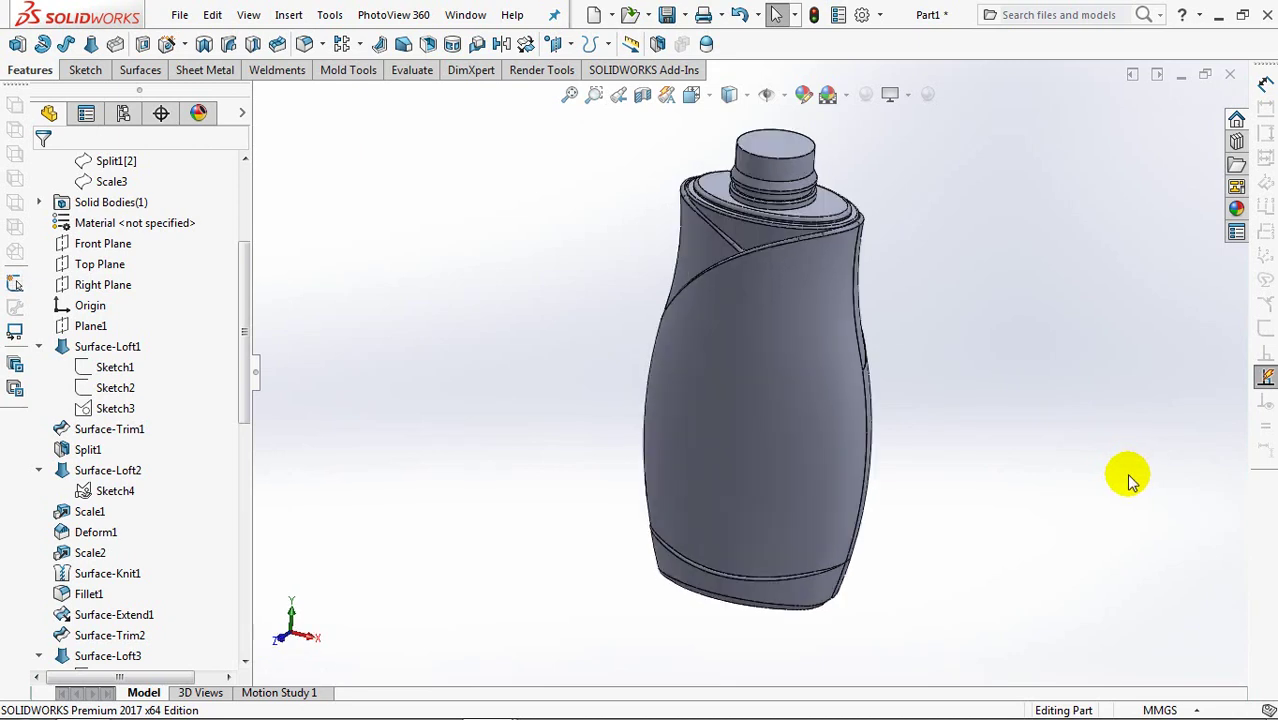
pyautogui.hotkey('ctrl', '3')
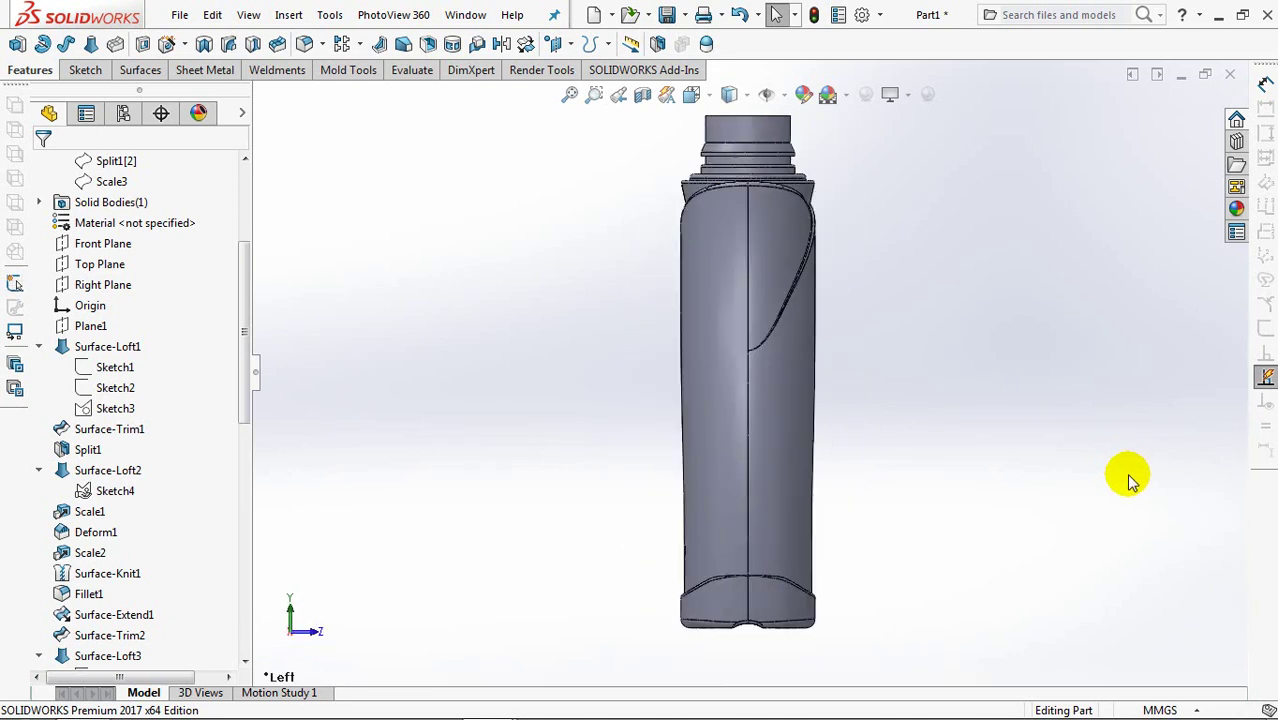
pyautogui.hotkey('ctrl', '5')
pyautogui.hotkey('ctrl', '6')
pyautogui.hotkey('ctrl', '7')
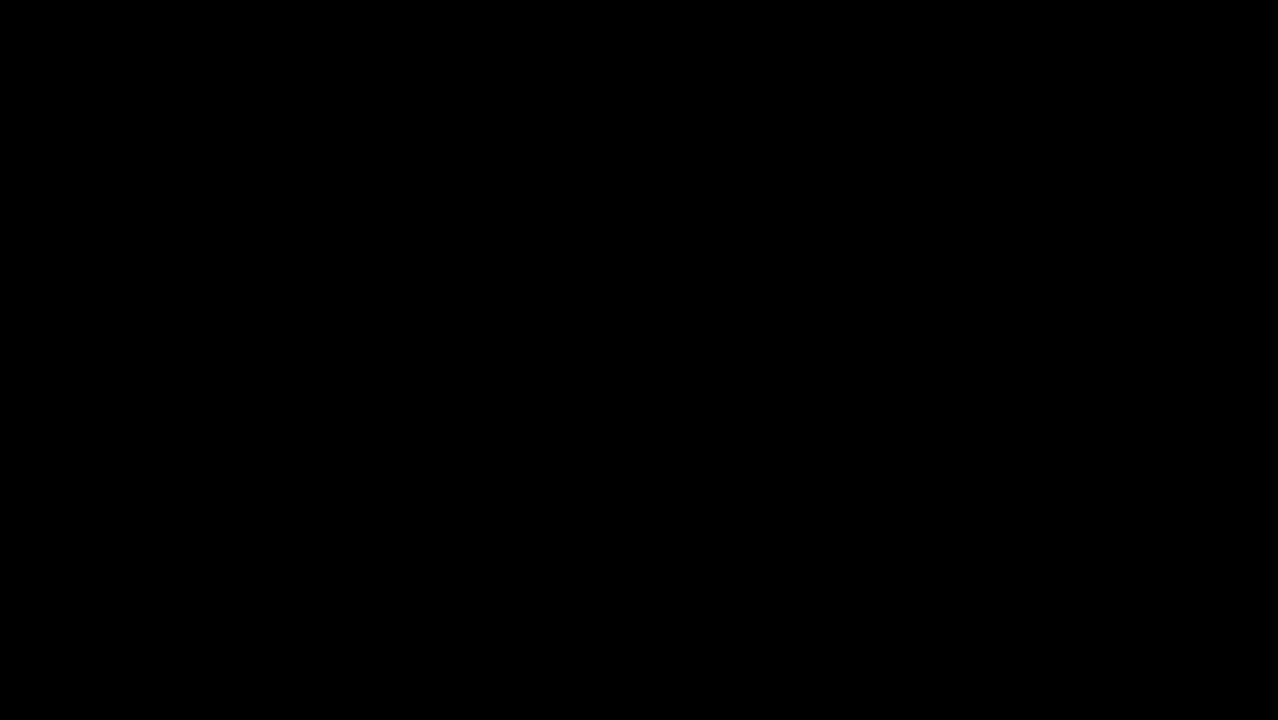